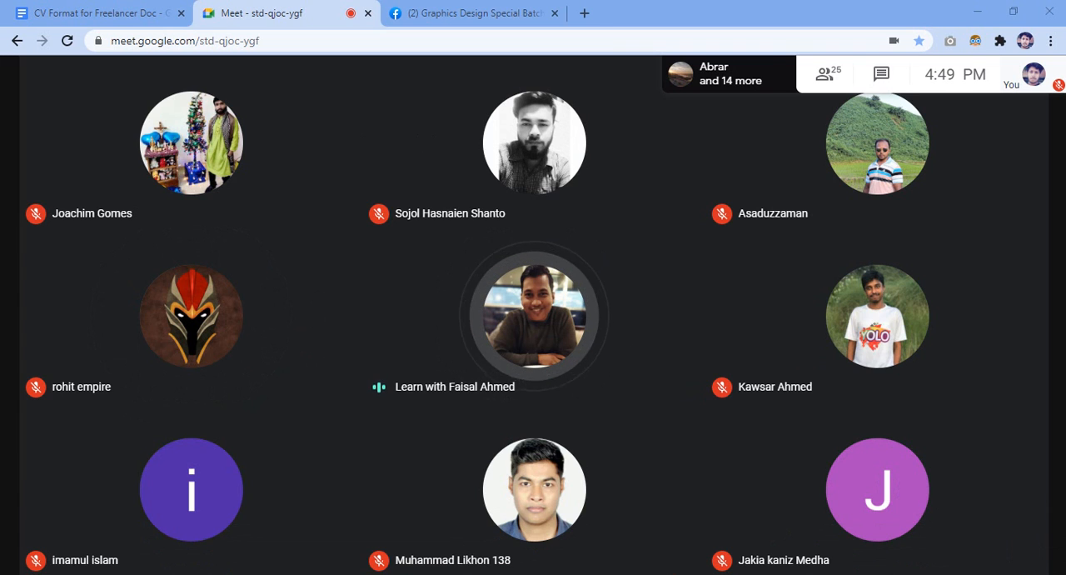
Turn the meeting microphone on to speak, and mute it again.
mouse_move(625, 523)
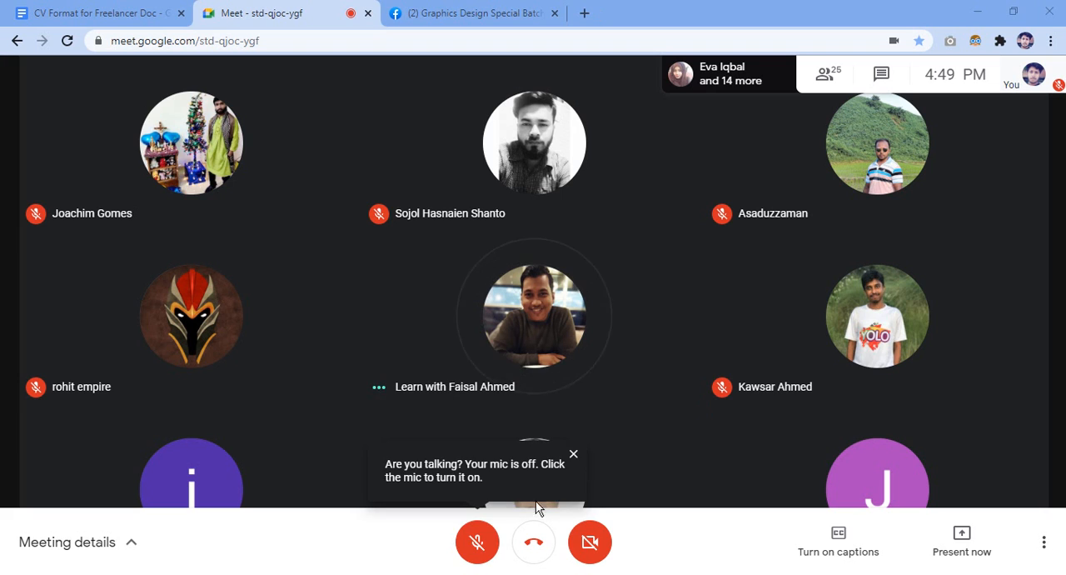
click(483, 543)
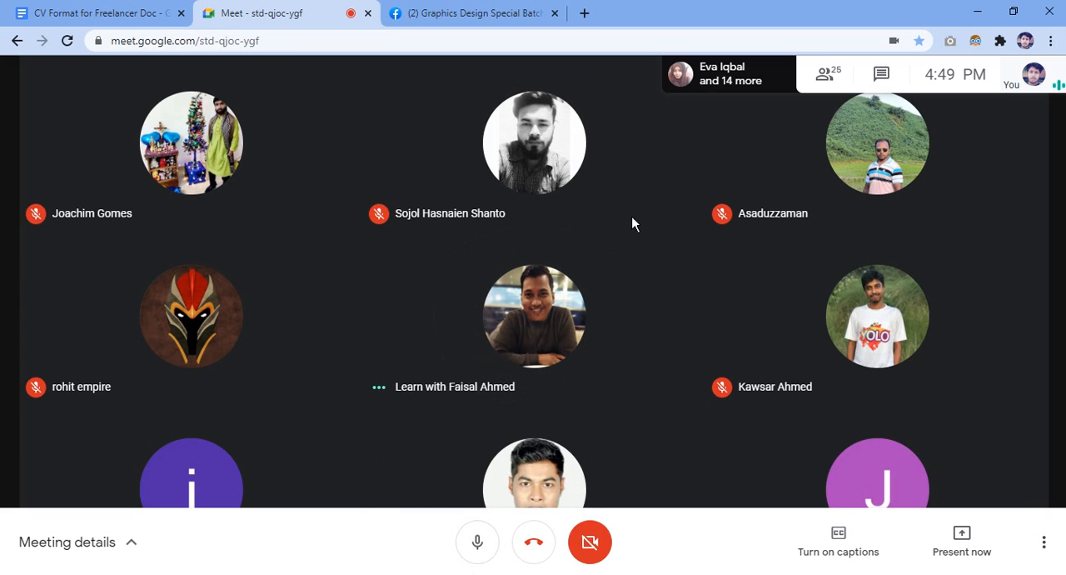
mouse_move(634, 211)
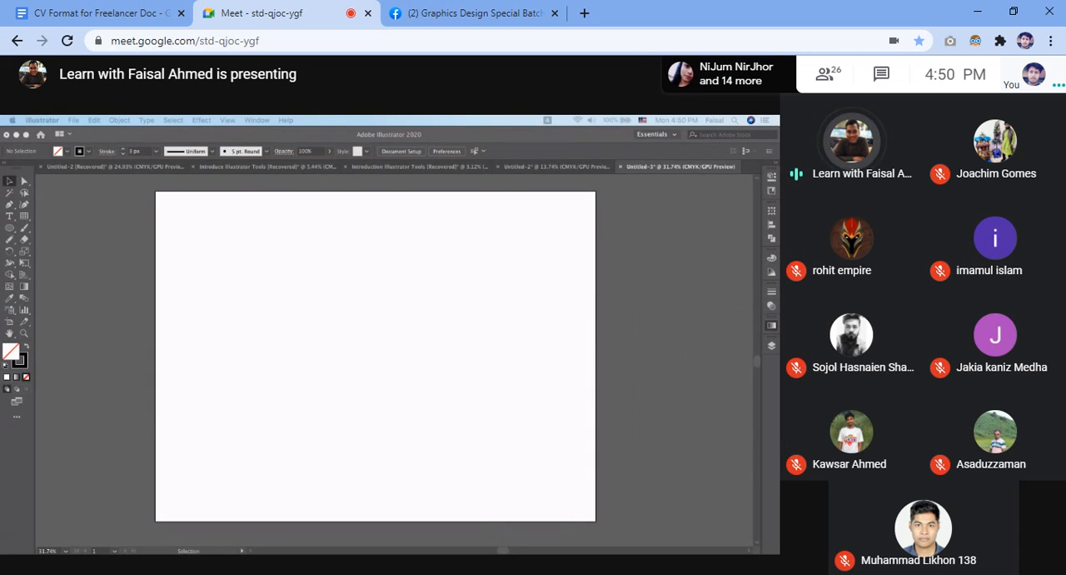
key(ctrl+d)
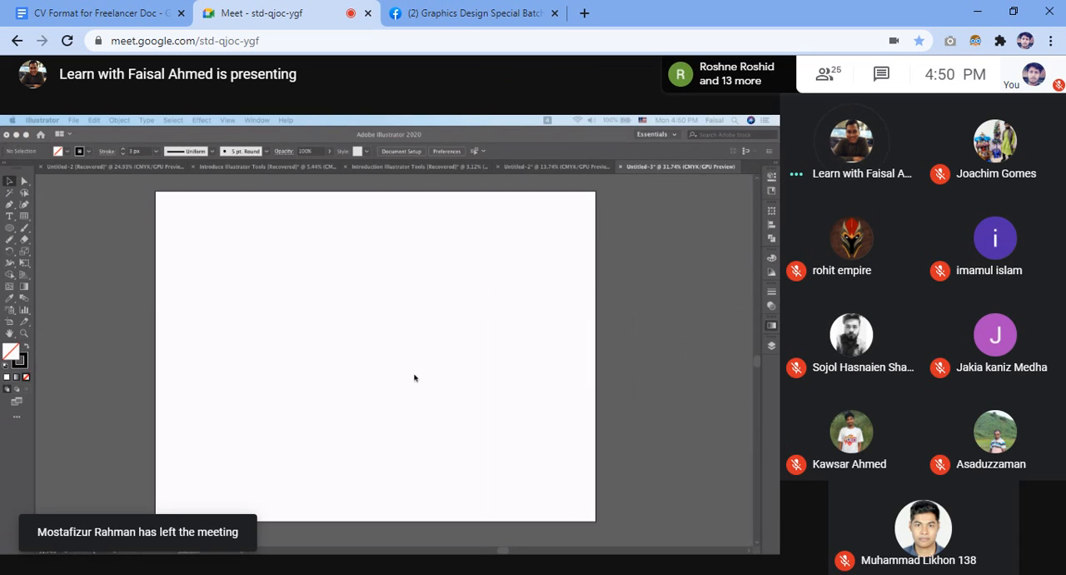
Pin the presenter's shared screen as the main meeting view and dismiss the Facebook notification.
mouse_move(398, 374)
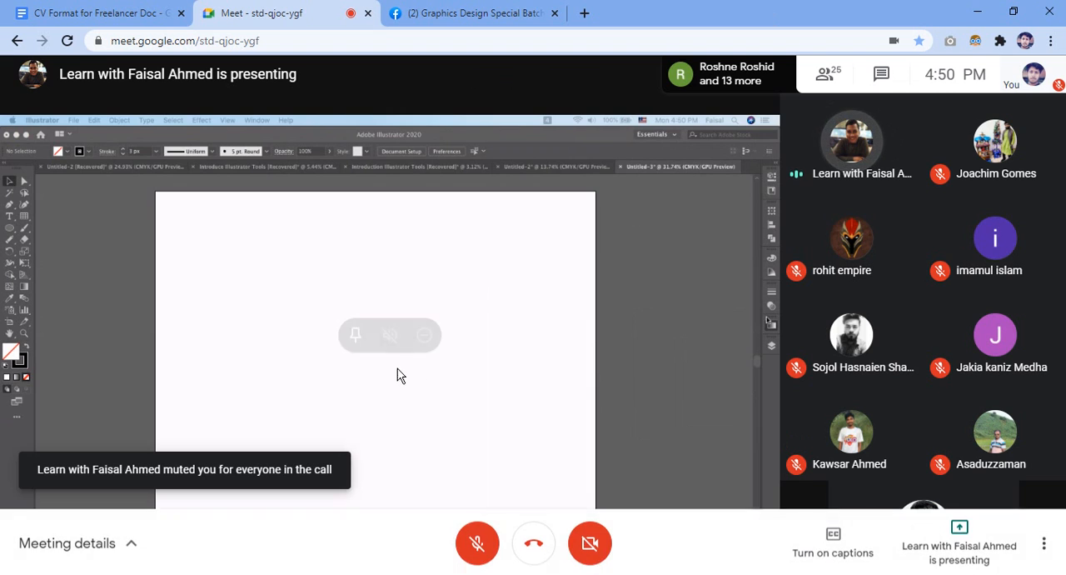
click(359, 336)
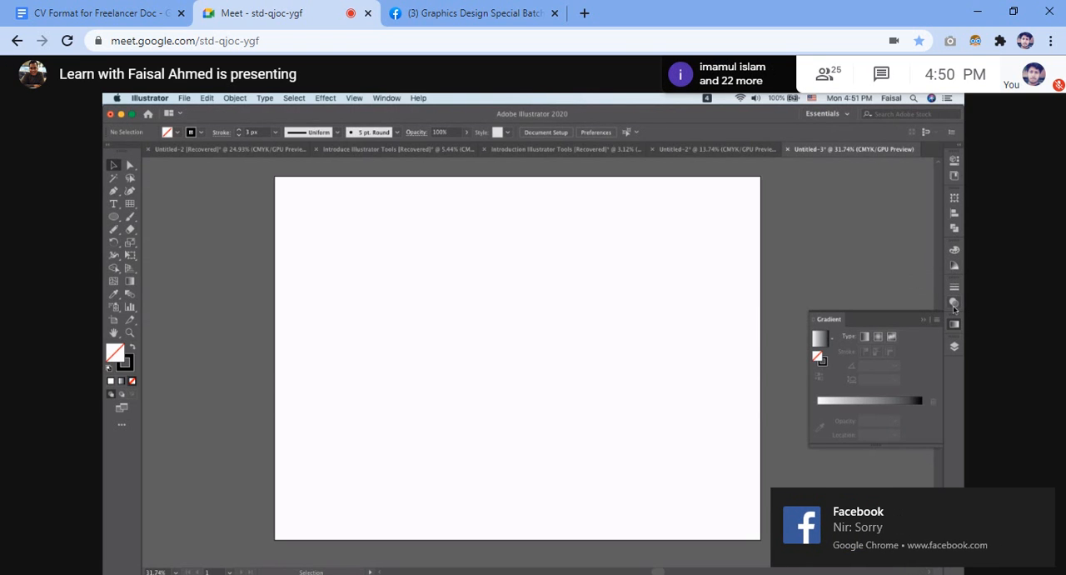
click(1038, 509)
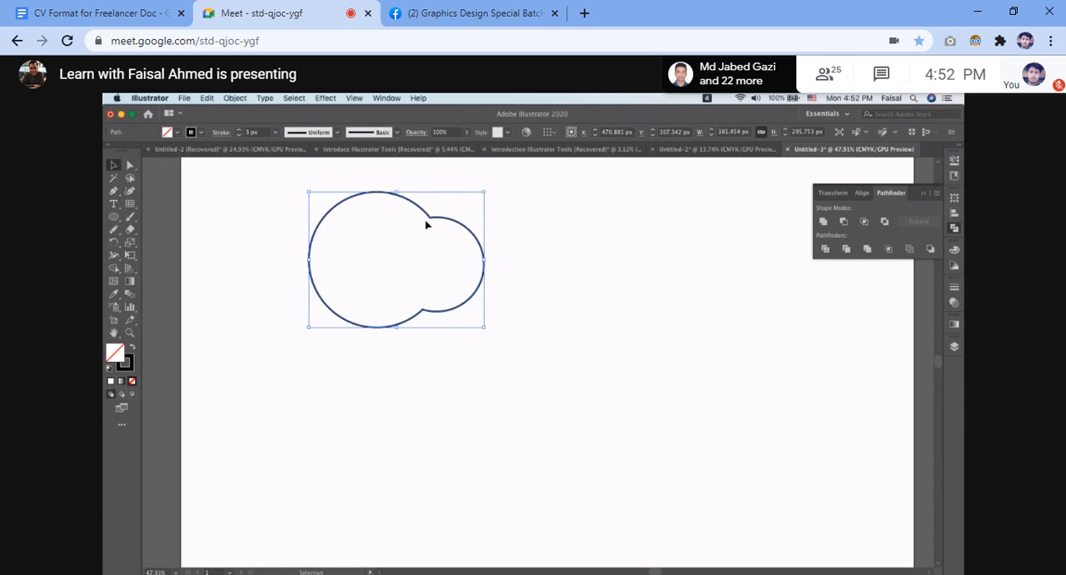
Move the merged two-circle shape into the upper-left corner of the artboard.
click(306, 189)
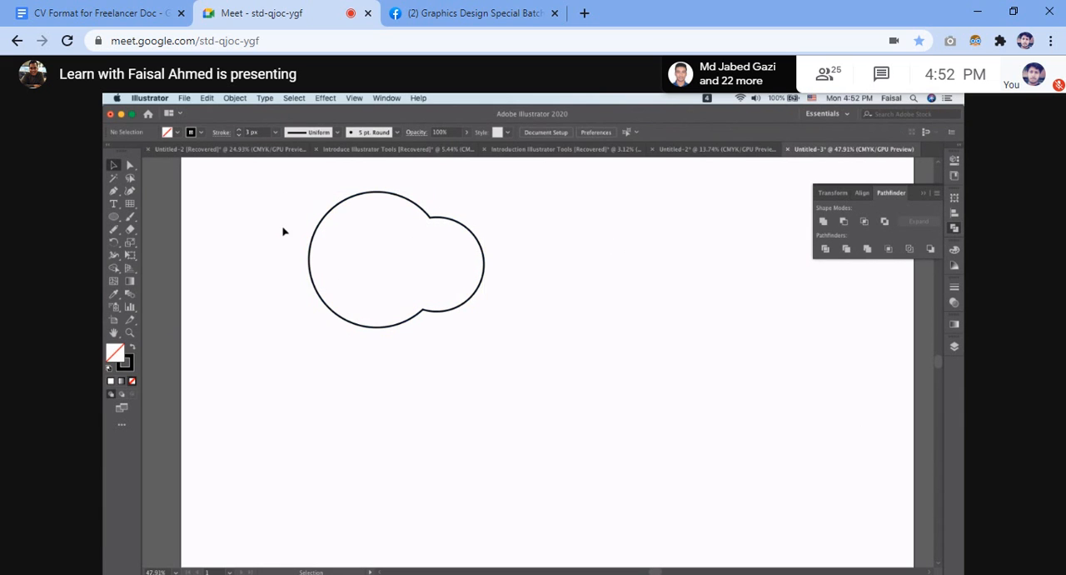
scroll(558, 316, down, 3)
drag(412, 246, 573, 360)
drag(491, 265, 446, 247)
click(573, 255)
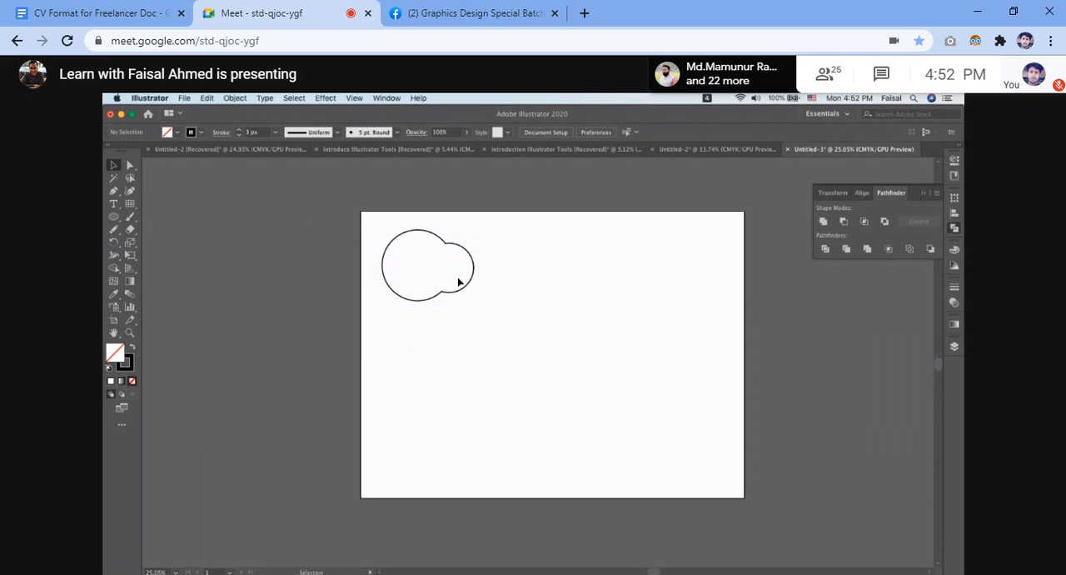
Draw a circle about 373 px across beside the merged shape, with a smaller circle overlapping its lower-left edge.
click(113, 216)
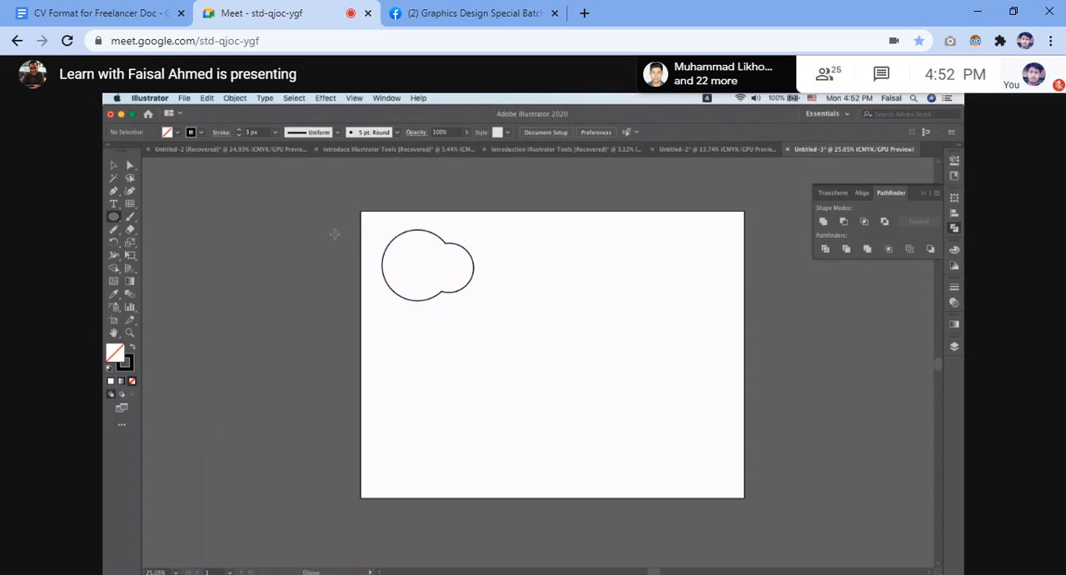
drag(551, 265, 629, 353)
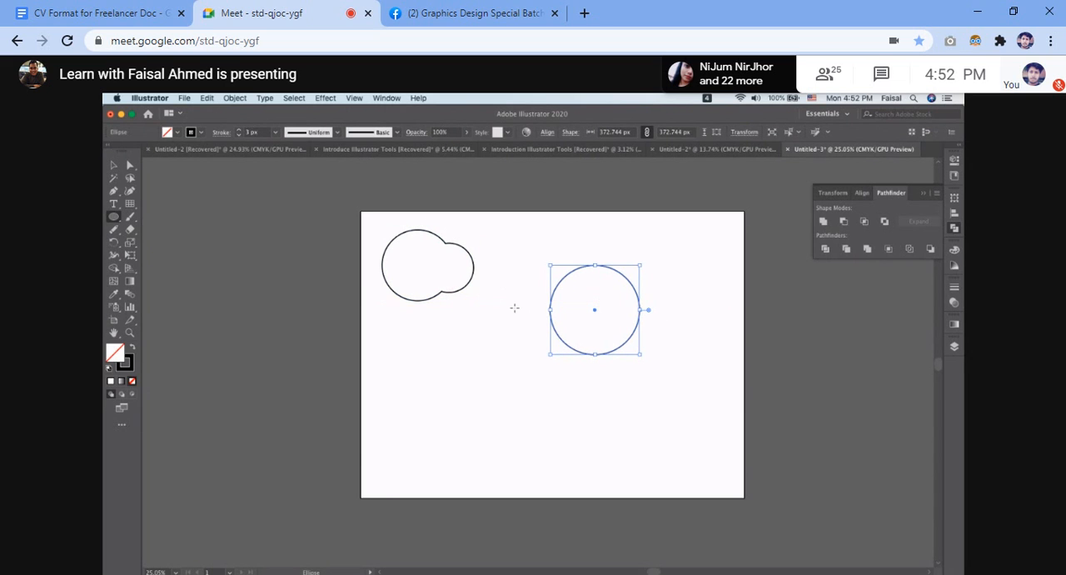
drag(446, 365, 569, 330)
click(113, 167)
click(505, 345)
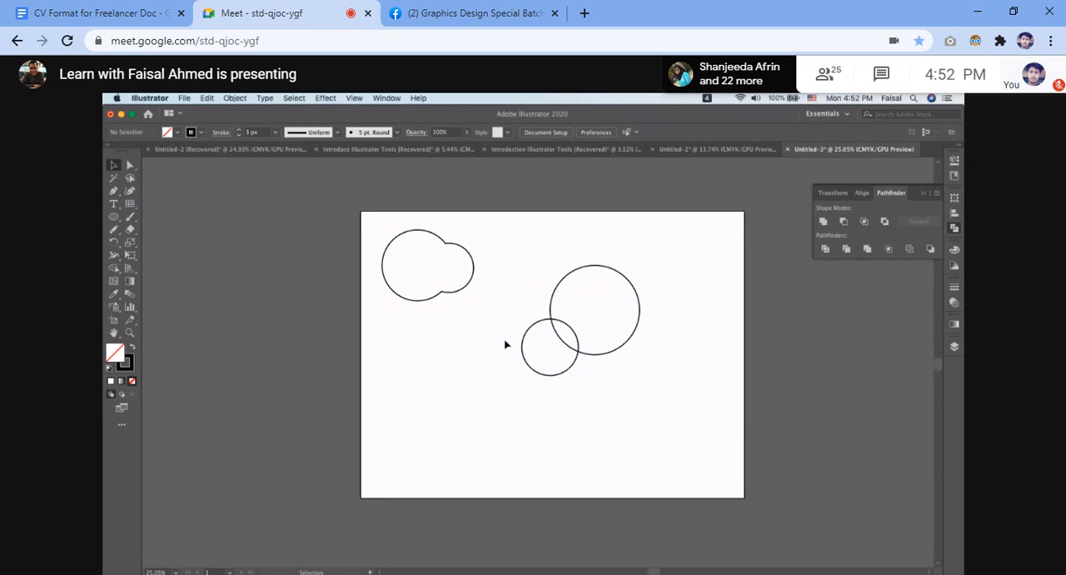
Undo the smaller circle and draw a new one about 126 px across over the large circle's right edge.
key(ctrl+z)
key(ctrl+z)
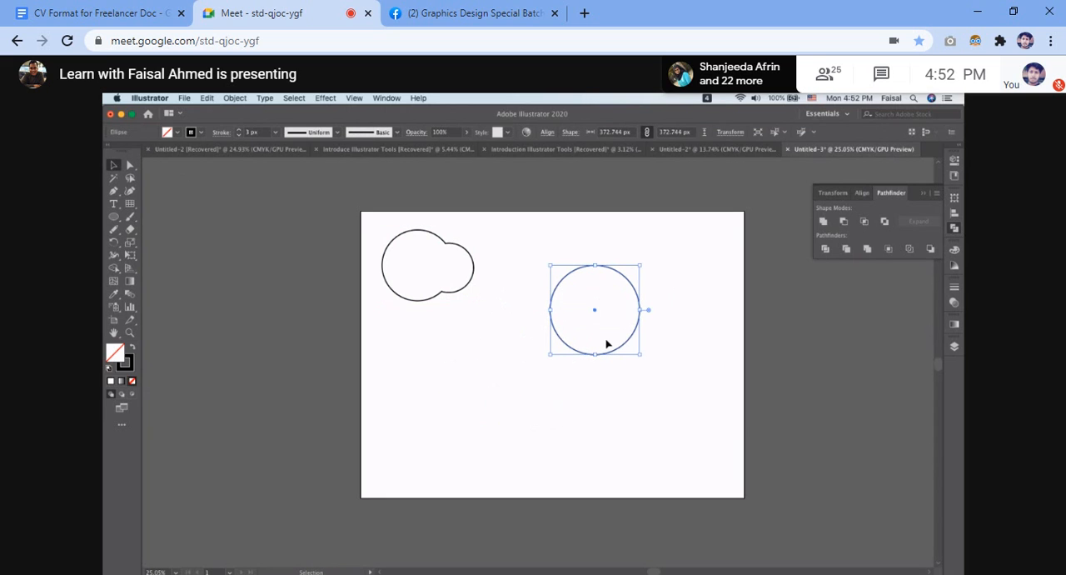
click(115, 217)
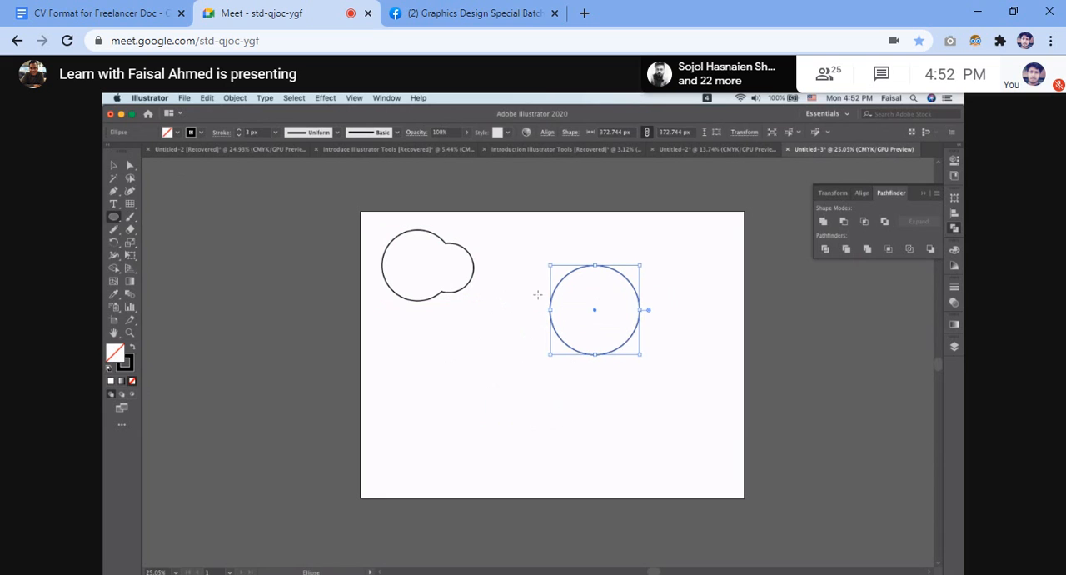
mouse_move(643, 293)
mouse_down()
mouse_move(673, 344)
mouse_move(636, 295)
mouse_move(654, 331)
mouse_move(624, 325)
mouse_up()
scroll(624, 325, up, 3)
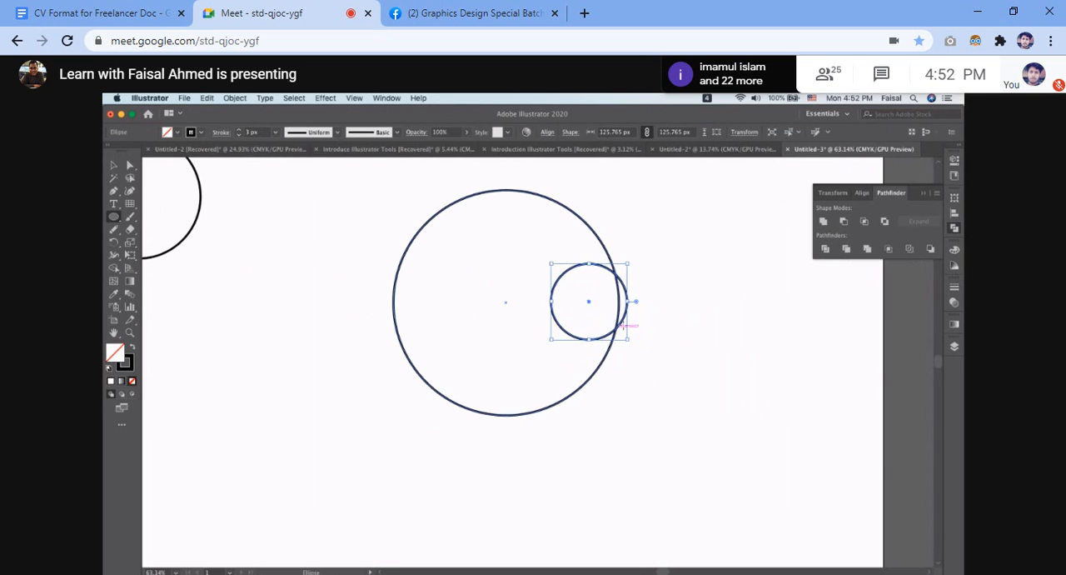
click(644, 289)
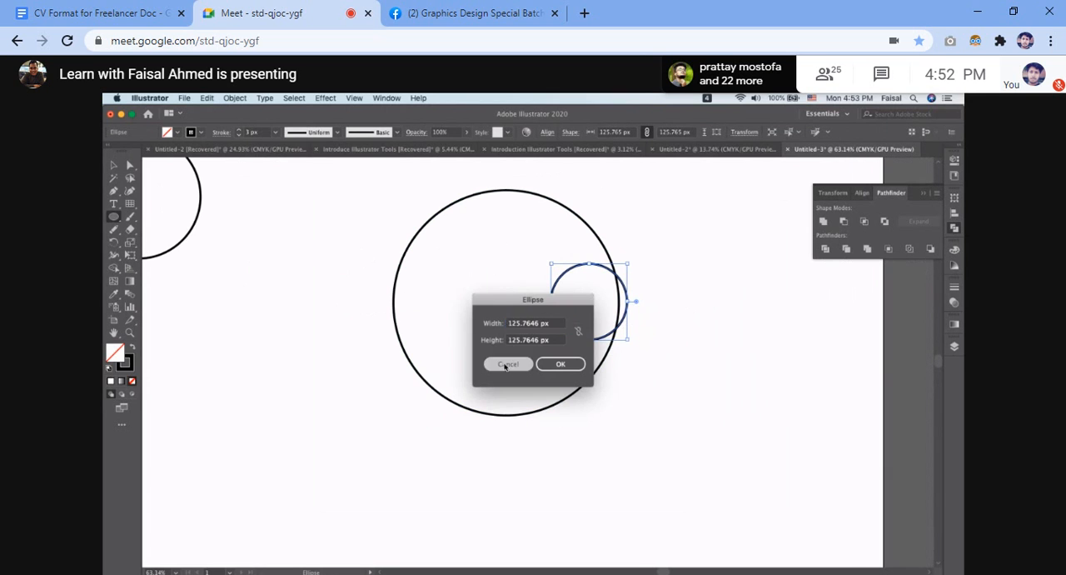
click(561, 364)
Move the small circle outward so that it straddles the large circle's right edge.
click(114, 164)
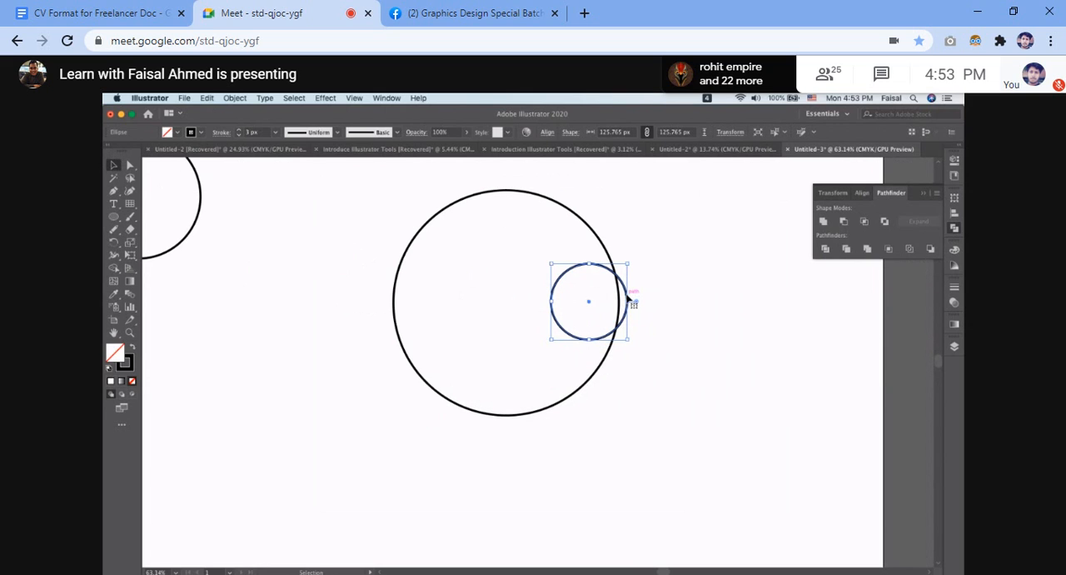
drag(630, 296, 649, 293)
drag(653, 292, 649, 293)
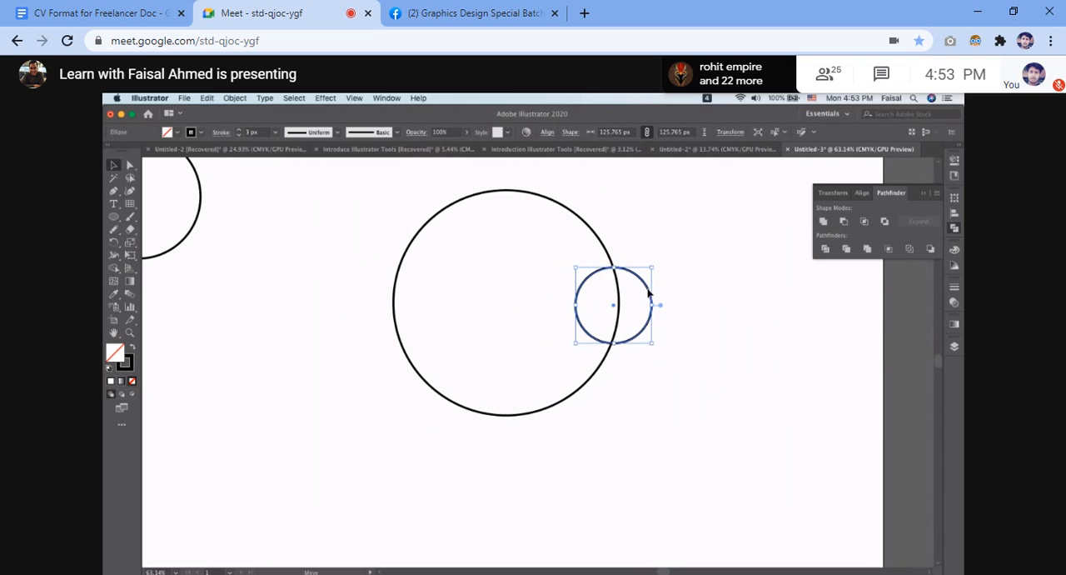
Combine the large and small circles into a single outline with the Pathfinder Unite shape mode.
click(825, 221)
drag(388, 187, 657, 461)
click(824, 221)
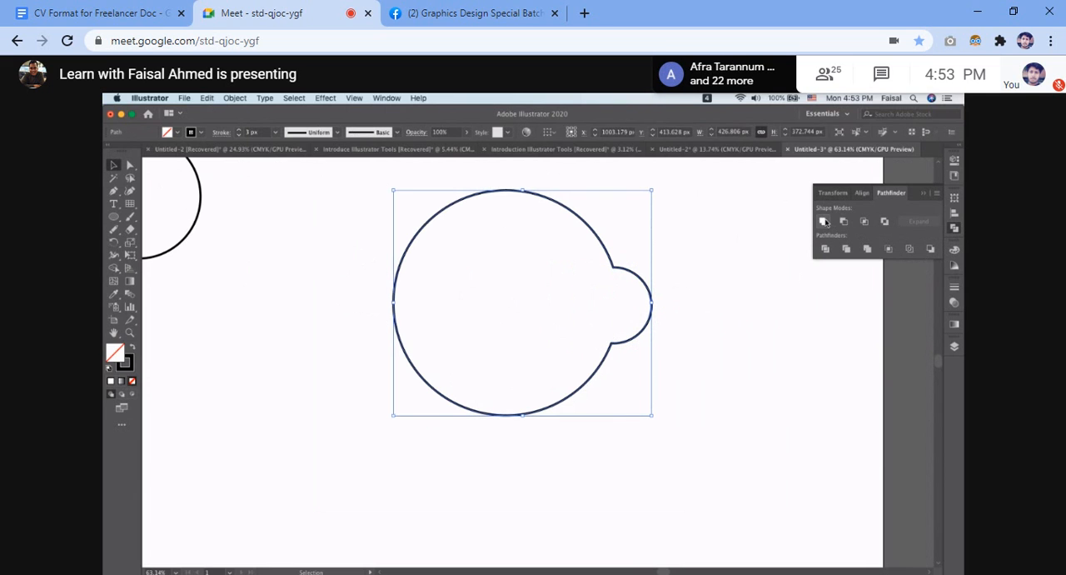
click(723, 281)
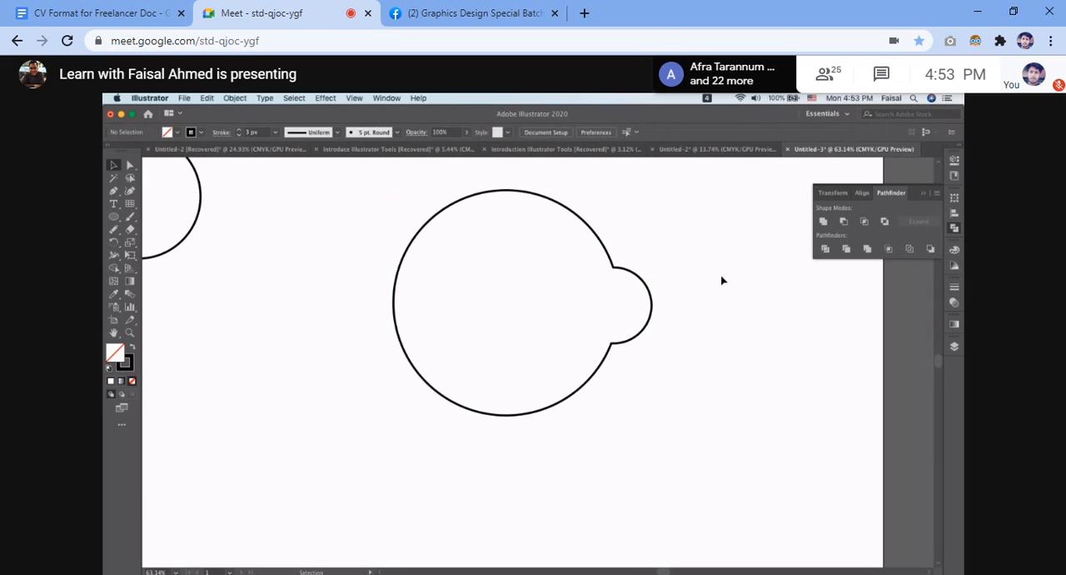
Select the newly united shape with the small bump and delete it from the artboard.
scroll(722, 281, down, 5)
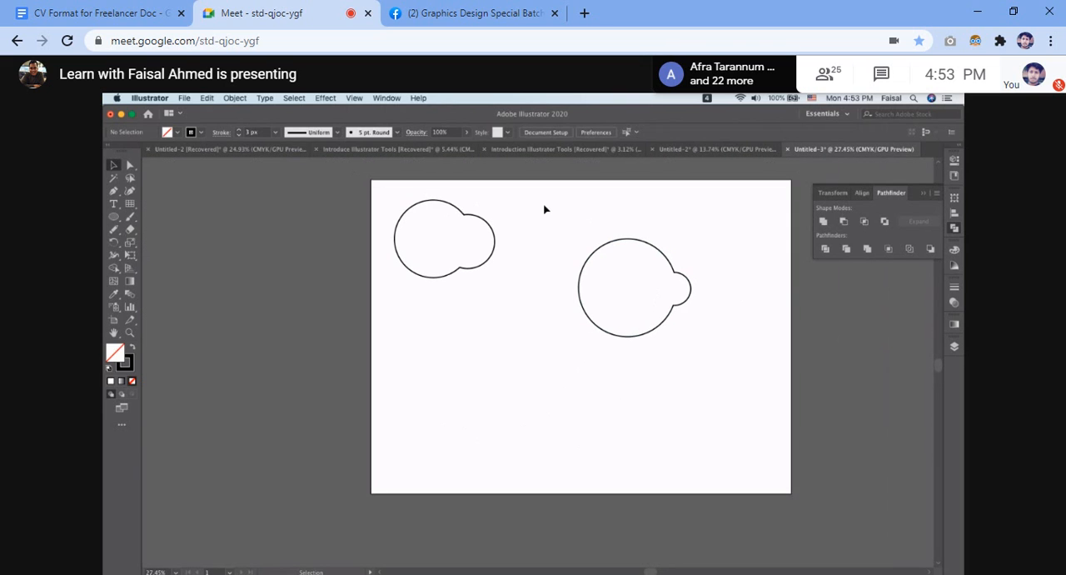
drag(552, 256, 677, 350)
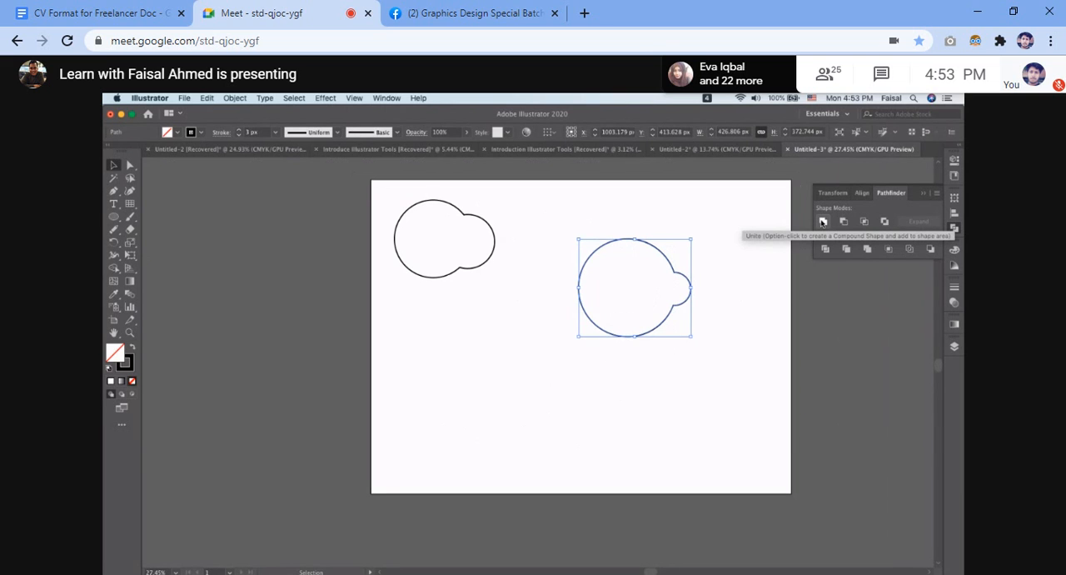
click(712, 246)
drag(575, 236, 680, 399)
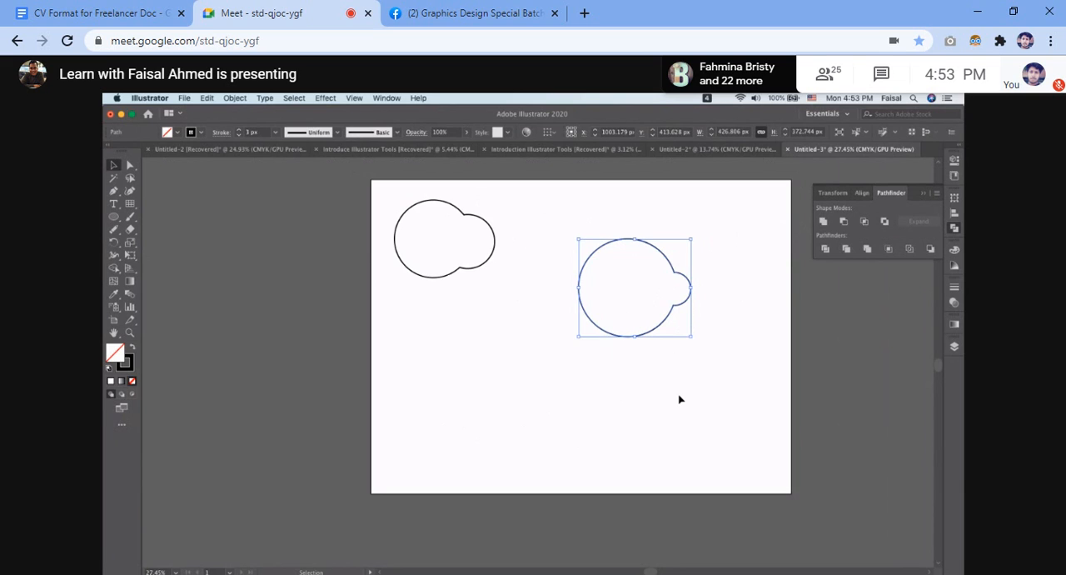
key(Delete)
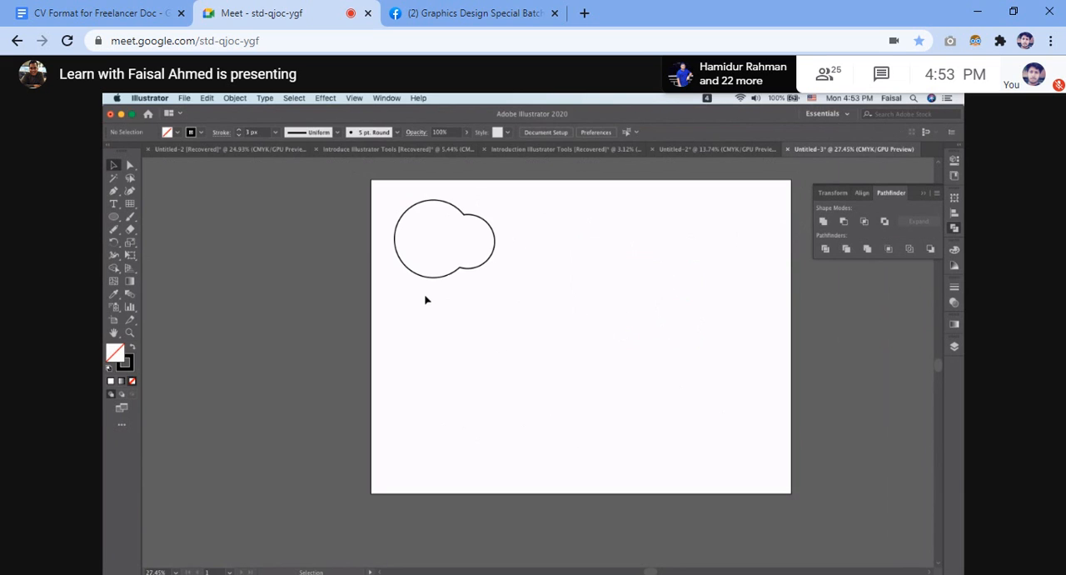
Draw a circle about 348 px across and one about 182 px across, and centre the smaller on the larger's right edge.
click(114, 216)
drag(575, 284, 606, 330)
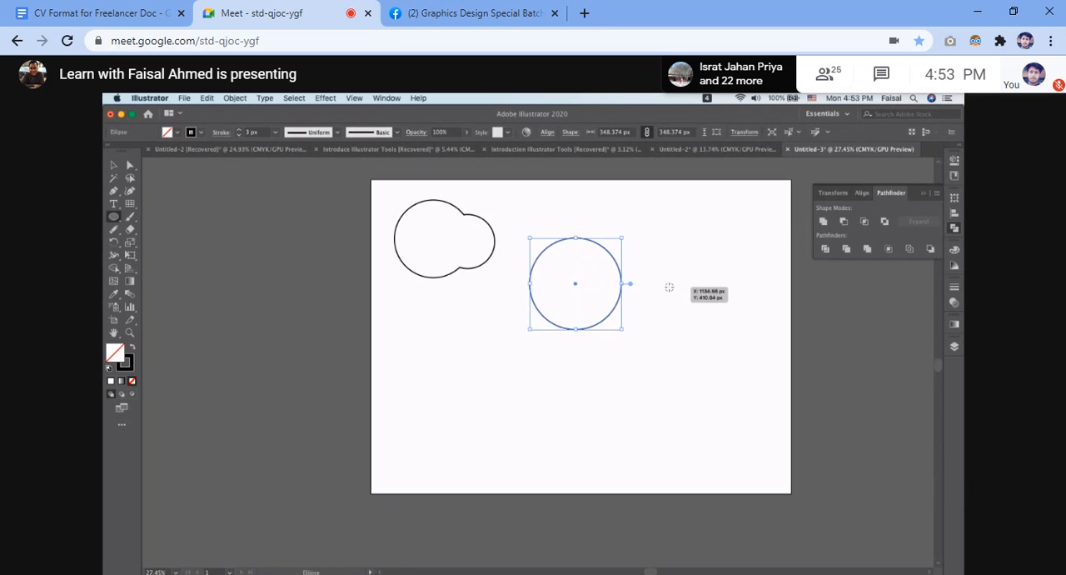
drag(665, 278, 684, 303)
click(114, 165)
drag(688, 271, 646, 281)
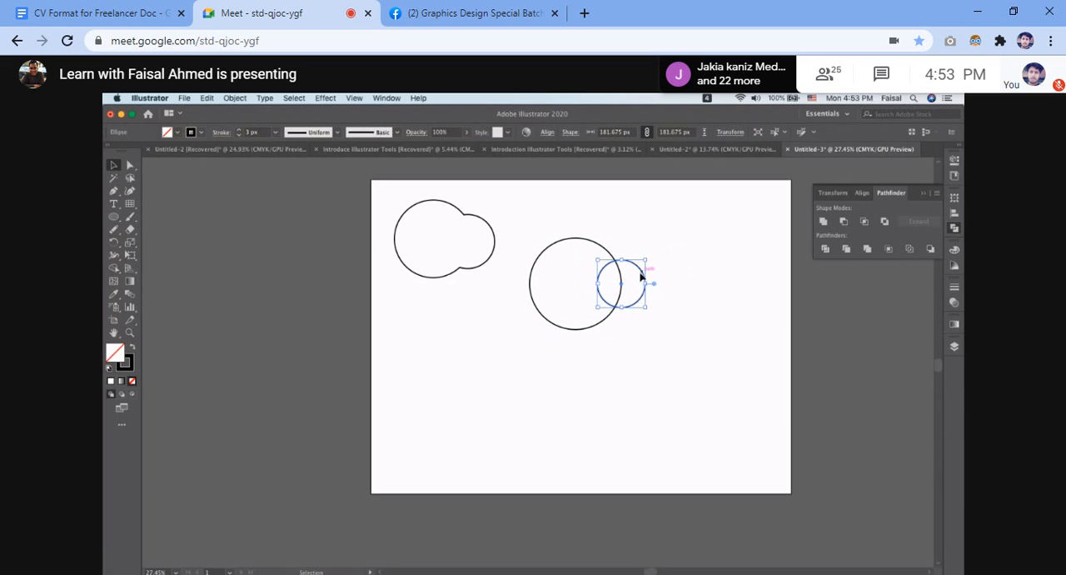
Select both overlapping circles and unite them as an editable compound shape with Pathfinder.
drag(525, 220, 647, 357)
scroll(647, 357, up, 3)
scroll(649, 360, up, 2)
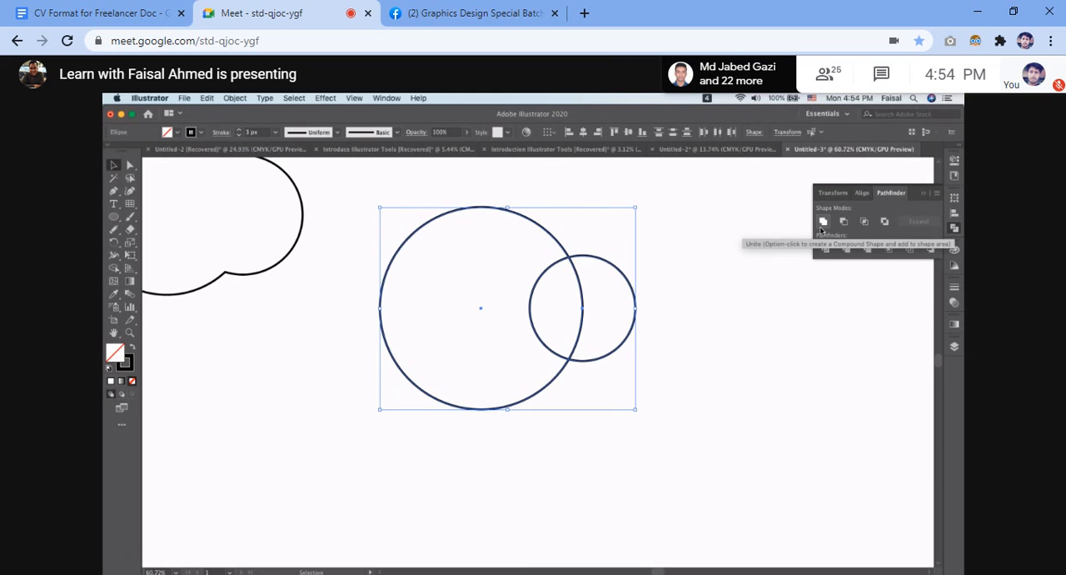
click(824, 223)
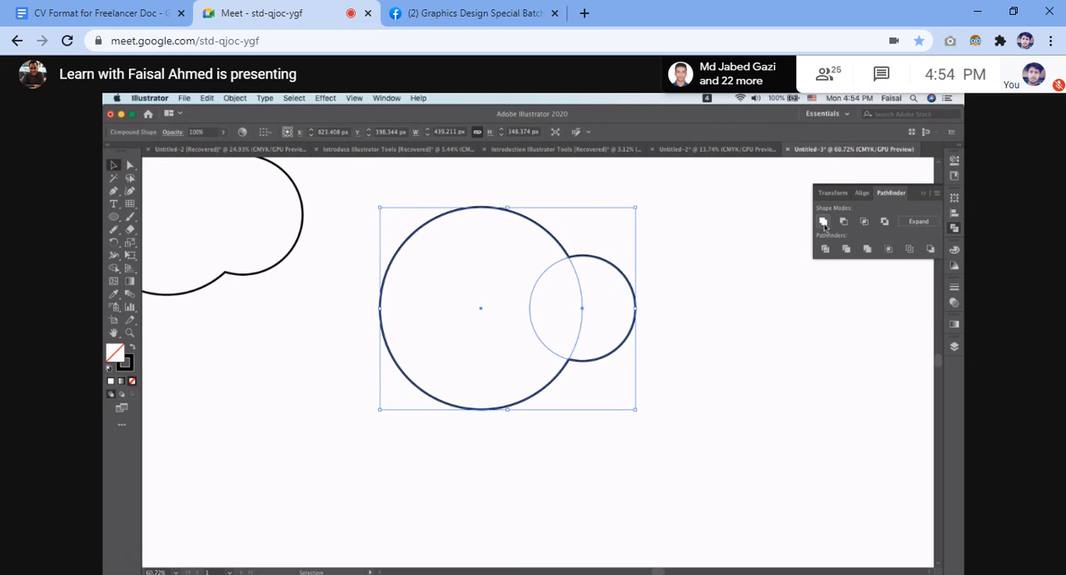
click(673, 276)
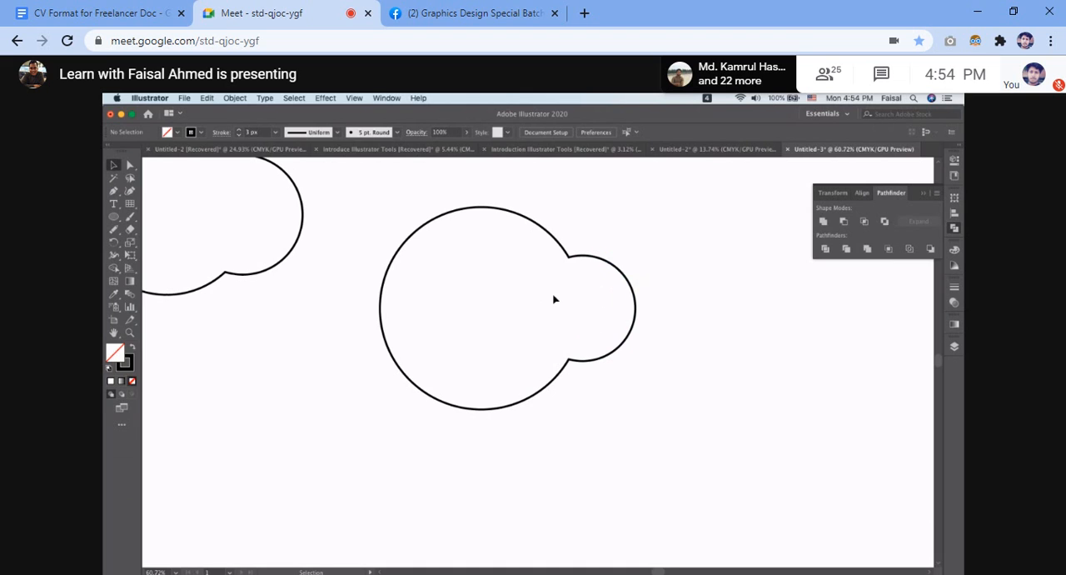
Try moving part of the small circle inside the compound shape with Direct Selection, and undo it.
click(130, 164)
drag(492, 263, 554, 327)
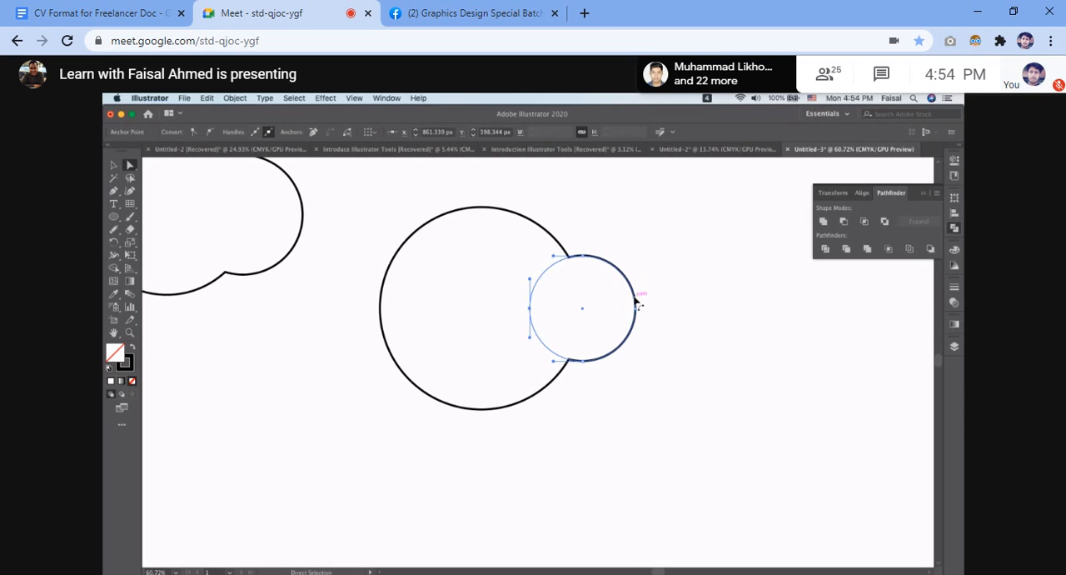
drag(636, 305, 591, 300)
key(ctrl+z)
click(702, 273)
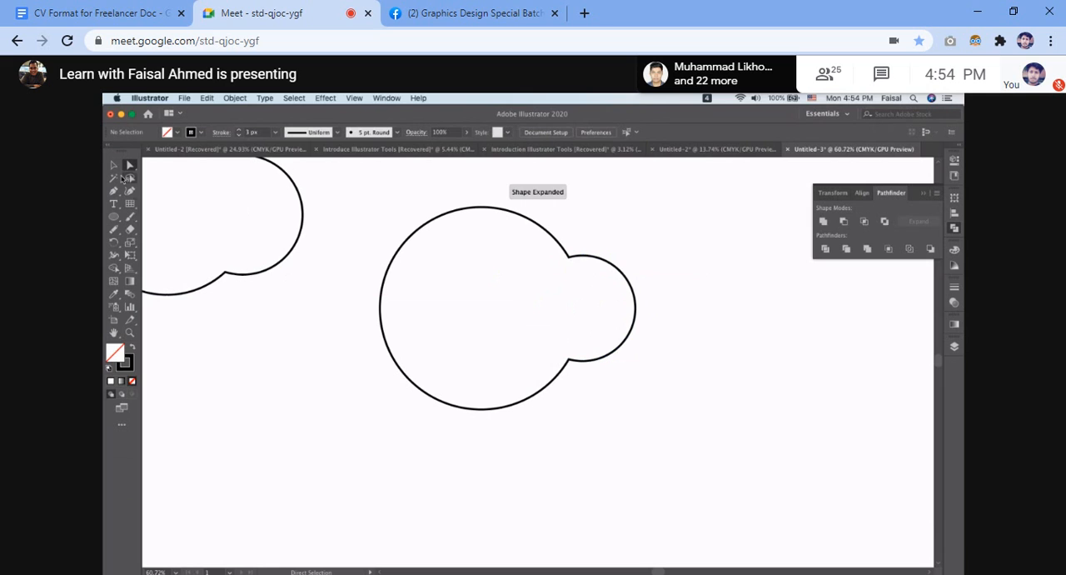
Move the whole compound shape left across the artboard, closer to the first merged shape.
key(v)
drag(555, 215, 633, 374)
drag(530, 320, 490, 318)
click(637, 255)
drag(576, 244, 604, 329)
drag(590, 286, 543, 287)
click(638, 292)
Select the anchor points around the circles' overlap with Direct Selection and move them down and to the right to distort the compound shape.
key(a)
drag(491, 208, 549, 302)
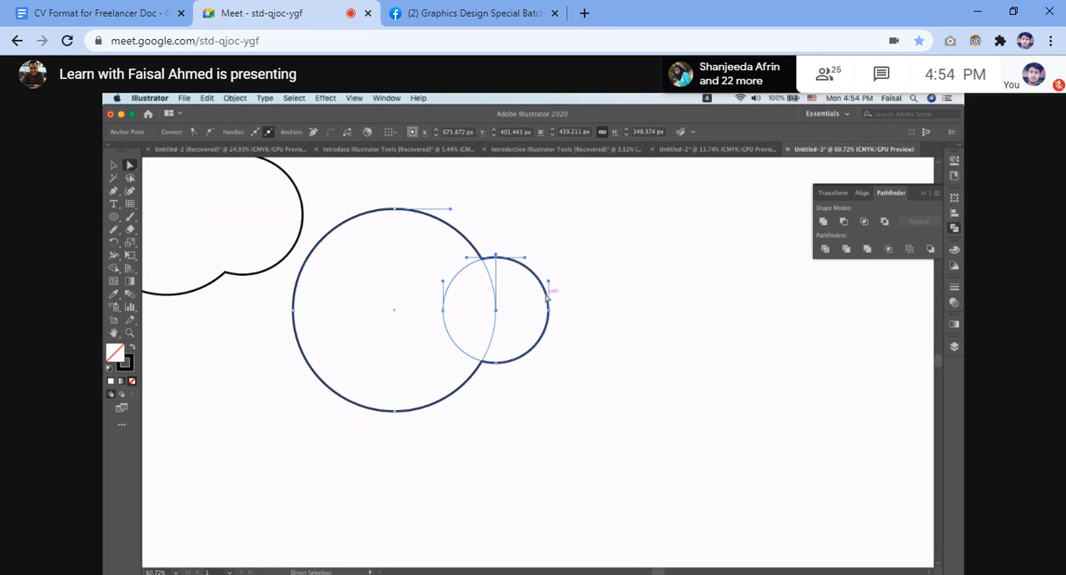
drag(526, 278, 512, 279)
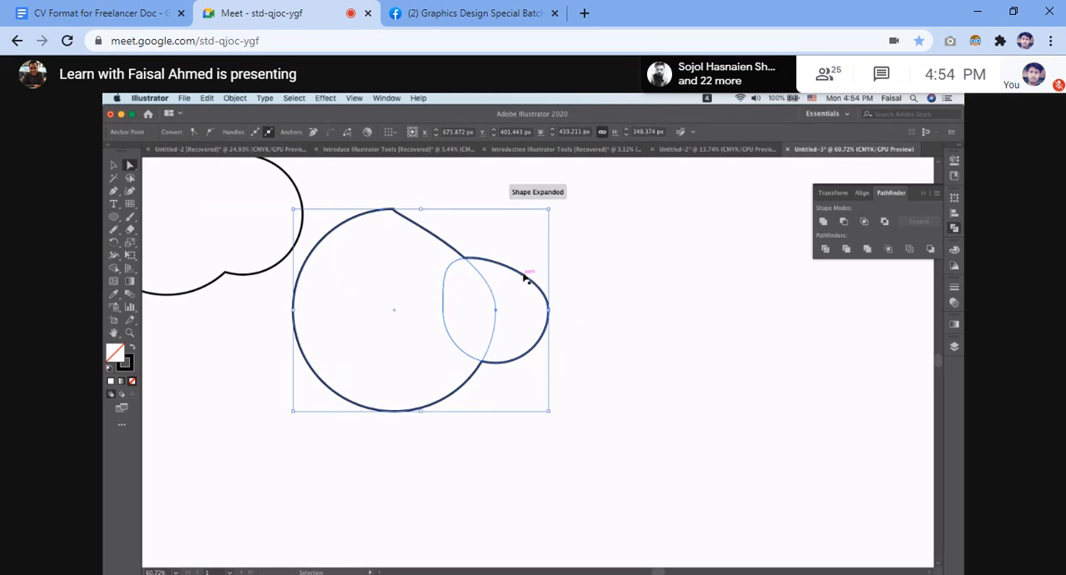
key(ctrl+z)
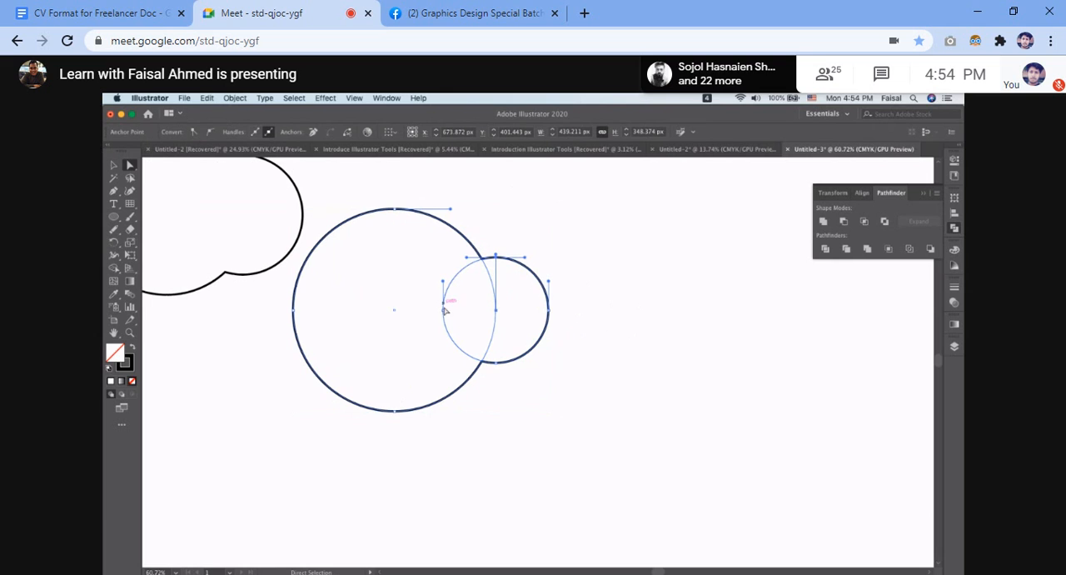
mouse_move(445, 310)
mouse_down()
mouse_move(382, 310)
mouse_move(461, 288)
mouse_move(578, 333)
mouse_move(493, 298)
mouse_move(474, 223)
mouse_move(617, 436)
mouse_move(645, 515)
mouse_up()
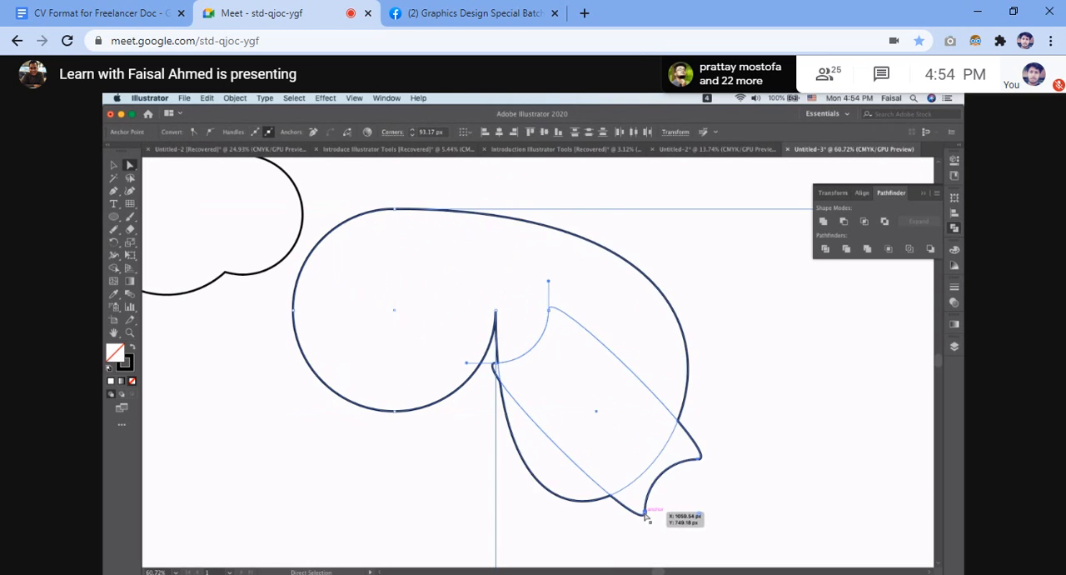
Undo the anchor point moves that distorted the compound shape and clear the selection.
key(ctrl+z)
key(ctrl+z)
click(610, 310)
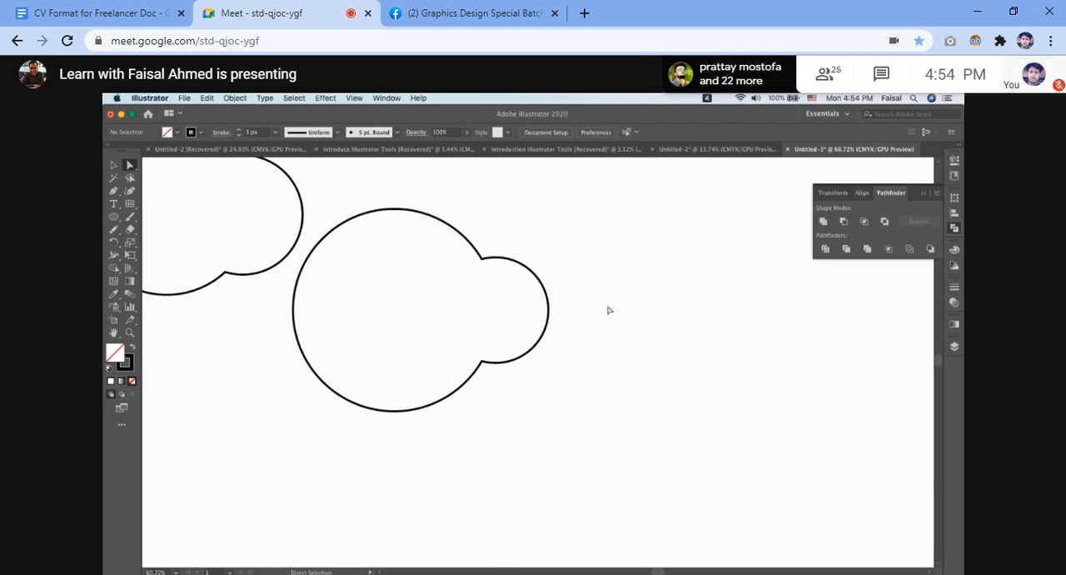
Try moving segments on both sides of the small circle in the compound shape with Direct Selection, undoing each change.
click(540, 286)
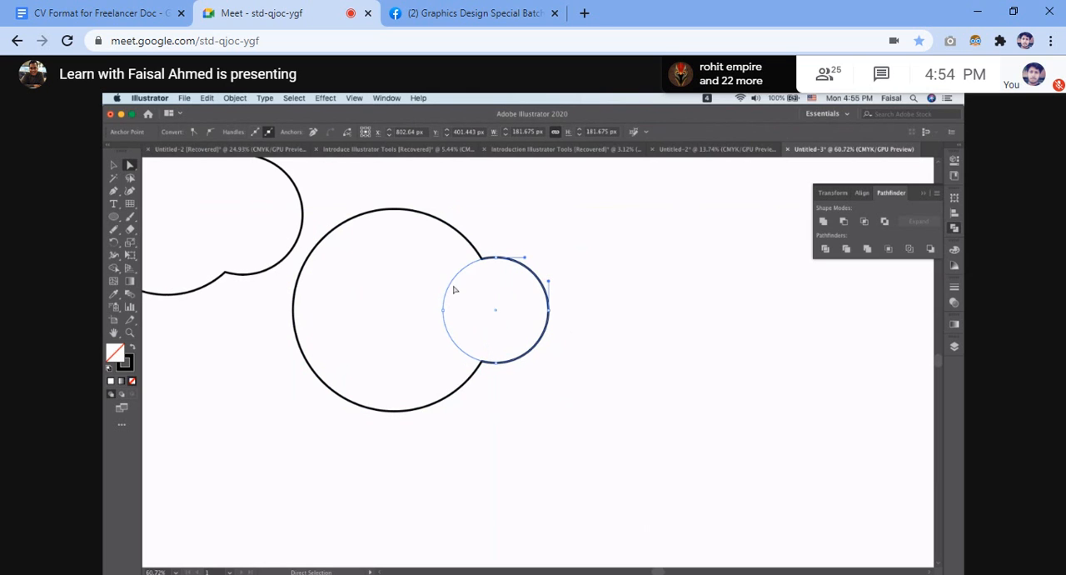
mouse_move(450, 287)
mouse_down()
mouse_move(462, 291)
mouse_move(447, 287)
mouse_up()
click(600, 239)
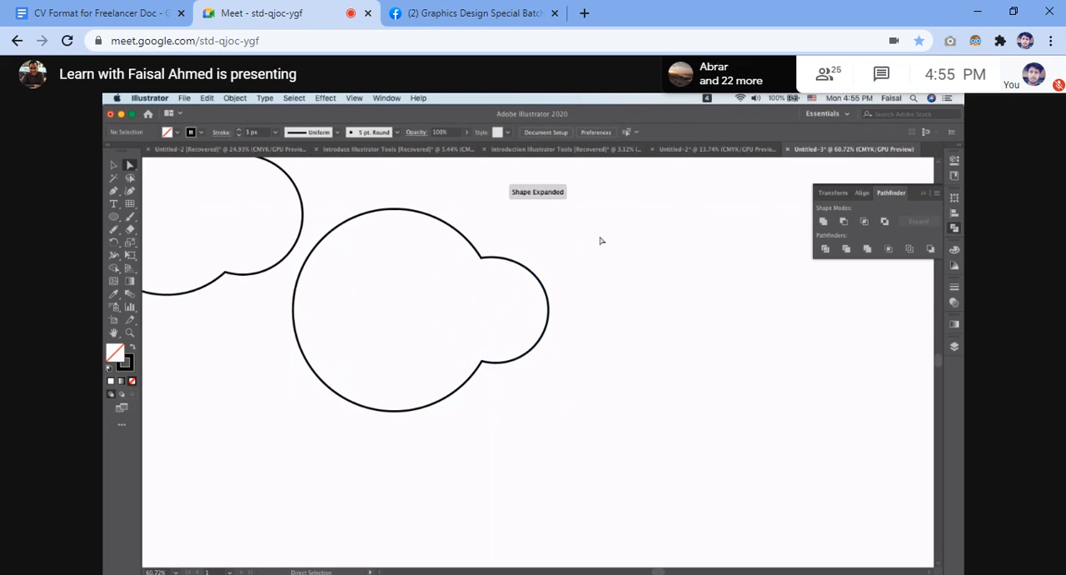
key(super+z)
click(571, 206)
scroll(516, 274, down, 2)
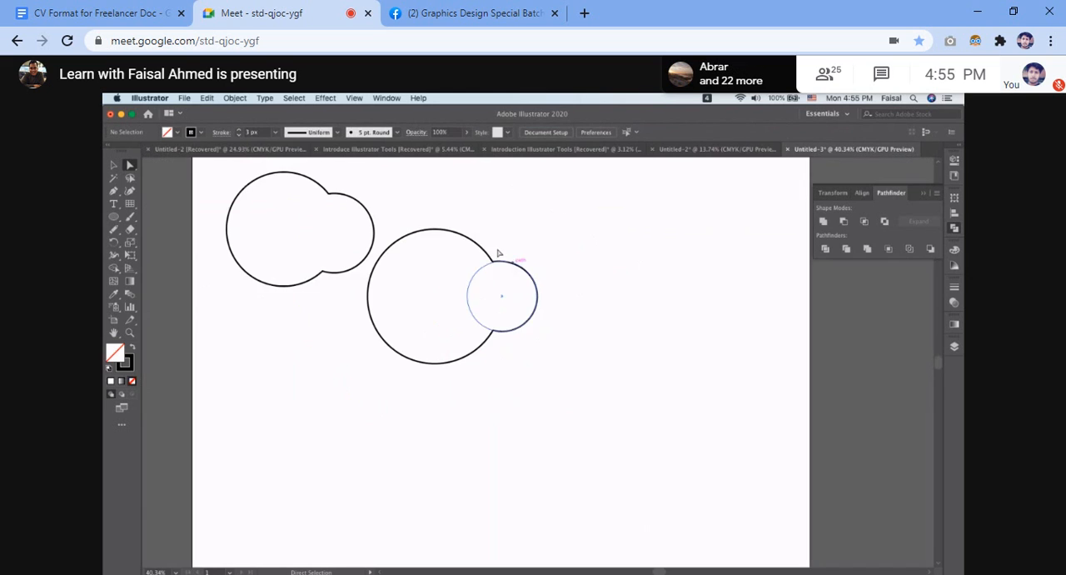
mouse_move(540, 291)
mouse_down()
mouse_move(559, 291)
mouse_move(545, 288)
mouse_up()
key(super+z)
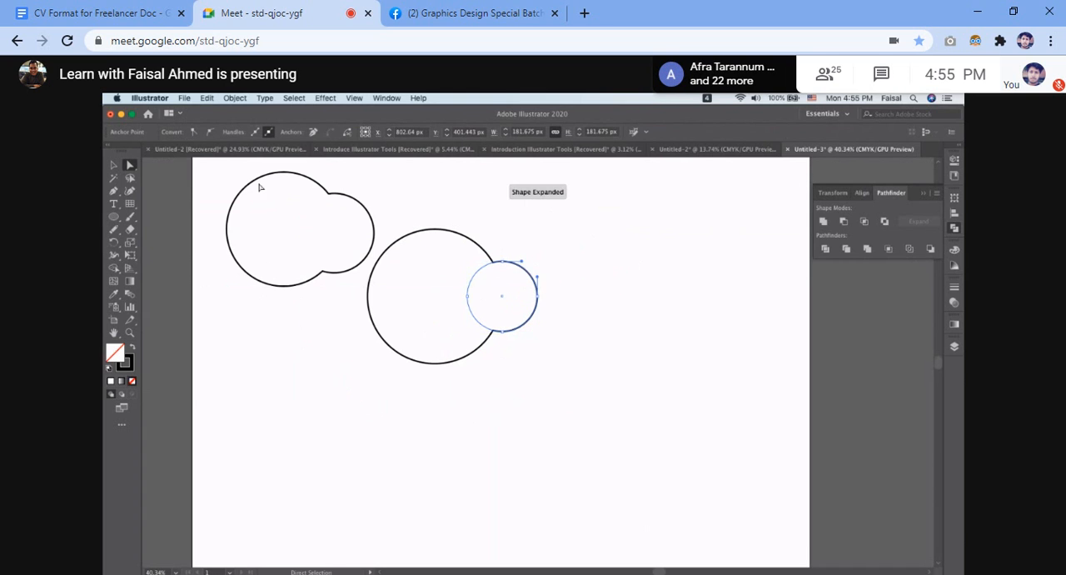
Move the whole compound shape slightly to the right with the Selection tool and deselect it.
click(114, 164)
click(559, 305)
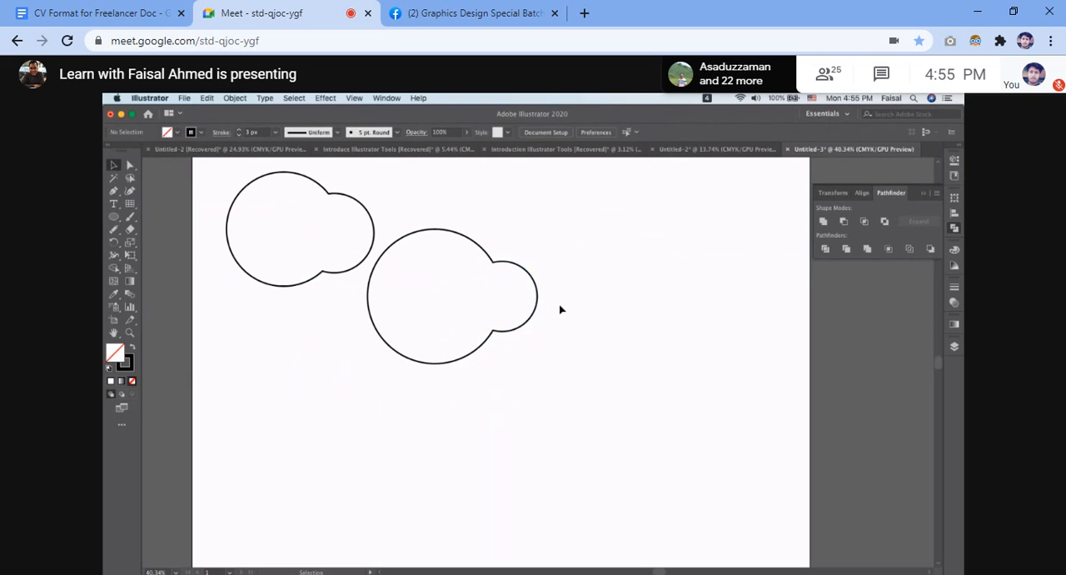
drag(539, 307, 555, 306)
click(583, 273)
Select the compound shape and check which object commands, such as Group and Ungroup, are offered for it.
drag(411, 194, 540, 388)
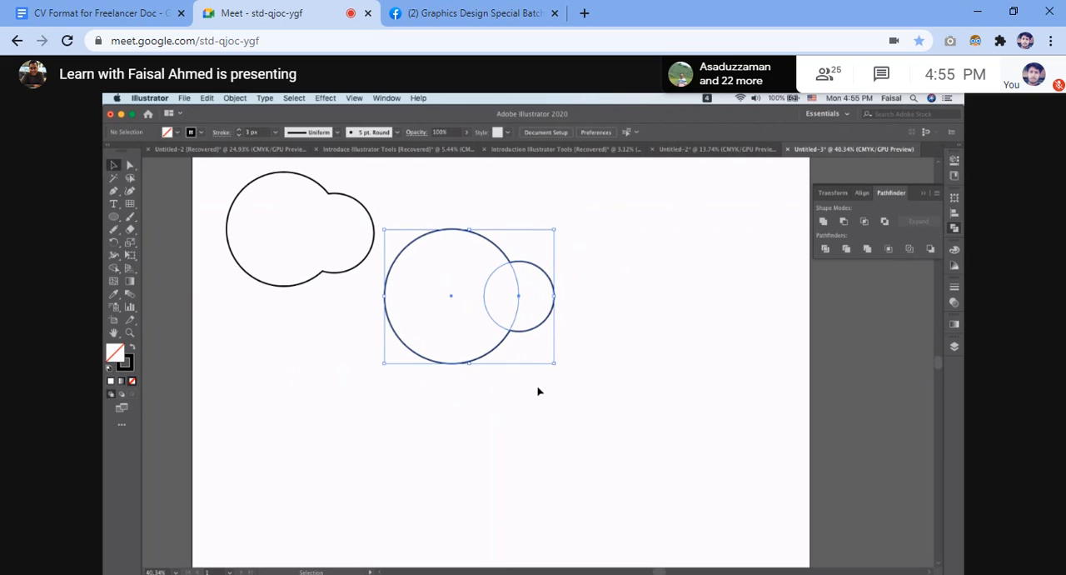
click(233, 98)
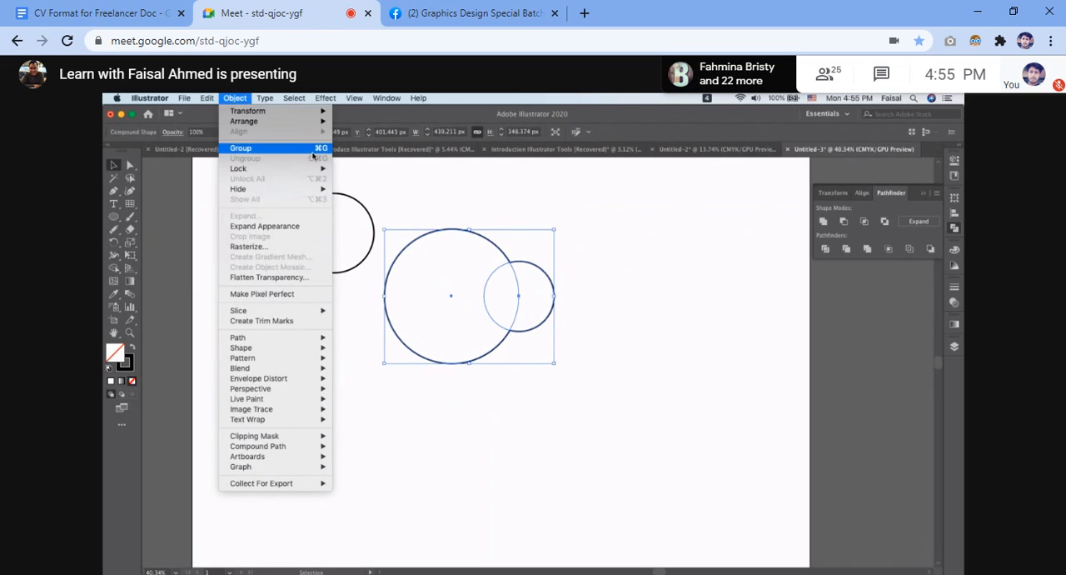
click(612, 271)
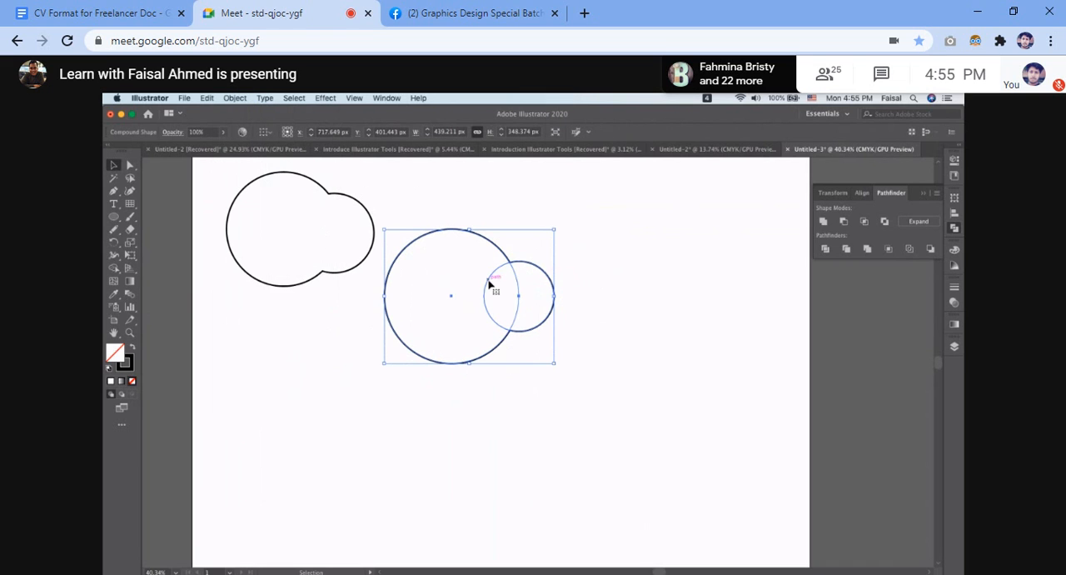
Move the whole compound shape farther right, to an X position of about 802 px.
click(690, 246)
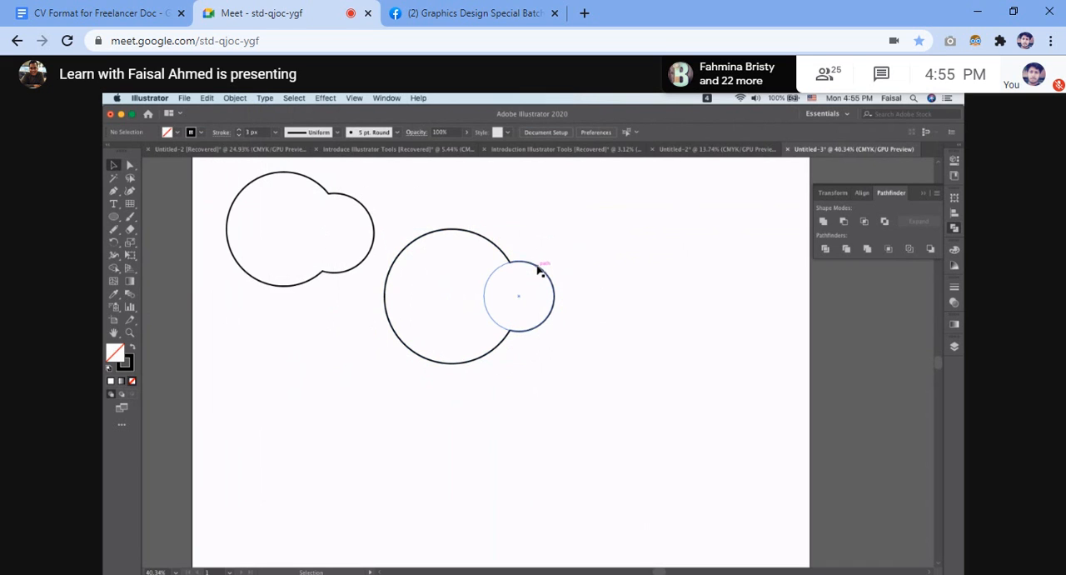
drag(540, 271, 565, 269)
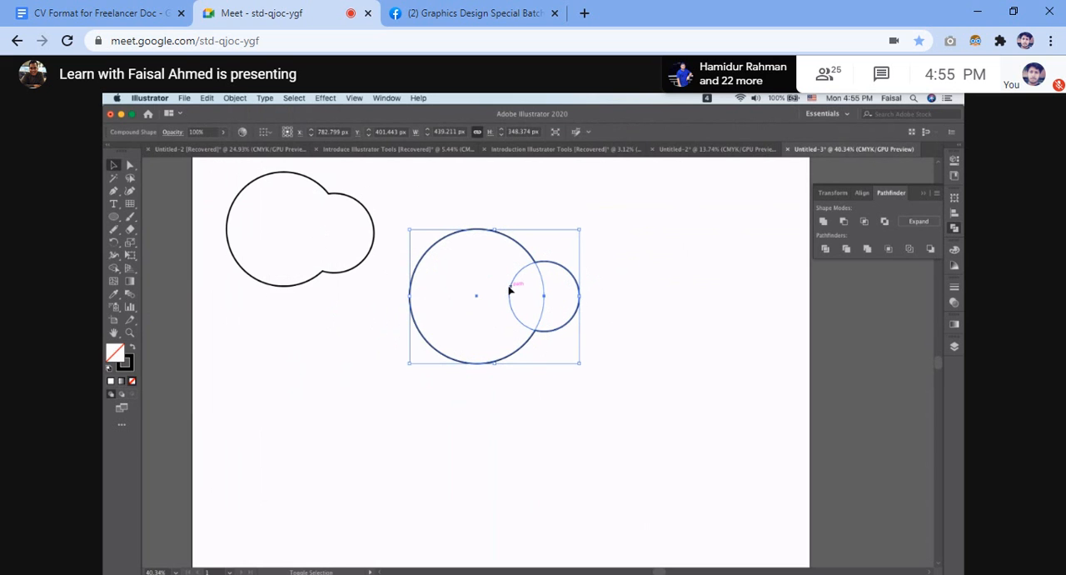
click(511, 289)
drag(511, 308, 517, 309)
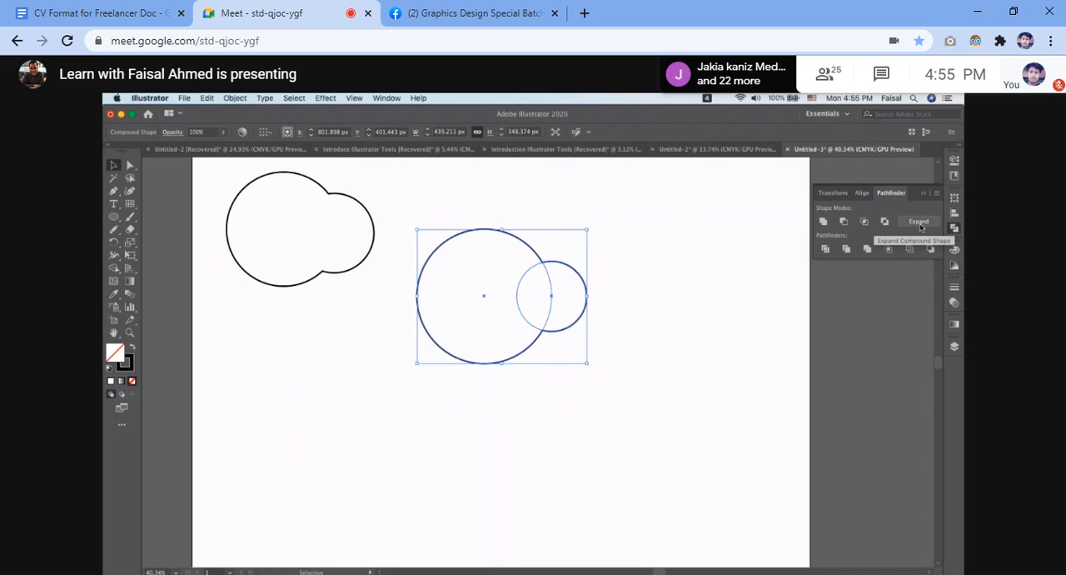
Pull the small circle's right edge outward and up with Direct Selection to reshape that part of the compound shape.
scroll(580, 275, up, 1)
click(580, 275)
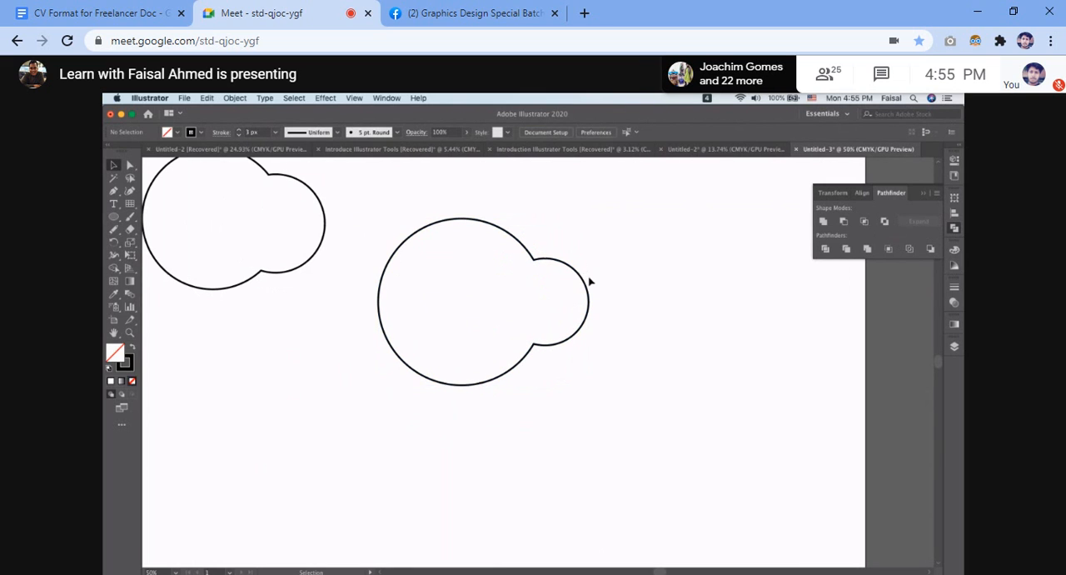
scroll(589, 280, up, 5)
drag(589, 277, 491, 263)
scroll(484, 264, down, 6)
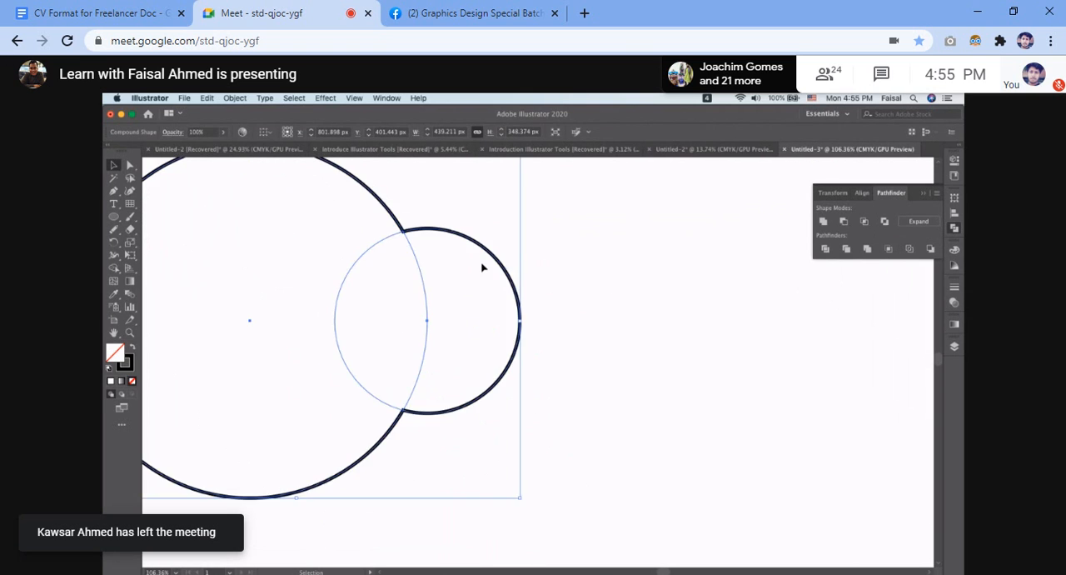
key(a)
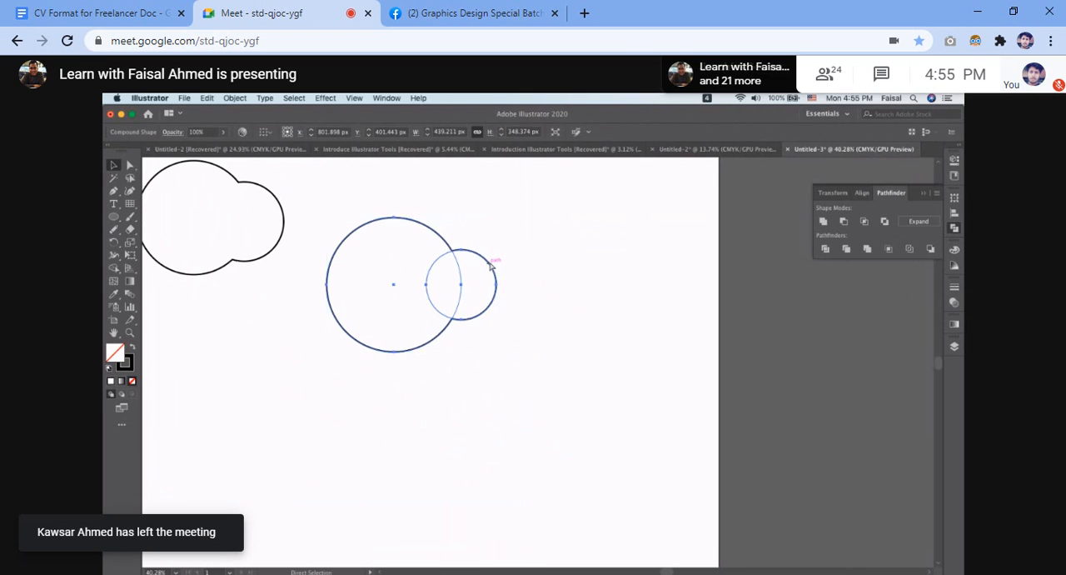
click(497, 266)
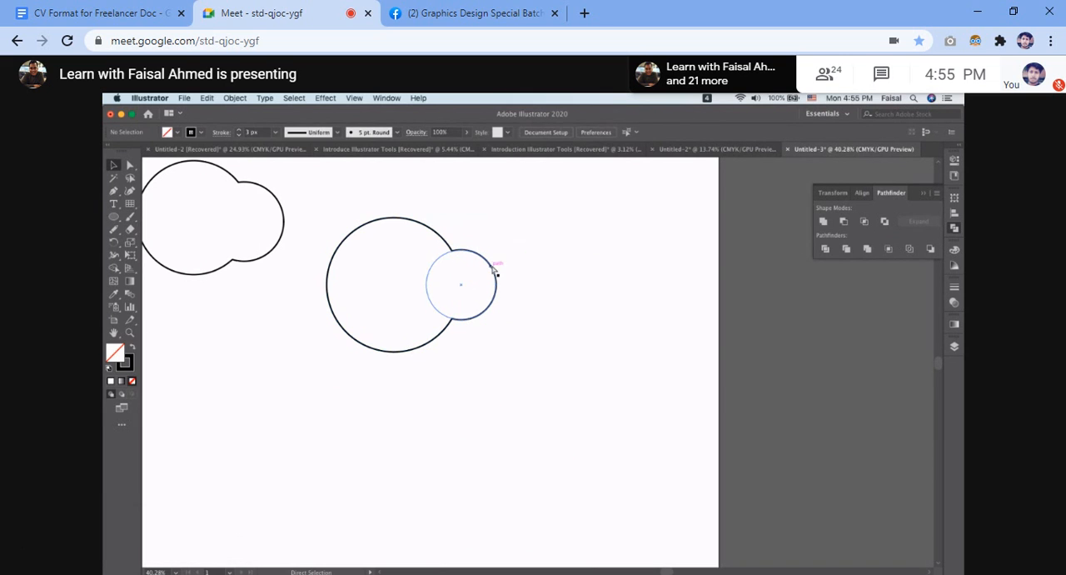
drag(504, 272, 550, 255)
key(v)
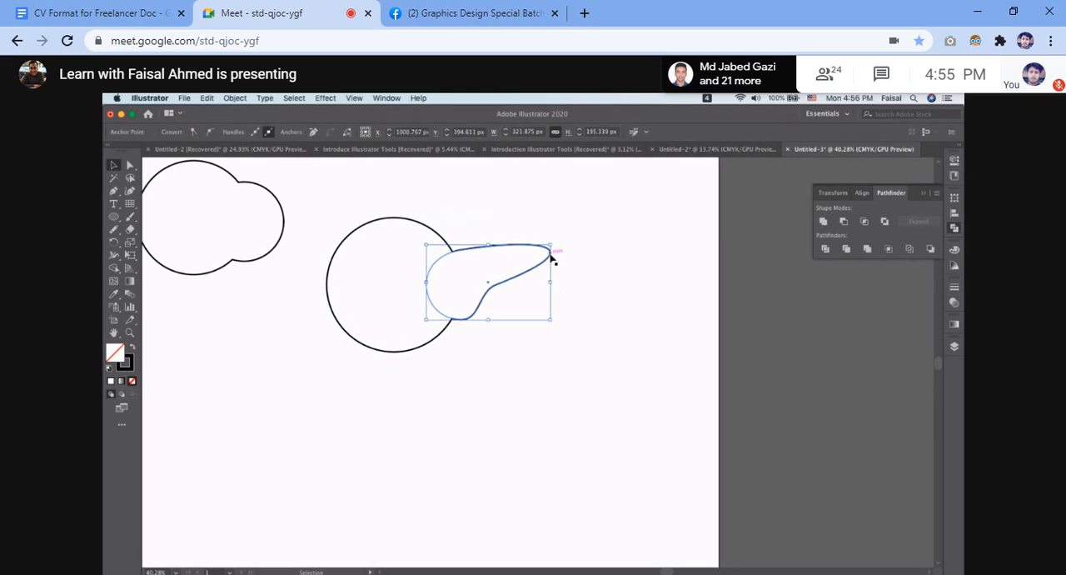
Undo the last pull on the small circle, then stretch the reshaped part upward and make it slightly narrower.
click(567, 348)
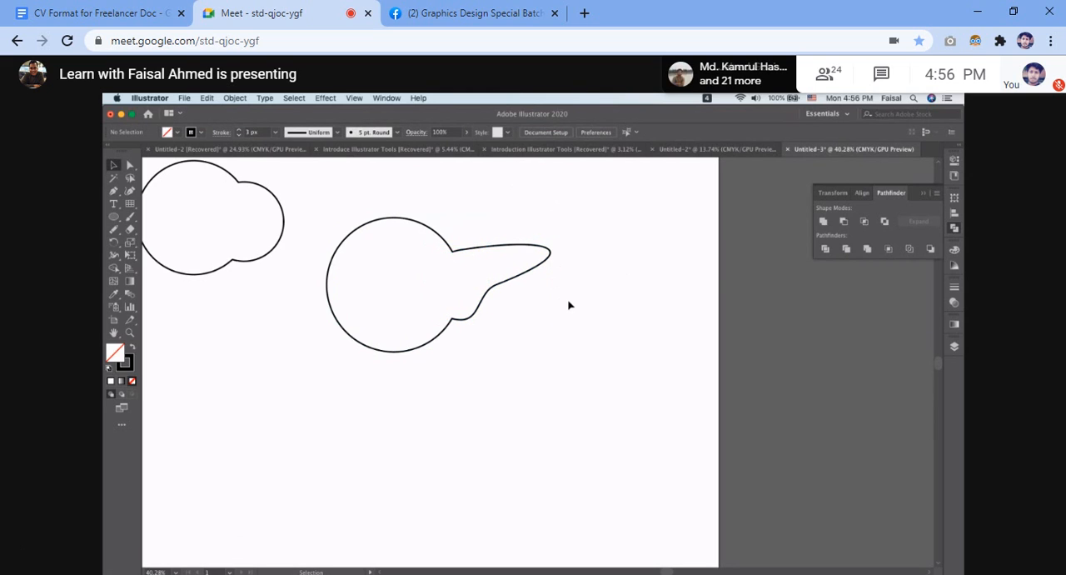
key(super+z)
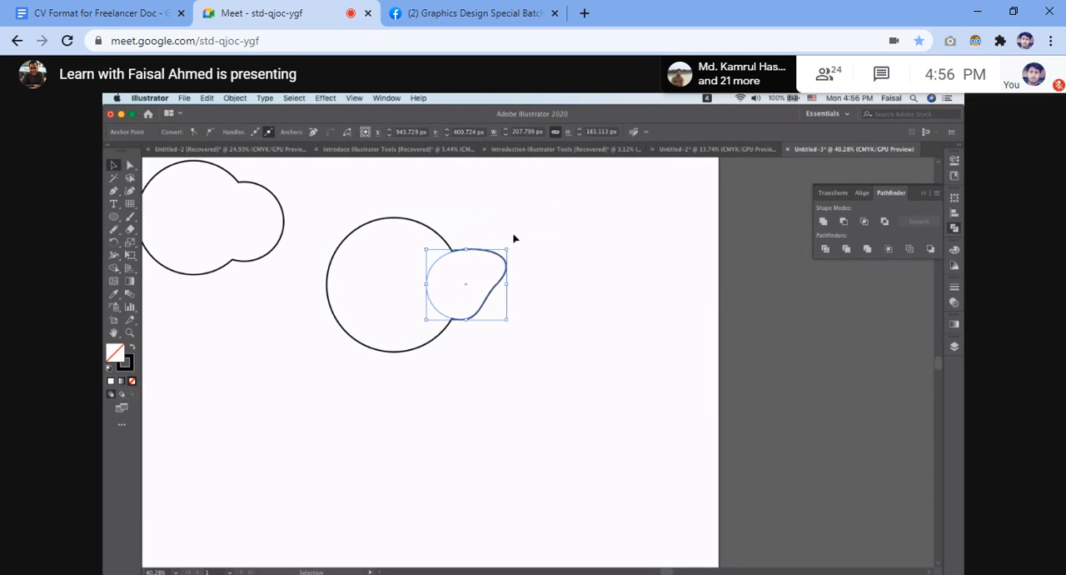
drag(507, 250, 500, 231)
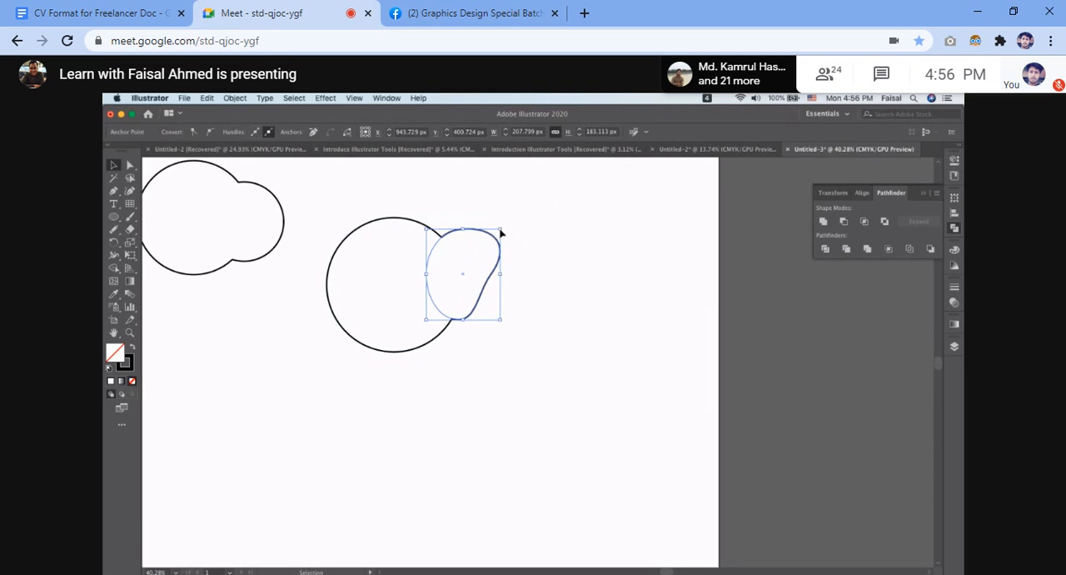
click(543, 253)
Duplicate the whole compound shape down and to the right of the original.
drag(375, 264, 514, 254)
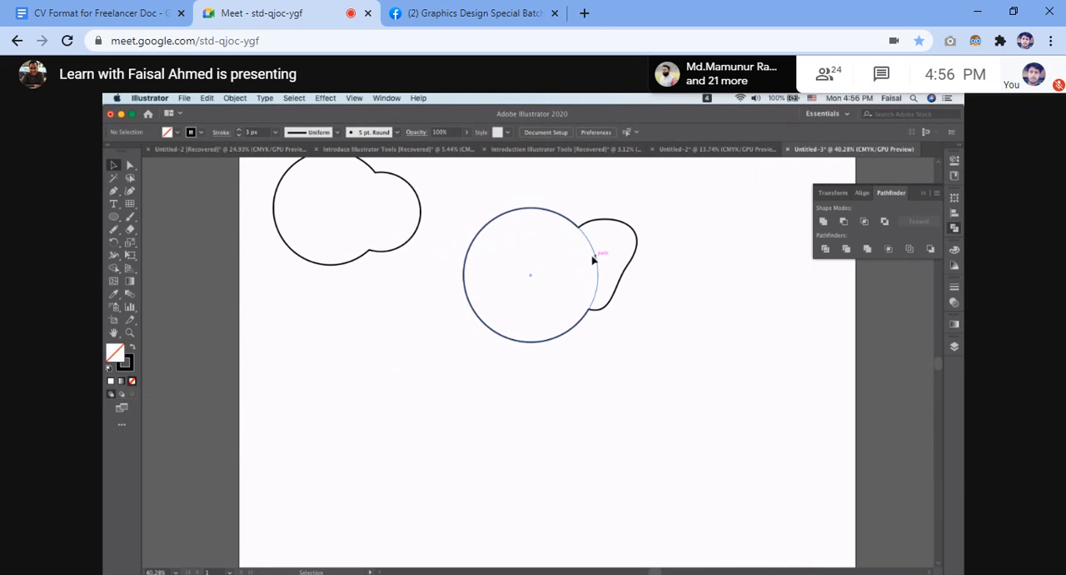
click(597, 260)
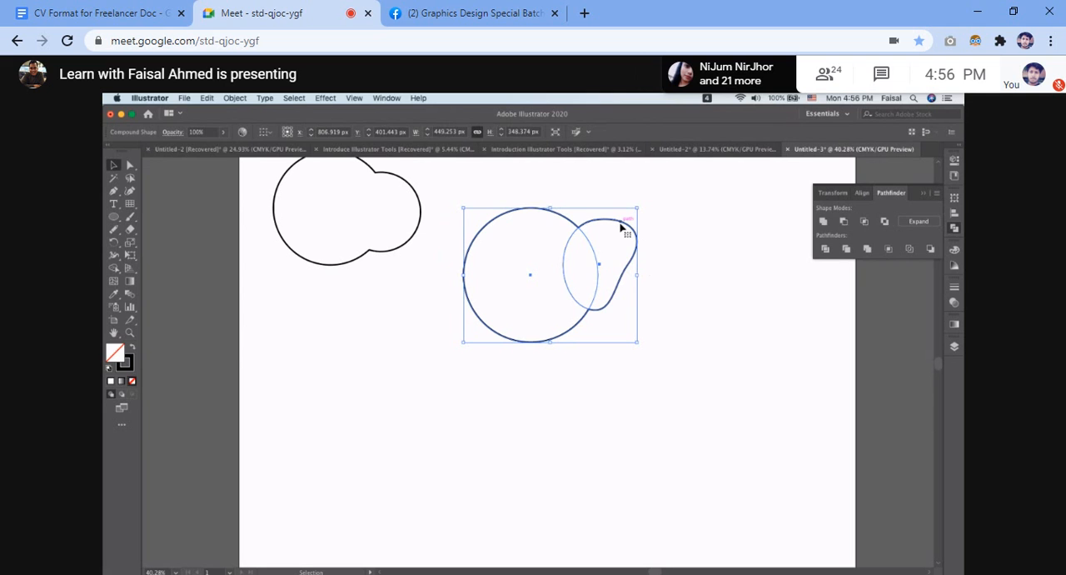
drag(620, 227, 702, 377)
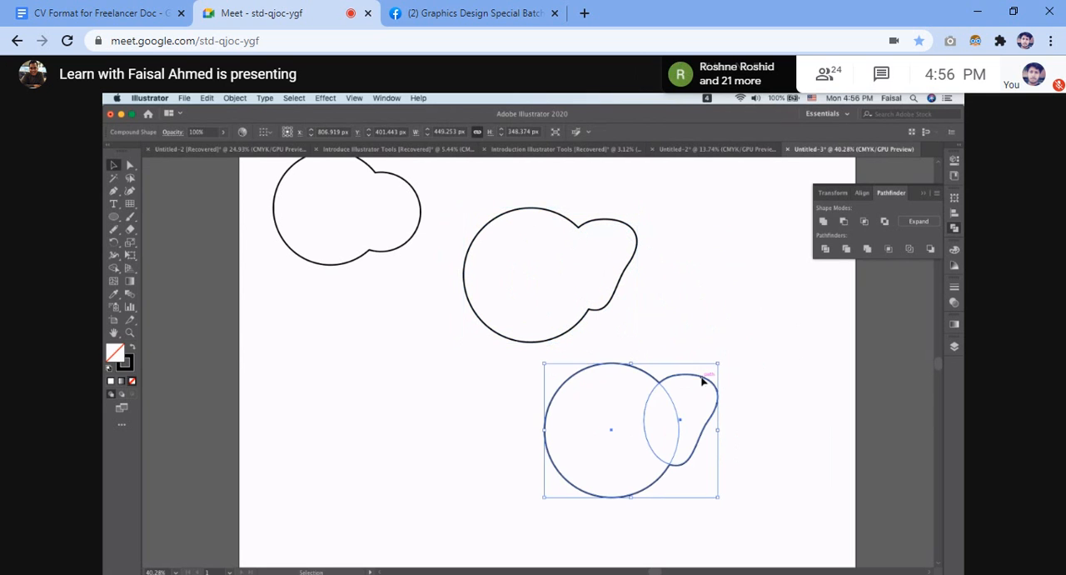
click(722, 270)
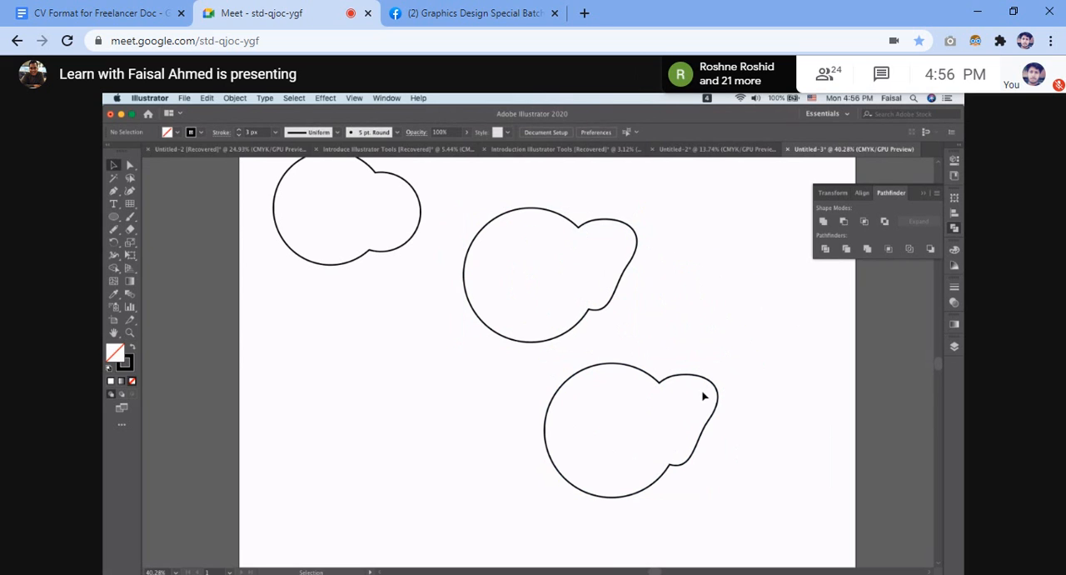
Reflect the lower copy of the compound shape across the vertical axis.
drag(642, 348, 709, 476)
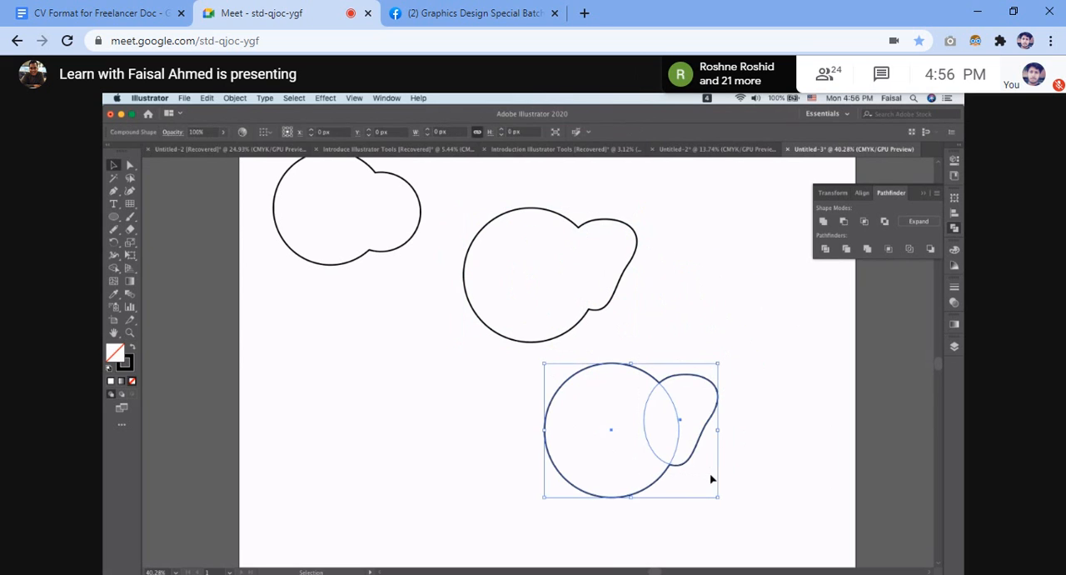
right_click(656, 446)
mouse_move(699, 514)
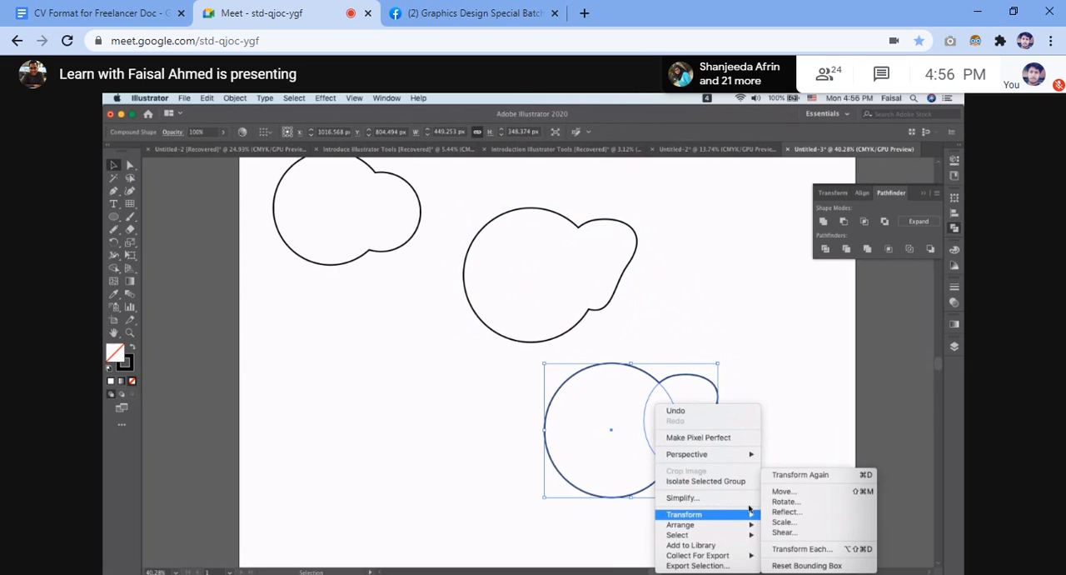
click(786, 511)
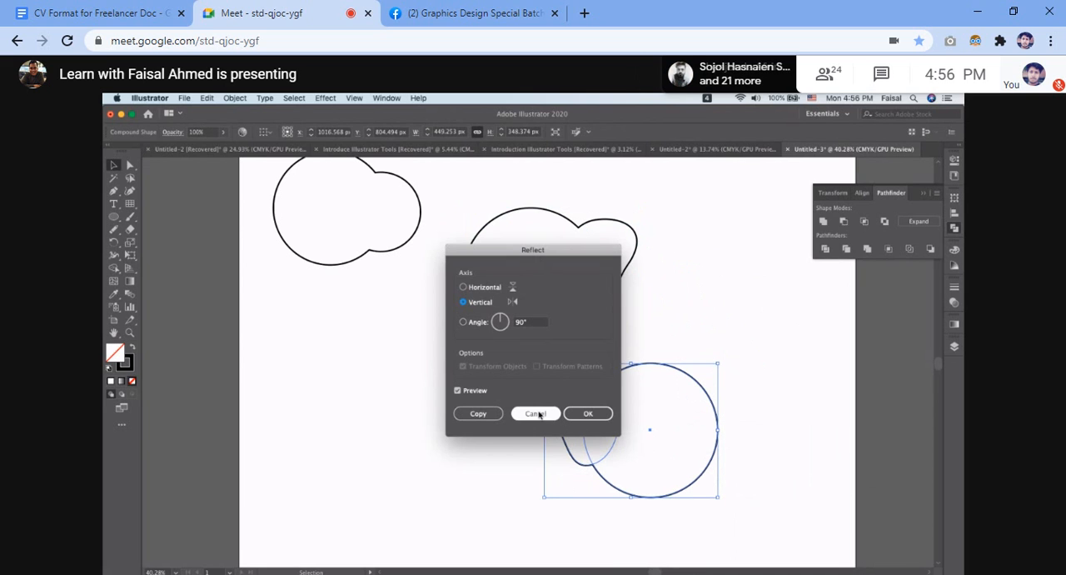
click(585, 413)
click(792, 375)
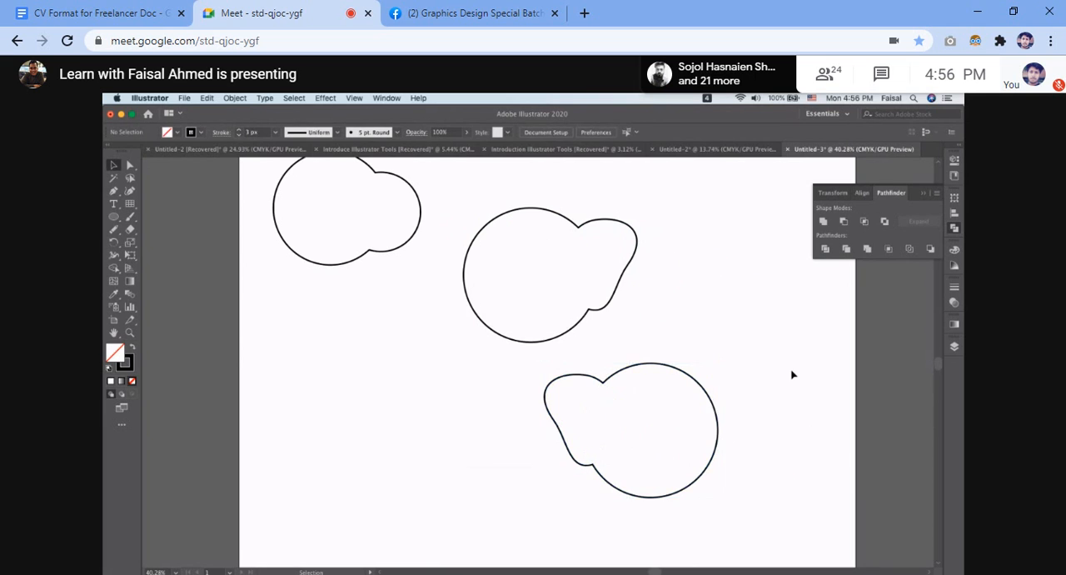
Move the first merged circle shape off the artboard to the left.
scroll(792, 375, down, 2)
click(522, 293)
drag(514, 236, 301, 238)
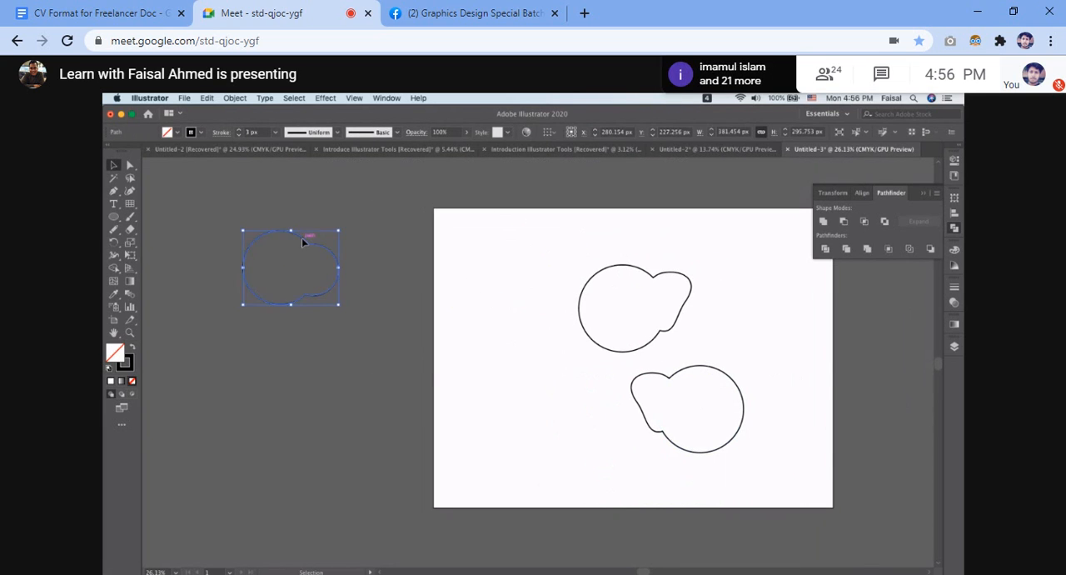
Move the mirrored compound shape onto the original so their large circles coincide, with an ear on each side.
scroll(708, 303, up, 3)
drag(714, 427, 572, 241)
click(738, 272)
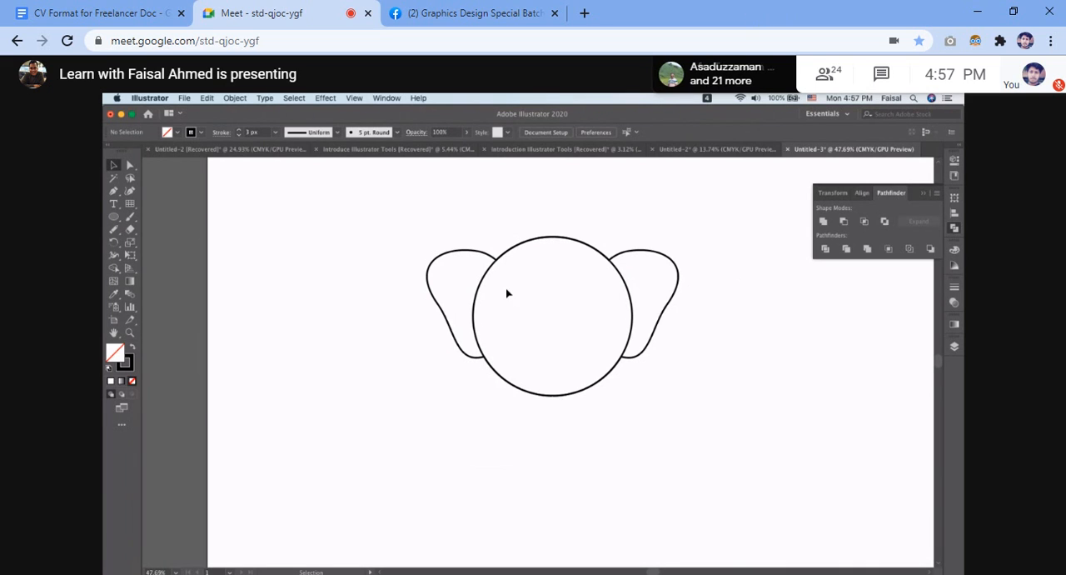
Select each of the two overlapping compound shapes, then both together, to examine their underlying outlines.
click(452, 253)
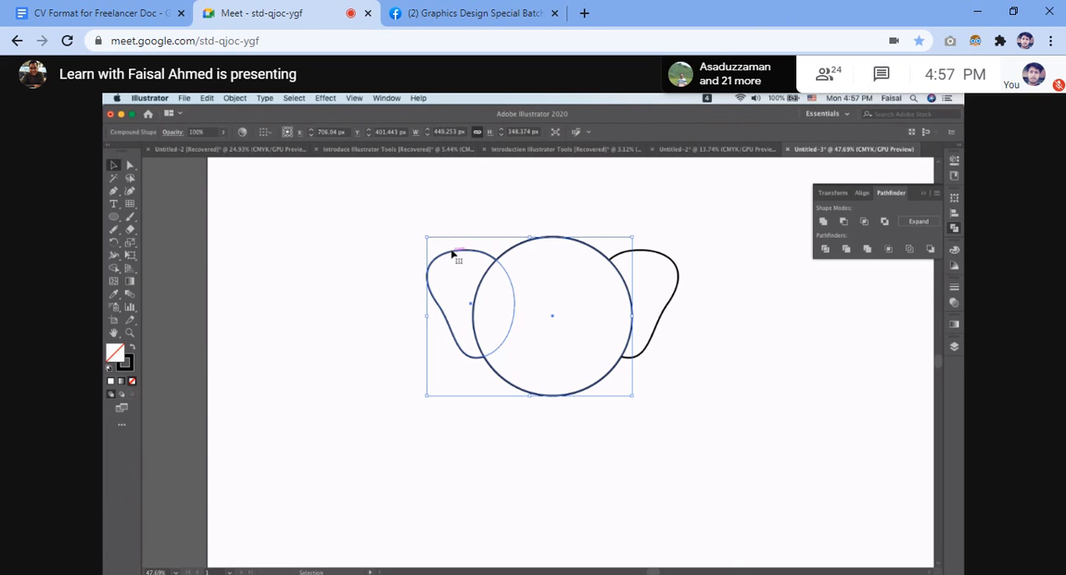
click(678, 274)
click(724, 273)
drag(395, 231, 678, 467)
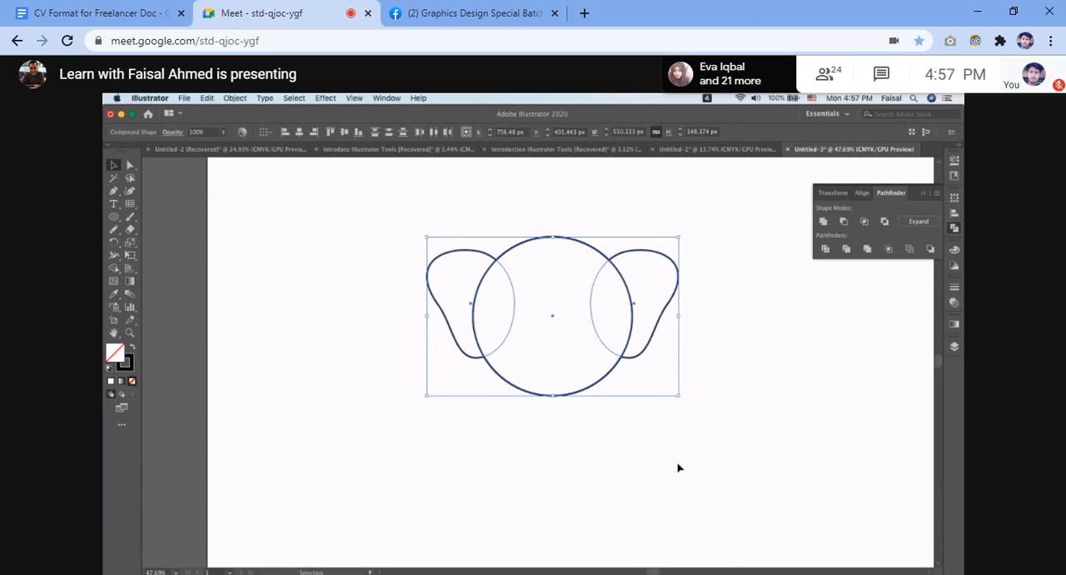
click(337, 320)
Draw an eye circle about 59 px wide in the head's upper left and copy it horizontally to the upper right.
click(113, 217)
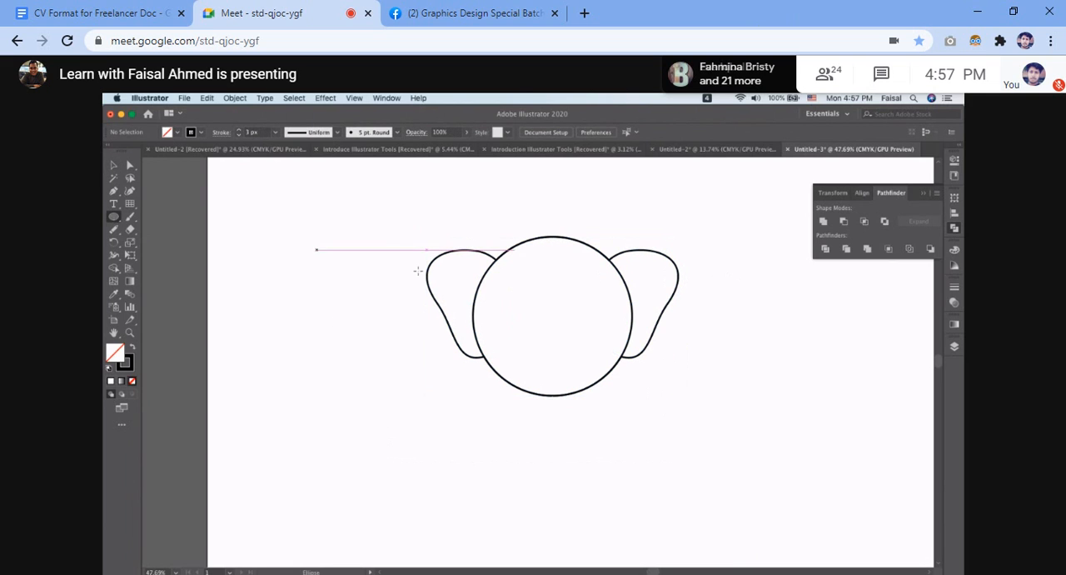
drag(522, 287, 531, 300)
click(573, 453)
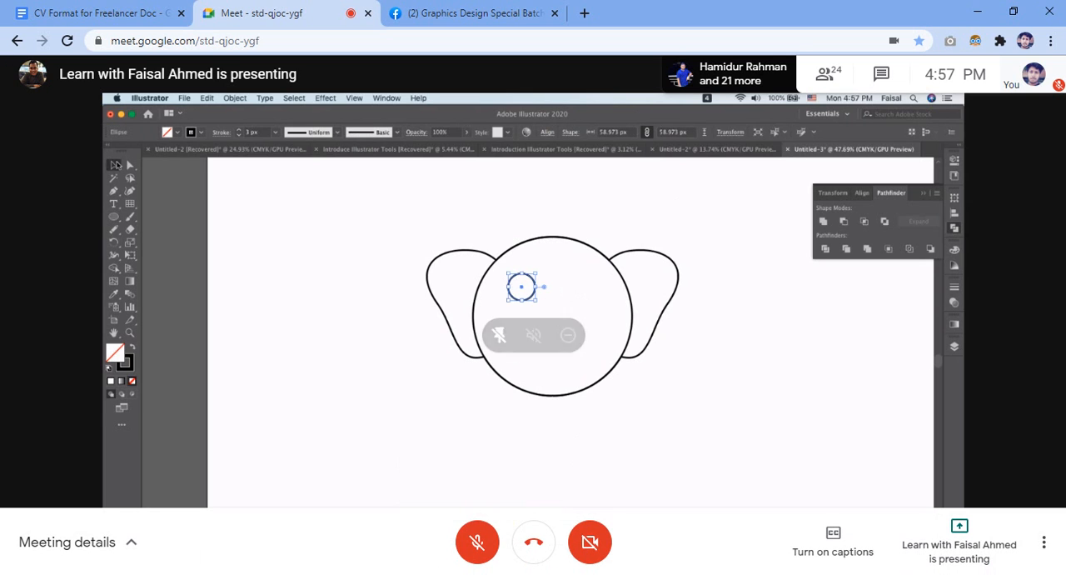
click(115, 164)
drag(535, 288, 607, 289)
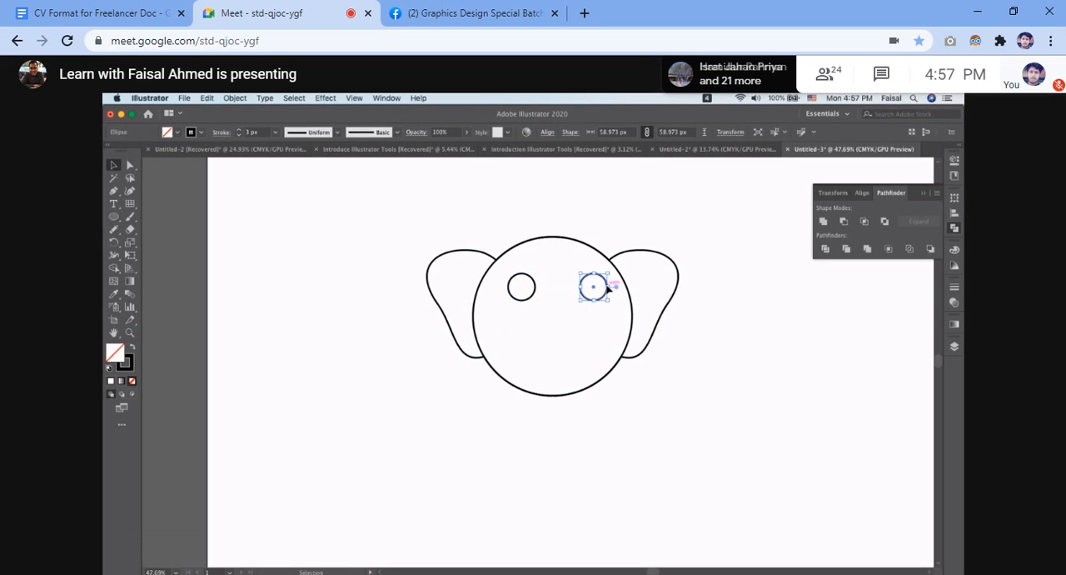
Undo the right eye copy and copy the left eye circle horizontally again, placing the duplicate closer to the head's centre.
click(732, 297)
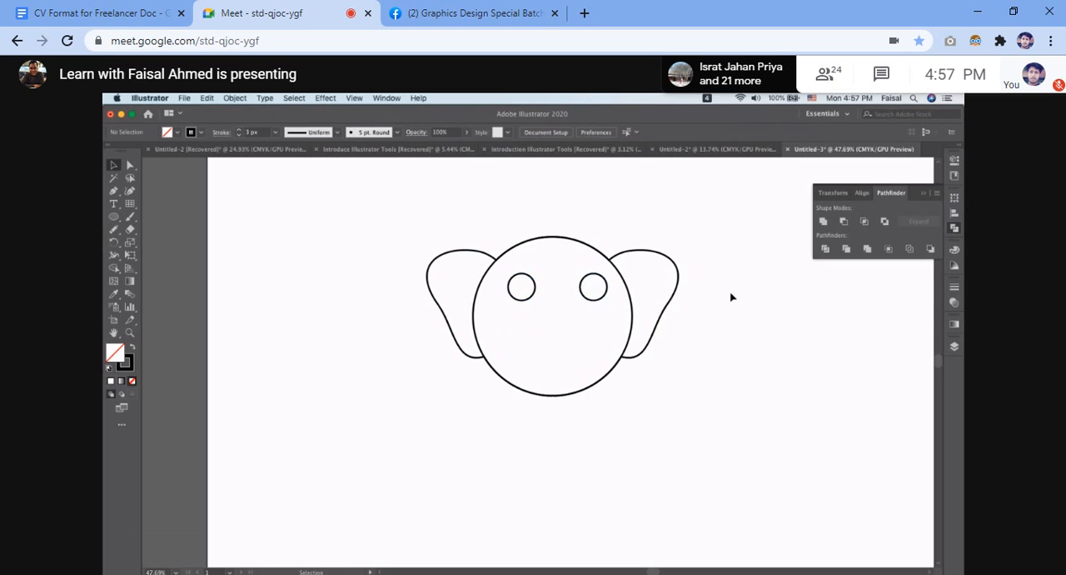
key(ctrl+z)
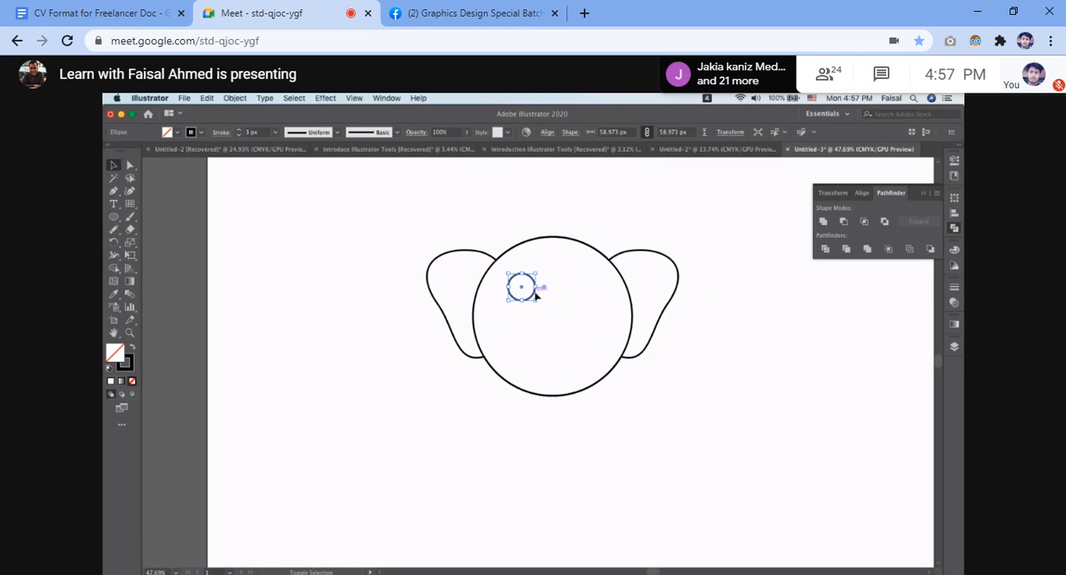
click(584, 296)
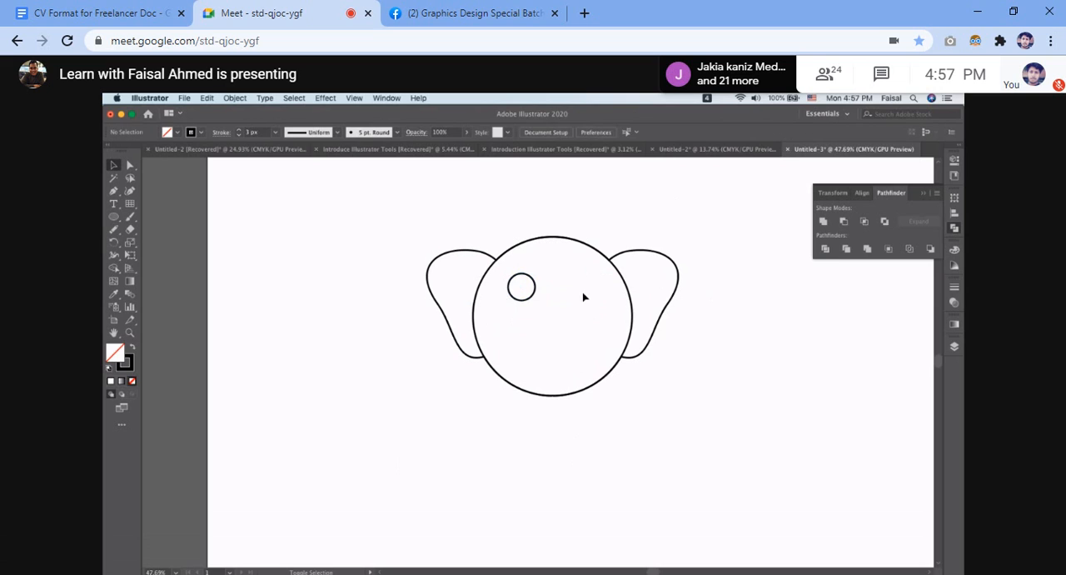
click(537, 296)
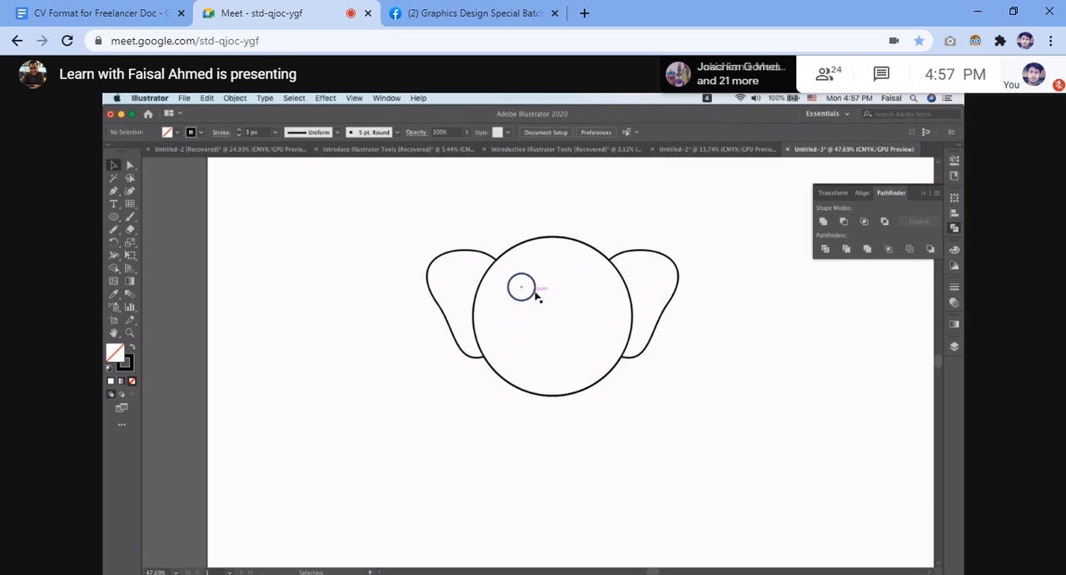
drag(537, 295, 591, 293)
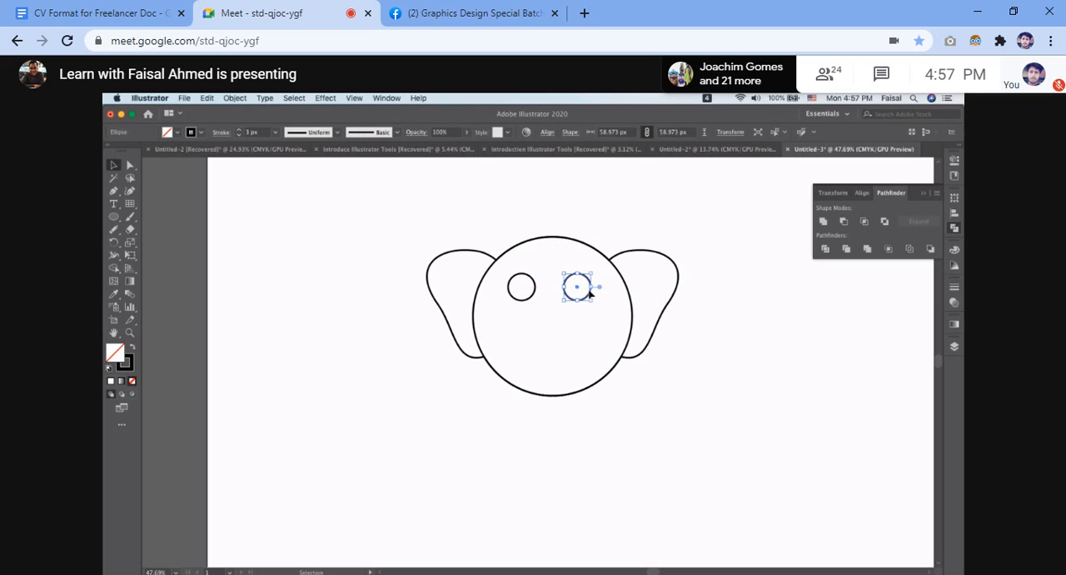
click(784, 297)
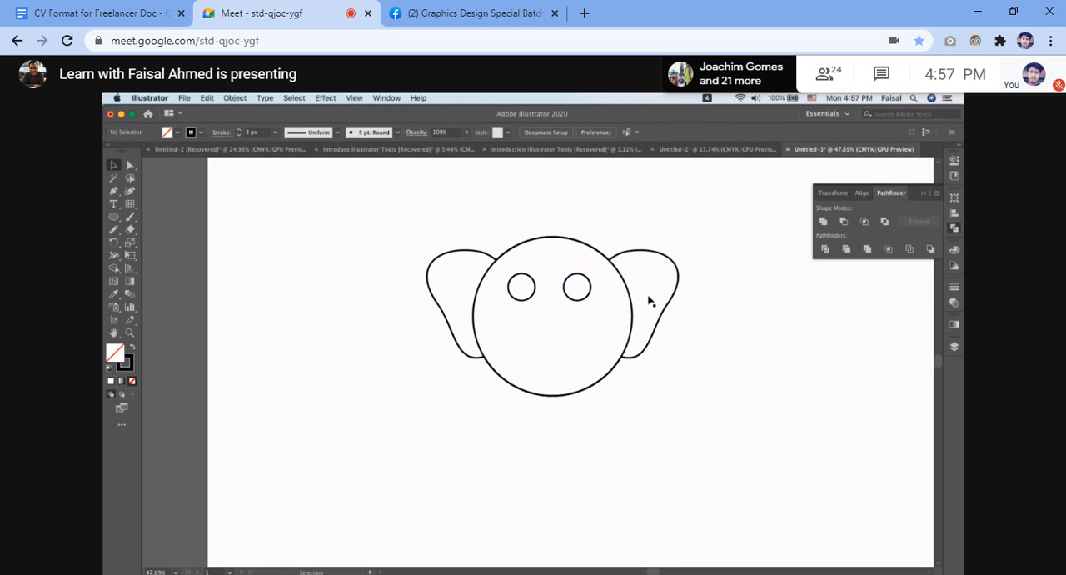
click(517, 285)
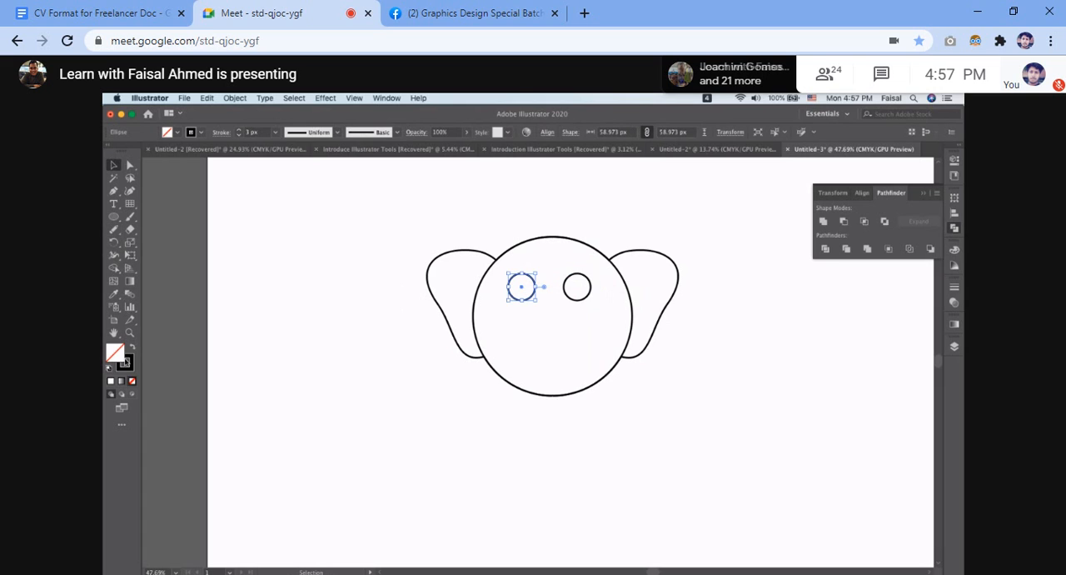
click(113, 216)
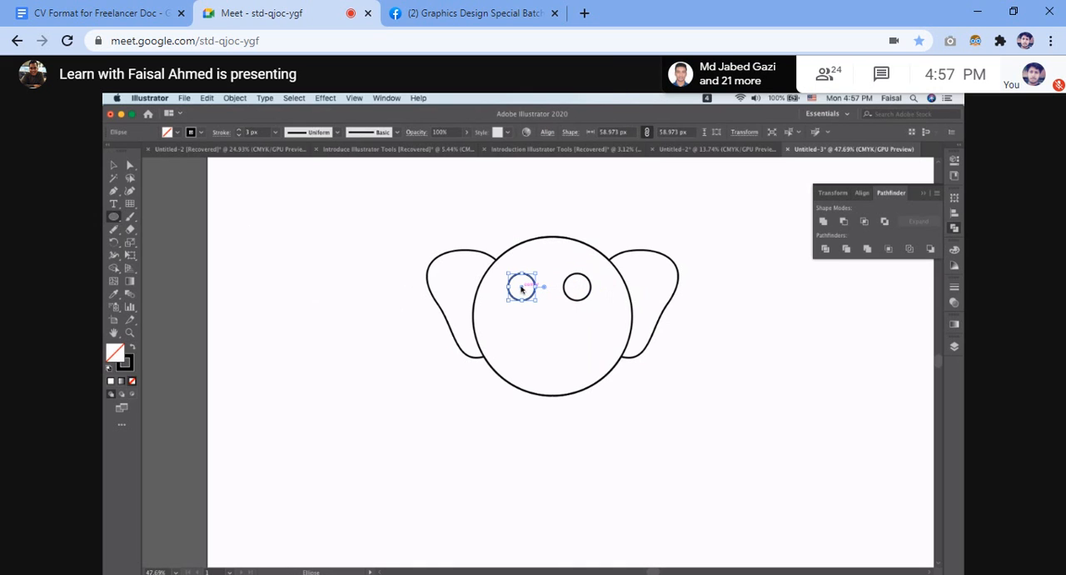
drag(531, 338, 534, 340)
scroll(534, 340, up, 5)
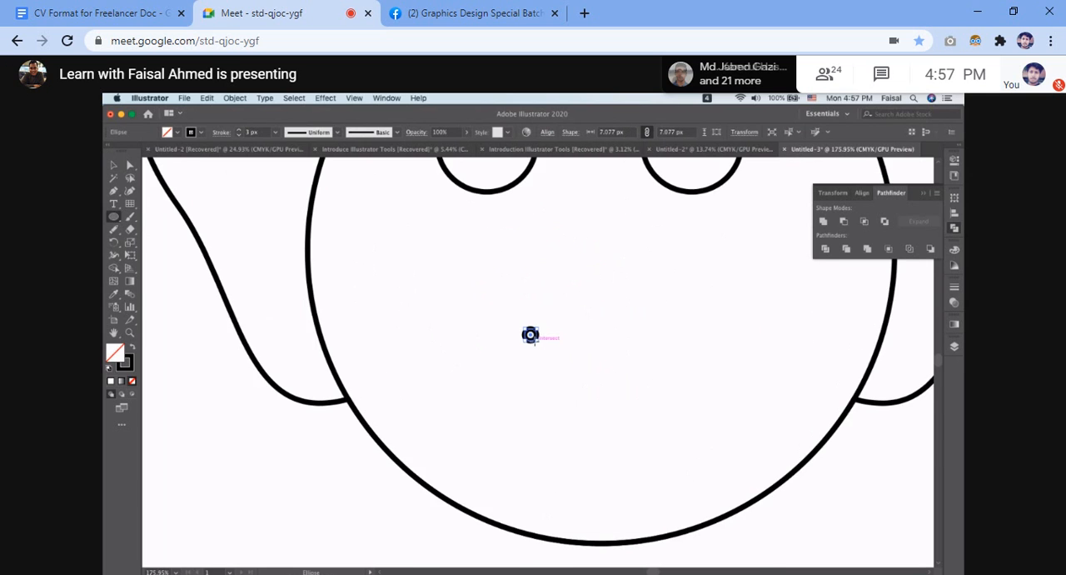
key(super+z)
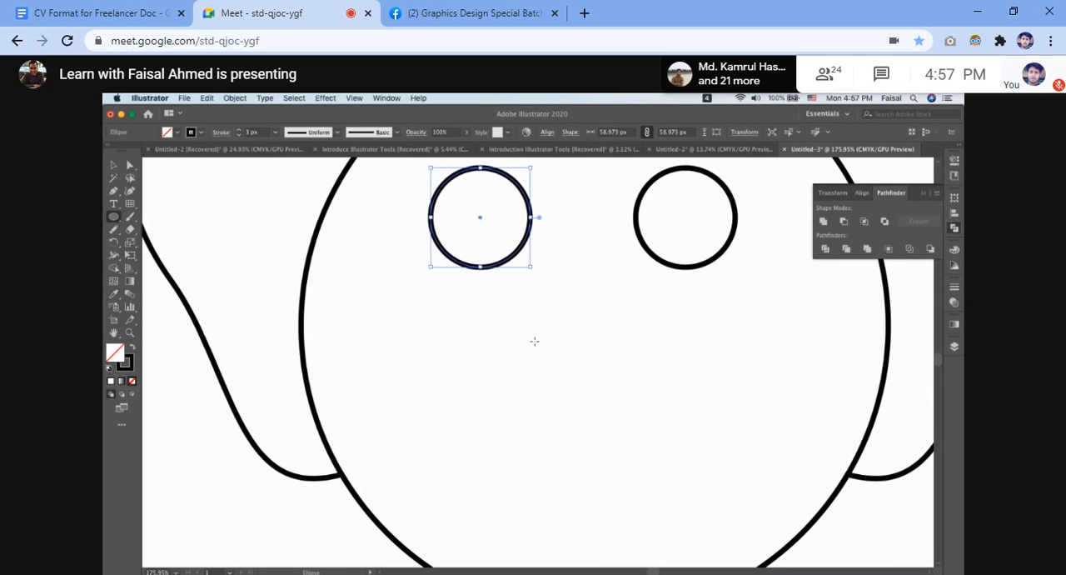
scroll(534, 341, up, 3)
scroll(533, 342, up, 4)
scroll(533, 342, left, 1)
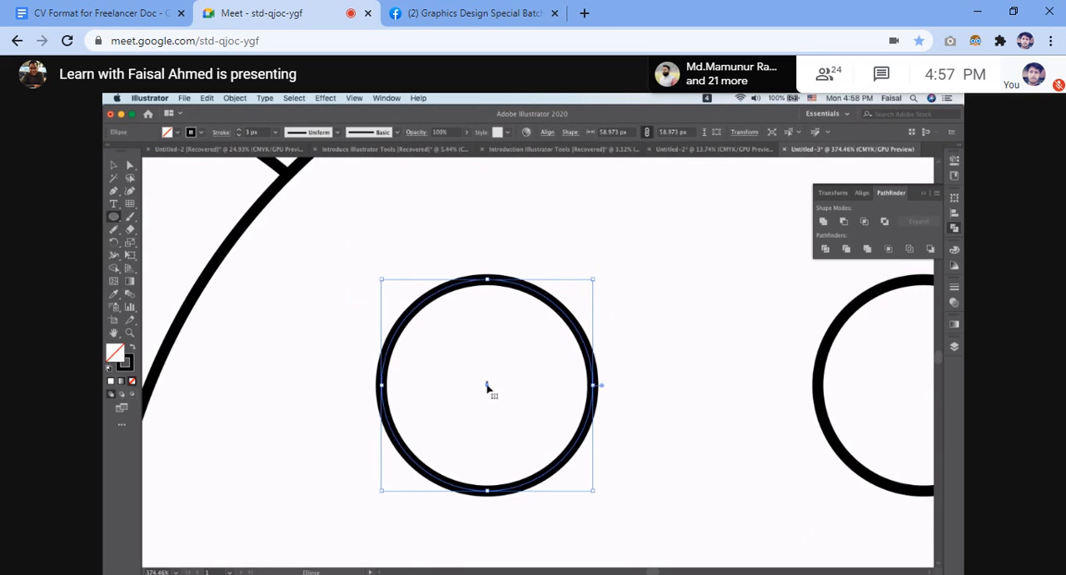
drag(487, 385, 500, 393)
key(super+z)
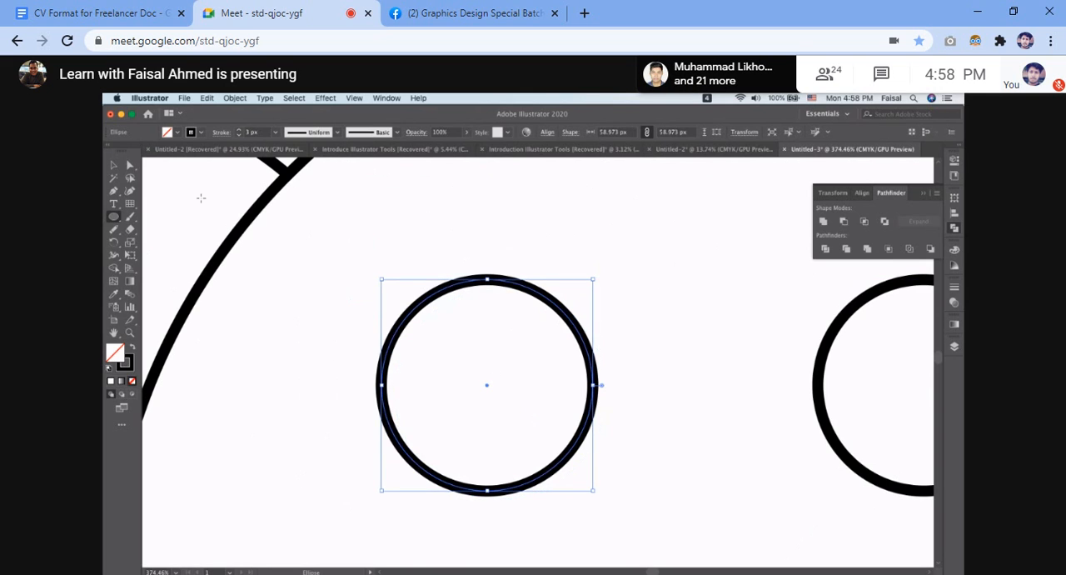
Deselect the left eye circle and view the mango artwork in the Introduce Illustrator Tools document, returning to Untitled-3.
click(114, 165)
drag(410, 226, 507, 326)
key(super+shift+a)
click(359, 150)
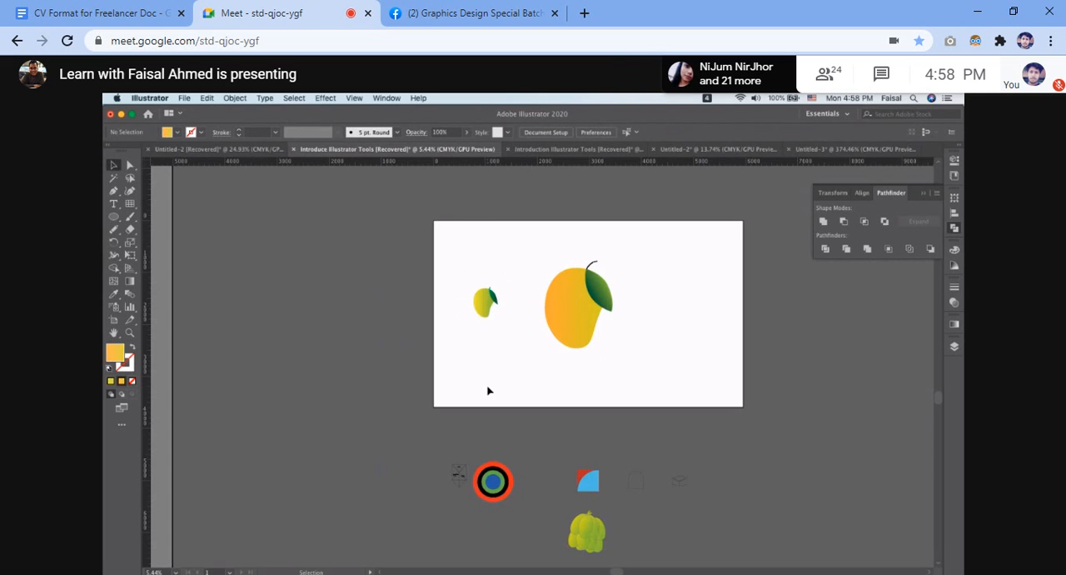
key(a)
key(v)
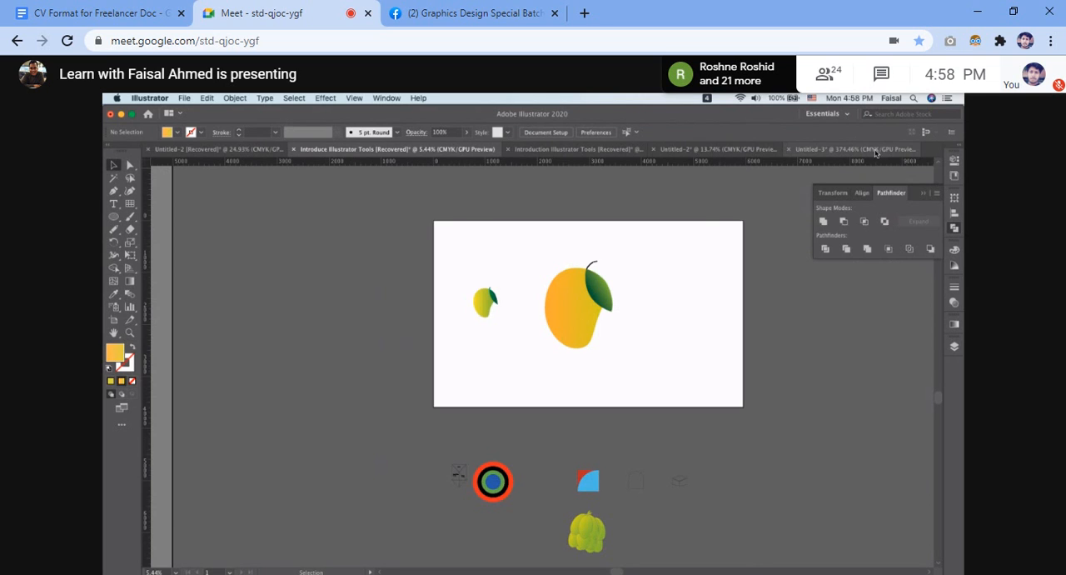
click(878, 153)
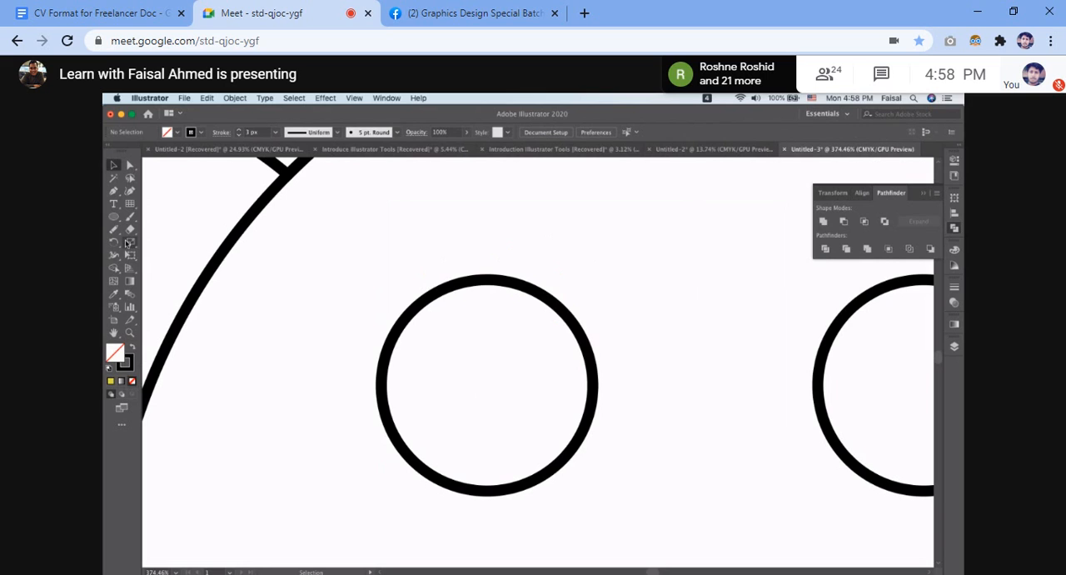
Draw a pupil circle about 8 px wide from the left eye's centre, with a yellow fill and no stroke.
click(113, 216)
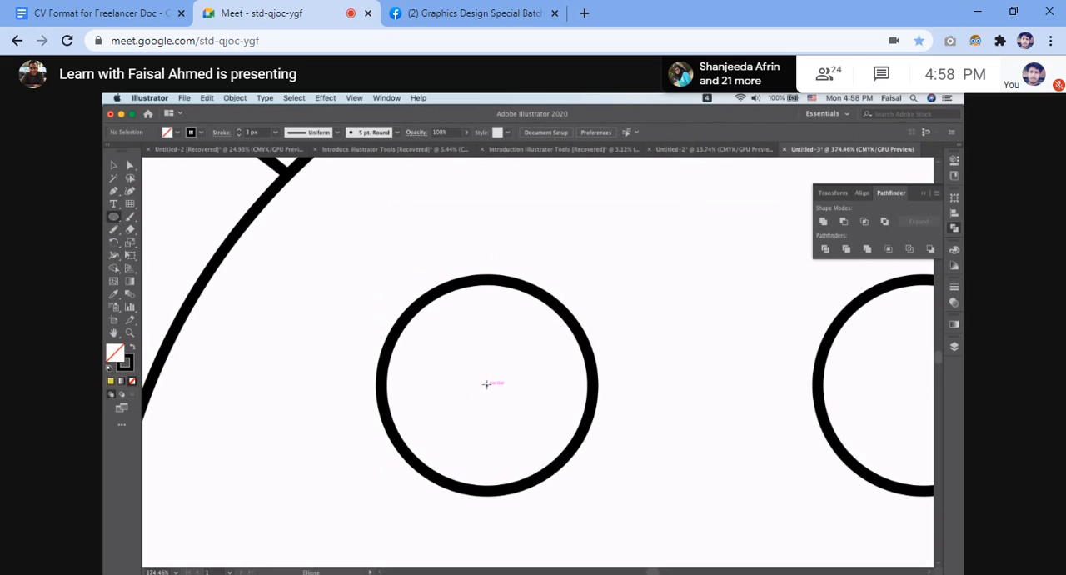
drag(485, 384, 497, 400)
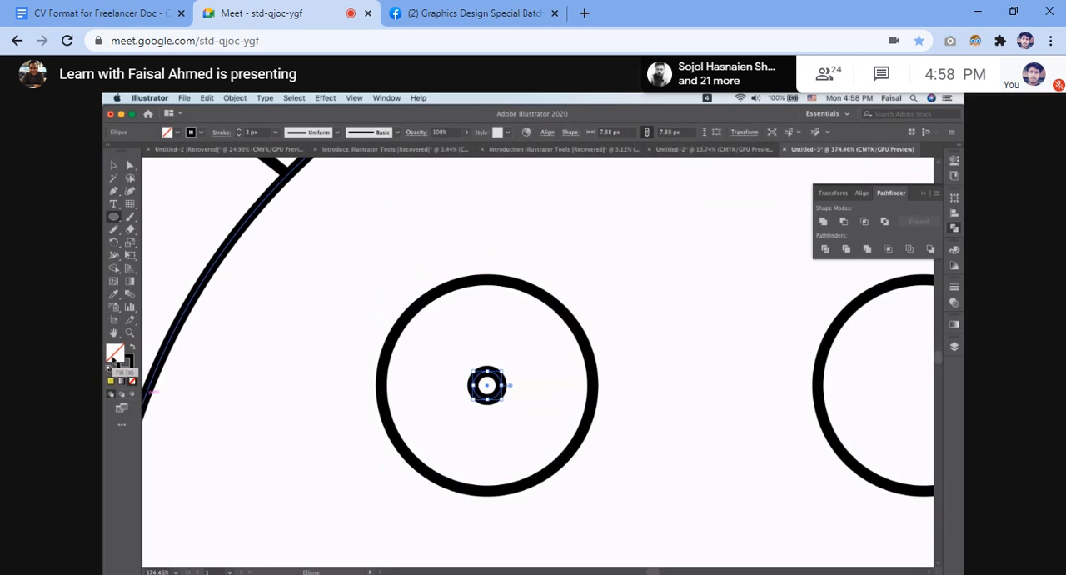
click(110, 381)
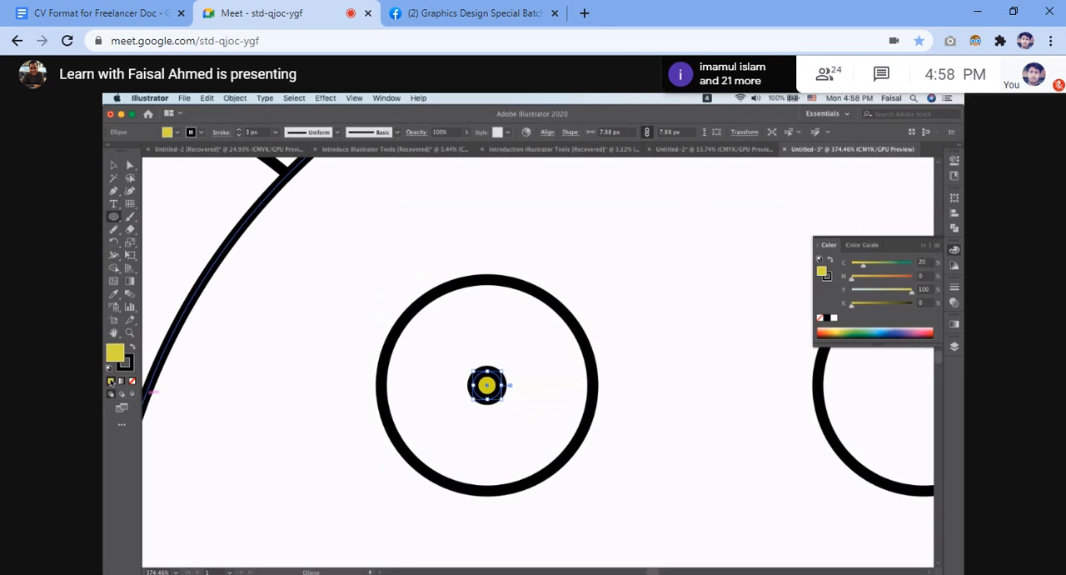
click(126, 367)
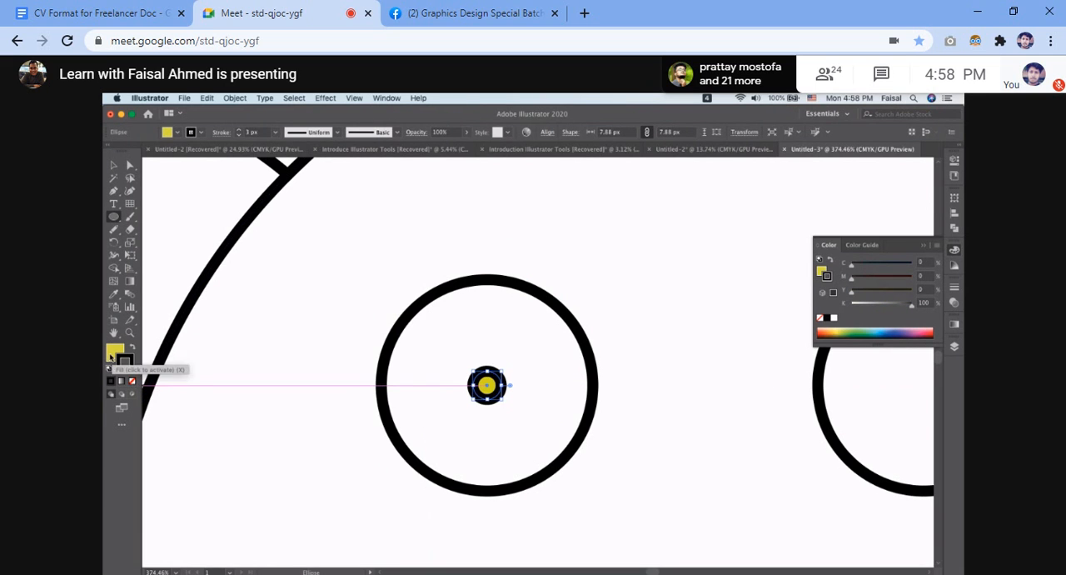
click(131, 381)
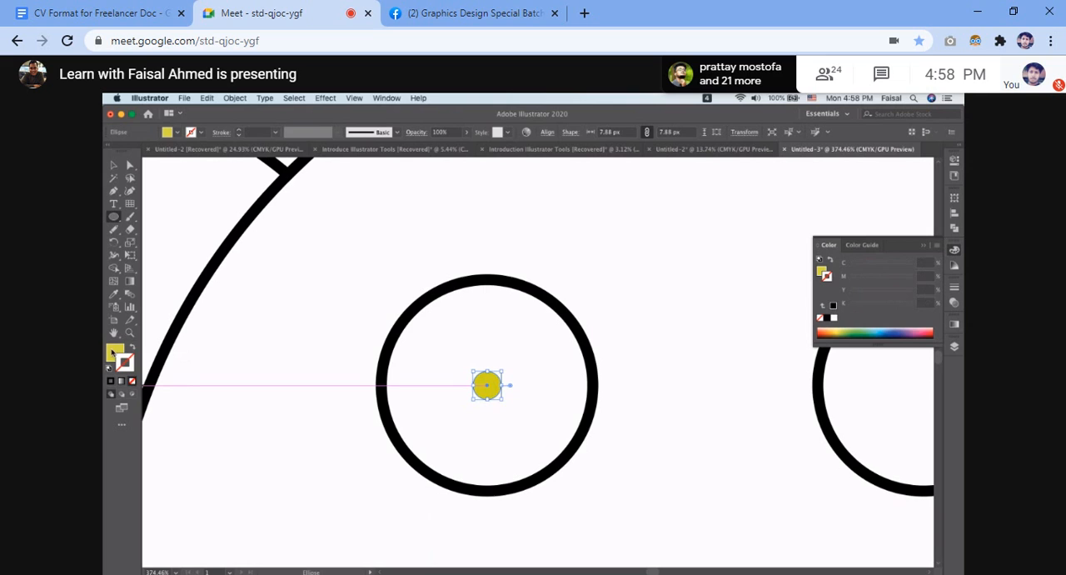
Set the left pupil's fill to black.
click(113, 354)
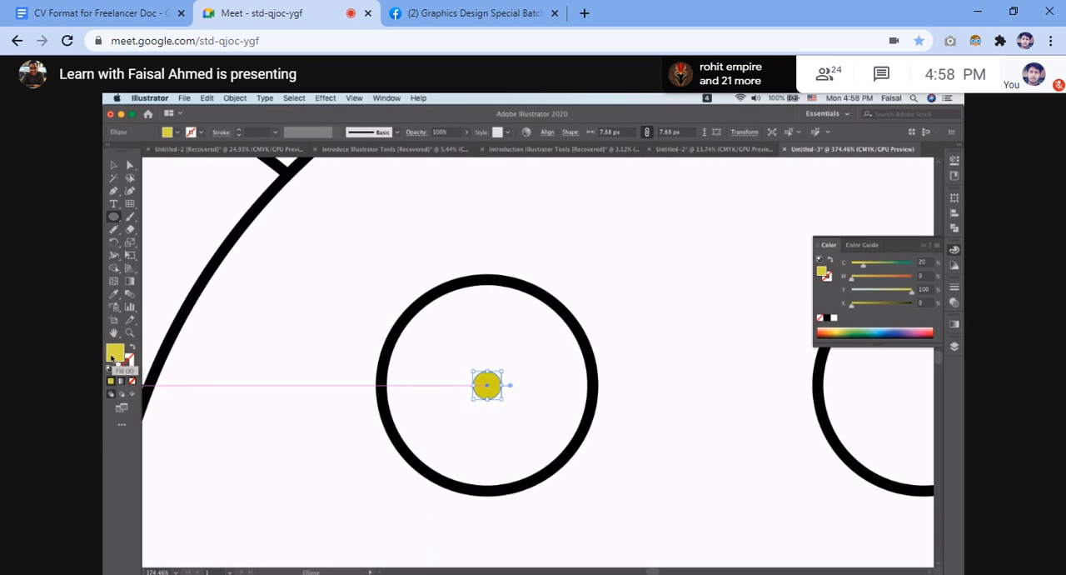
key(x)
click(111, 357)
click(827, 319)
click(114, 165)
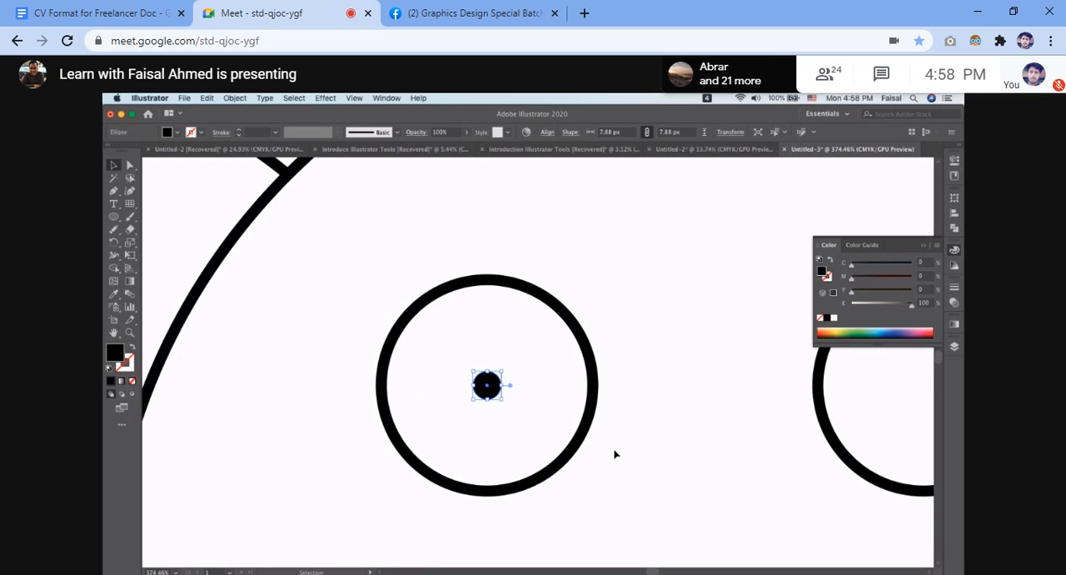
Copy the black pupil horizontally to the centre of the right eye circle and deselect it.
scroll(614, 452, down, 5)
click(518, 380)
drag(443, 417, 593, 420)
click(700, 422)
scroll(700, 421, down, 3)
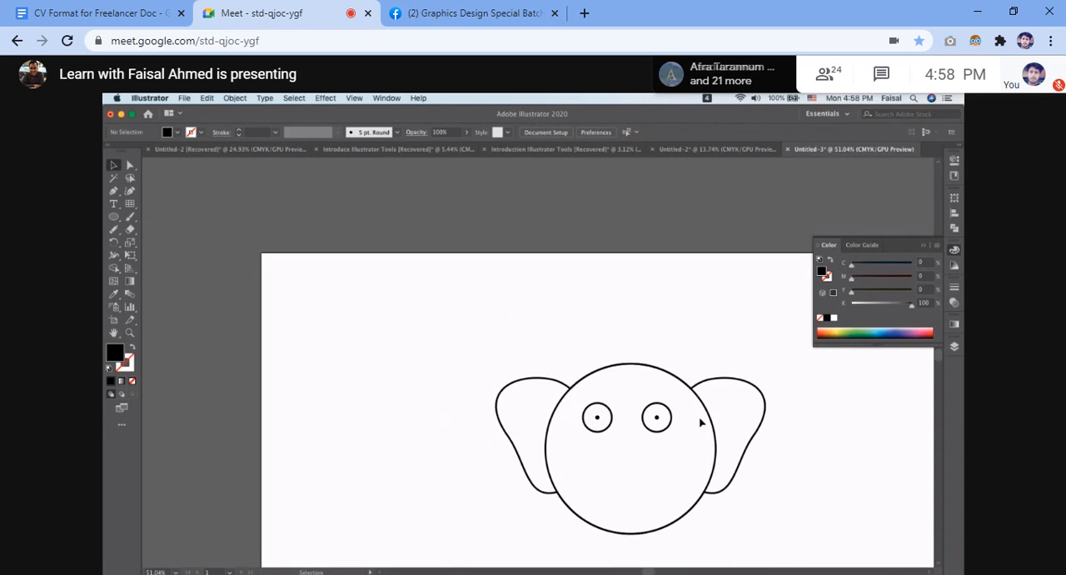
scroll(699, 421, down, 2)
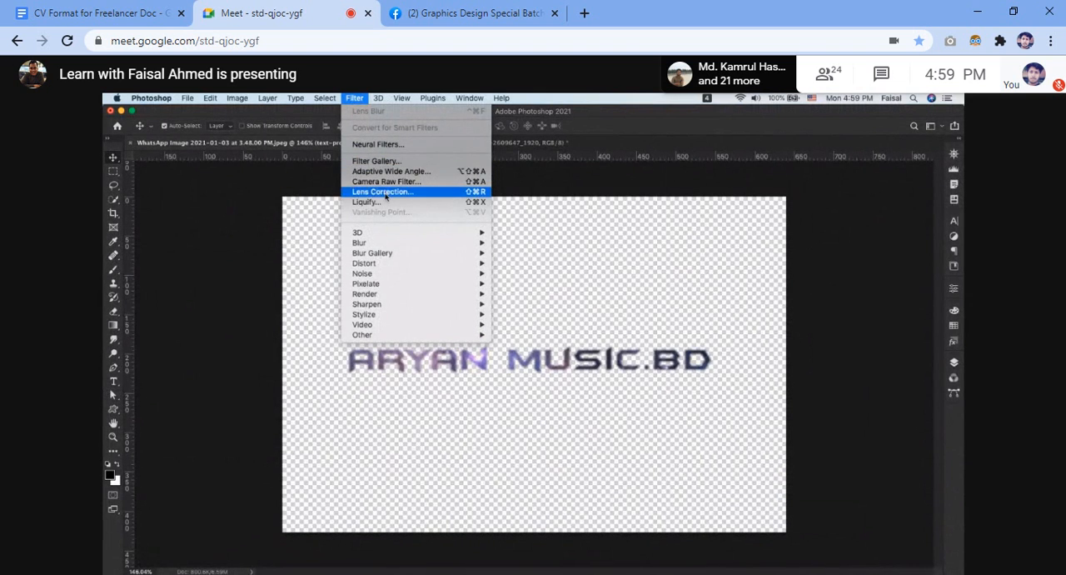
Unmute the microphone in the Google Meet call and mute it again.
mouse_move(395, 253)
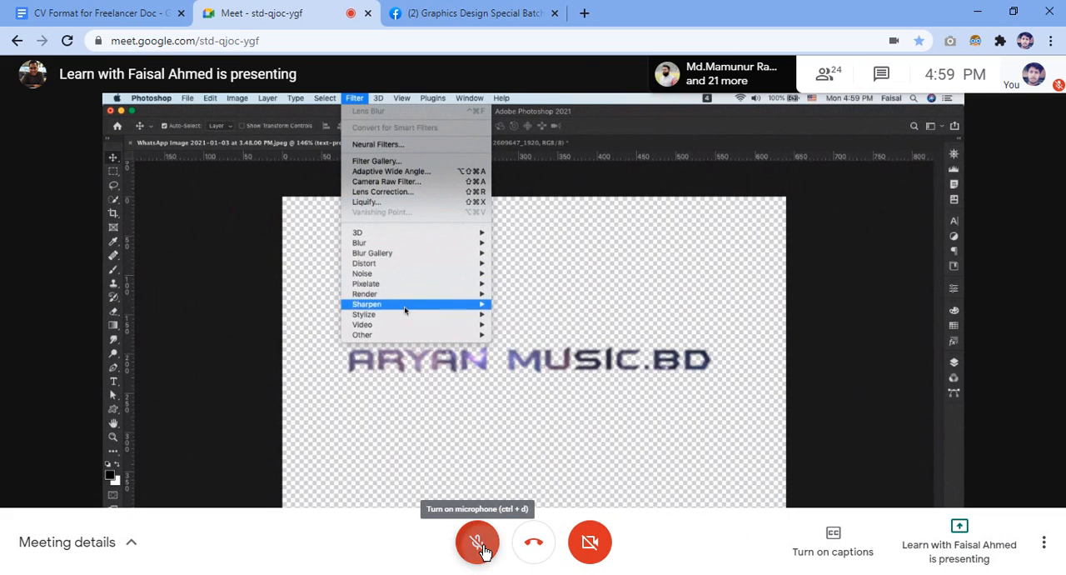
click(483, 548)
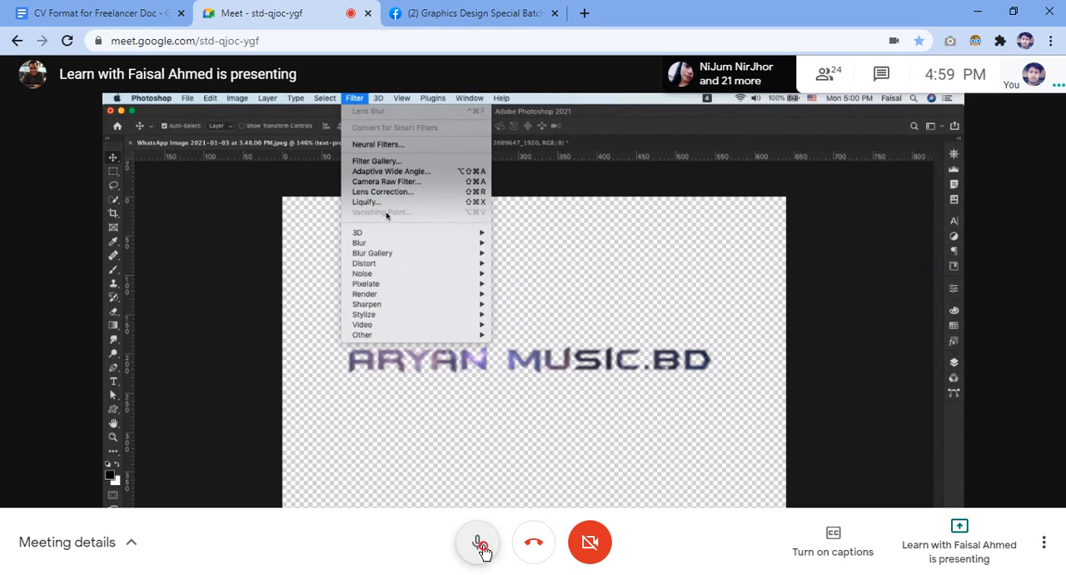
click(478, 543)
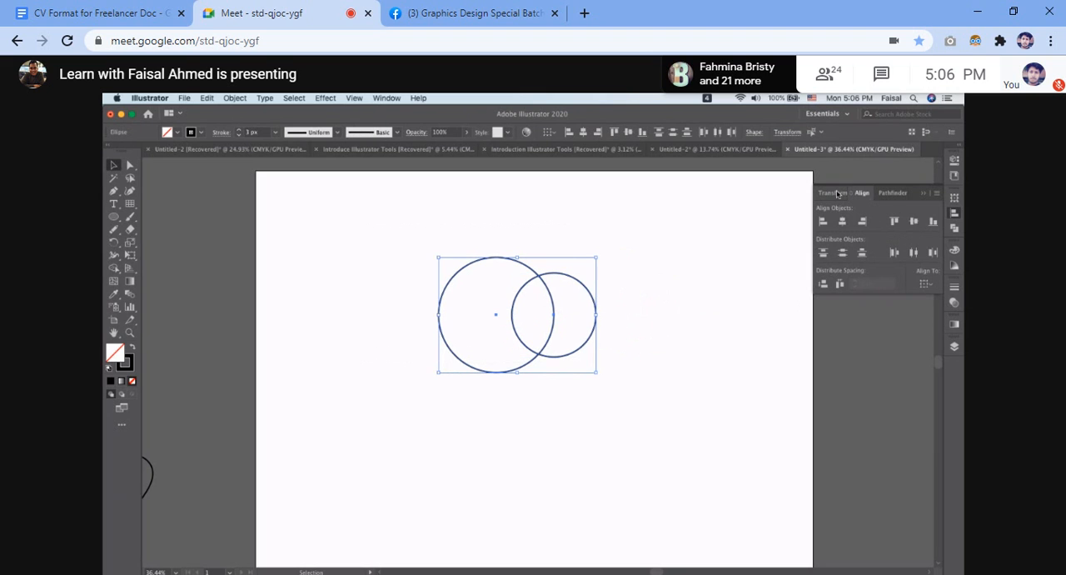
Try subtracting the smaller front circle from the larger left circle with the Pathfinder Minus Front mode.
click(896, 193)
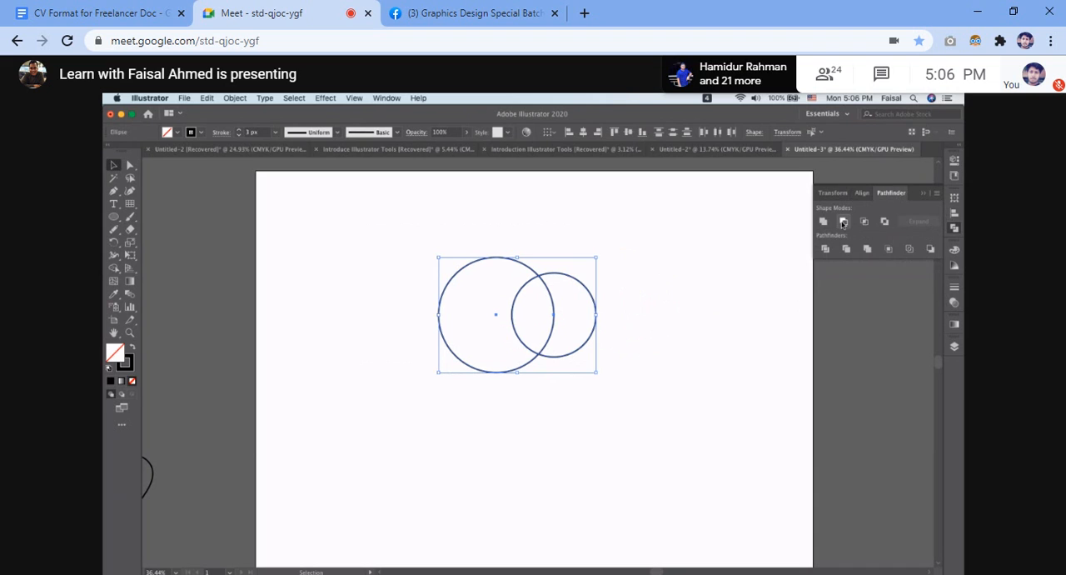
click(843, 222)
click(606, 307)
drag(390, 260, 626, 438)
key(super+z)
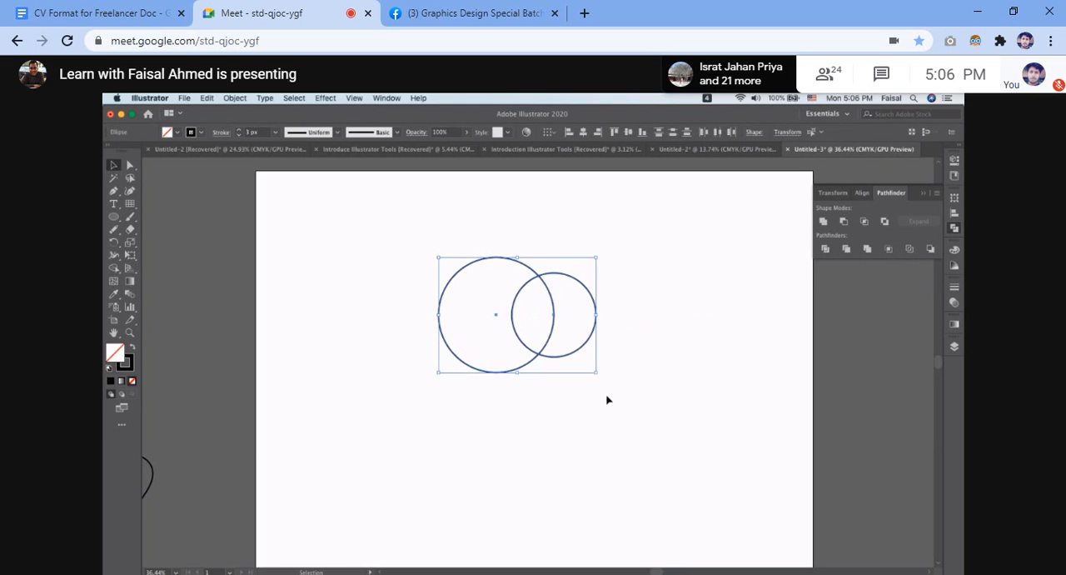
Enlarge the right circle proportionally around its centre until it is bigger than the left circle.
click(617, 282)
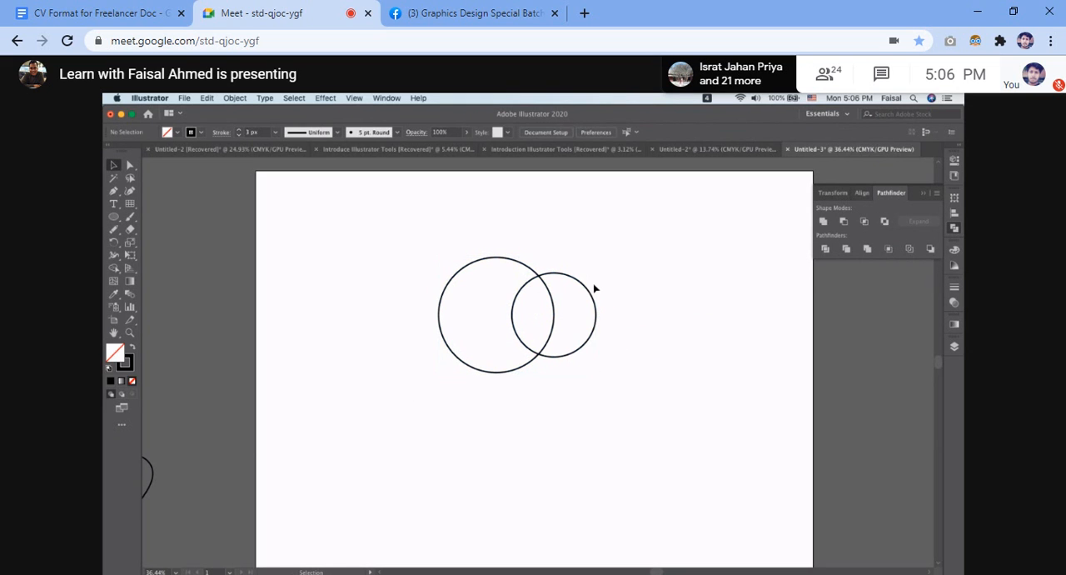
click(589, 290)
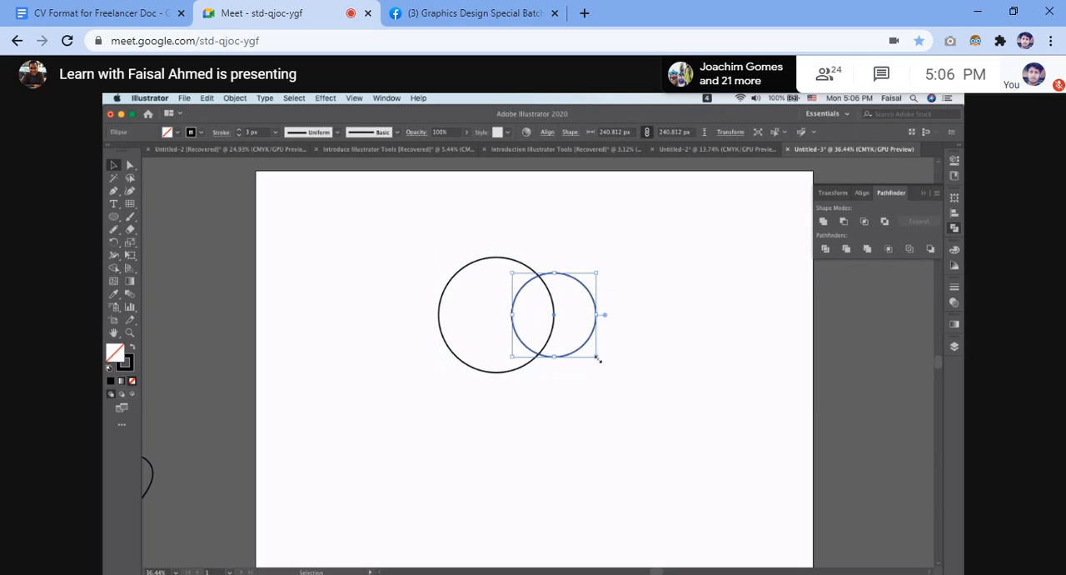
drag(597, 358, 633, 381)
click(679, 342)
Subtract the right circle from the left one with Minus Front to form a crescent, and select the crescent.
drag(399, 273, 671, 442)
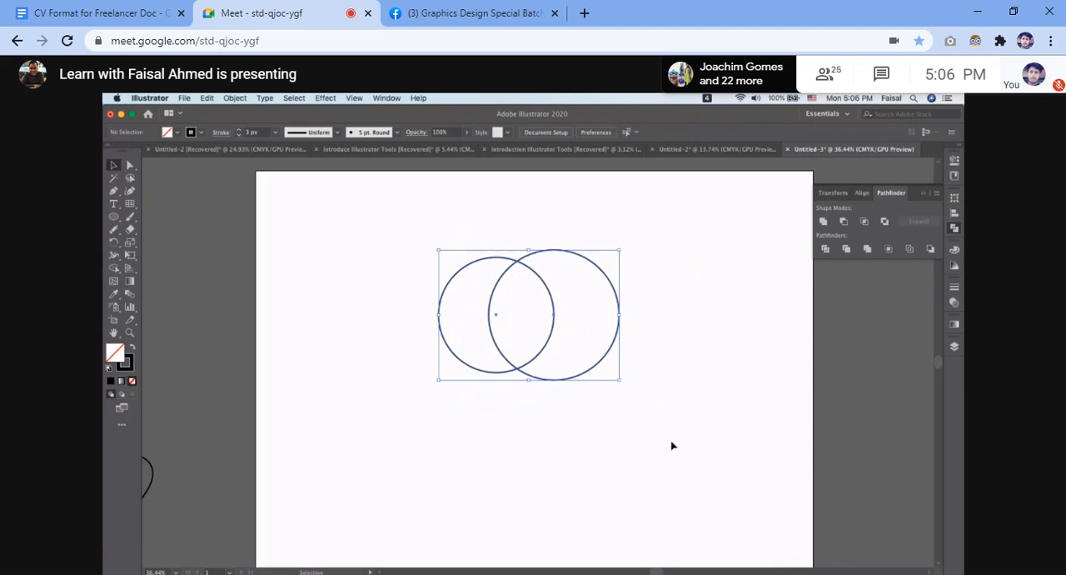
click(842, 221)
click(604, 354)
drag(399, 248, 612, 429)
click(564, 296)
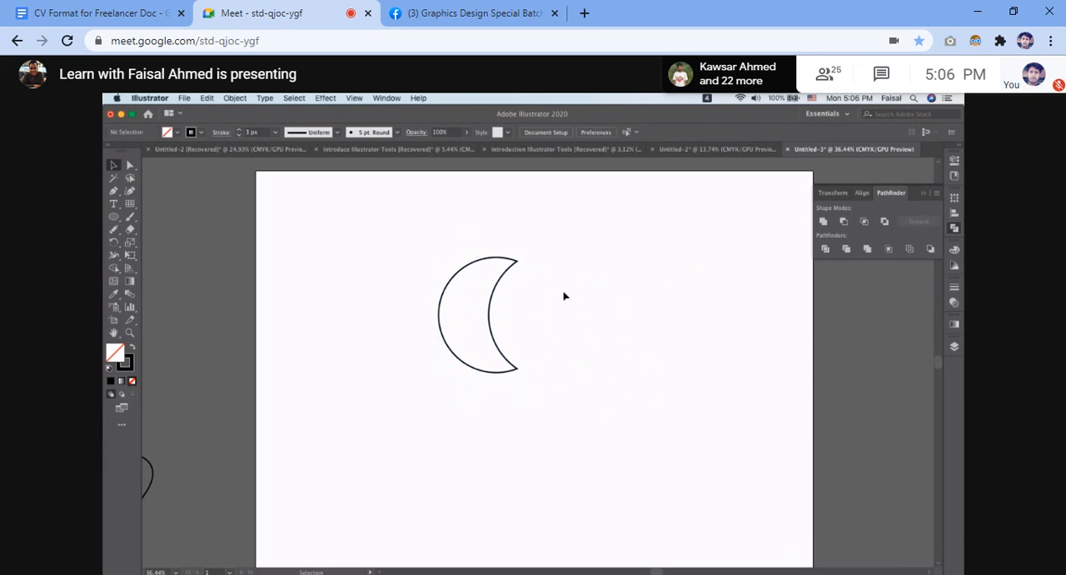
click(513, 265)
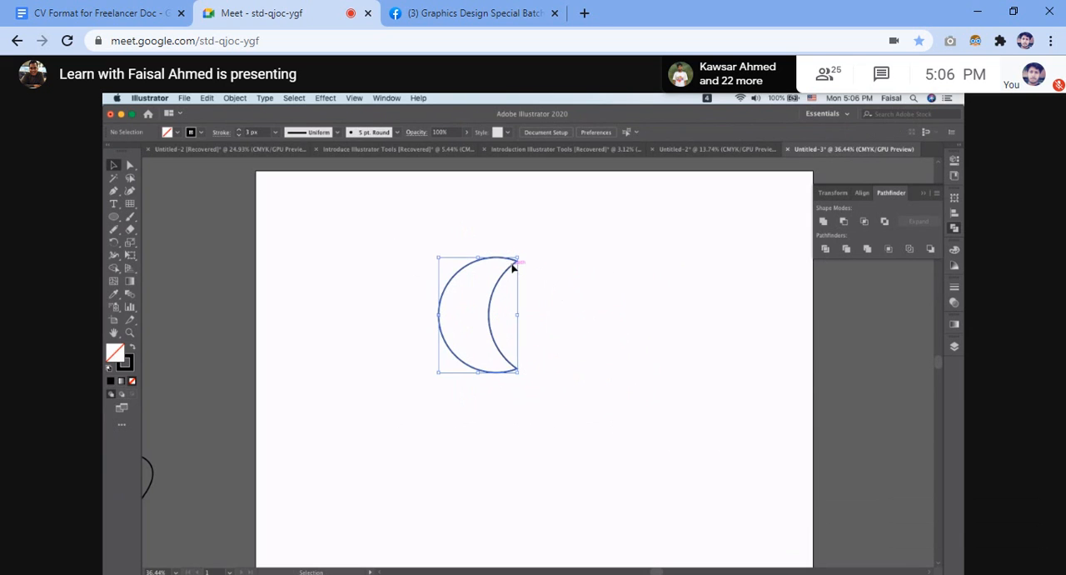
Undo the last Minus Front subtraction and deselect the two overlapping circles.
click(594, 265)
key(ctrl+z)
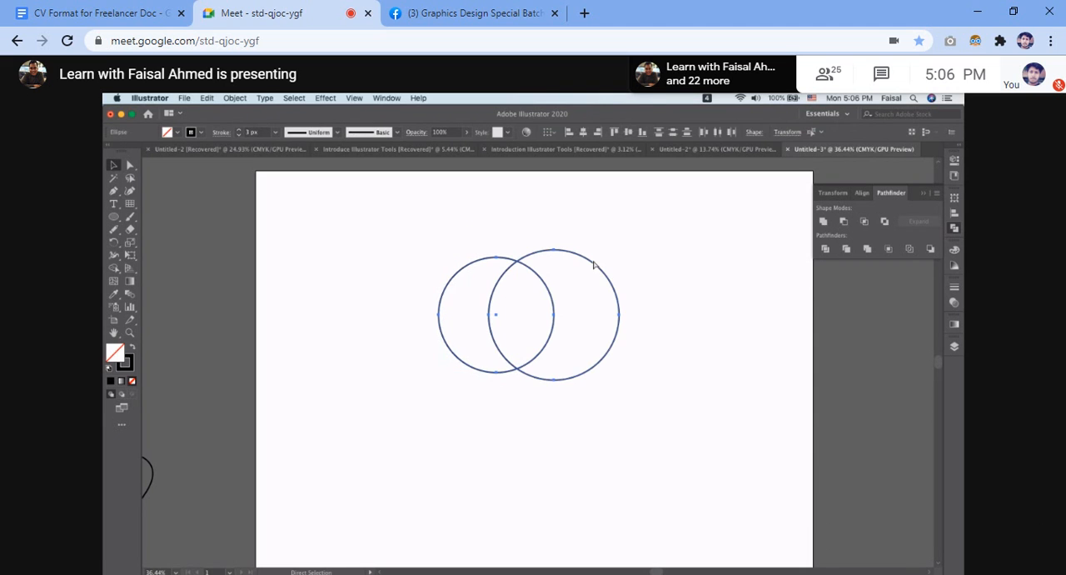
key(v)
click(410, 291)
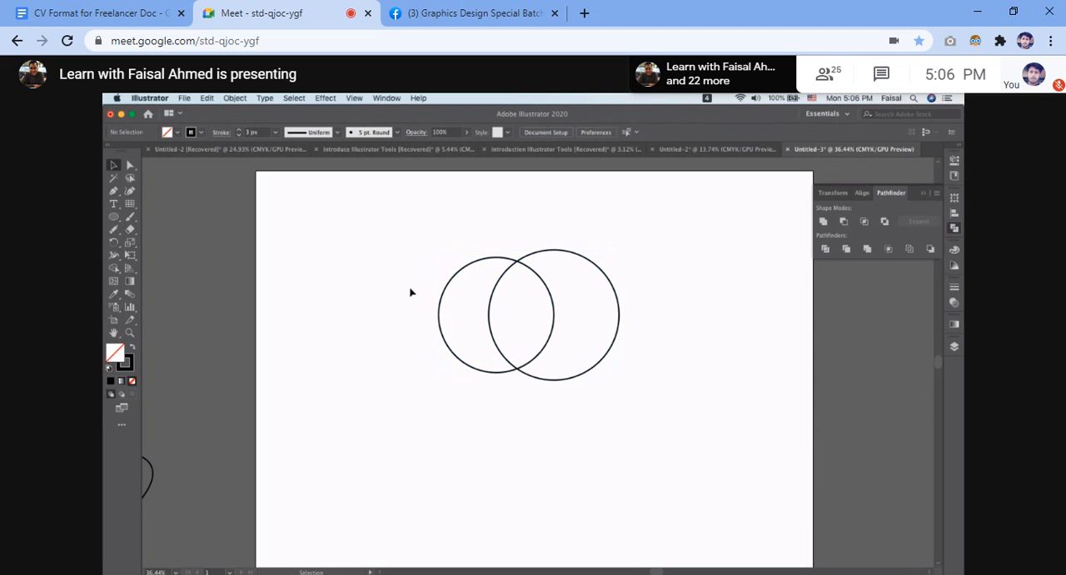
click(505, 257)
click(642, 261)
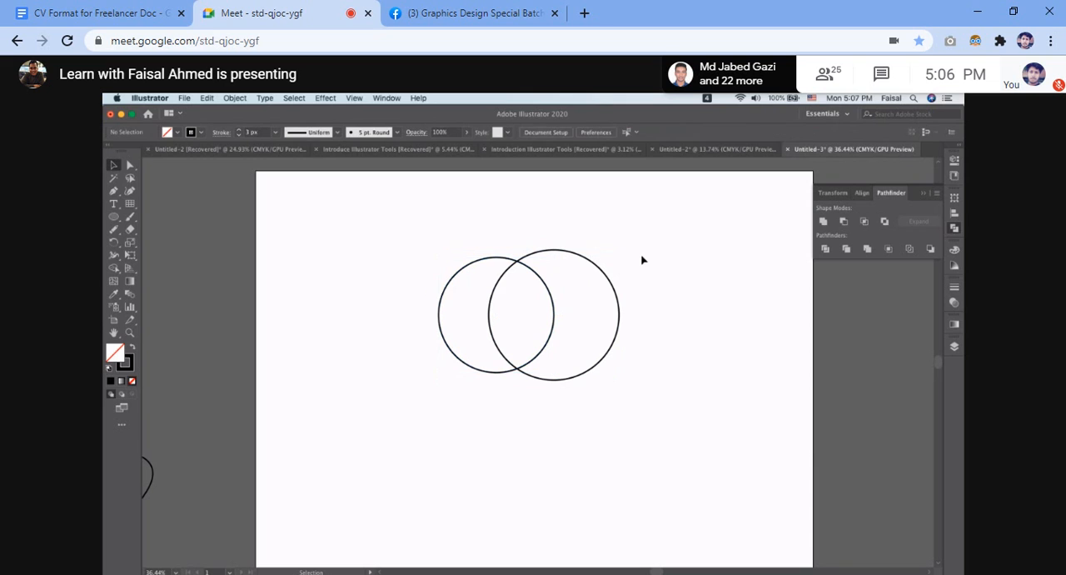
Send the larger right circle backward so it sits behind the left circle, and deselect it.
click(621, 310)
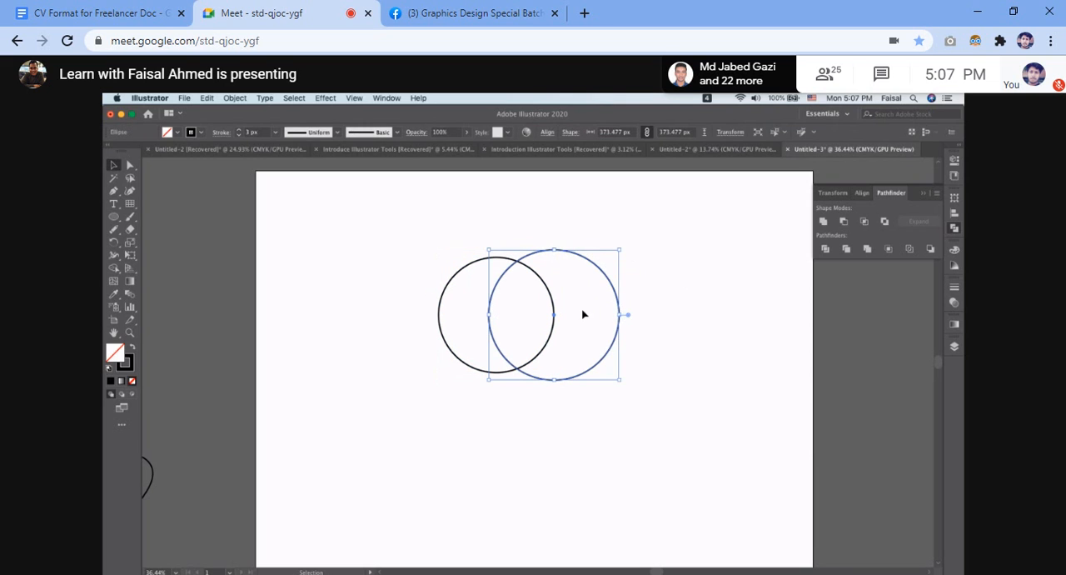
right_click(584, 314)
mouse_move(633, 485)
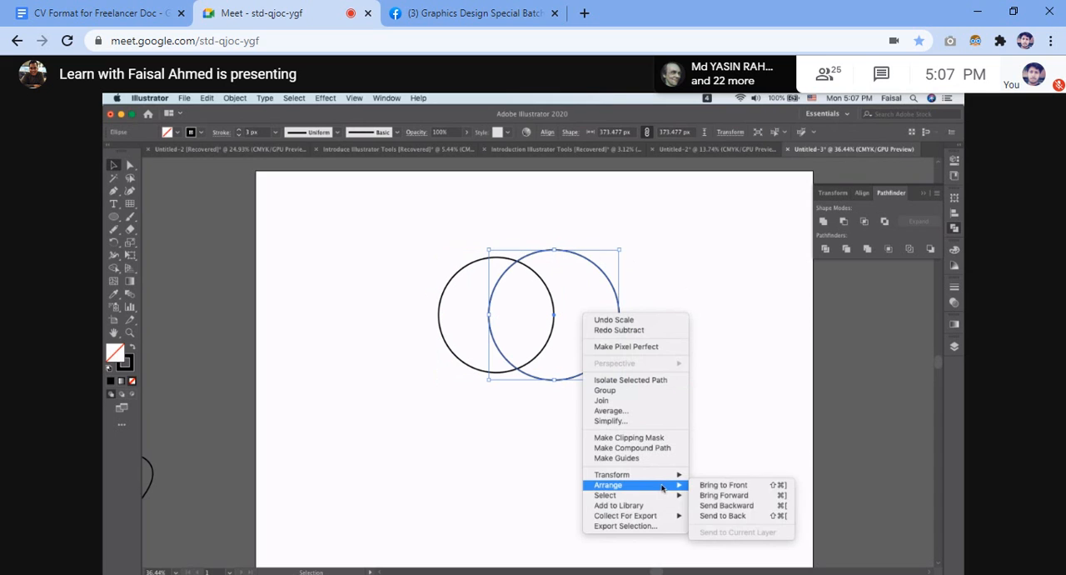
click(744, 505)
click(709, 310)
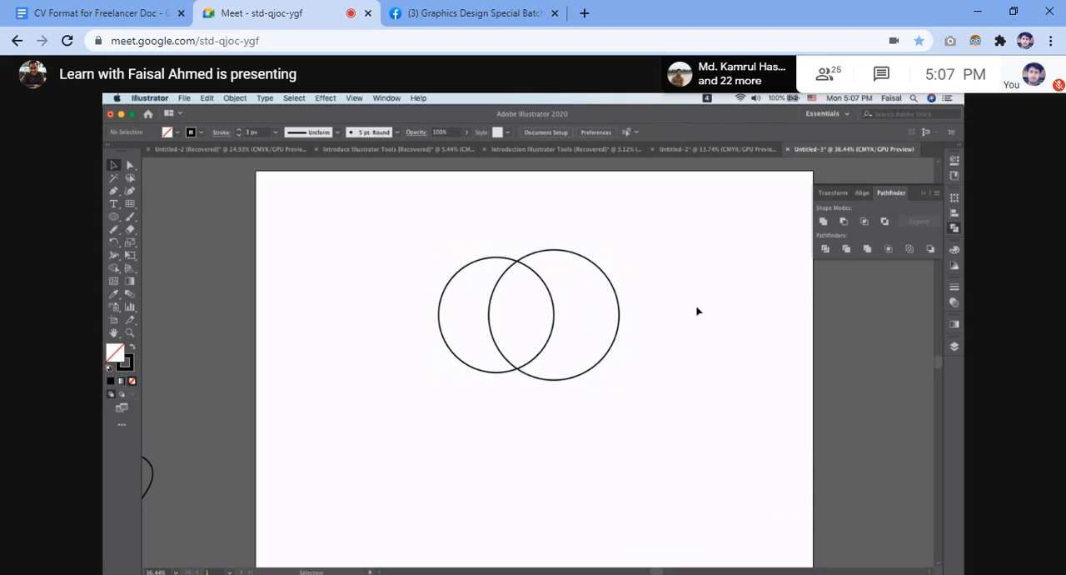
Subtract the left circle from the right one with the Pathfinder Minus Front mode, and select the crescent.
click(547, 289)
drag(424, 219, 713, 506)
click(844, 221)
click(608, 313)
click(618, 305)
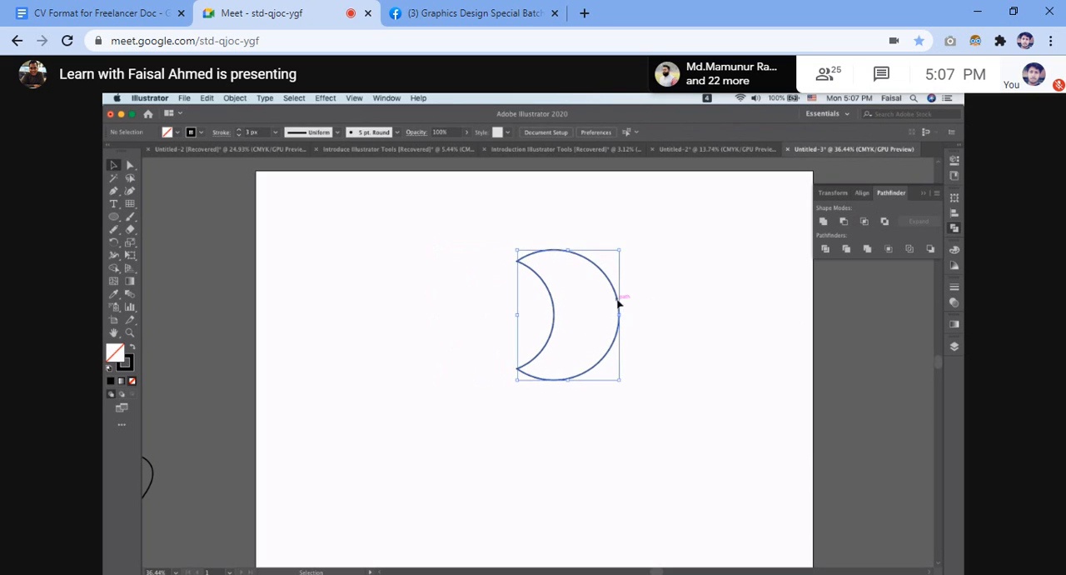
click(664, 300)
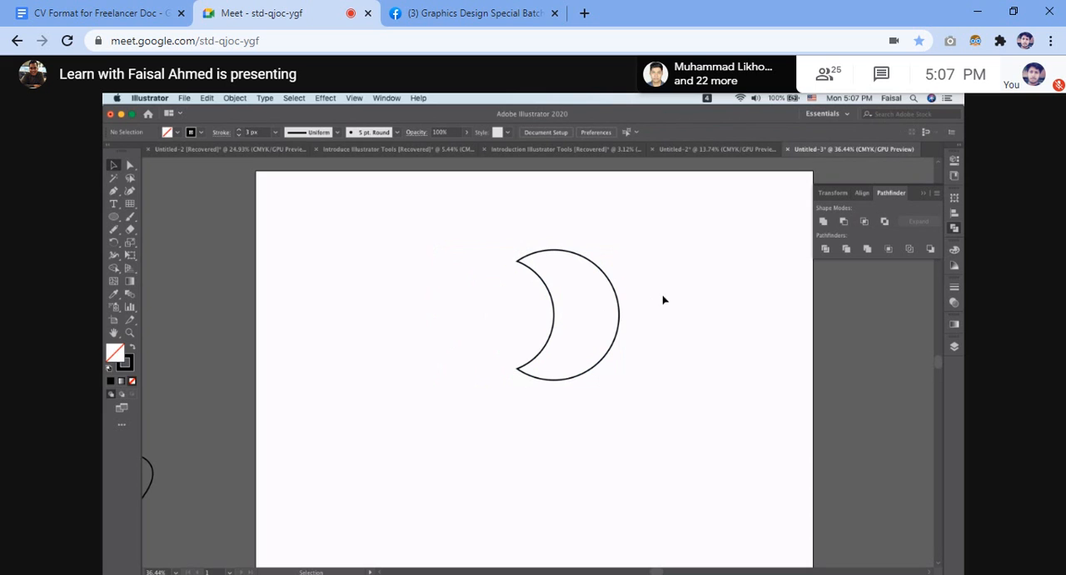
drag(500, 243, 657, 450)
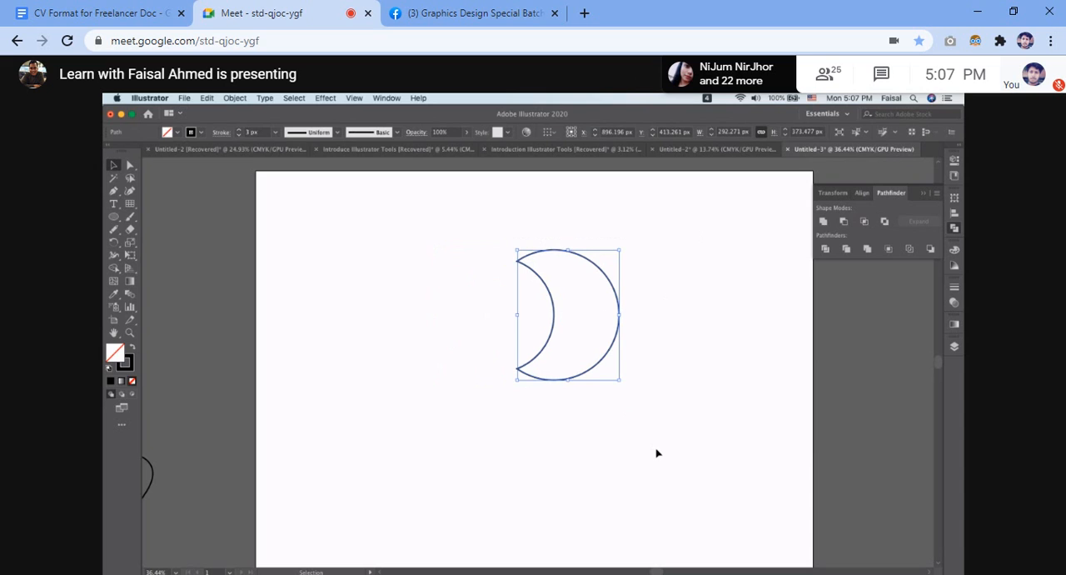
Undo the Minus Front subtraction and the change in the circles' stacking order.
key(super)
key(super)
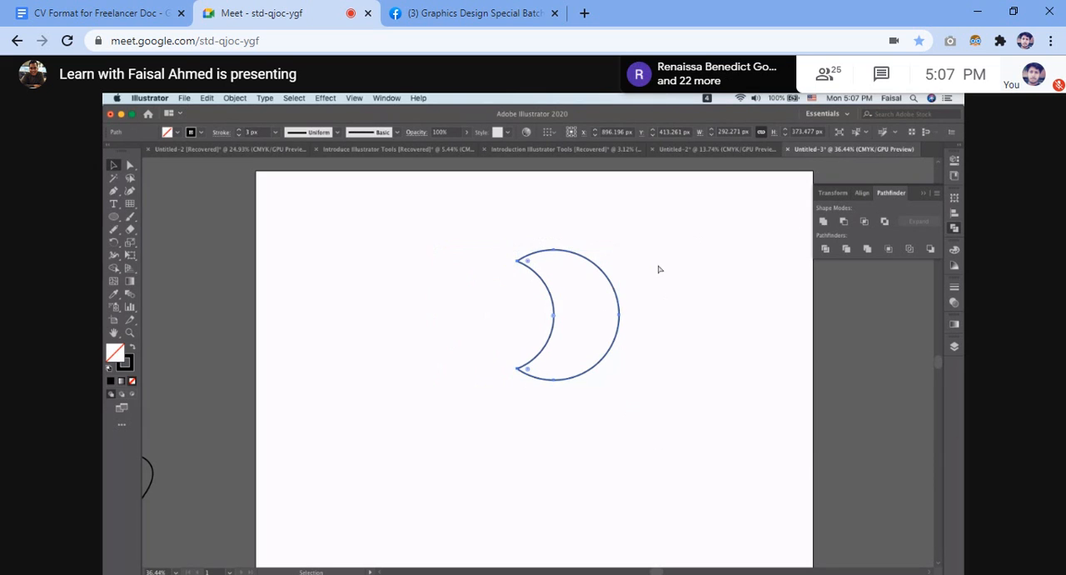
key(super+z)
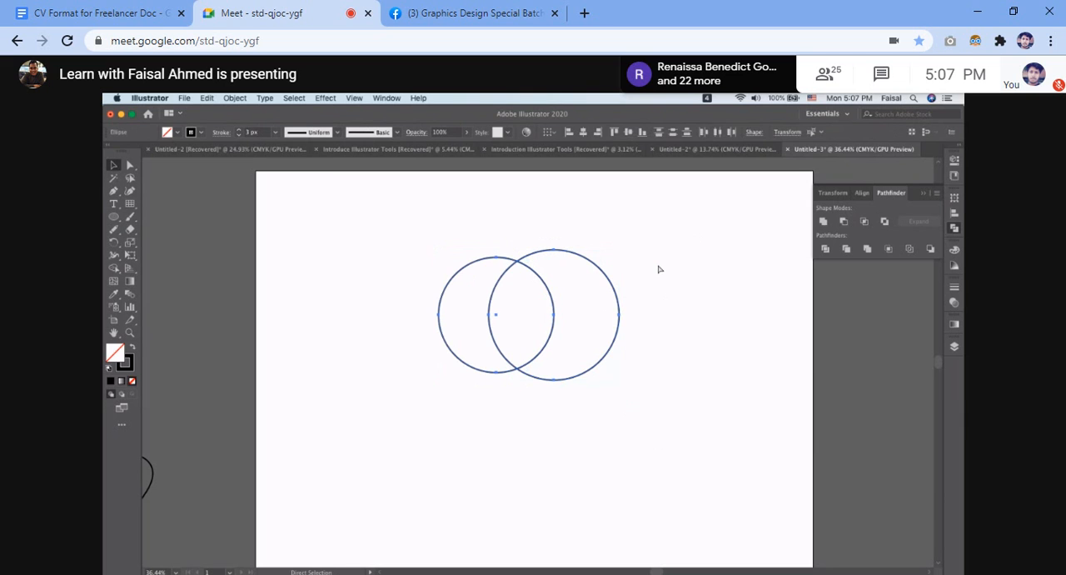
click(658, 269)
Create a Minus Front compound shape from both circles, cutting the right circle out of the left one, and deselect it.
drag(372, 251, 648, 429)
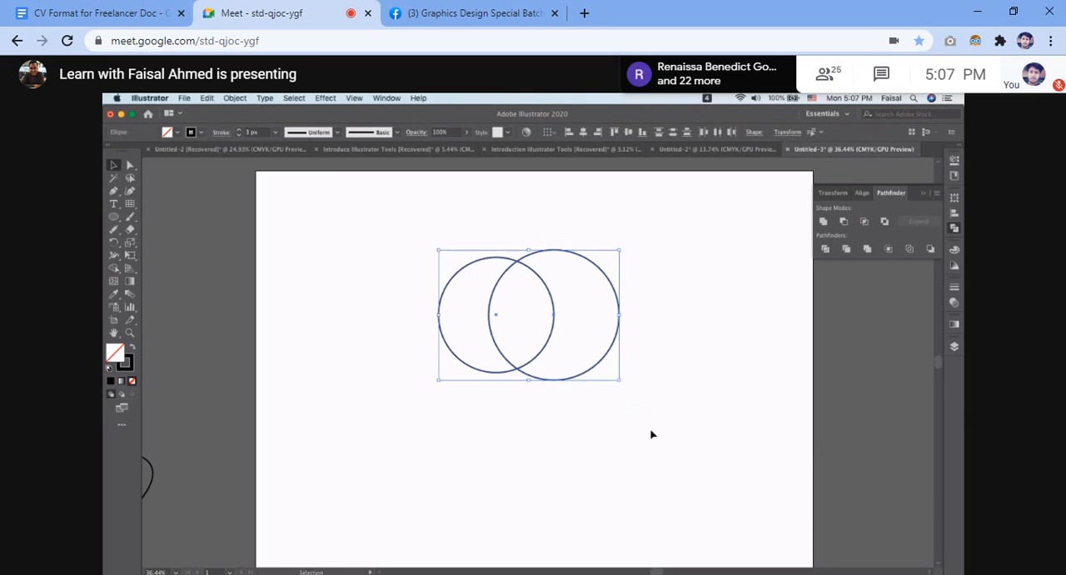
click(843, 223)
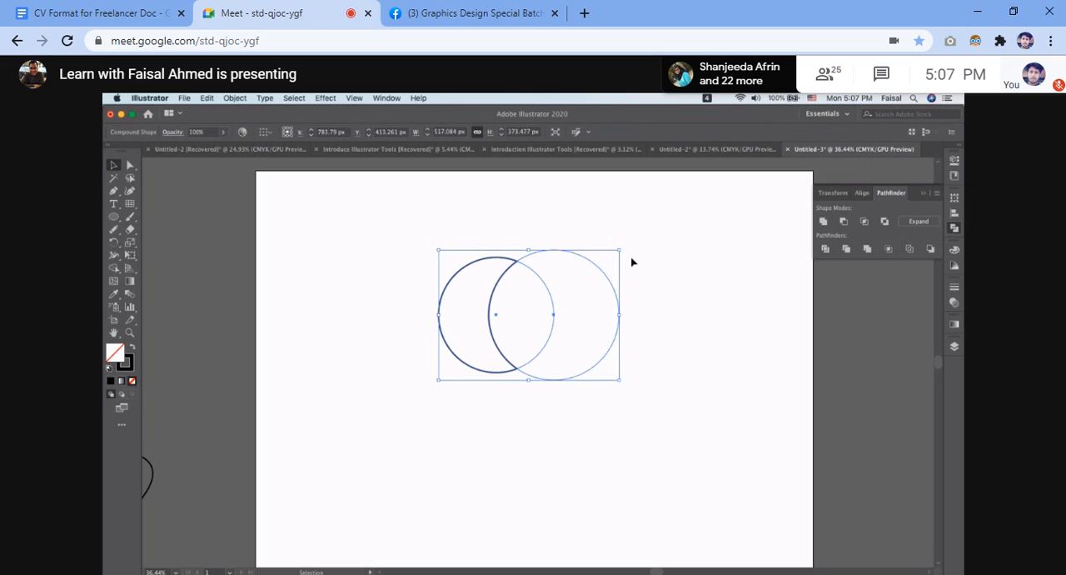
scroll(632, 260, up, 2)
key(super+z)
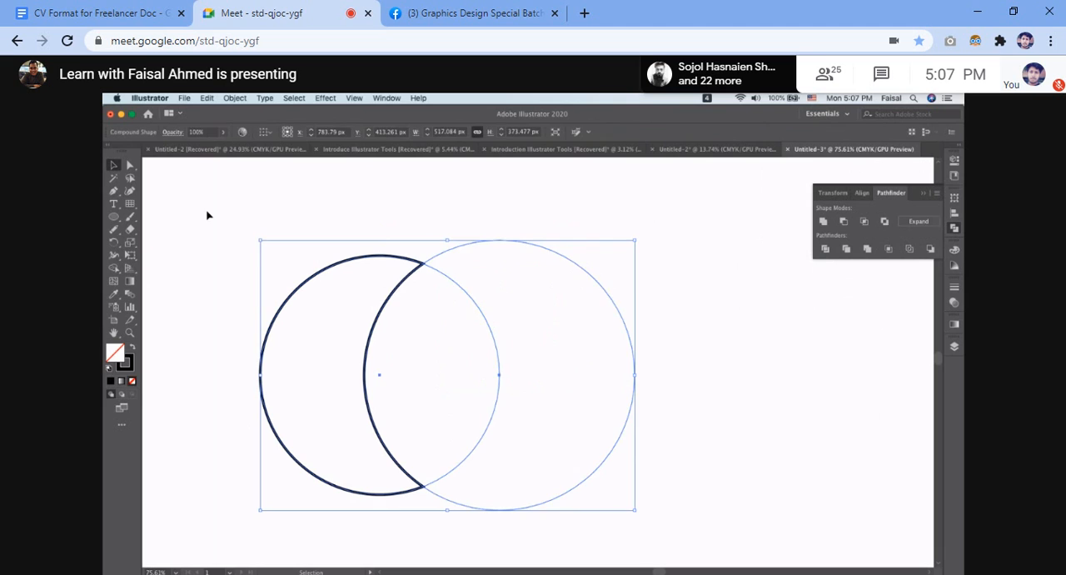
key(super+shift+z)
key(super+z)
key(super)
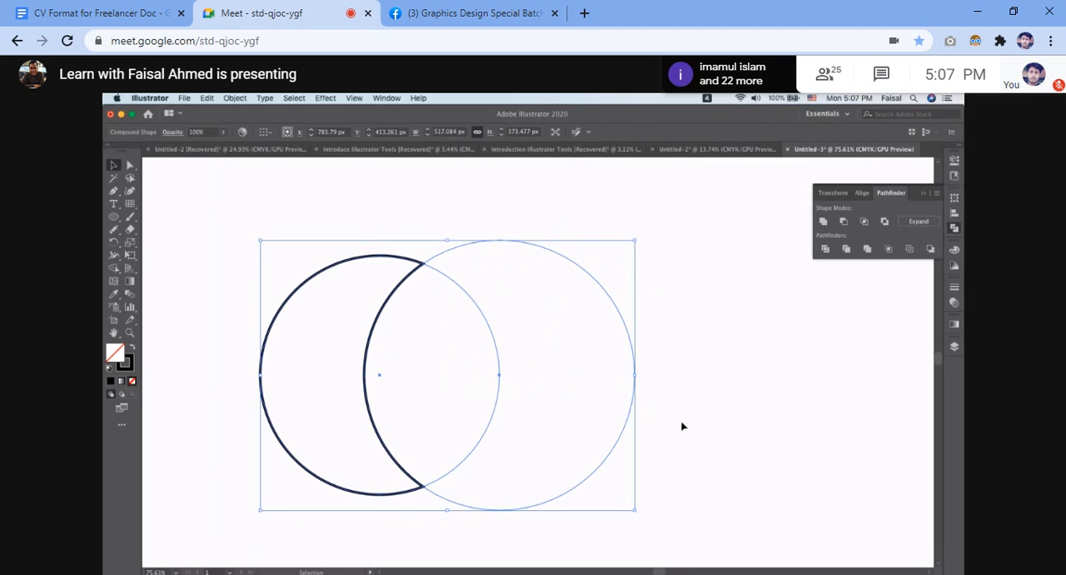
click(685, 350)
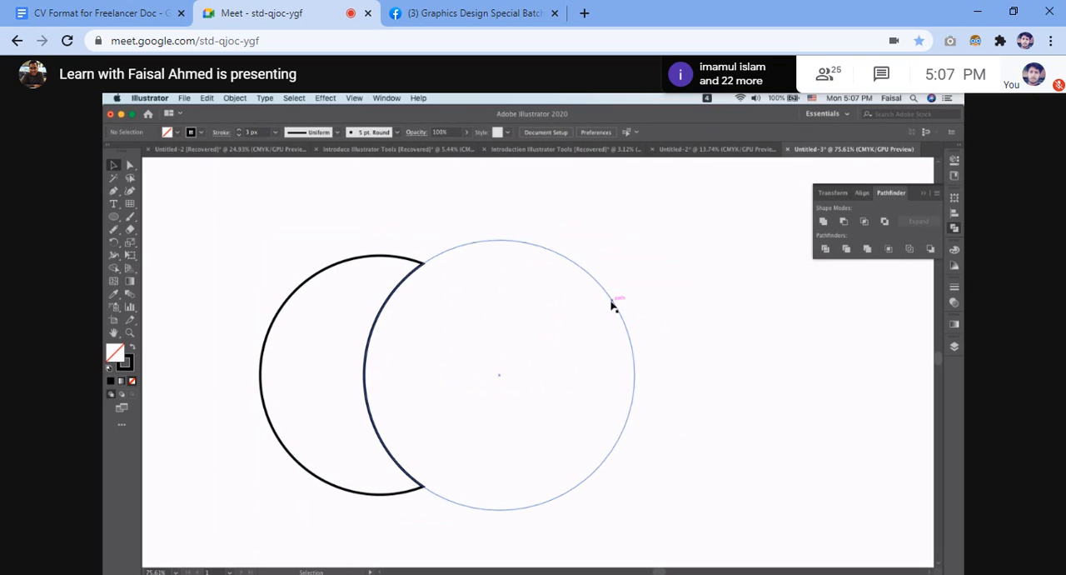
Shift the compound crescent shape slightly up and to the right on the artboard, and deselect it.
mouse_move(611, 304)
mouse_down()
mouse_move(595, 305)
mouse_move(607, 300)
mouse_up()
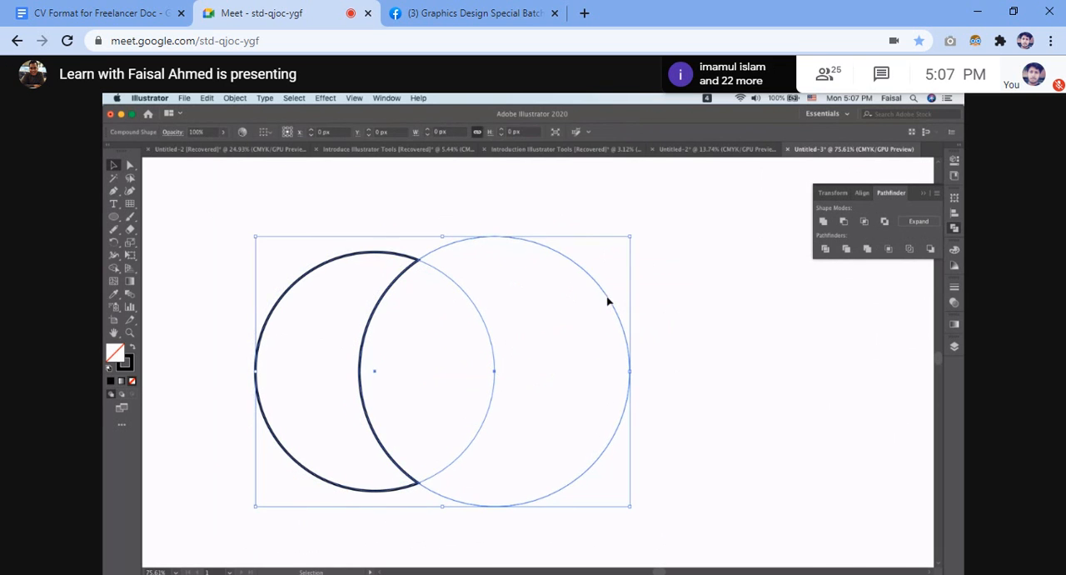
drag(490, 334, 504, 334)
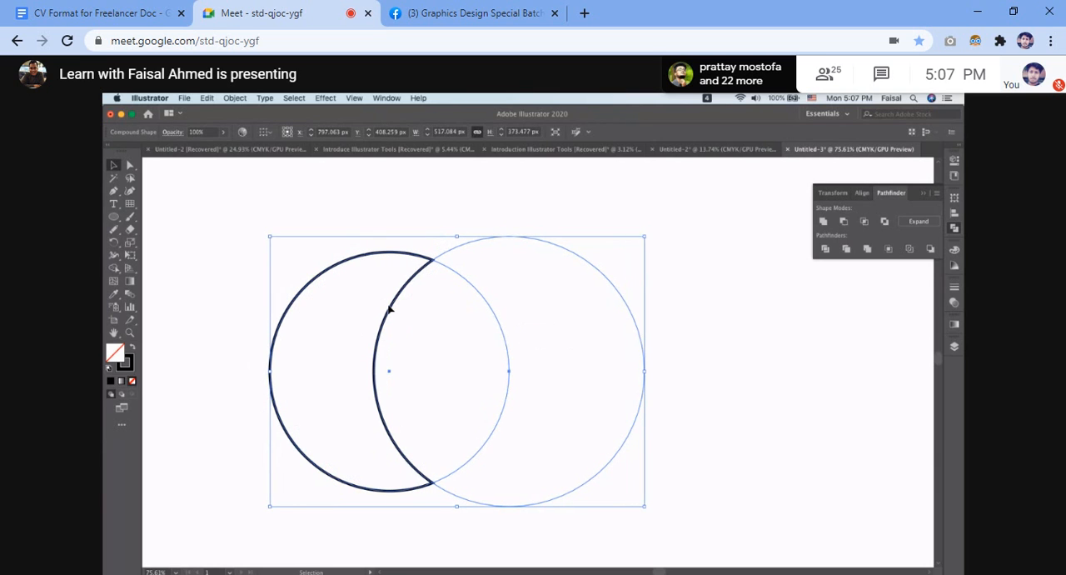
scroll(391, 308, up, 3)
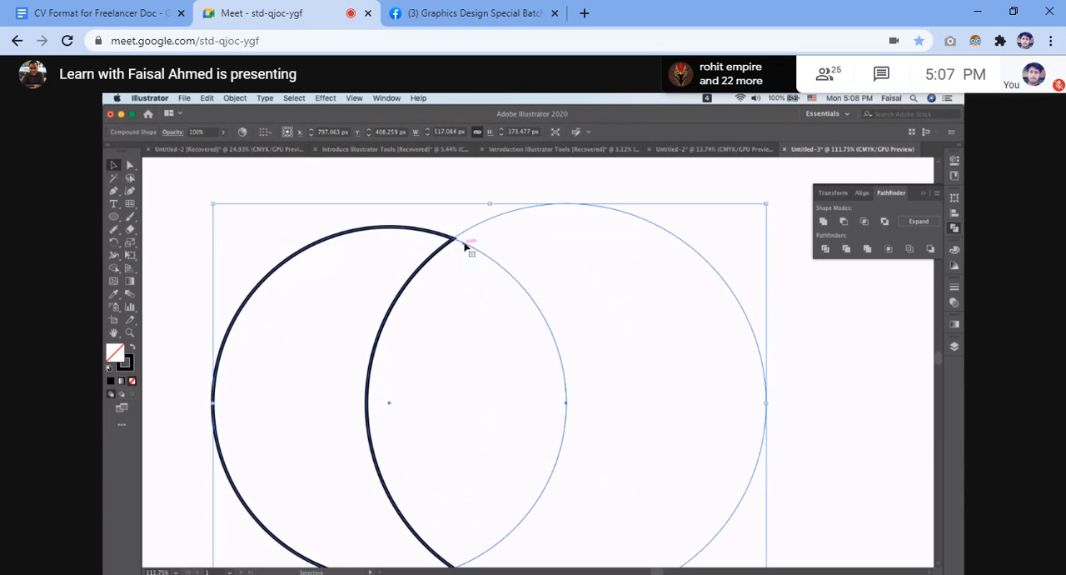
click(581, 187)
drag(581, 187, 667, 281)
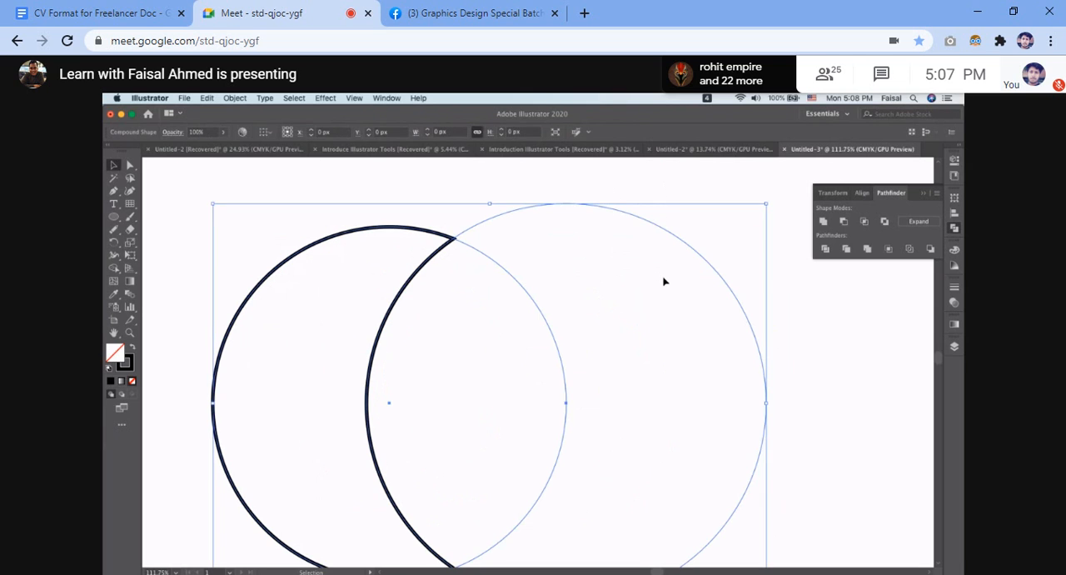
click(420, 173)
Pull the subtracting circle's rightmost anchor point outward to the right with the Direct Selection tool to make it egg-shaped.
click(130, 166)
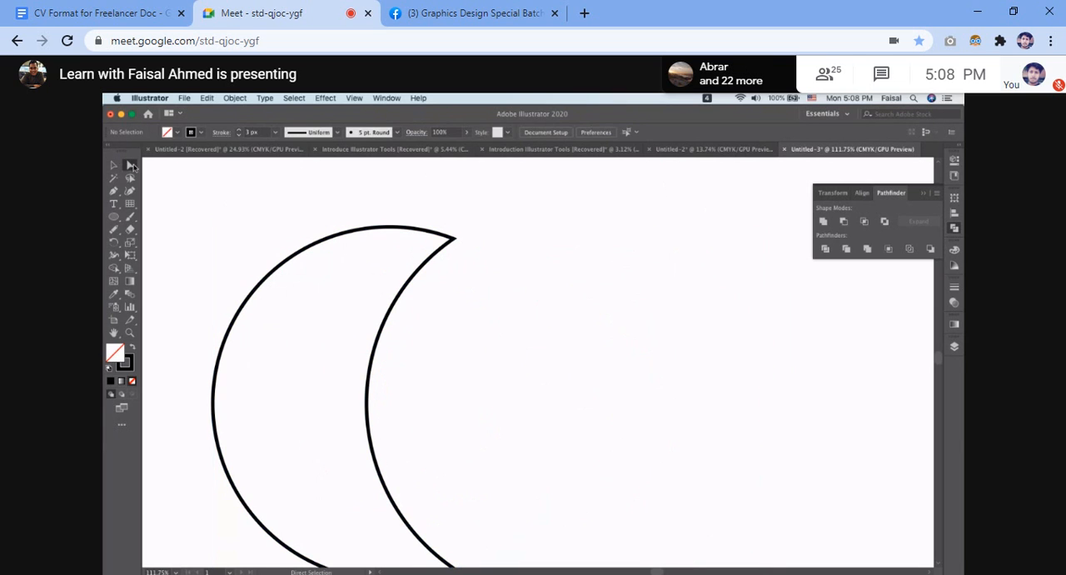
scroll(585, 195, down, 3)
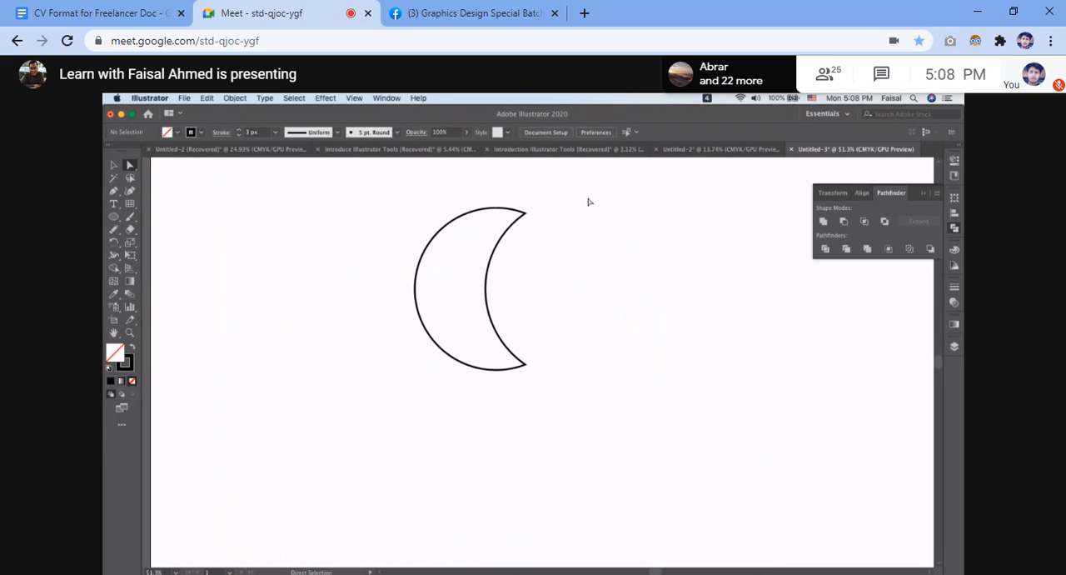
drag(586, 182, 664, 355)
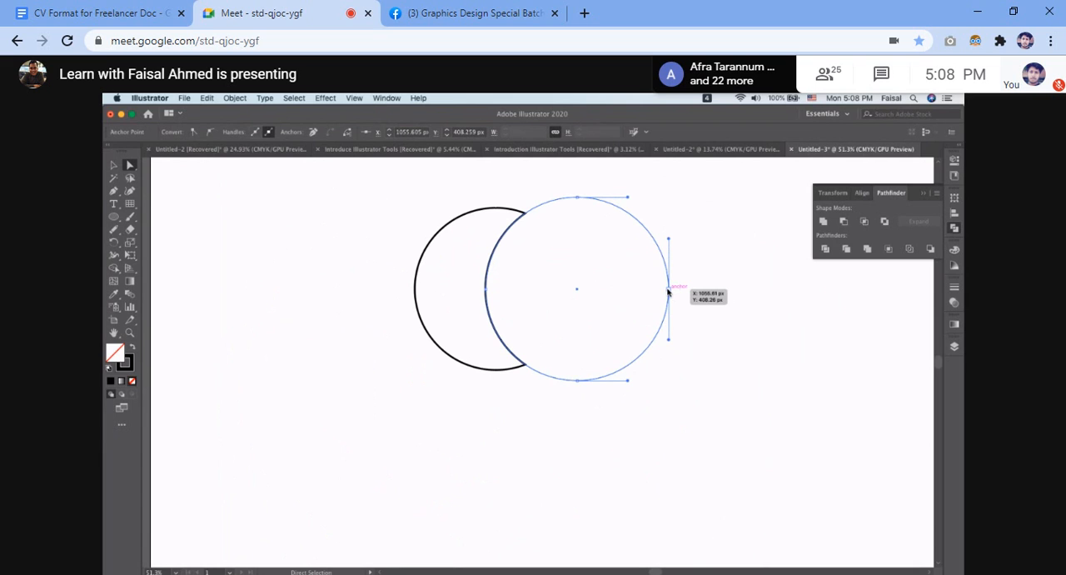
key(Delete)
drag(680, 294, 726, 294)
click(725, 291)
click(578, 296)
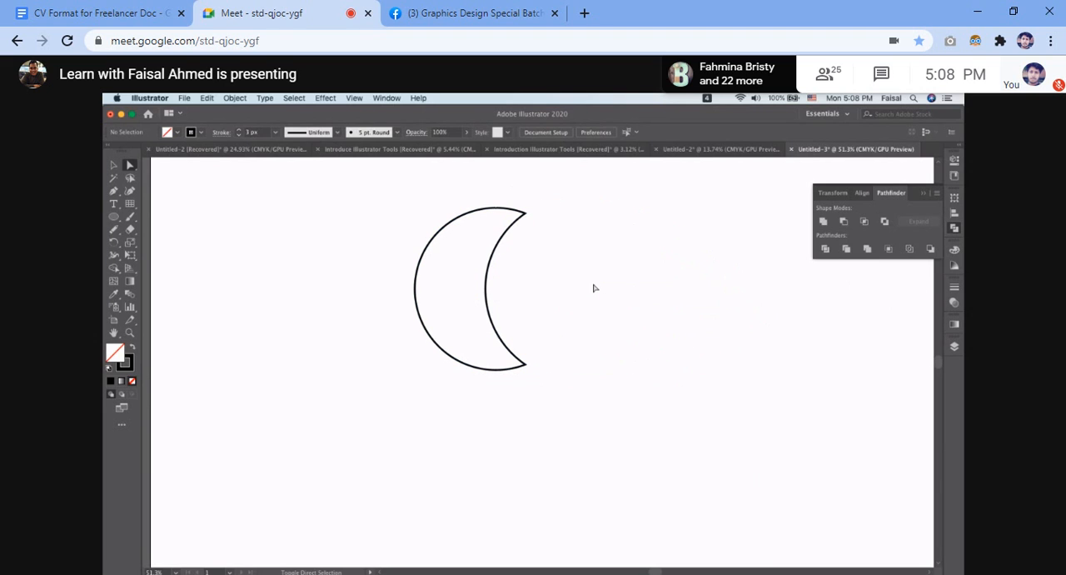
Move the subtracting shape's leftmost anchor point further left to thin the crescent.
click(491, 253)
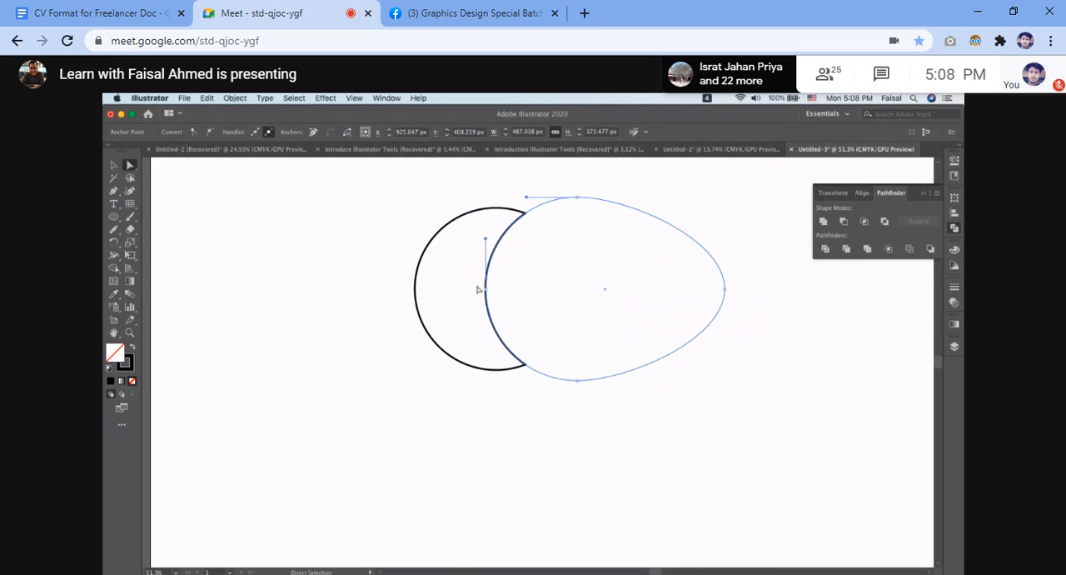
drag(486, 290, 444, 292)
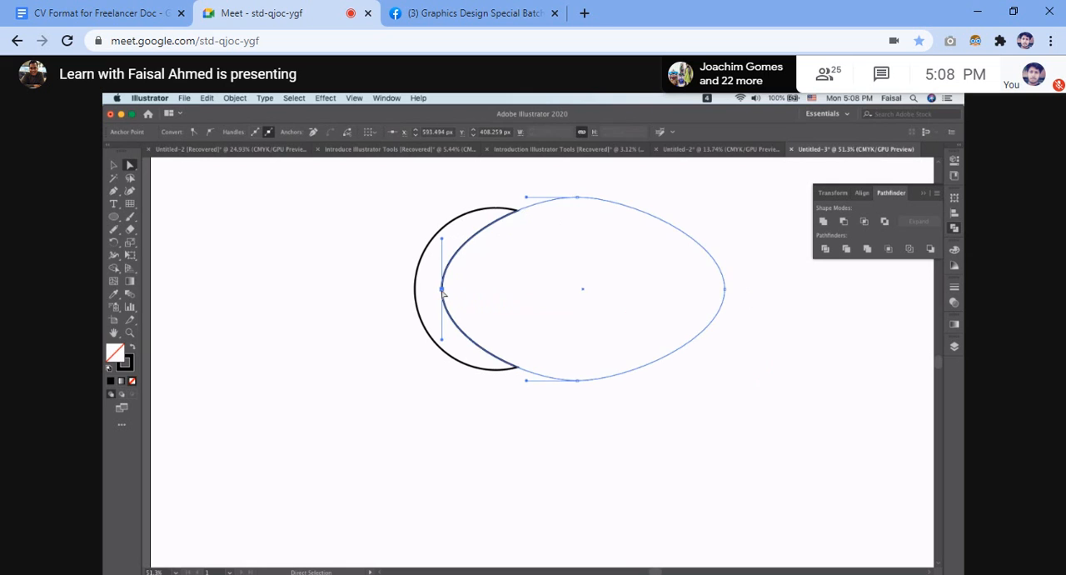
click(693, 431)
Move the left circle and the subtracting shape's other anchors to the right, leaving its rightmost anchor in place.
drag(393, 197, 603, 406)
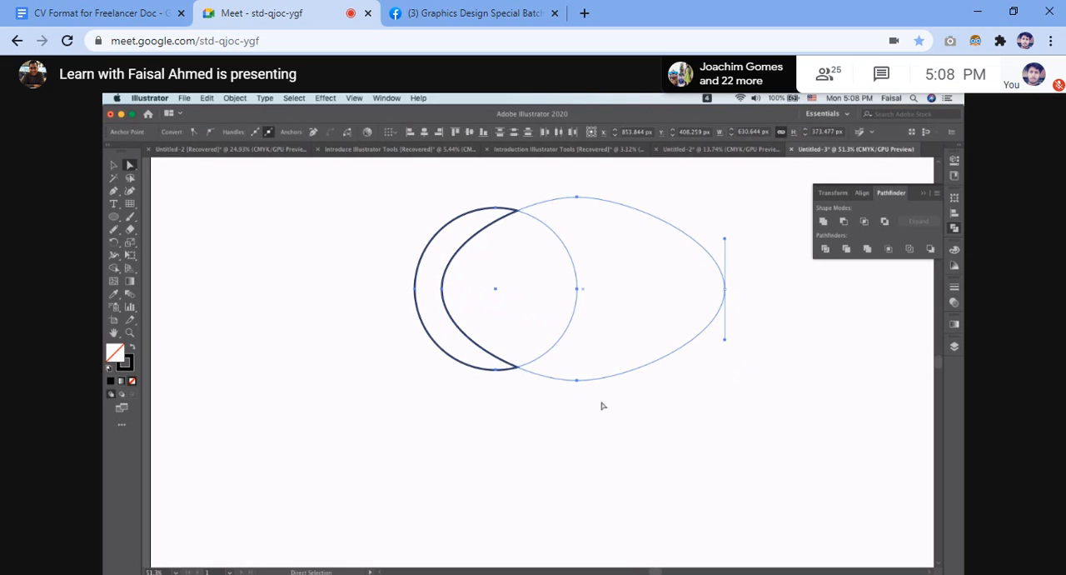
click(577, 289)
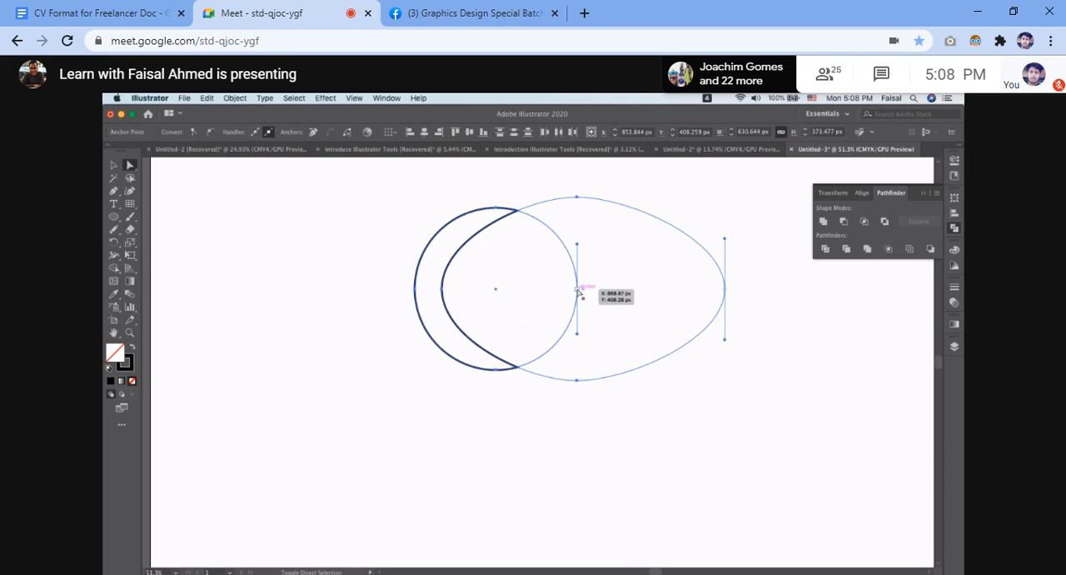
drag(577, 289, 650, 290)
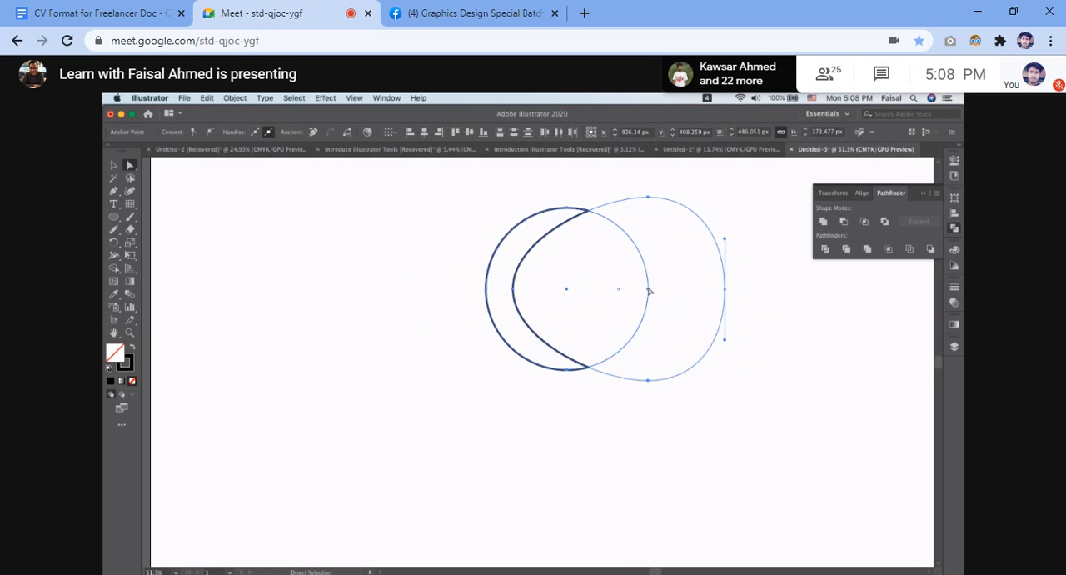
click(771, 381)
drag(457, 220, 683, 428)
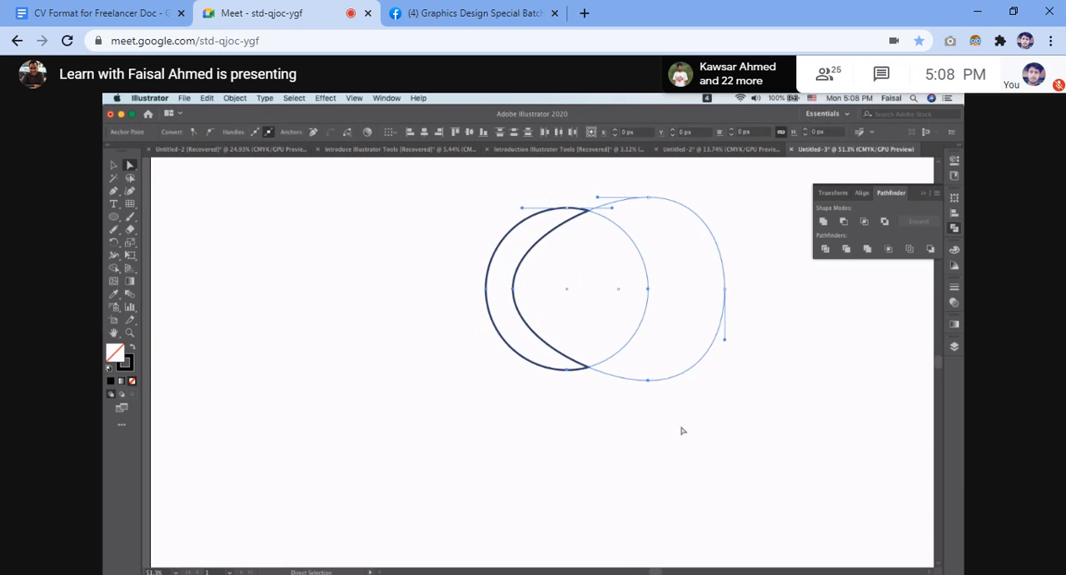
click(653, 253)
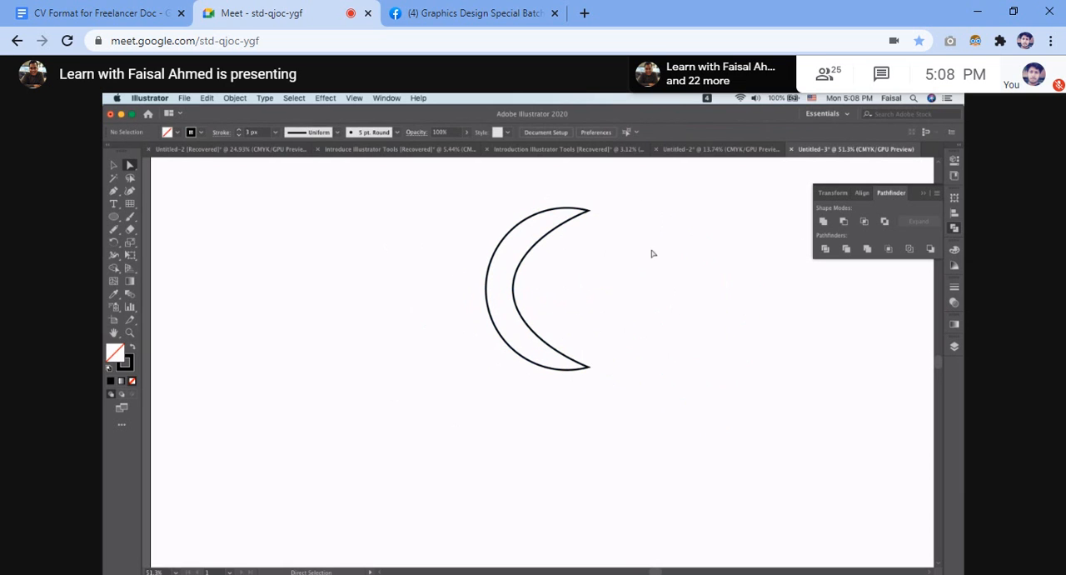
Select the whole compound shape and squeeze it horizontally into a narrow vertical sliver at its left edge.
click(537, 240)
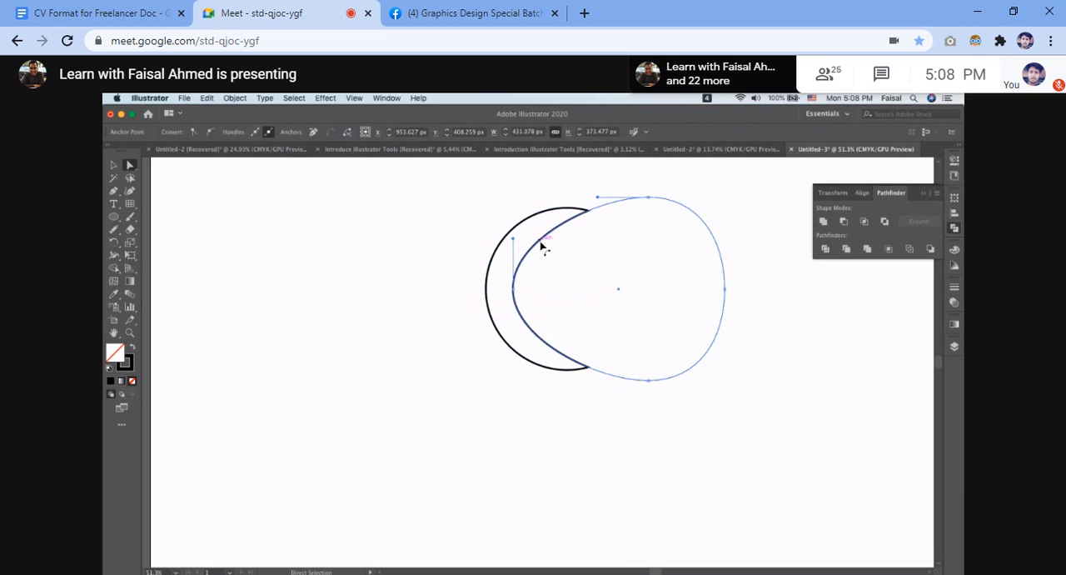
click(259, 200)
click(113, 164)
drag(281, 209, 711, 458)
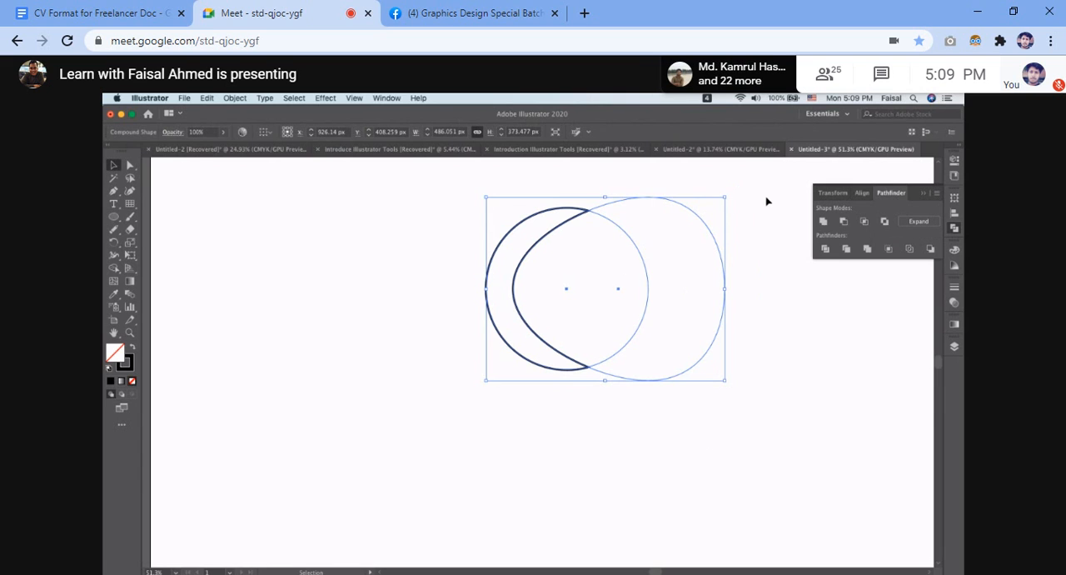
scroll(724, 198, right, 3)
scroll(724, 197, up, 3)
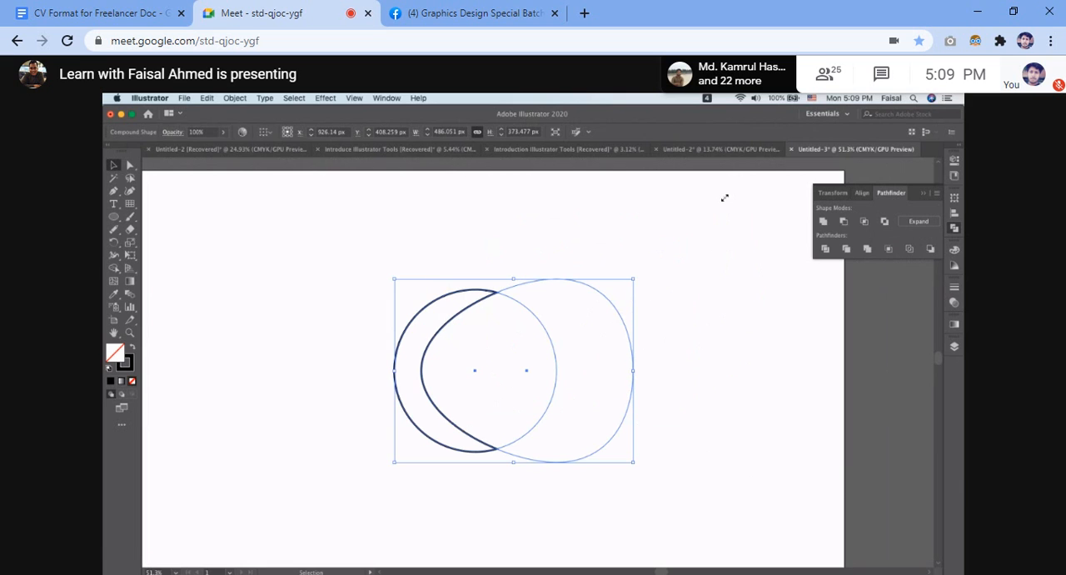
drag(634, 279, 422, 280)
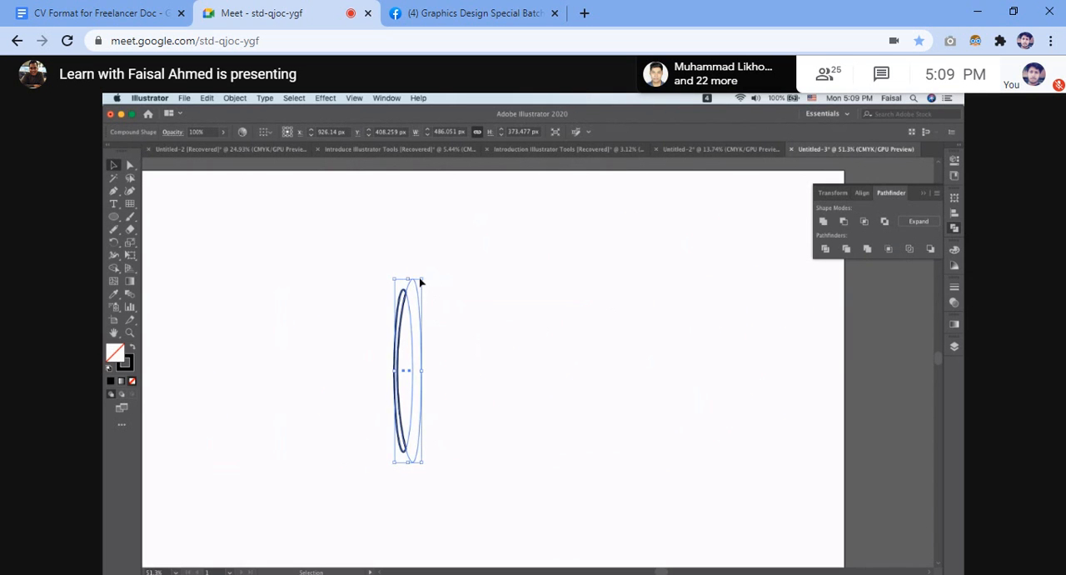
click(473, 304)
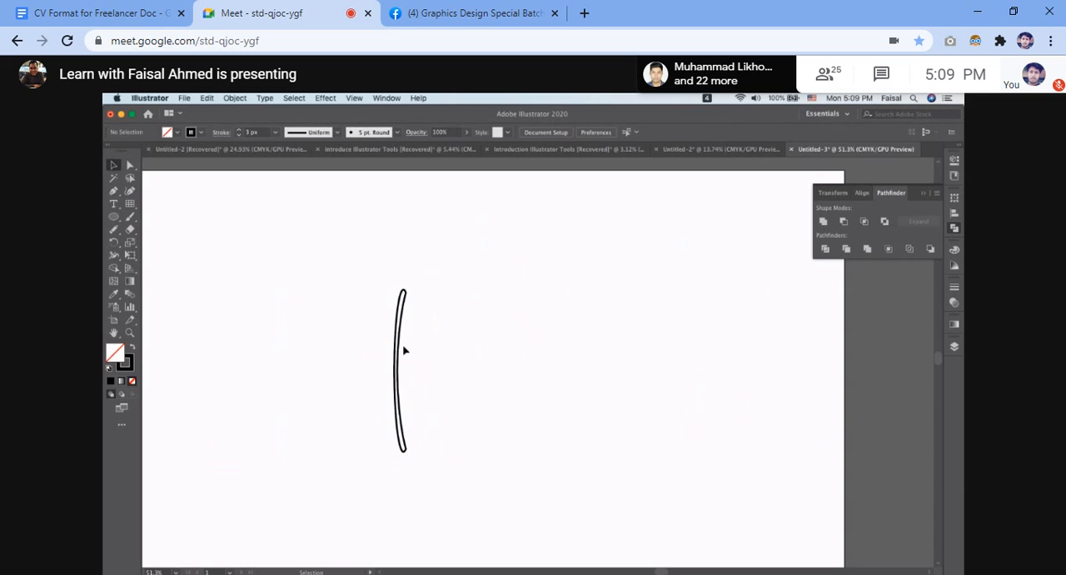
Delete the compound crescent shape to clear the artboard.
drag(357, 257, 517, 484)
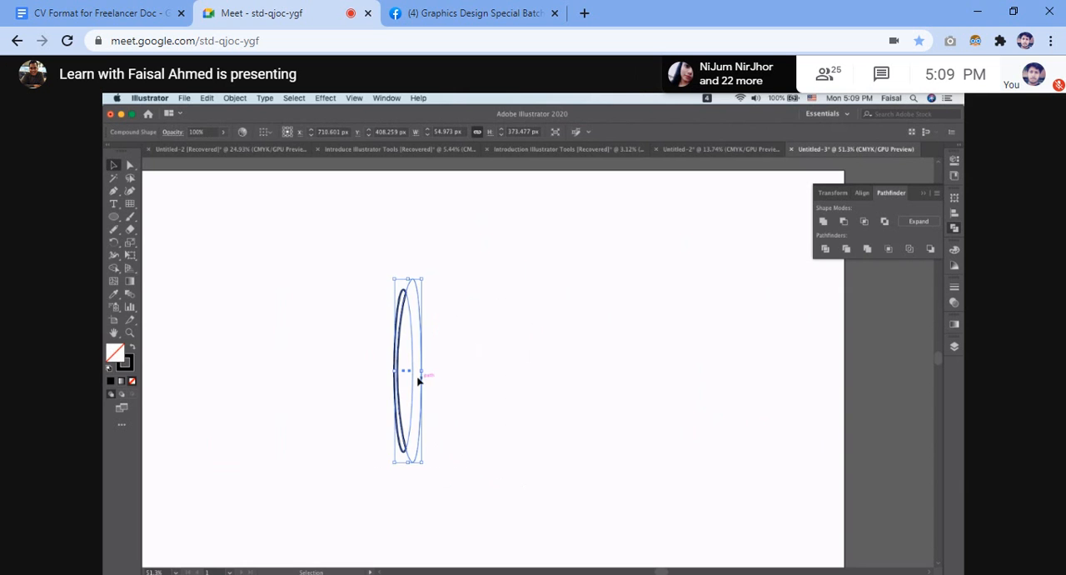
drag(414, 377, 264, 347)
click(583, 302)
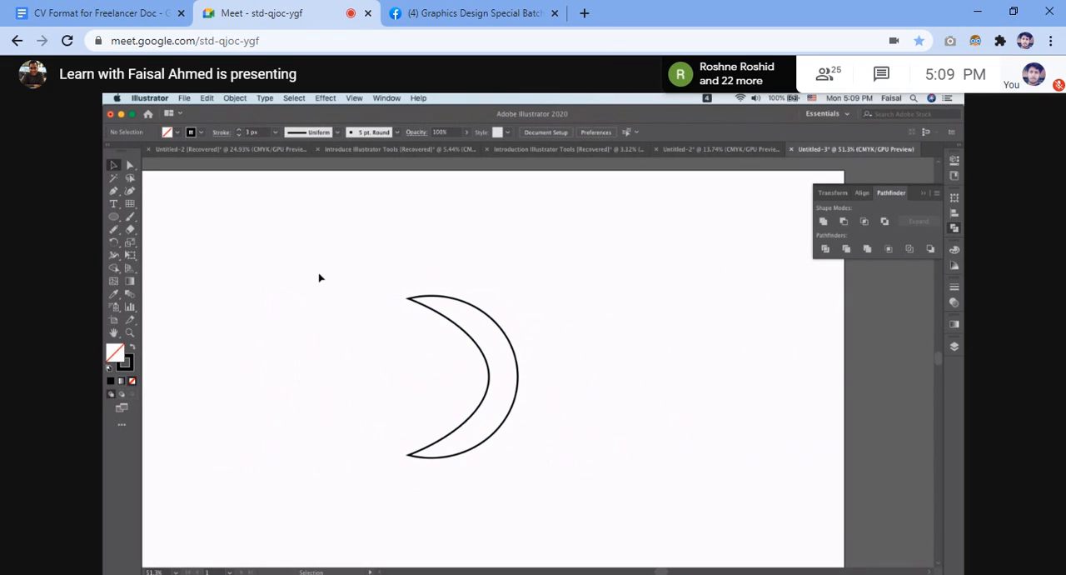
drag(319, 277, 555, 501)
key(Delete)
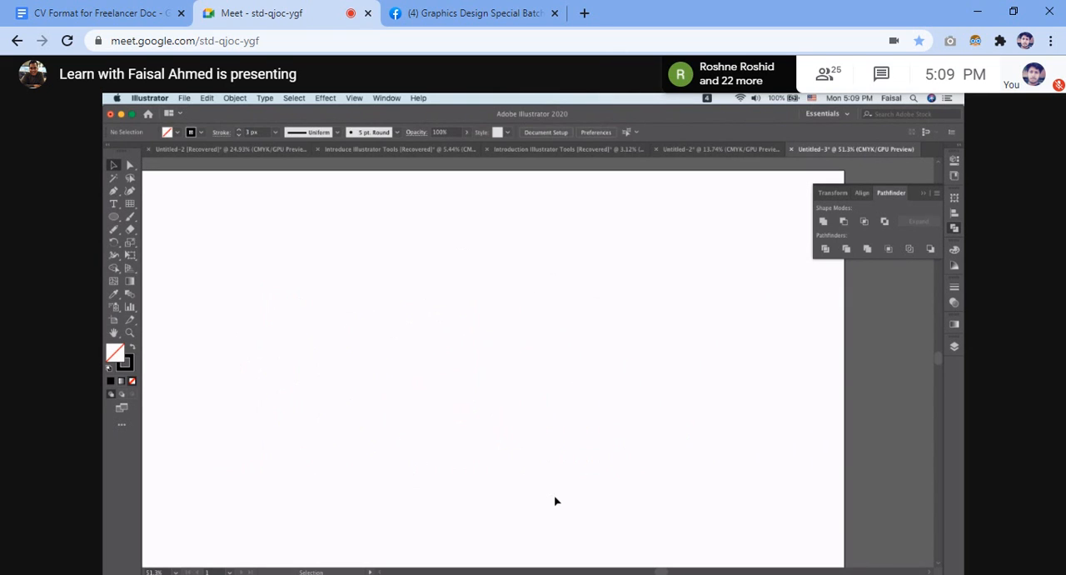
Draw a circle about 215 px across and a second one about 125 px across to its right.
click(114, 217)
drag(445, 336, 498, 384)
drag(548, 332, 579, 351)
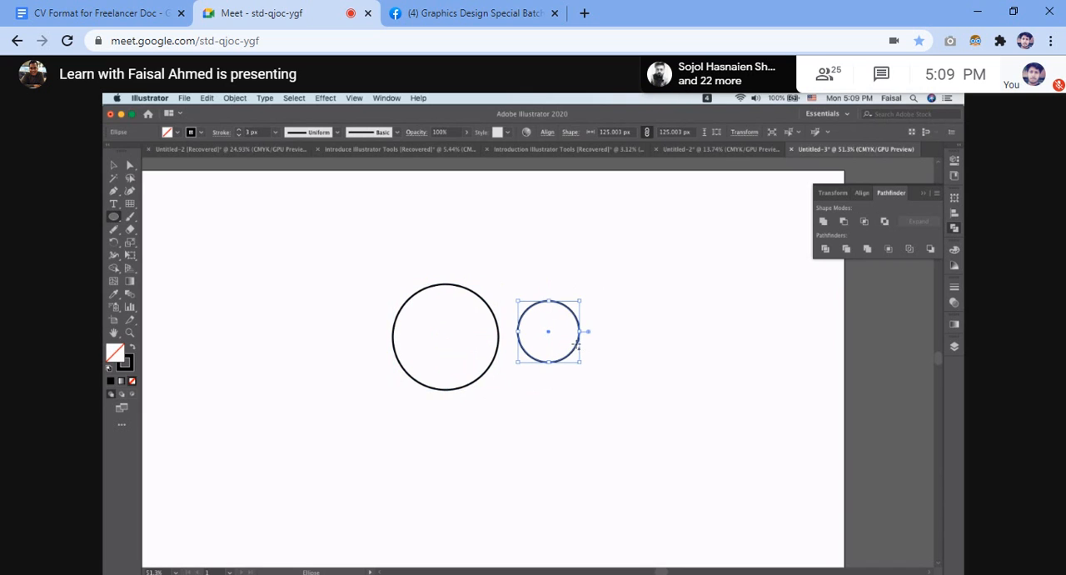
Move the small circle so it overlaps the left edge of the large circle.
key(v)
drag(575, 321, 524, 326)
drag(524, 325, 427, 328)
Combine the two overlapping circles with the Exclude shape mode.
drag(360, 273, 507, 426)
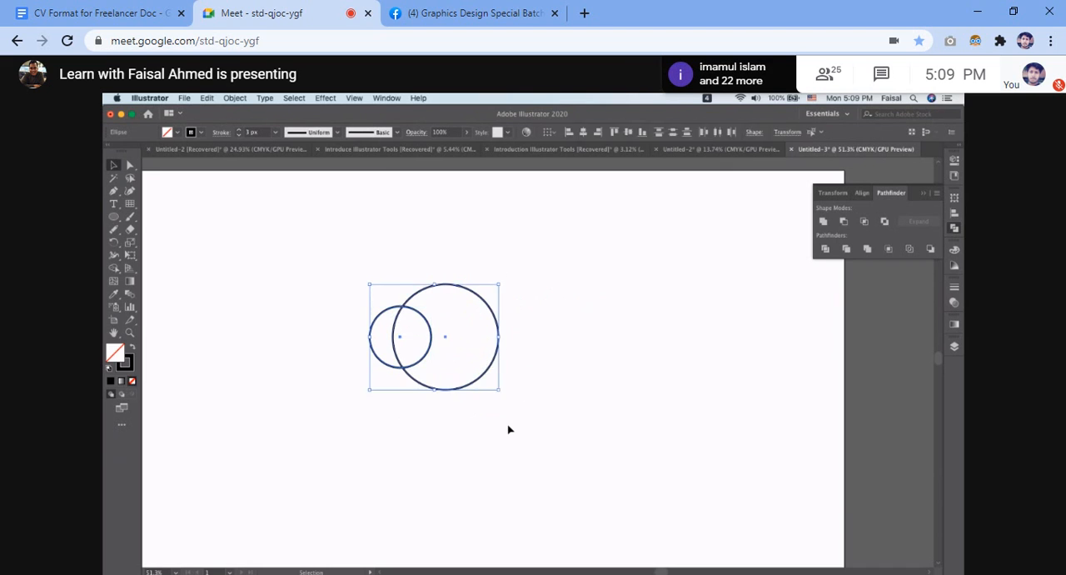
click(882, 226)
drag(291, 267, 443, 369)
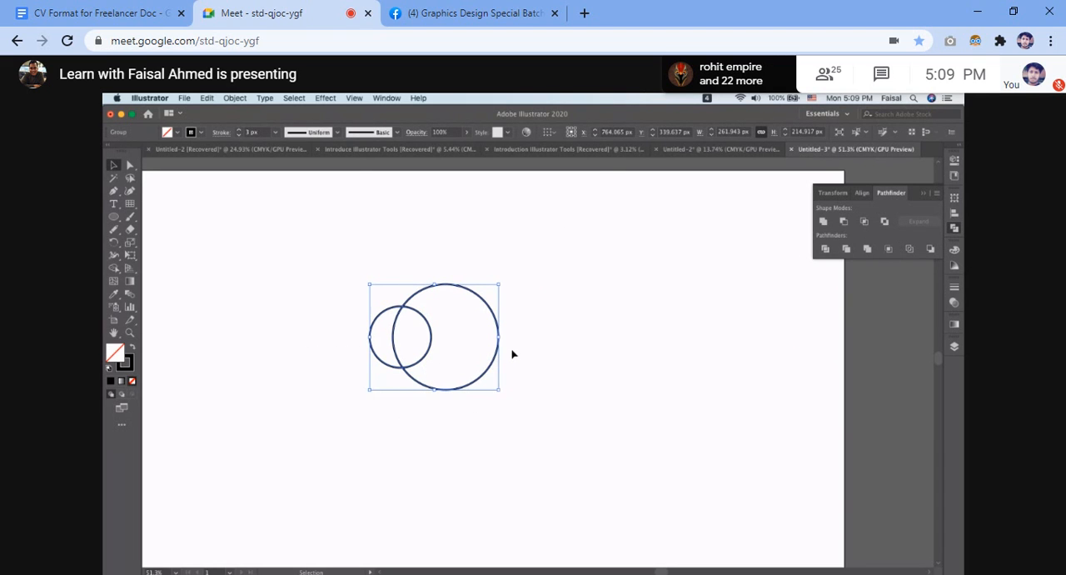
click(583, 337)
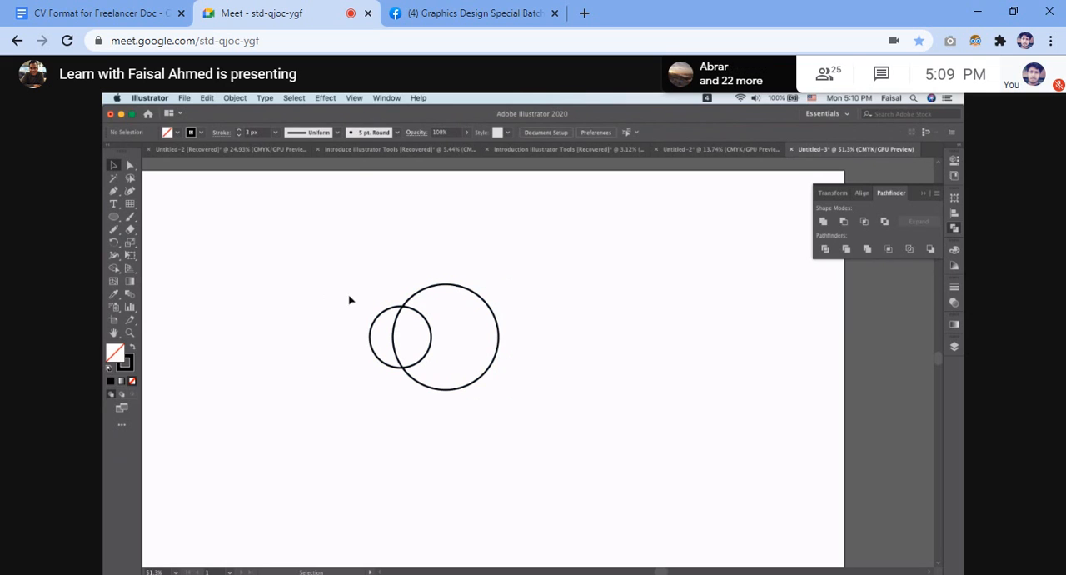
Ungroup the excluded circles and reposition both resulting pieces together near the middle of the artboard.
drag(368, 338, 284, 343)
drag(223, 243, 529, 469)
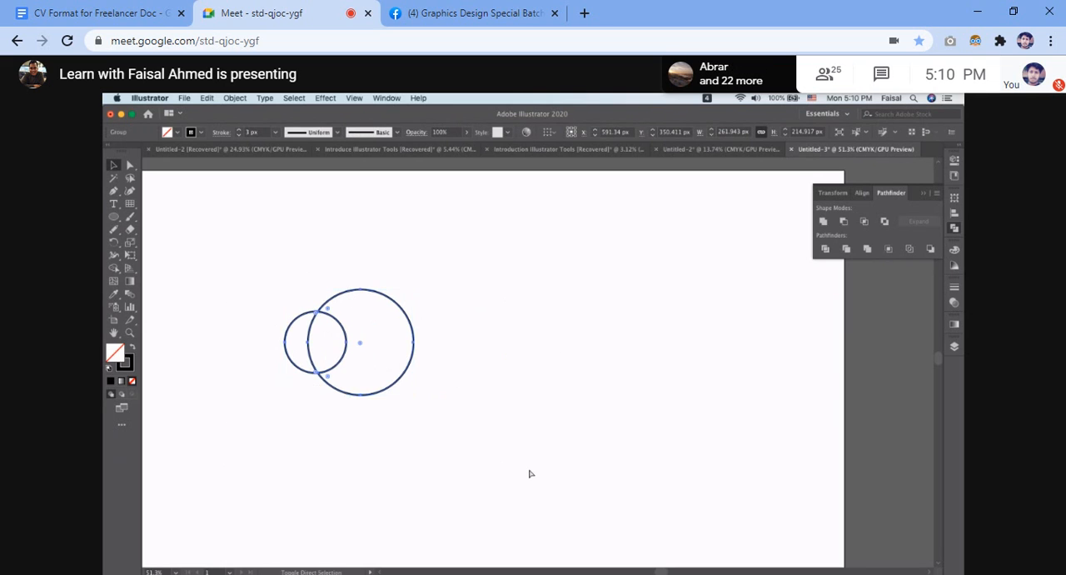
key(super+shift+g)
drag(350, 344, 404, 344)
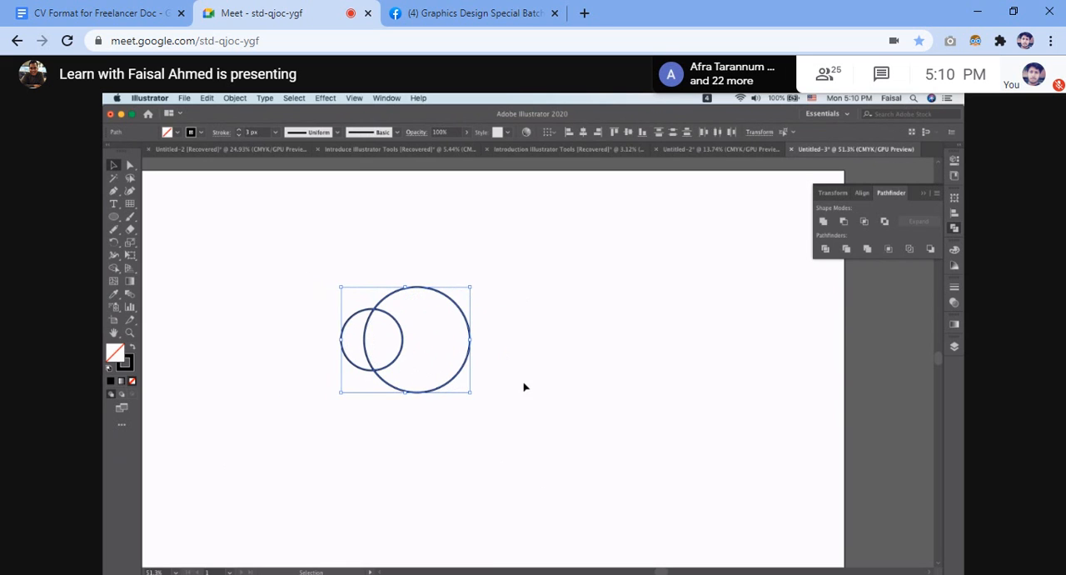
shift+click(463, 309)
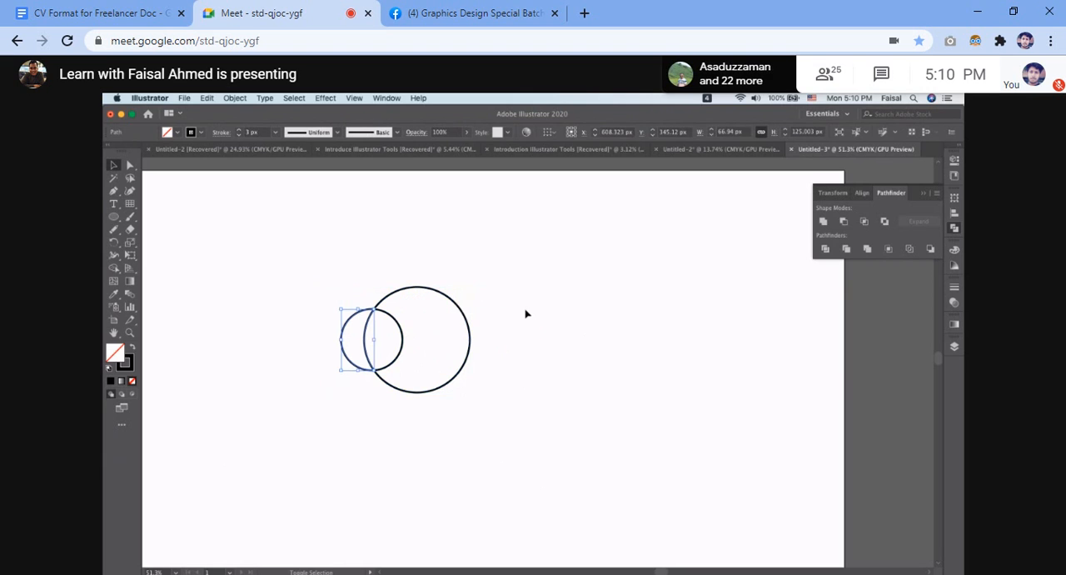
drag(468, 325, 487, 326)
Isolate the large notched piece and move it right, away from the crescent, and undo the move.
double_click(421, 336)
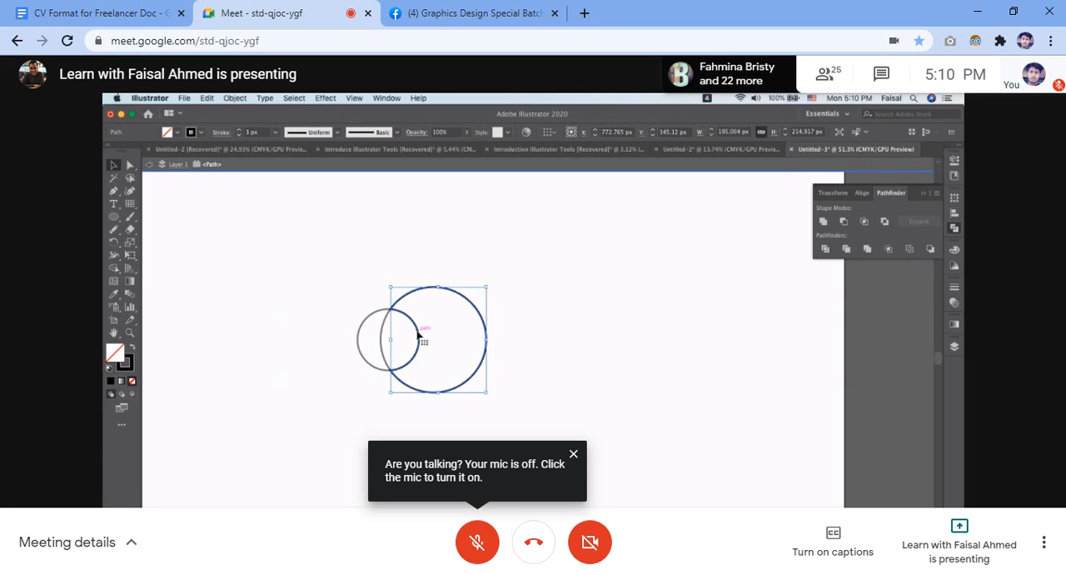
click(437, 262)
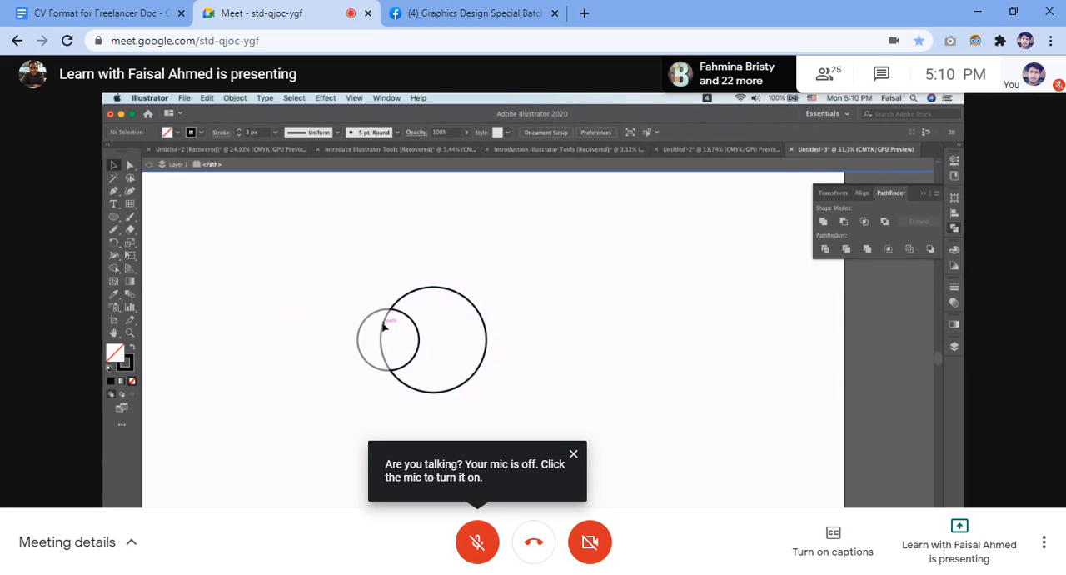
scroll(372, 311, up, 5)
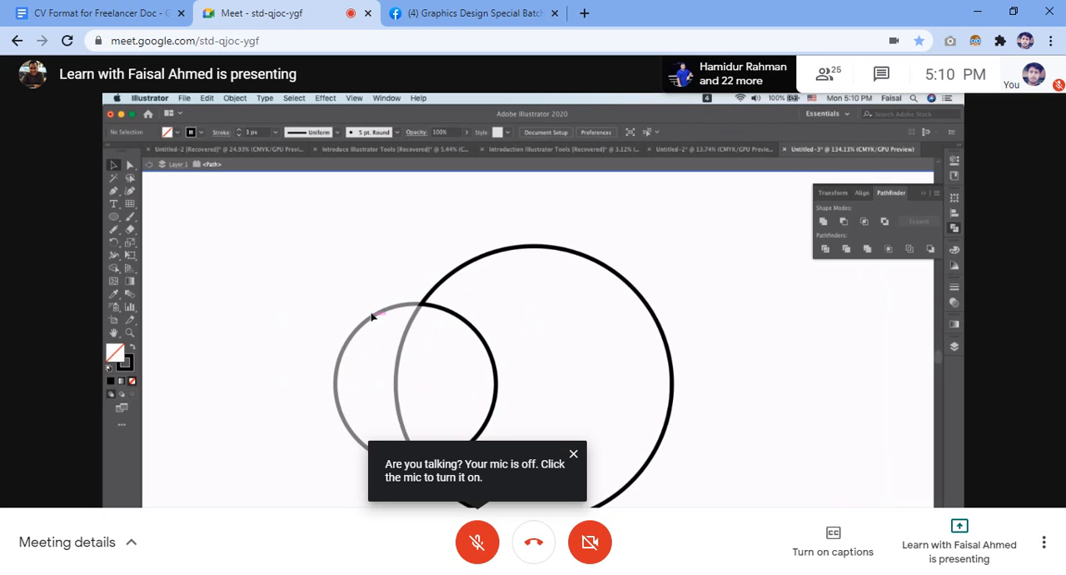
drag(426, 305, 505, 301)
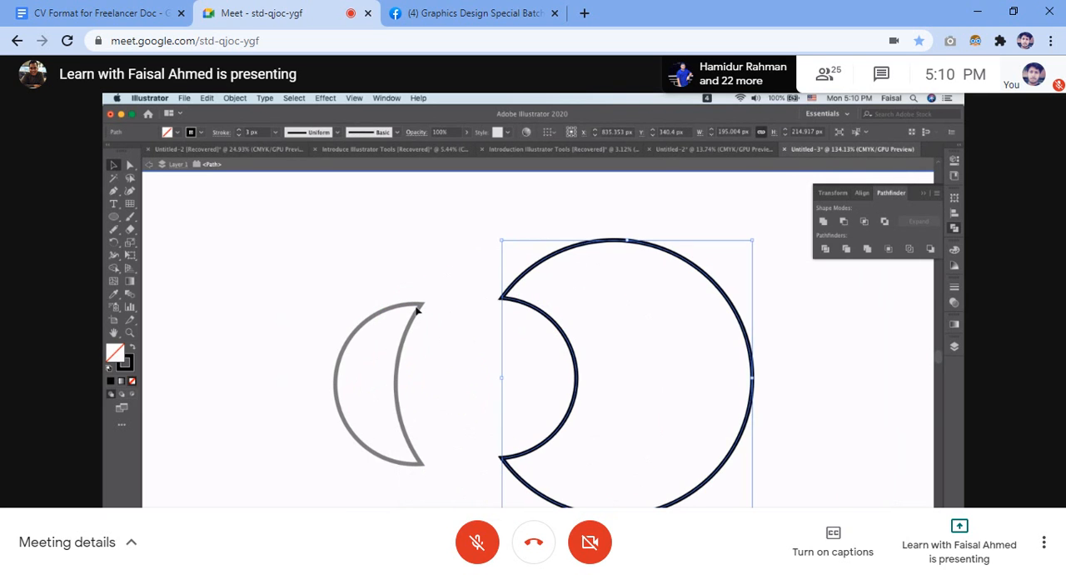
click(464, 411)
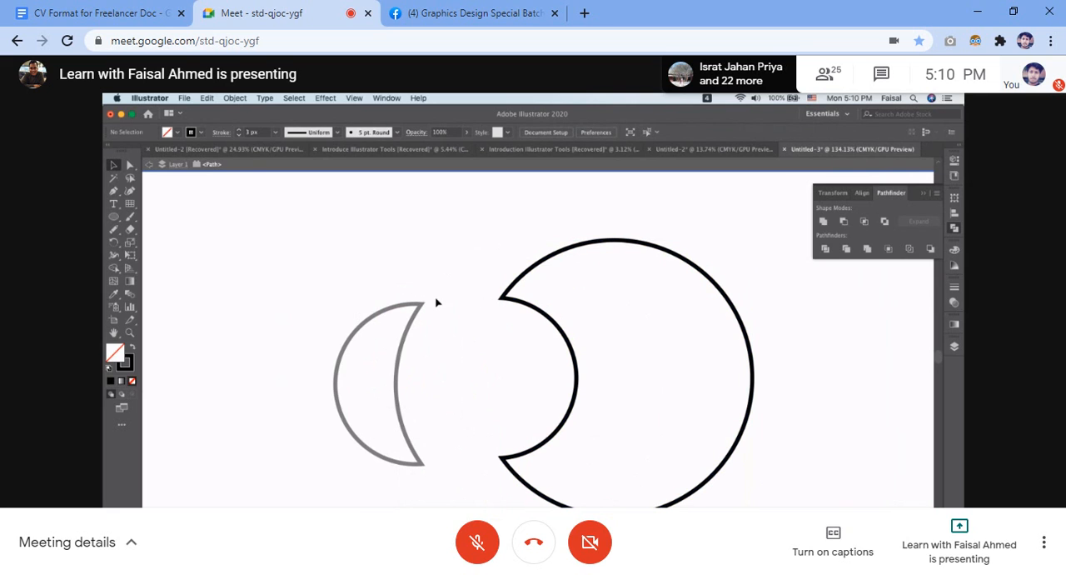
key(super+z)
key(super+z)
Pull the two pieces apart by moving the large notched piece right and the crescent left.
click(347, 269)
drag(508, 188, 644, 350)
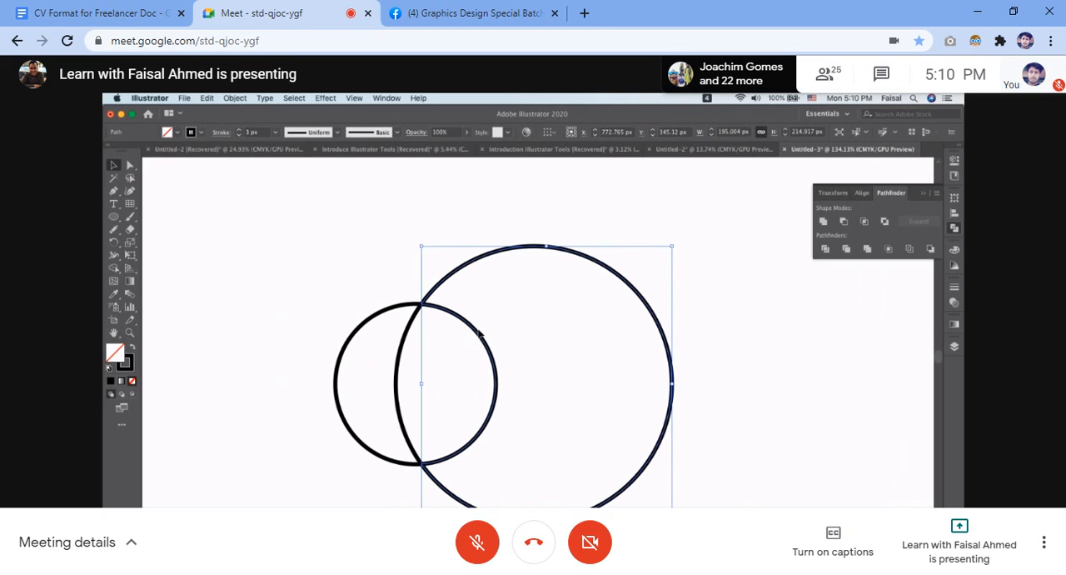
drag(481, 334, 505, 334)
drag(398, 348, 345, 337)
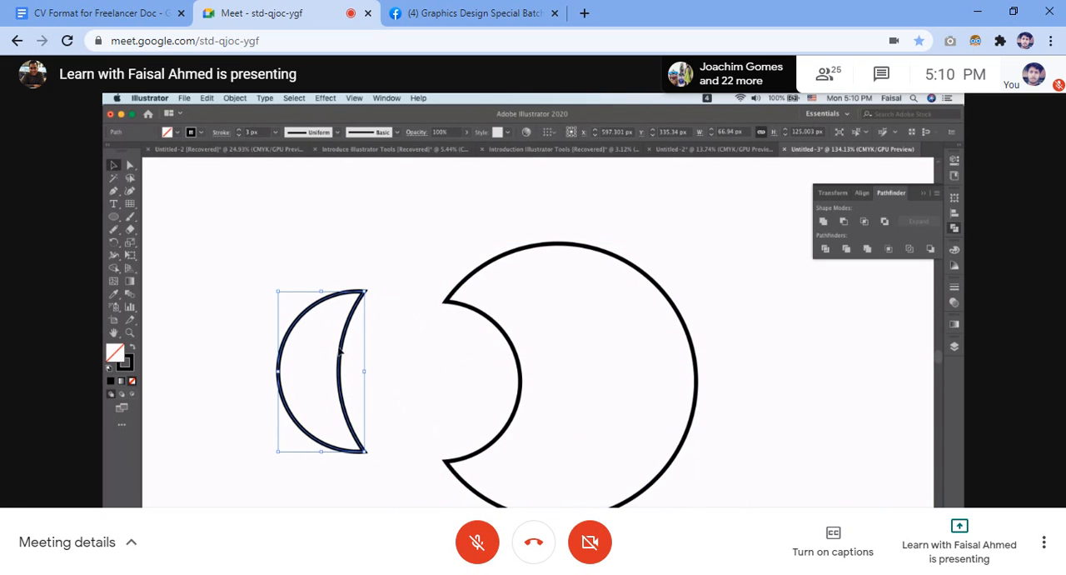
shift+click(696, 337)
drag(343, 349, 378, 343)
click(375, 266)
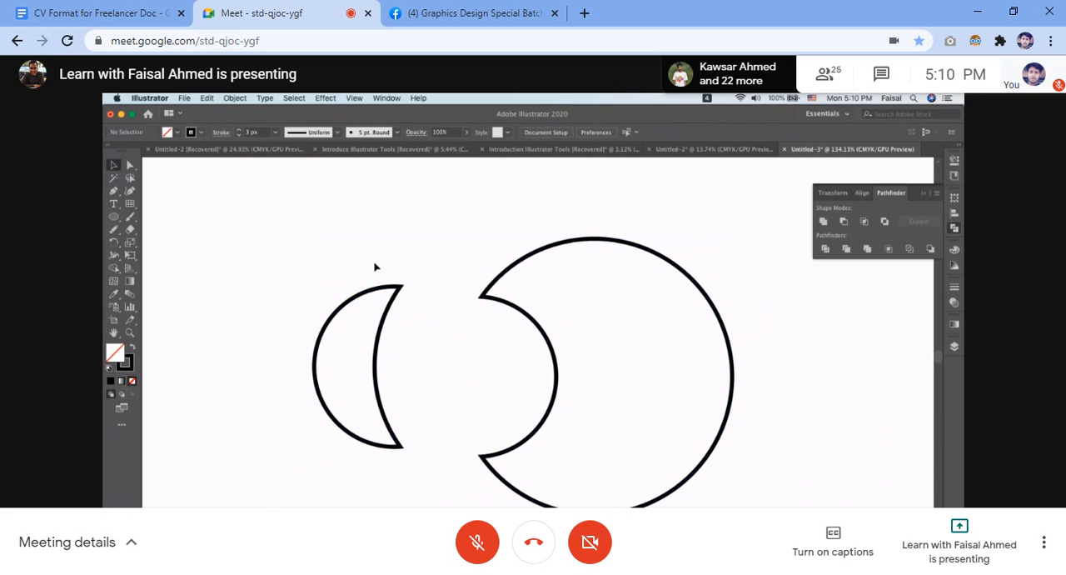
Move the crescent onto the right edge of the large notched piece and apply Exclude to both.
drag(398, 287, 754, 305)
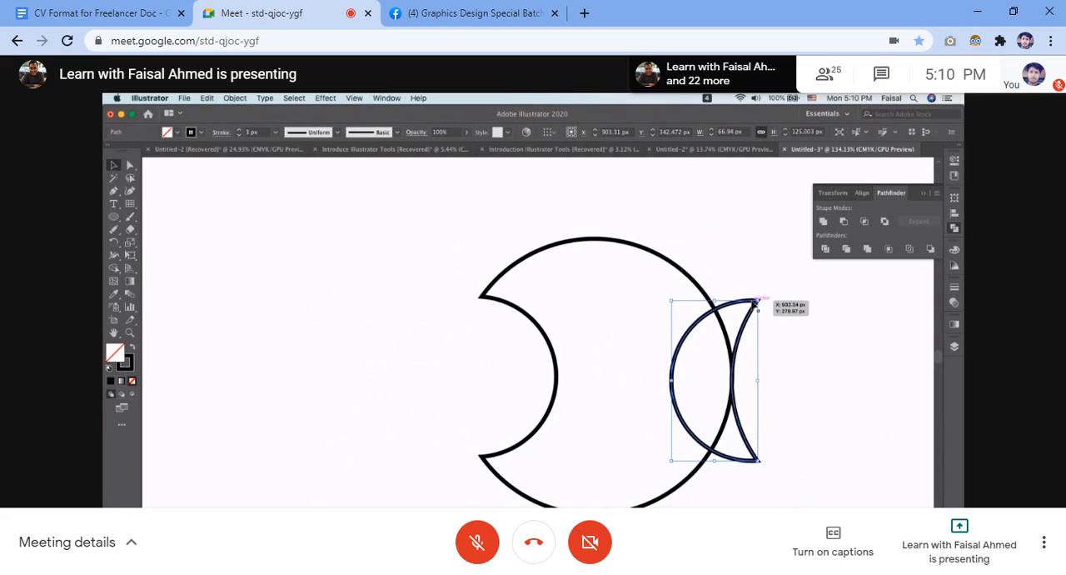
click(781, 302)
scroll(780, 302, right, 3)
drag(534, 210, 642, 487)
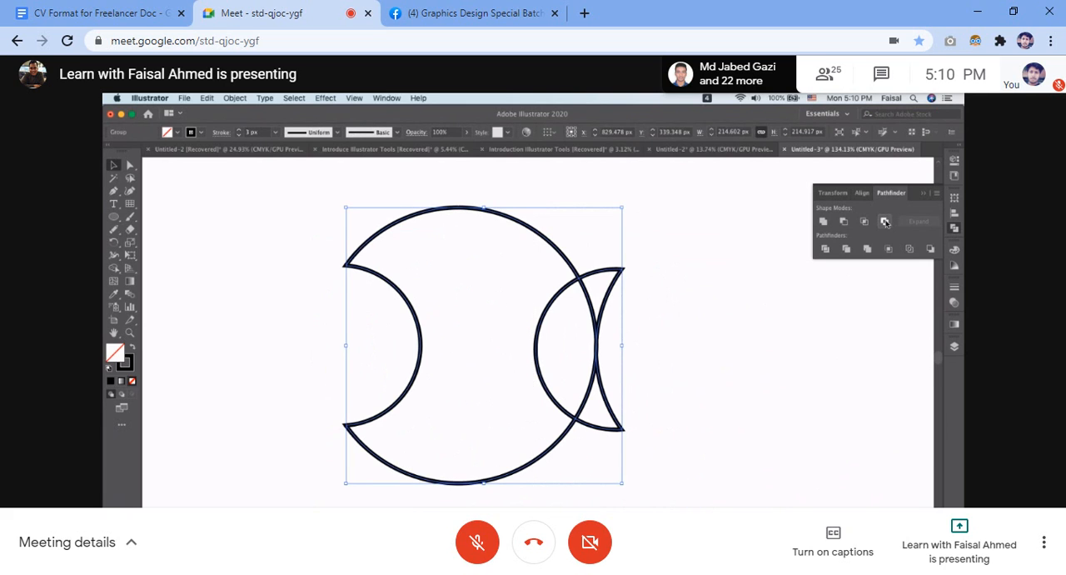
click(631, 295)
Ungroup the excluded result and pull the three small pieces at its right edge away from the large piece.
mouse_move(613, 297)
mouse_down()
mouse_move(636, 293)
mouse_move(597, 292)
mouse_up()
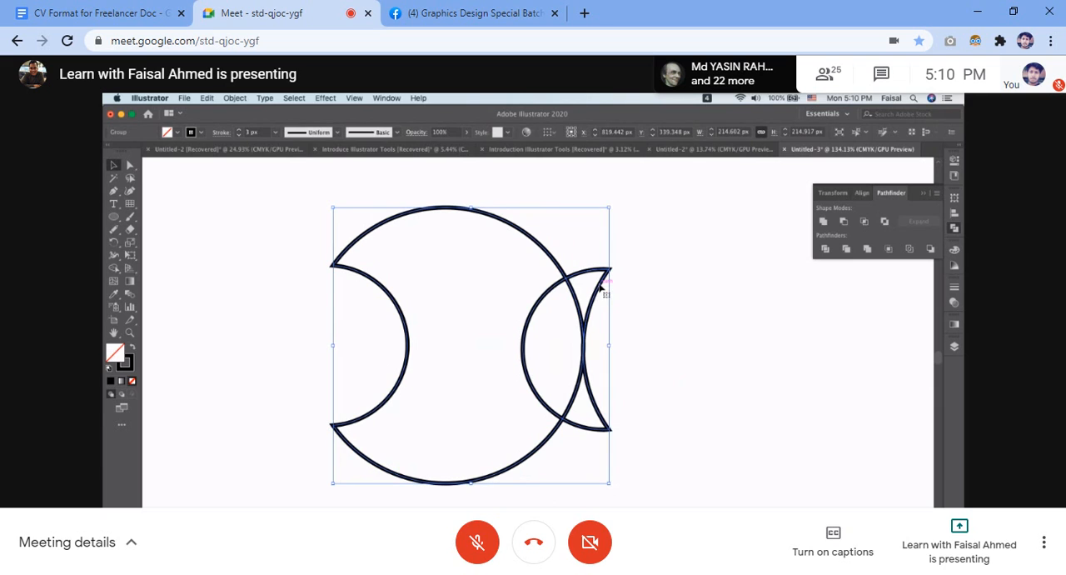
click(649, 270)
drag(560, 245, 622, 471)
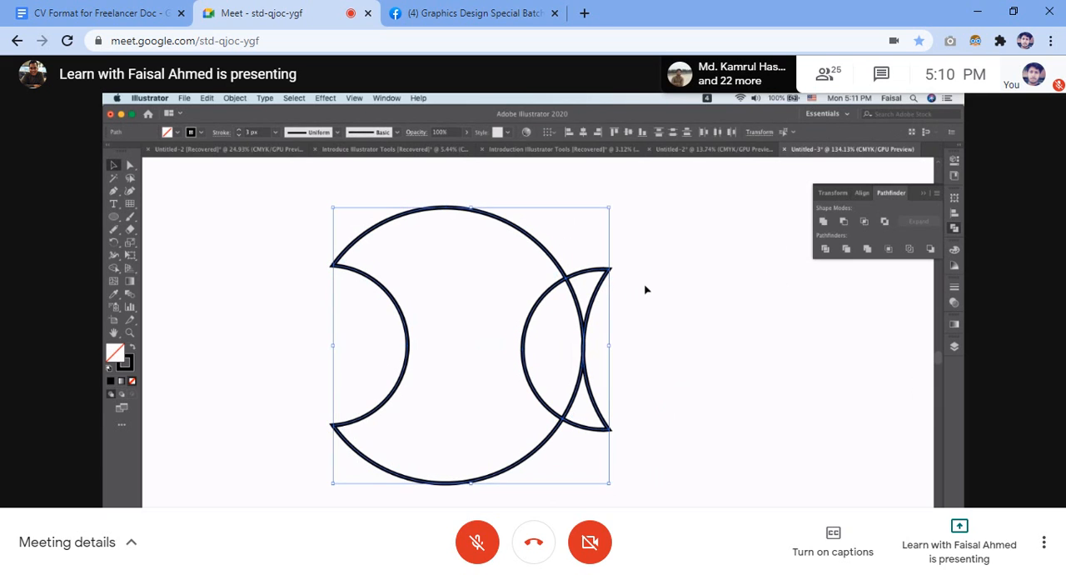
click(606, 288)
drag(601, 286, 658, 292)
drag(598, 407, 629, 461)
drag(583, 348, 694, 354)
Rotate the large double-notched piece half a turn and select all the separated pieces.
click(459, 215)
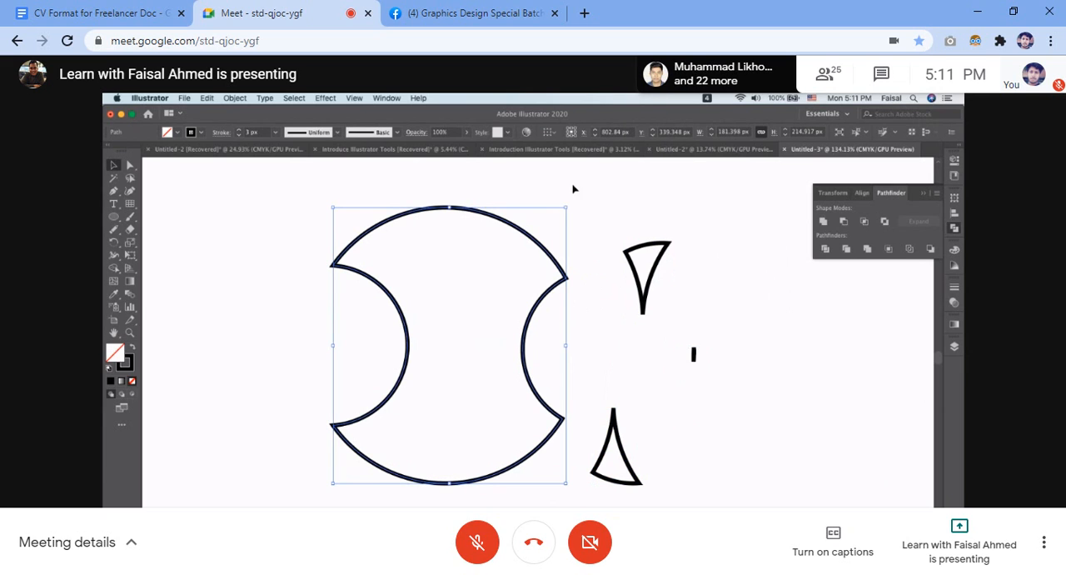
drag(573, 208, 326, 488)
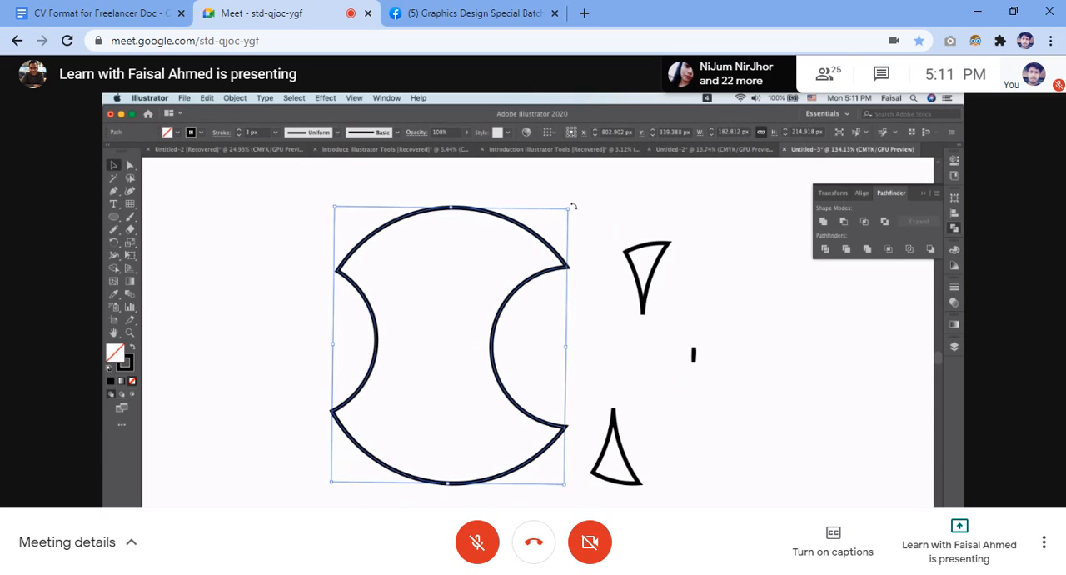
click(662, 209)
drag(257, 241, 708, 504)
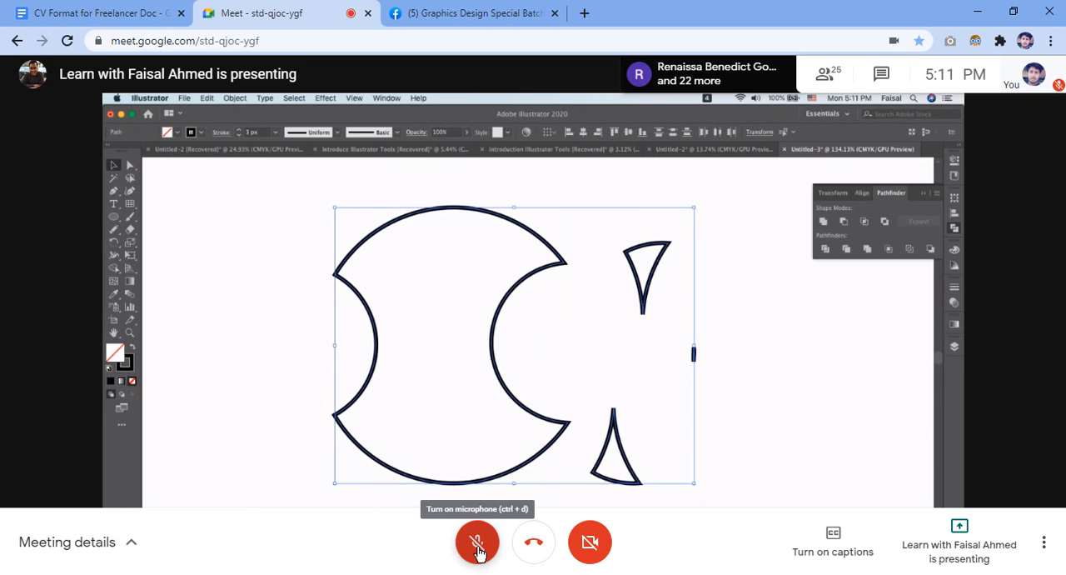
Unmute the meeting microphone to speak, mute it again and dismiss the Facebook notification.
click(478, 547)
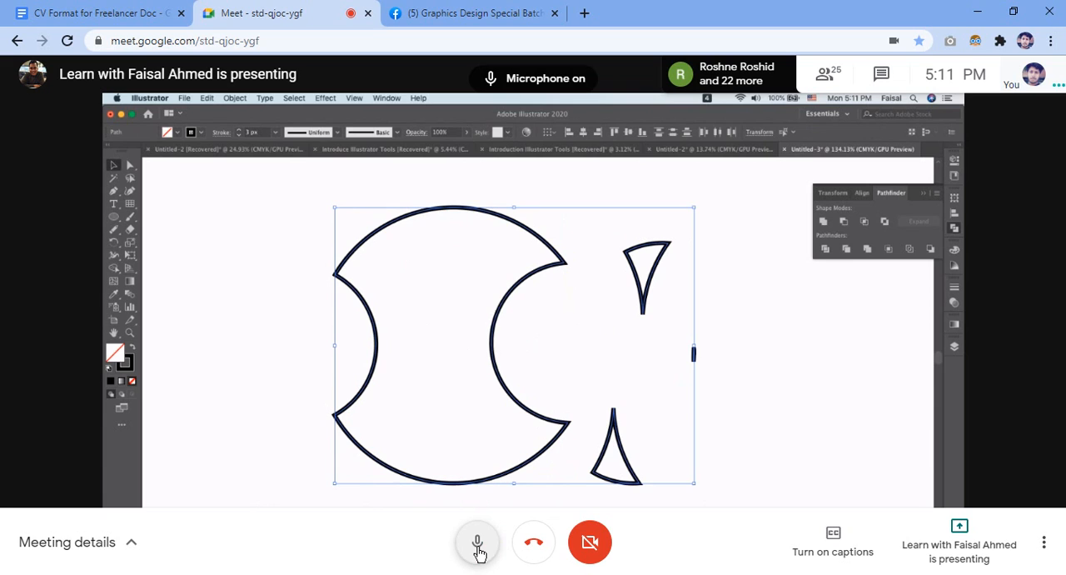
click(478, 551)
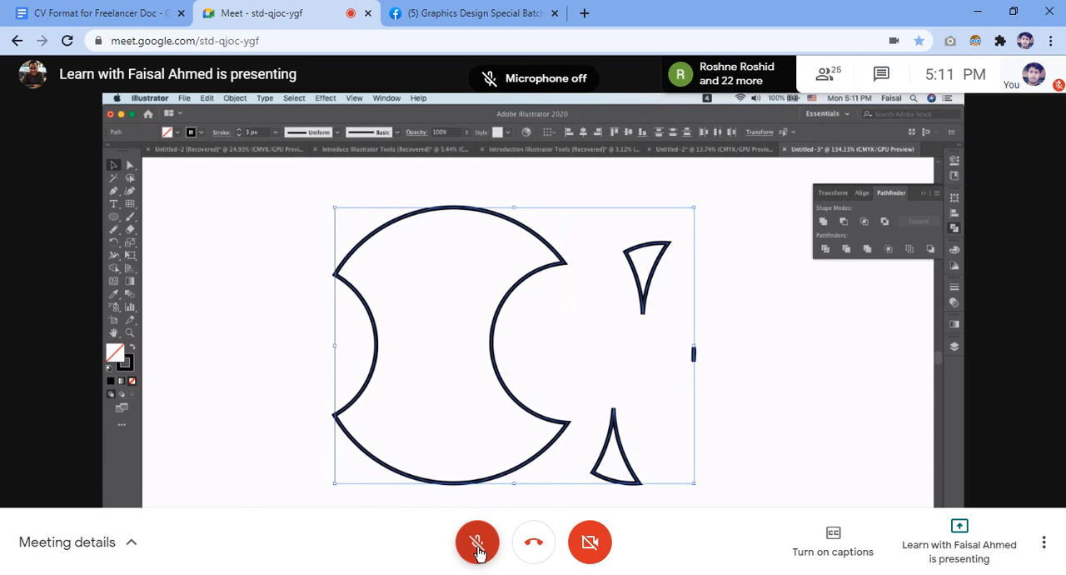
click(478, 551)
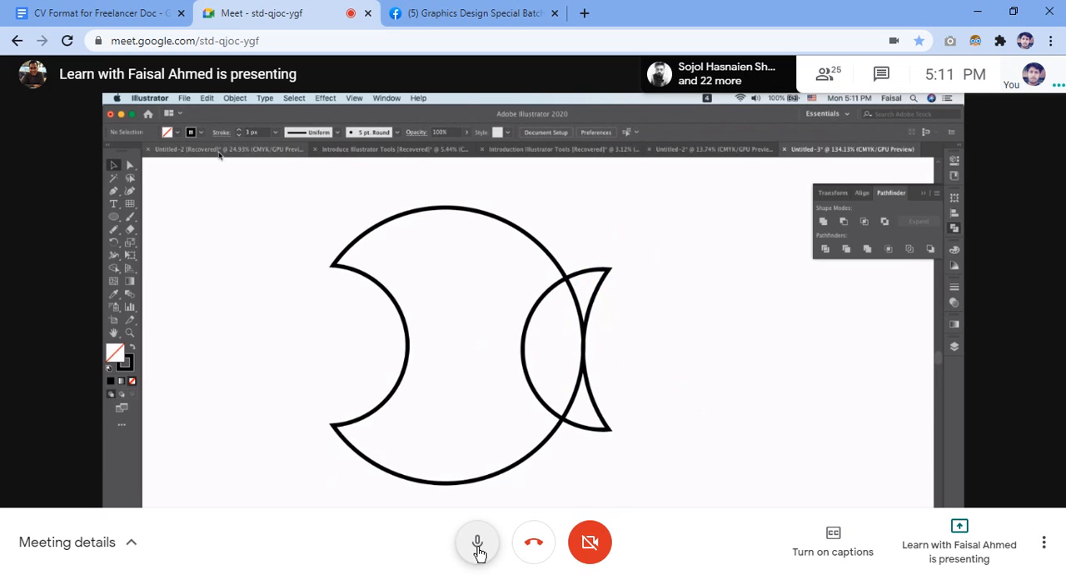
click(479, 554)
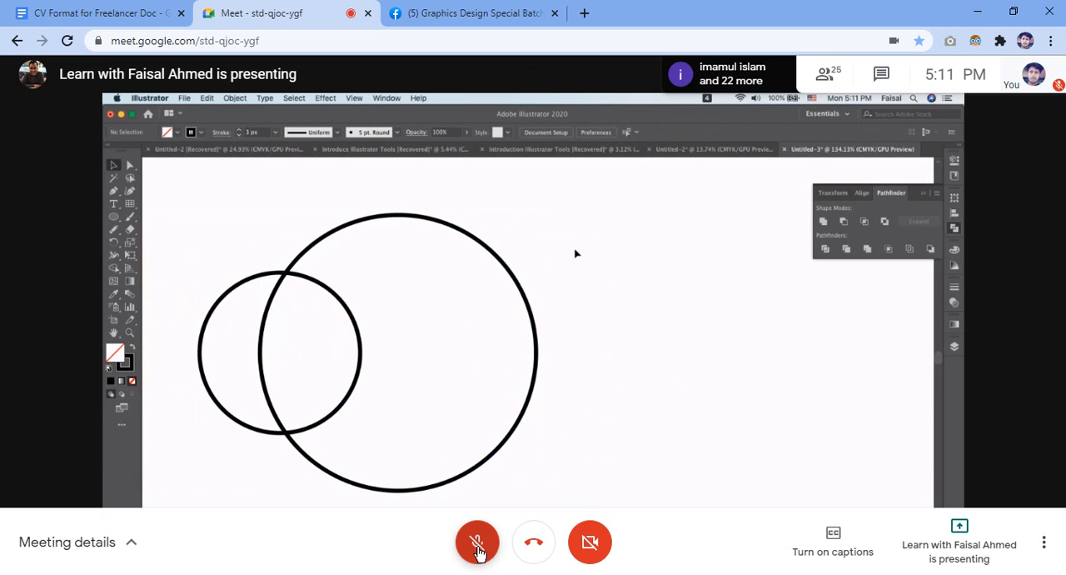
click(477, 545)
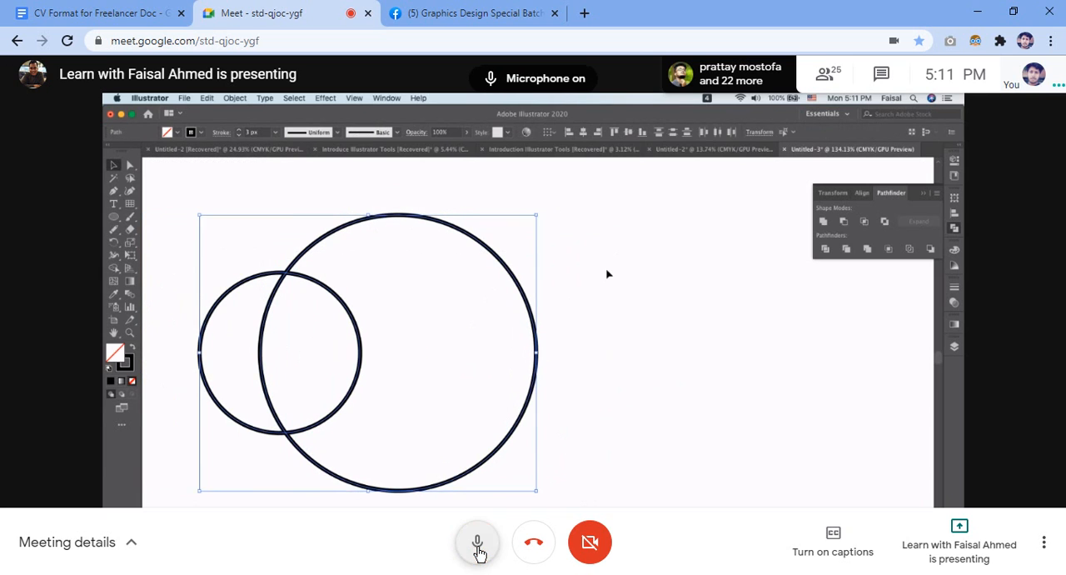
click(479, 550)
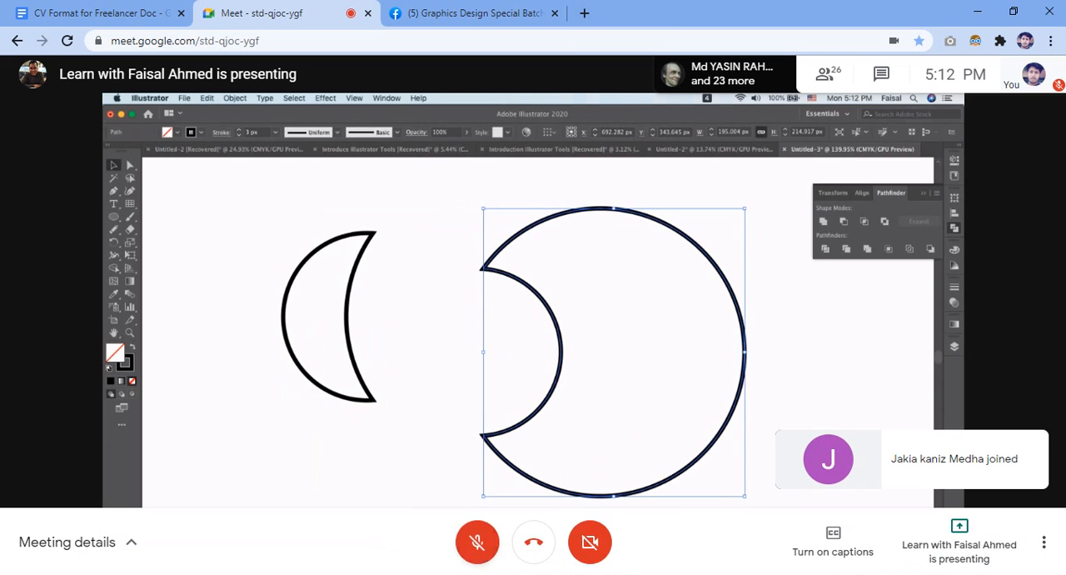
click(478, 543)
click(476, 543)
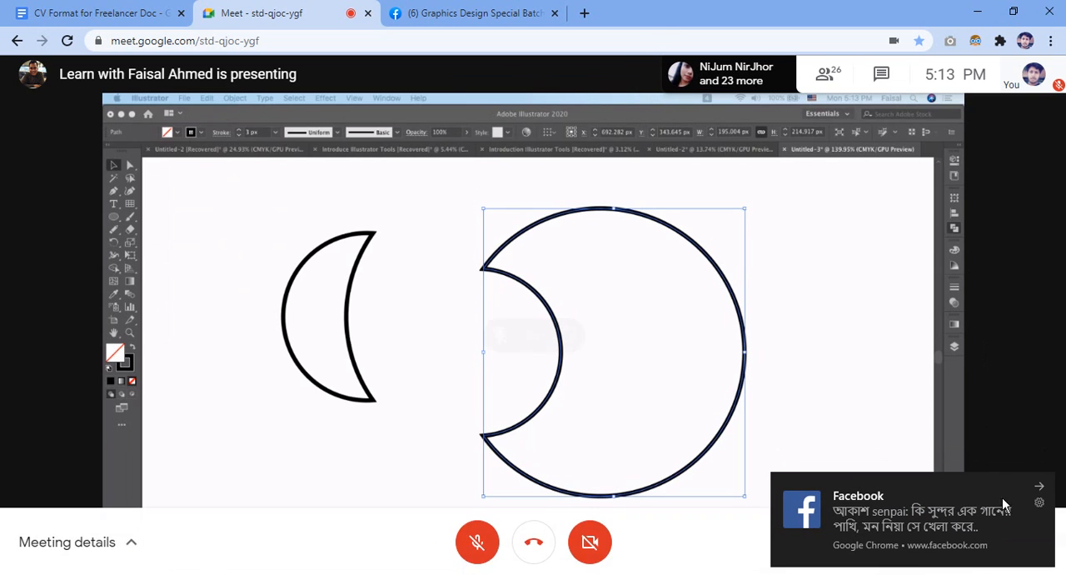
click(1043, 490)
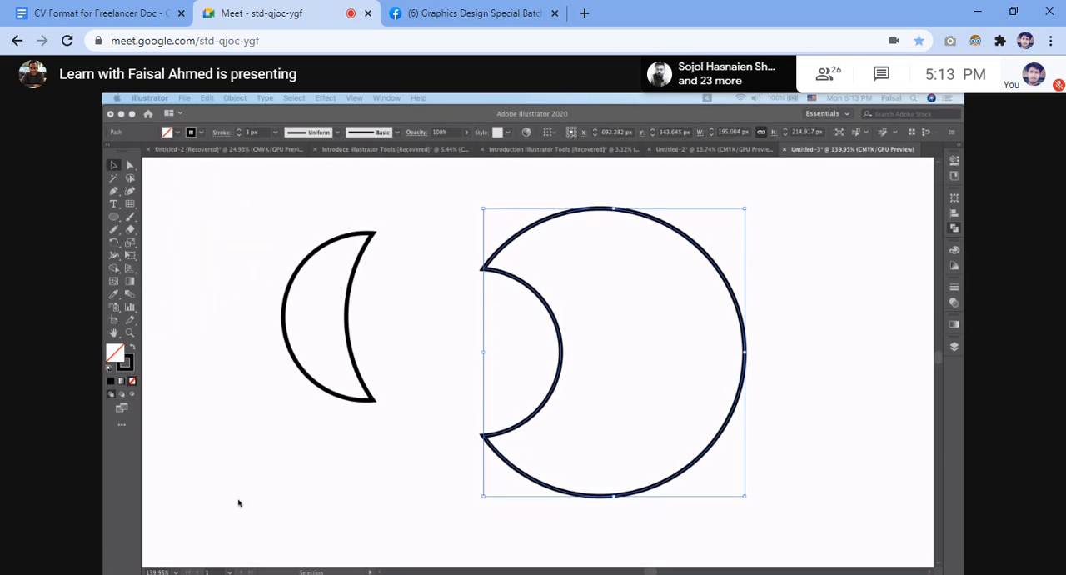
Select both the crescent and the large notched piece and group them.
click(214, 268)
drag(263, 212, 740, 527)
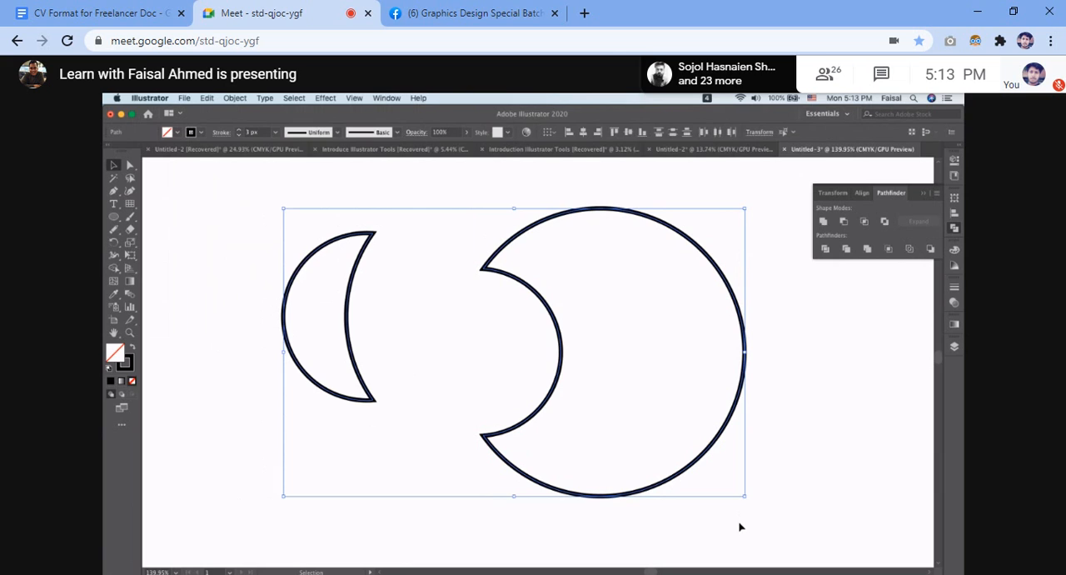
key(super+g)
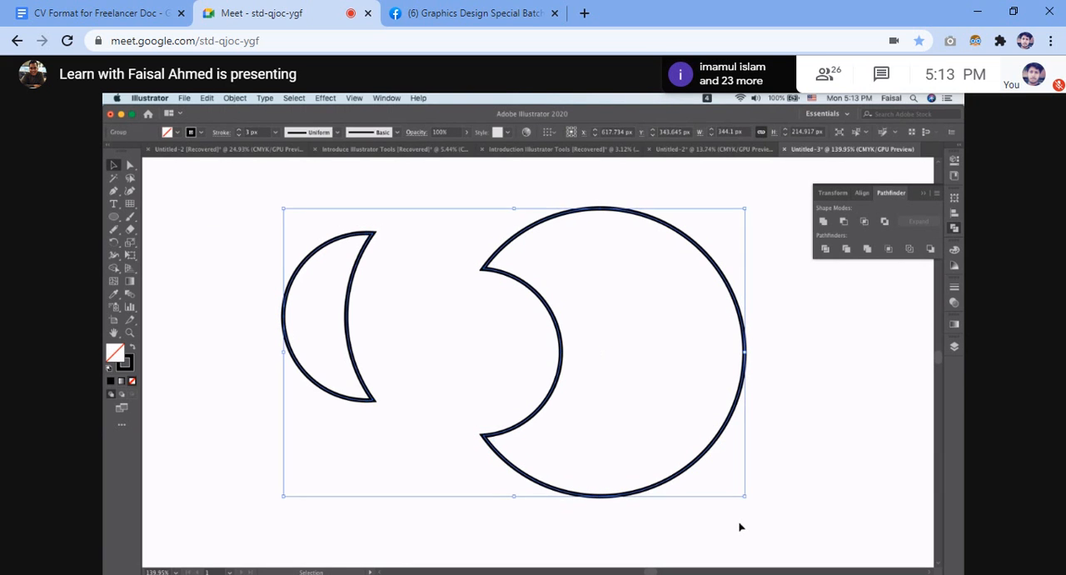
Ungroup the crescent and the large notched piece and select both separate shapes again.
key(super)
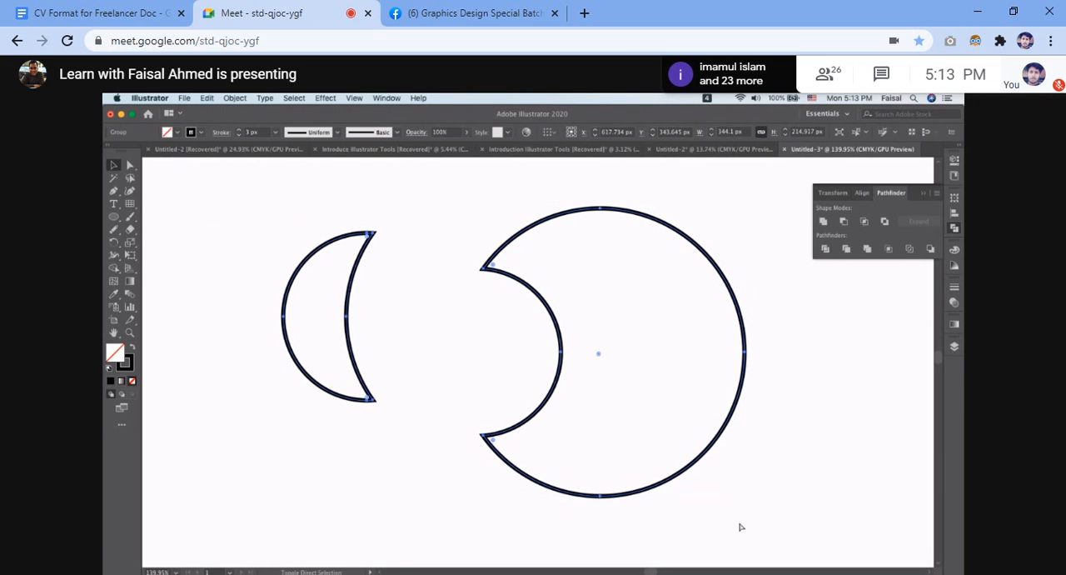
click(235, 98)
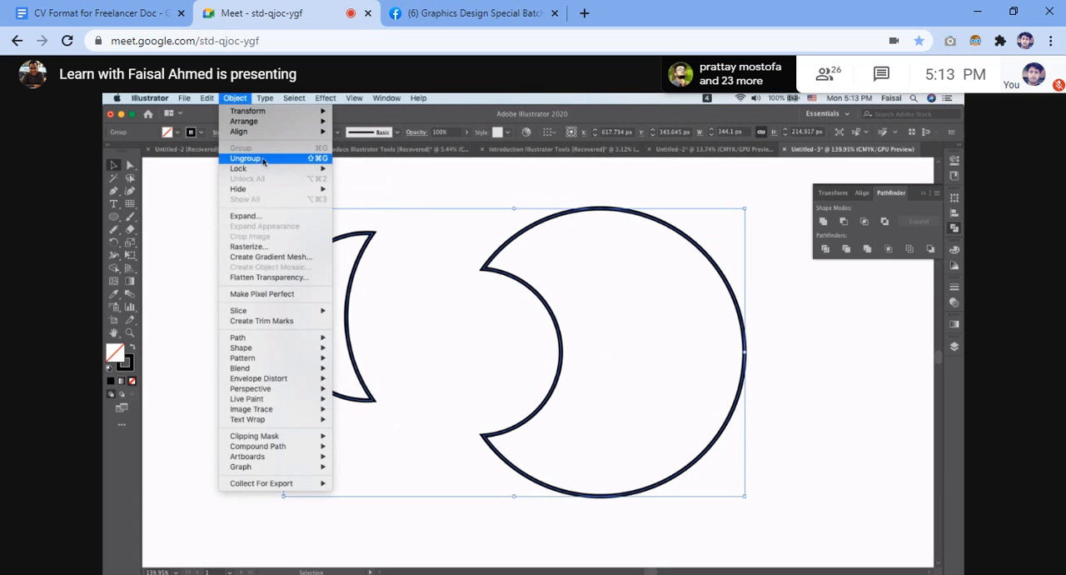
click(263, 158)
drag(257, 189, 538, 434)
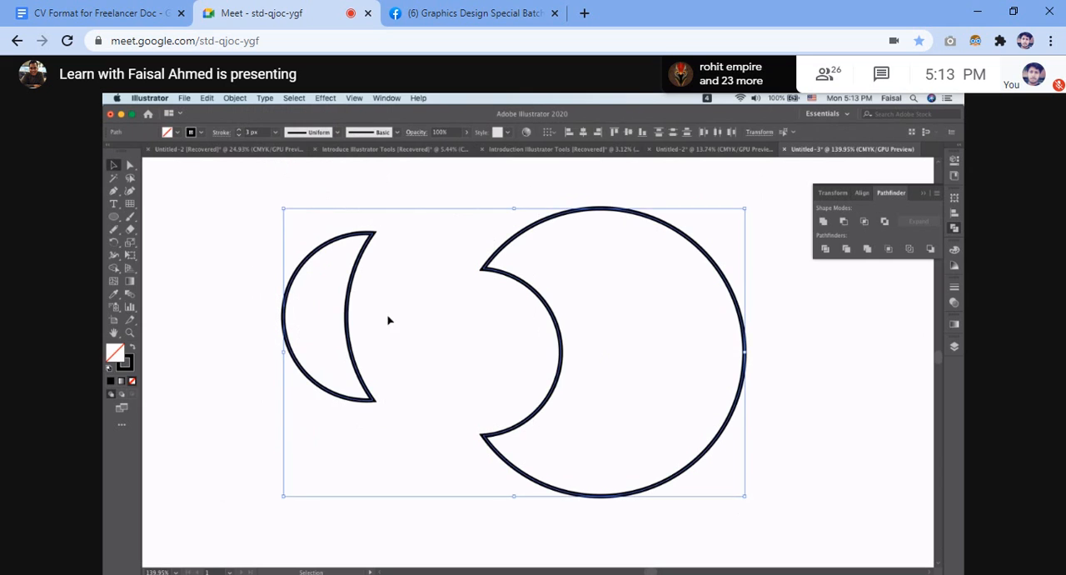
Examine whether Group, Ungroup and the other object commands are available with both shapes selected and with nothing selected.
click(237, 99)
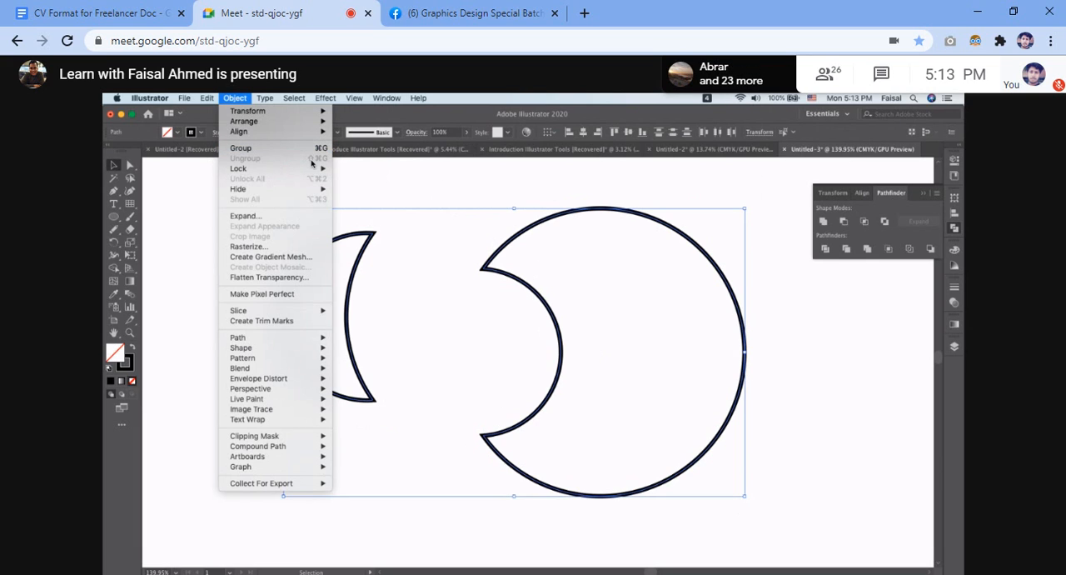
mouse_move(261, 173)
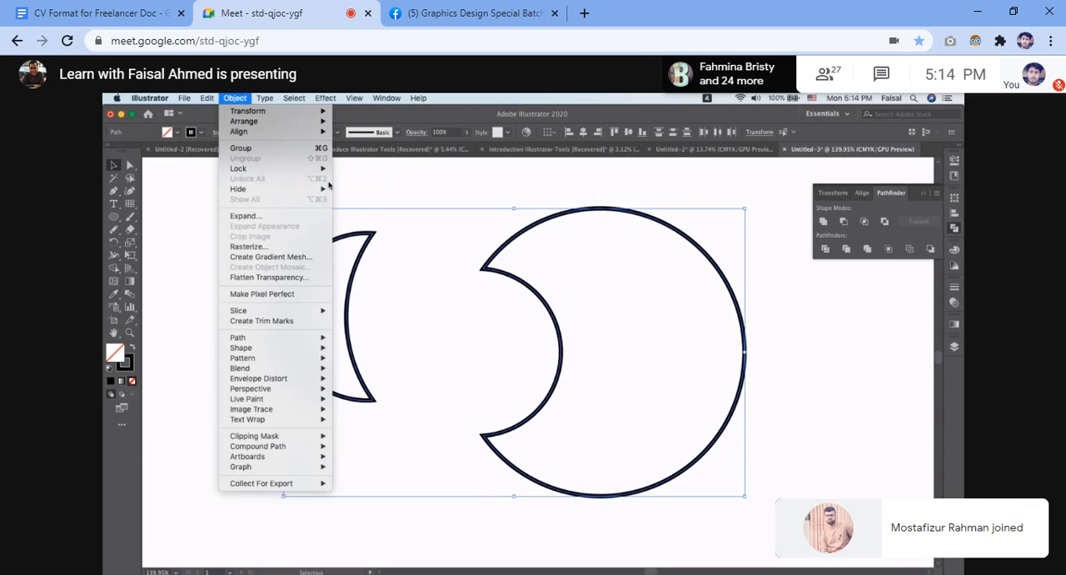
mouse_move(265, 191)
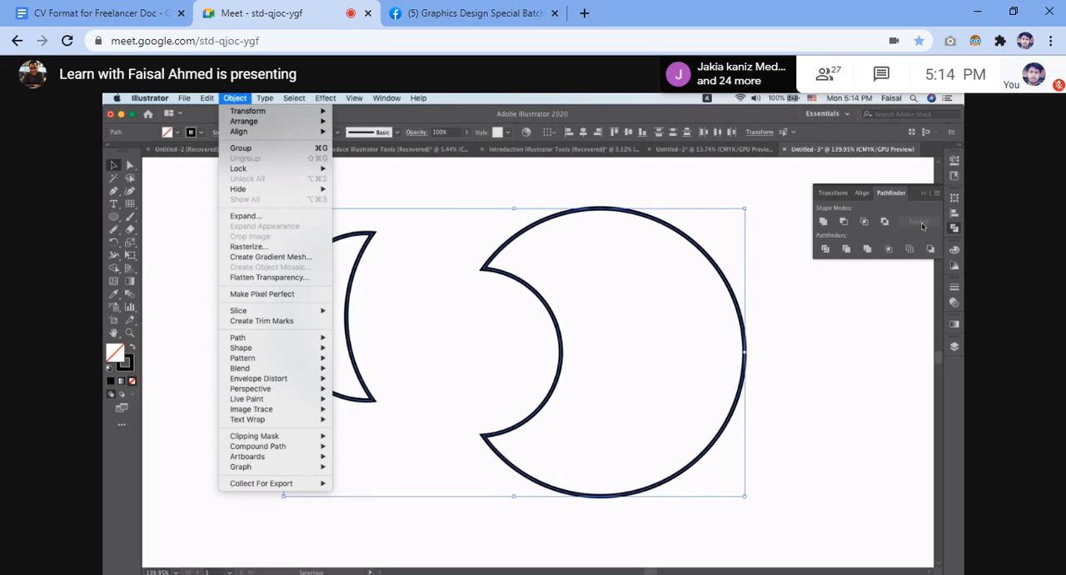
click(421, 184)
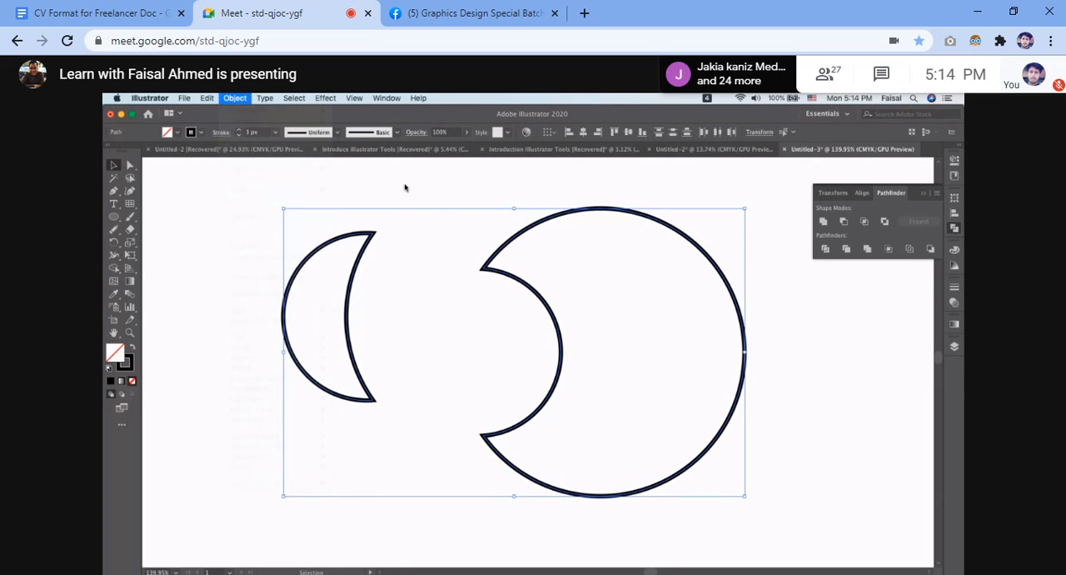
drag(219, 211, 652, 546)
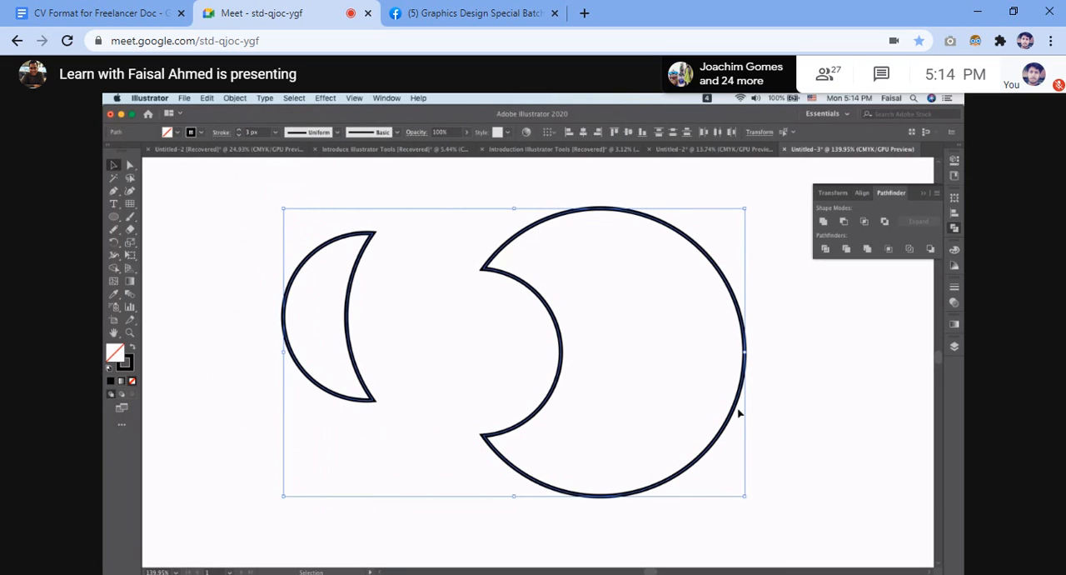
click(767, 380)
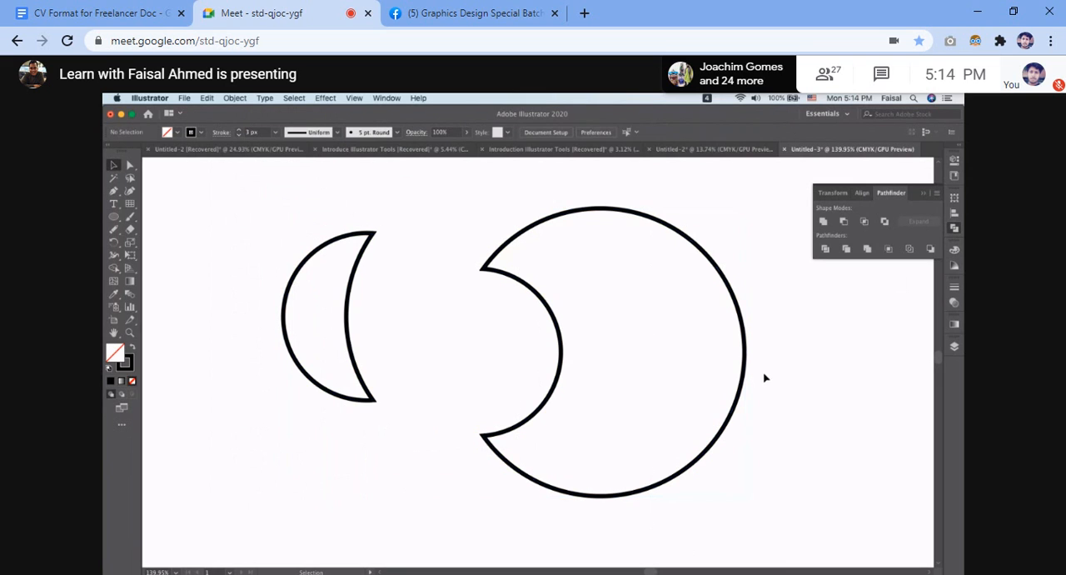
click(236, 98)
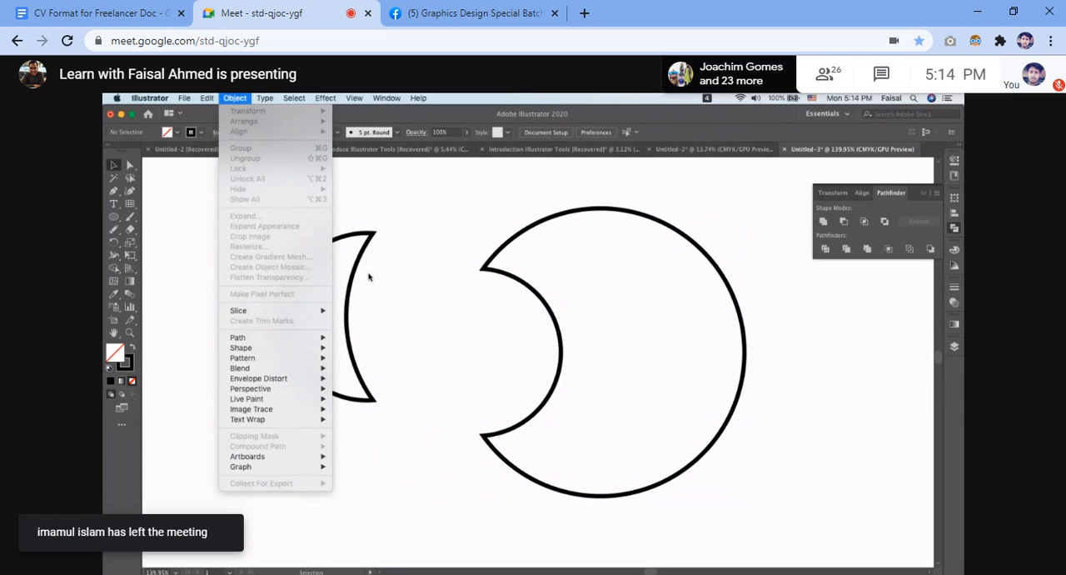
click(255, 205)
Select both pieces again, look through the object commands for them, including Envelope Distort, and clear the selection.
drag(254, 202, 502, 355)
right_click(502, 355)
click(241, 182)
drag(241, 182, 773, 541)
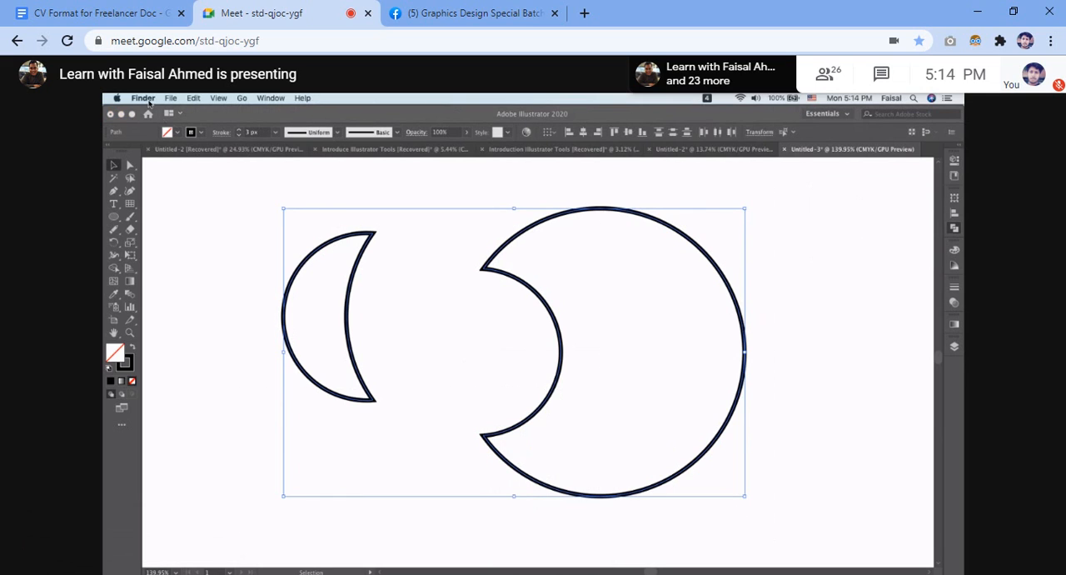
click(208, 113)
click(236, 98)
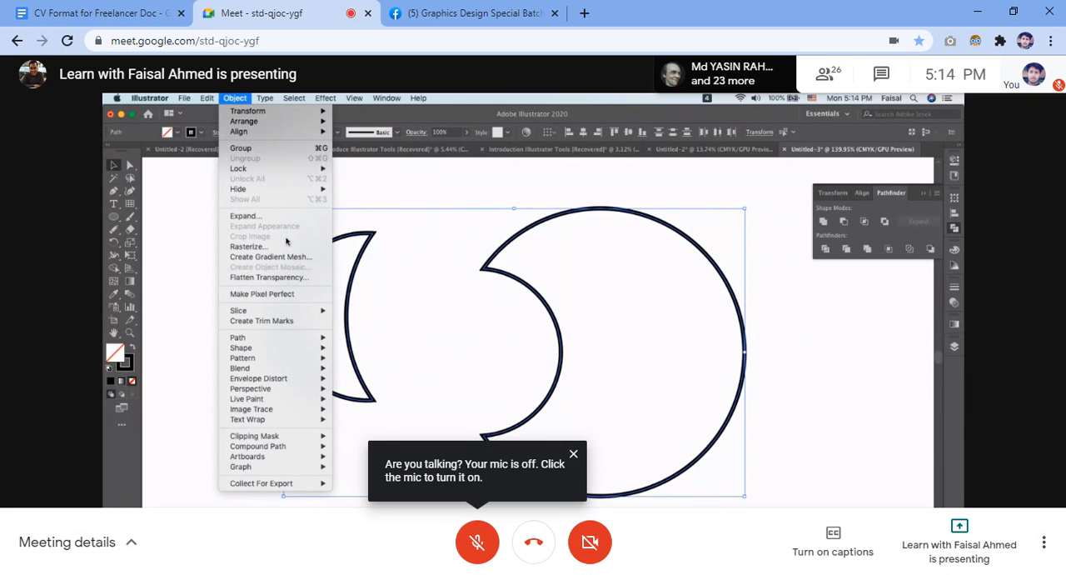
mouse_move(281, 340)
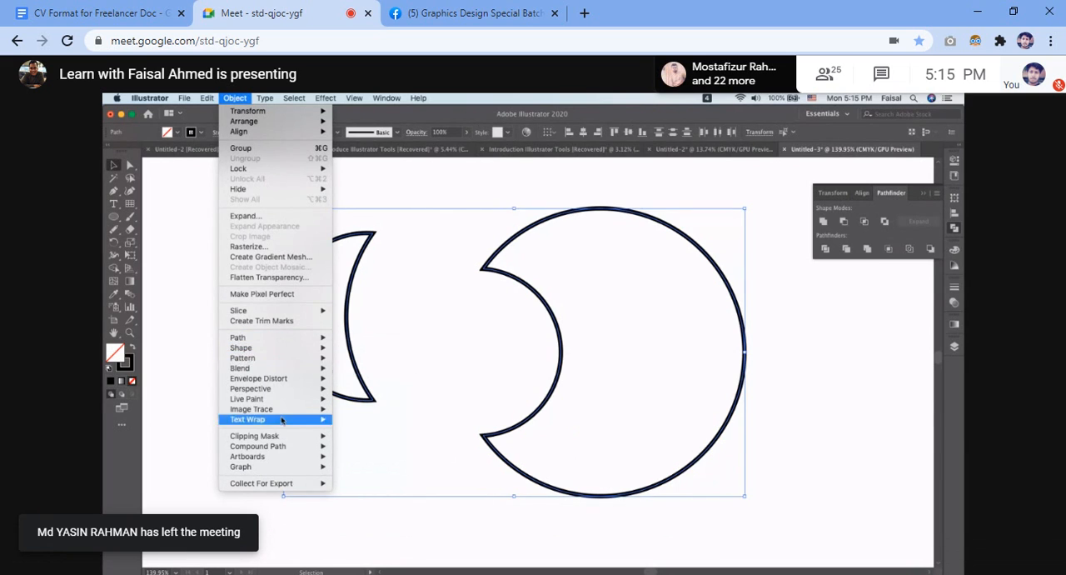
mouse_move(298, 381)
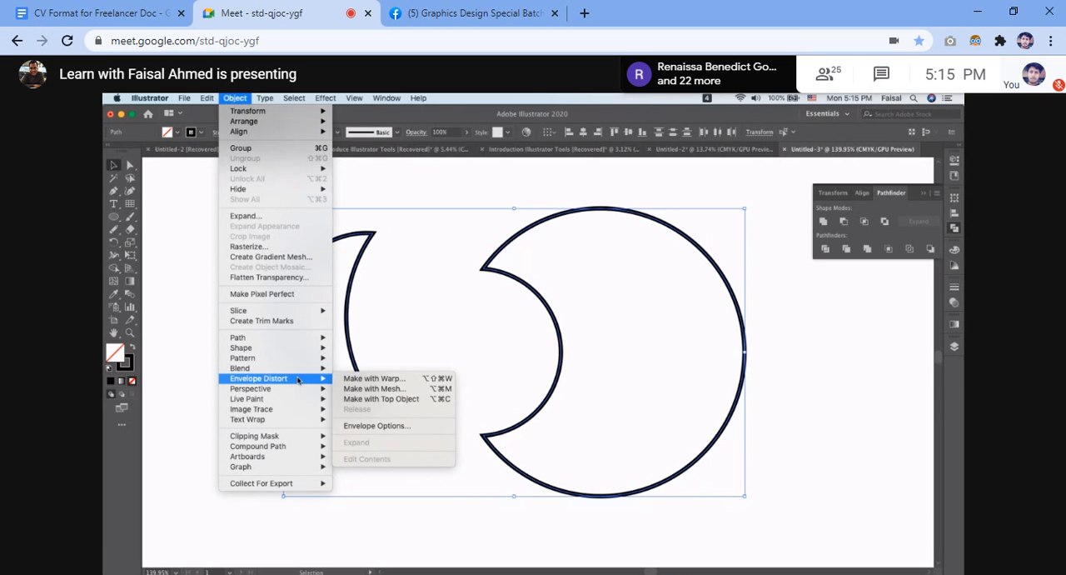
click(800, 339)
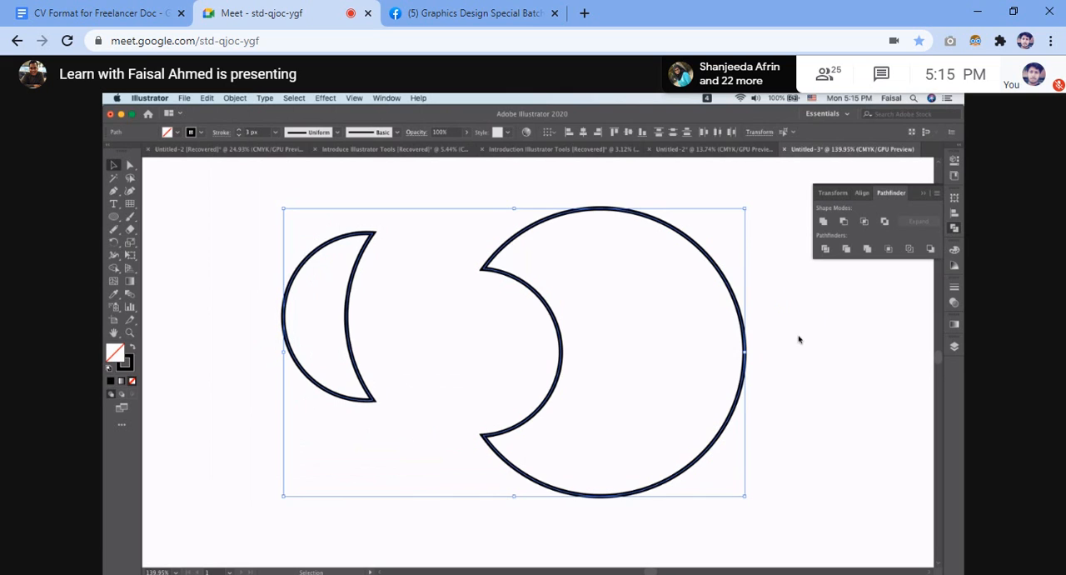
click(849, 328)
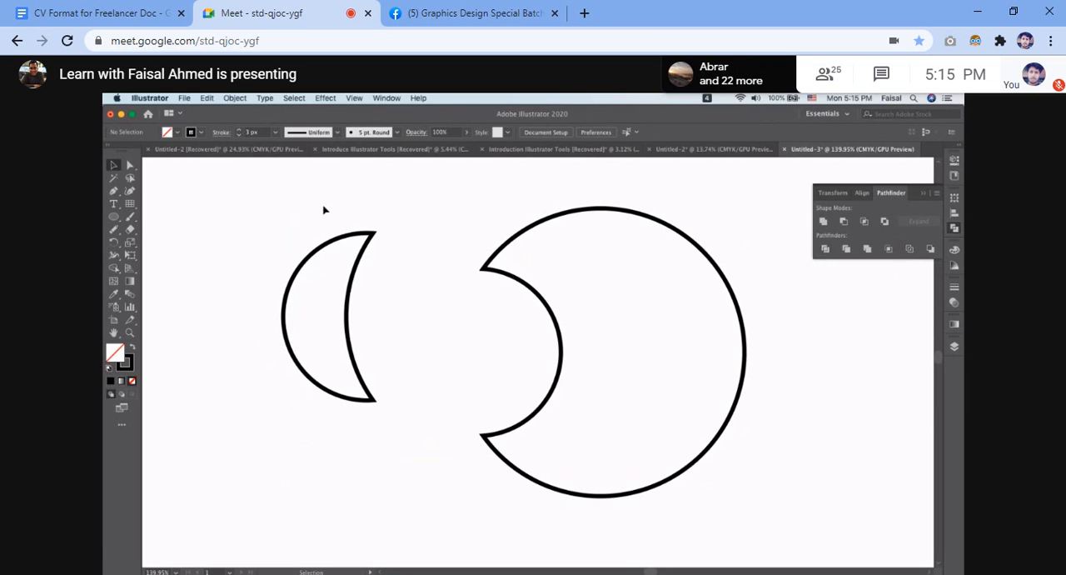
Move the crescent and the large notched piece together off the artboard to free up drawing space.
scroll(211, 204, down, 2)
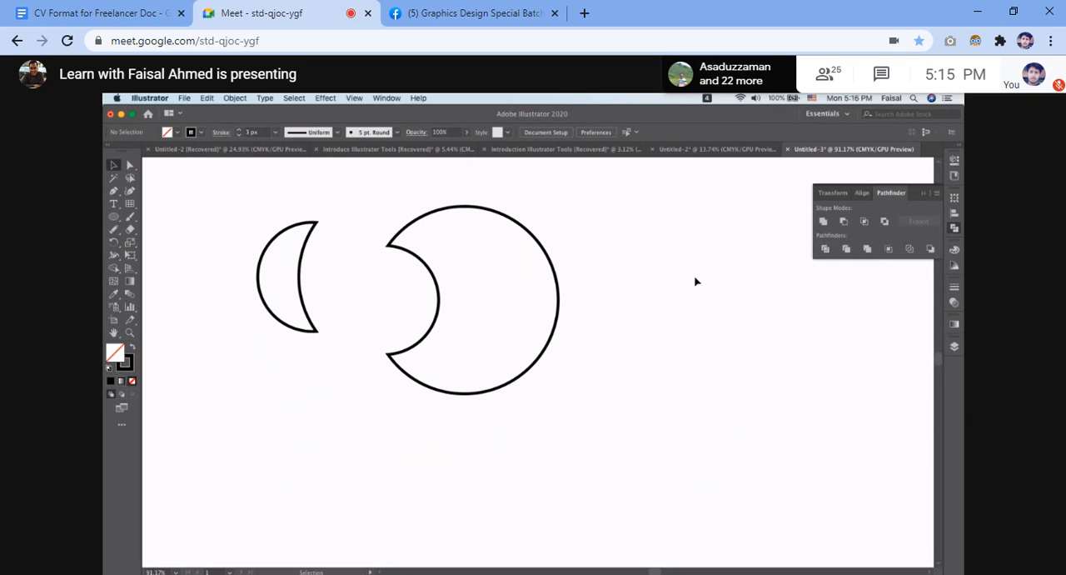
scroll(262, 222, down, 3)
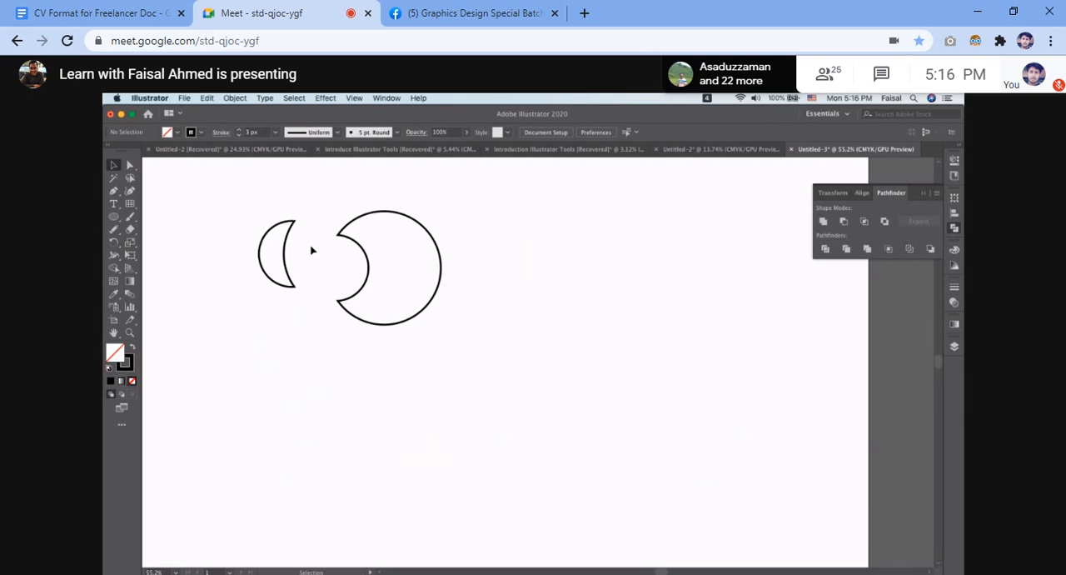
scroll(311, 250, down, 2)
drag(228, 228, 459, 341)
drag(395, 257, 888, 404)
scroll(338, 259, up, 4)
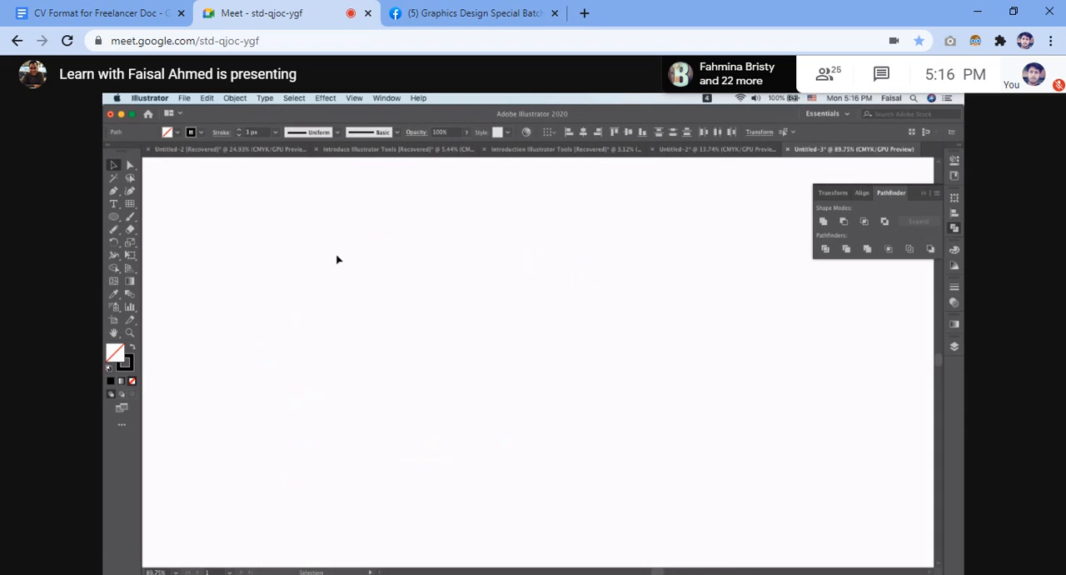
Draw two unfilled circles side by side with the Ellipse tool, about 306 px and 208 px in diameter.
scroll(337, 259, down, 2)
key(l)
drag(407, 306, 457, 377)
drag(554, 301, 598, 349)
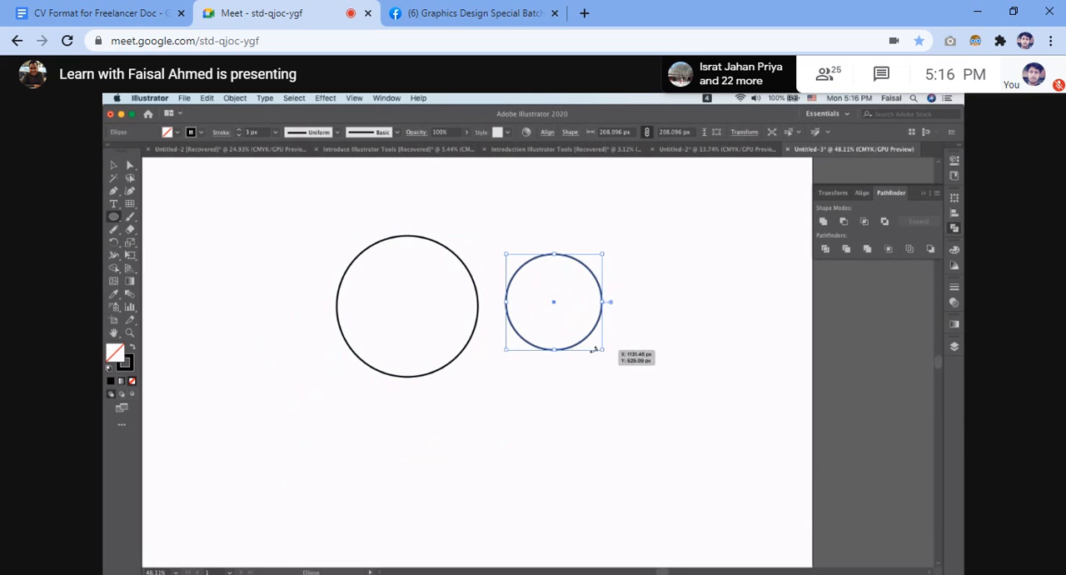
Move the smaller circle so it overlaps the lower edge of the larger circle, centred on it horizontally.
click(113, 165)
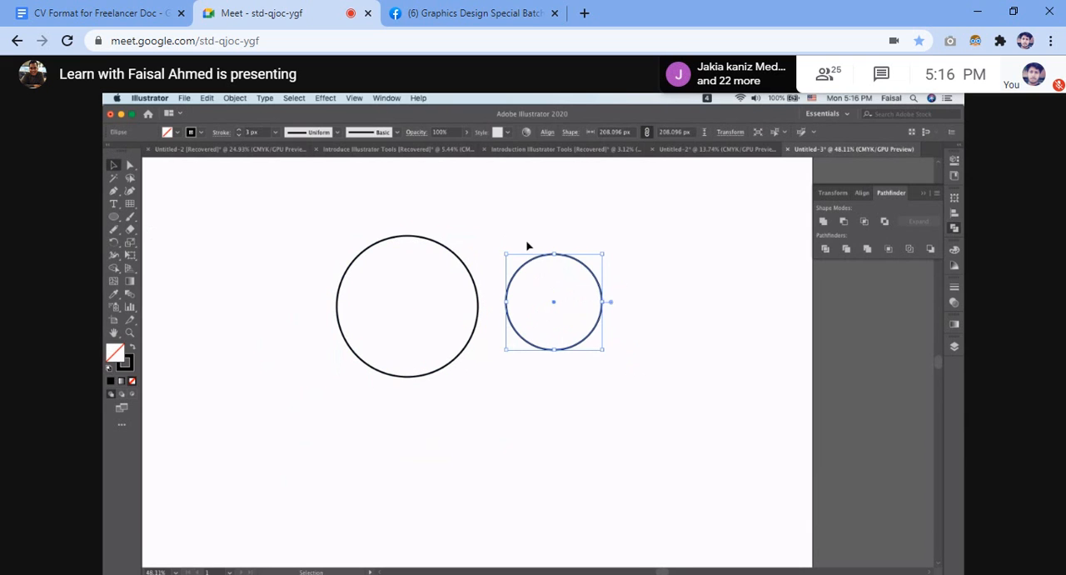
click(639, 245)
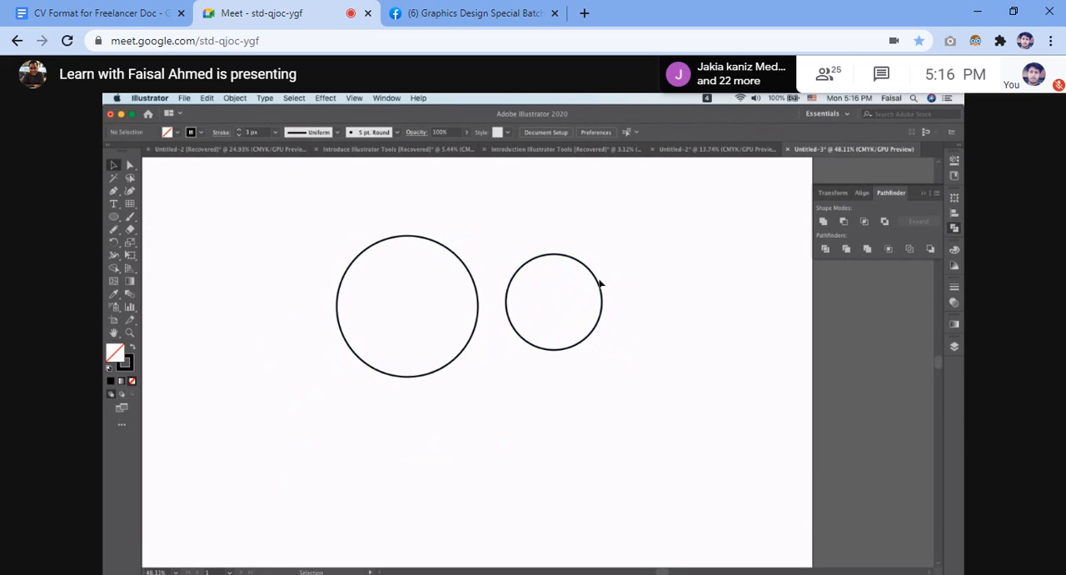
drag(599, 287, 449, 349)
drag(448, 348, 447, 347)
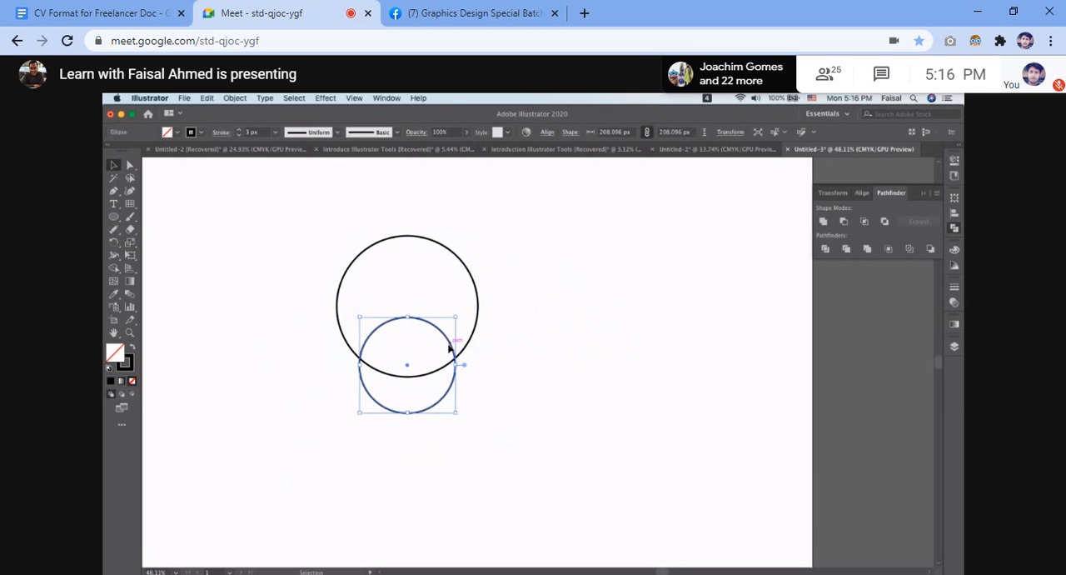
click(559, 320)
Apply the Divide pathfinder to the two overlapping circles and move the result slightly upward.
drag(253, 245, 457, 453)
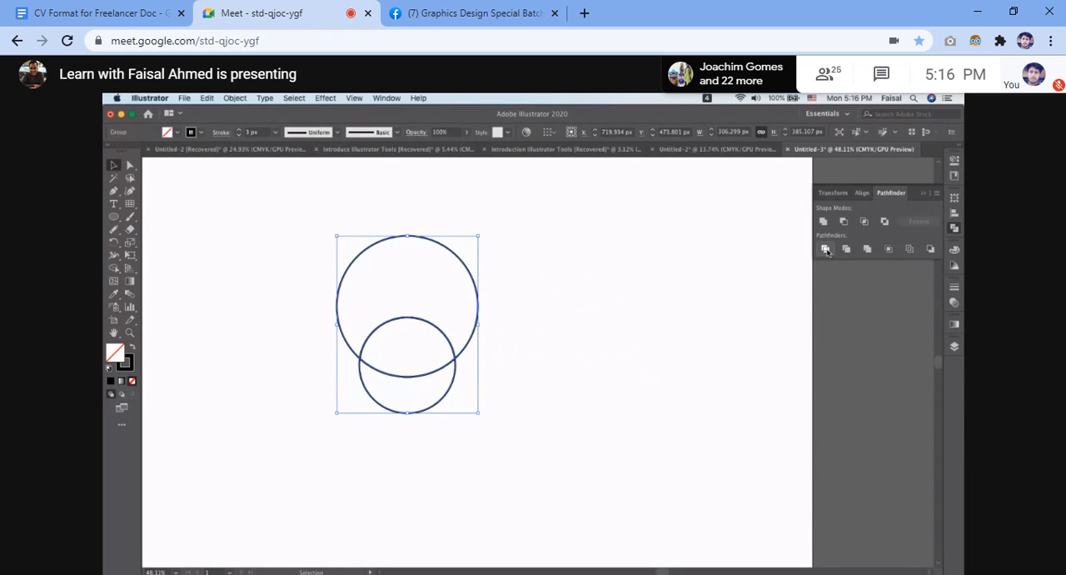
click(563, 332)
scroll(563, 331, up, 1)
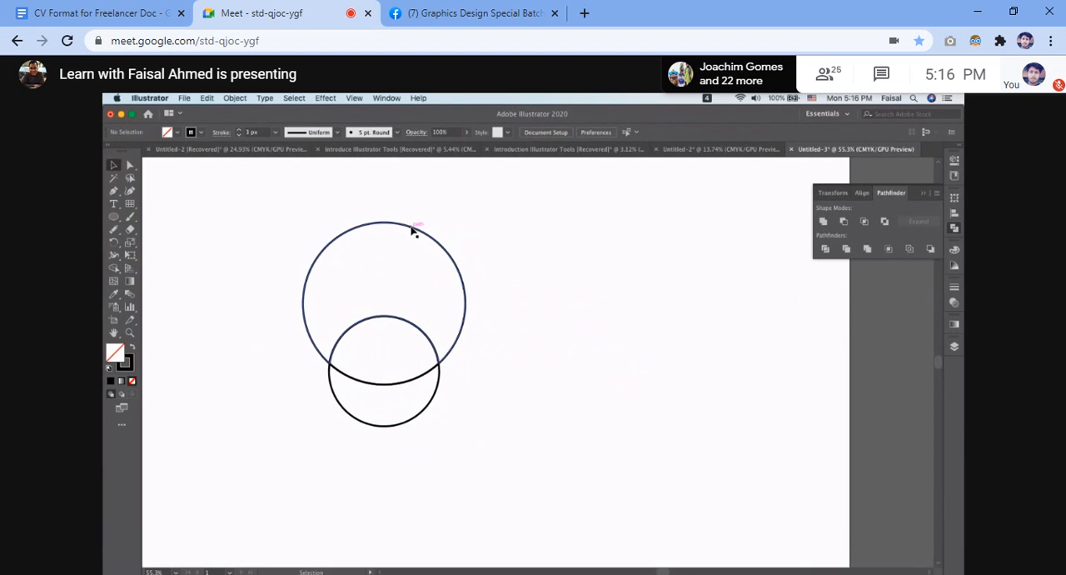
drag(414, 231, 412, 213)
click(229, 213)
Select the divided circles, ungroup them and clear the selection.
scroll(229, 213, up, 5)
scroll(229, 213, left, 5)
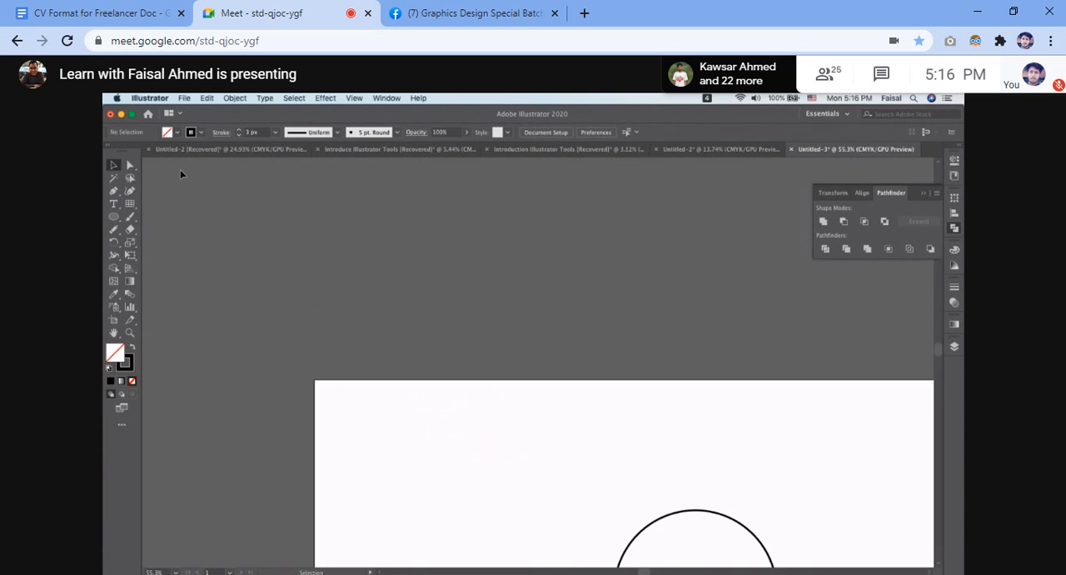
scroll(438, 403, down, 3)
scroll(439, 402, right, 2)
scroll(437, 402, up, 5)
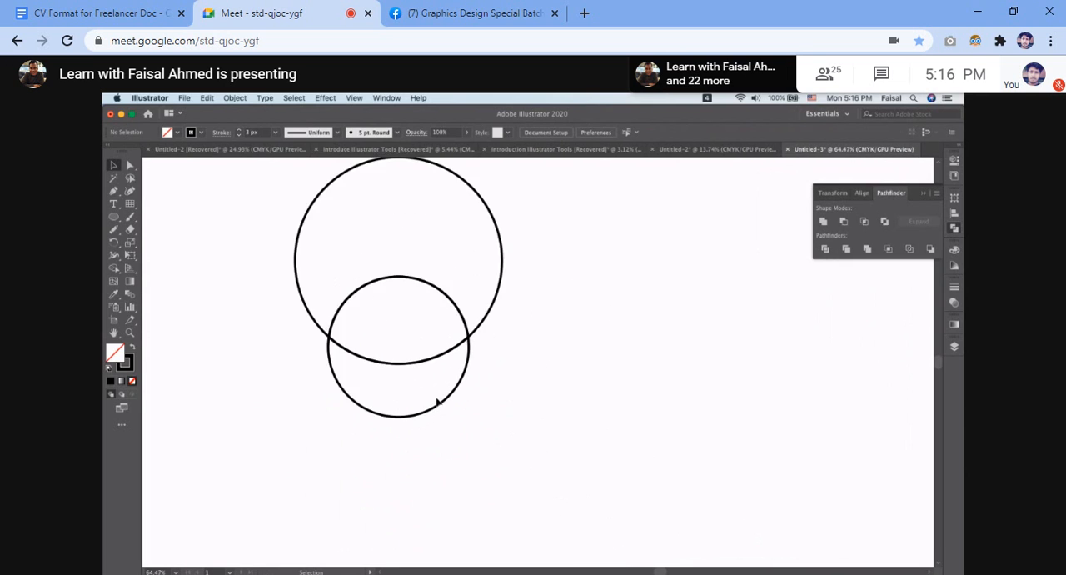
scroll(437, 402, down, 4)
drag(307, 270, 501, 428)
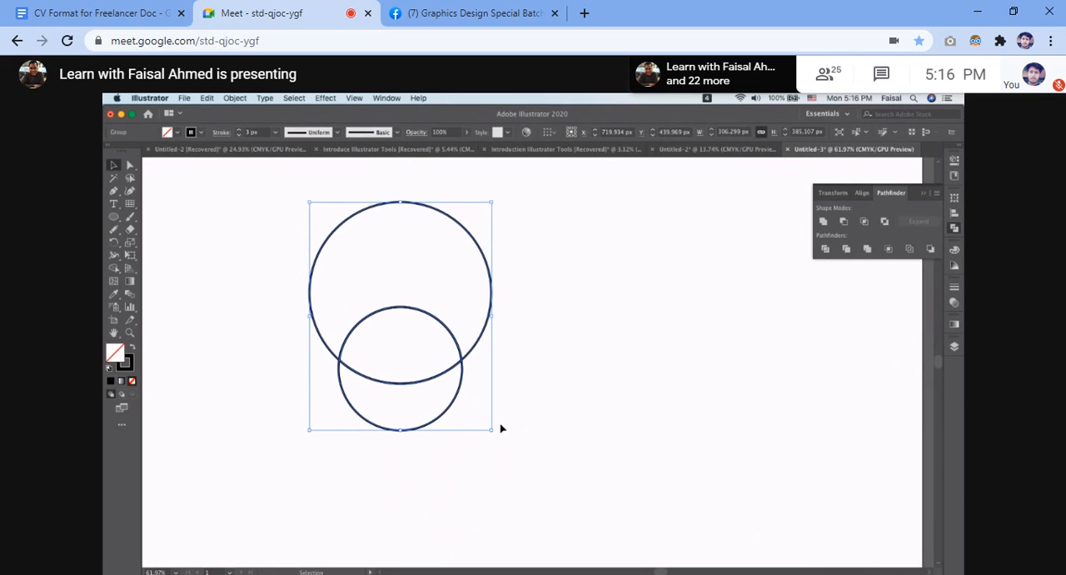
click(235, 97)
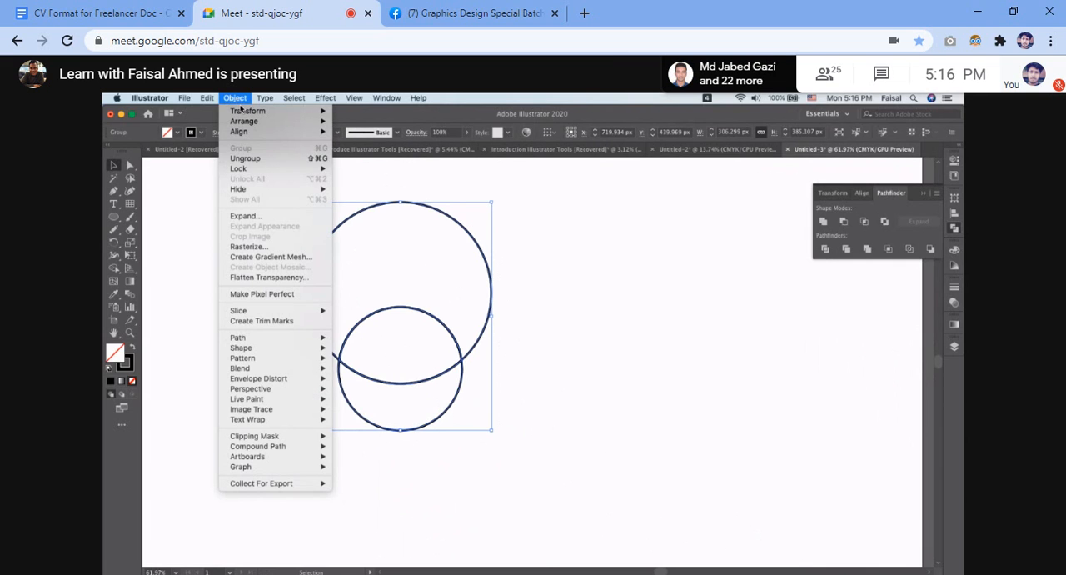
click(265, 159)
click(676, 331)
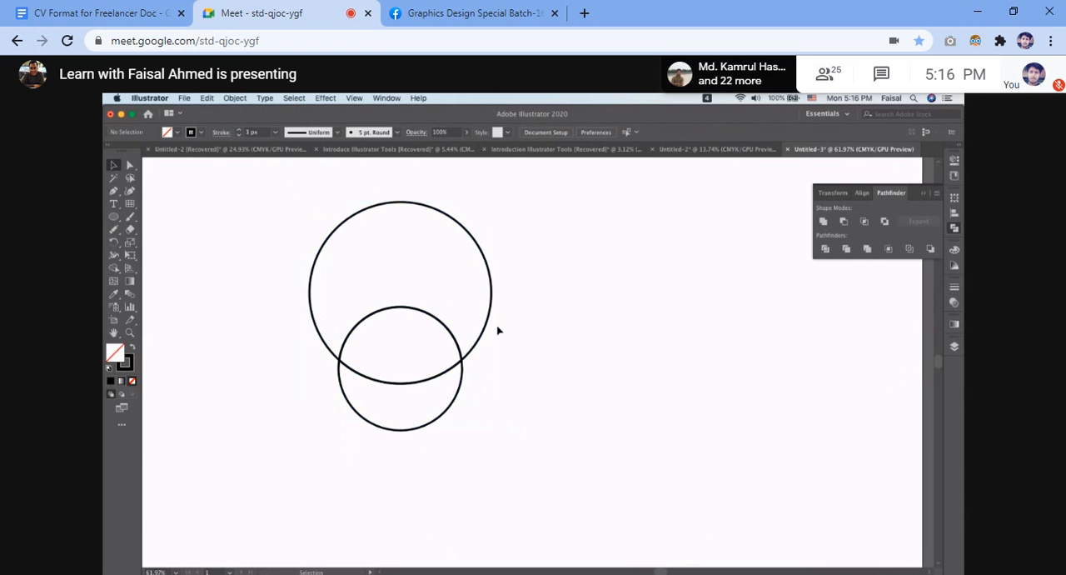
Pull the divided pieces apart, with the lower crescent to the right, the lens to the lower left and the large notched piece upward.
scroll(498, 328, up, 5)
scroll(498, 328, left, 5)
scroll(498, 328, down, 1)
drag(207, 281, 432, 441)
scroll(413, 430, down, 3)
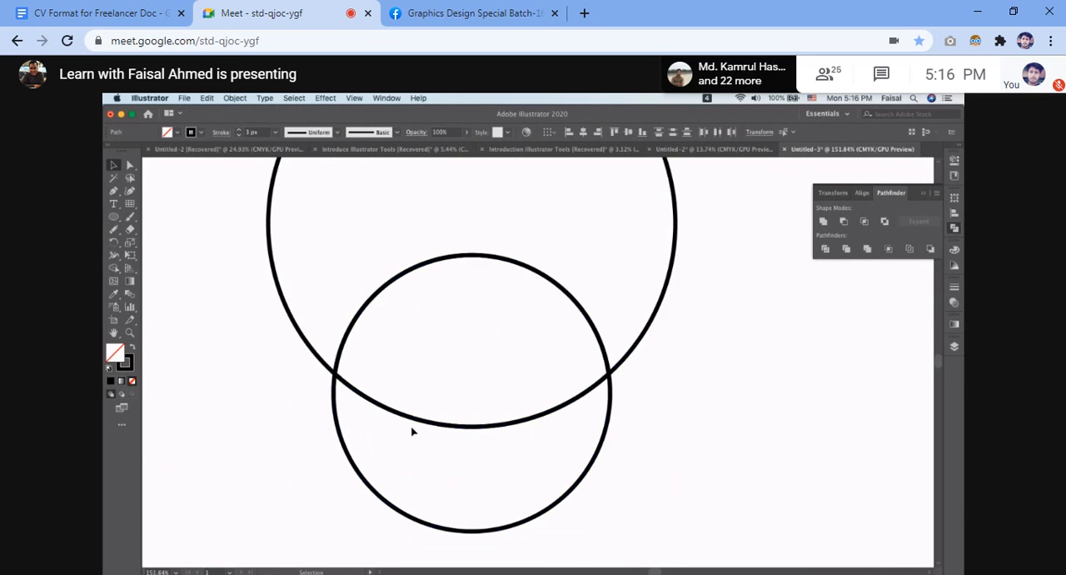
click(633, 425)
drag(563, 429, 847, 387)
drag(519, 326, 368, 421)
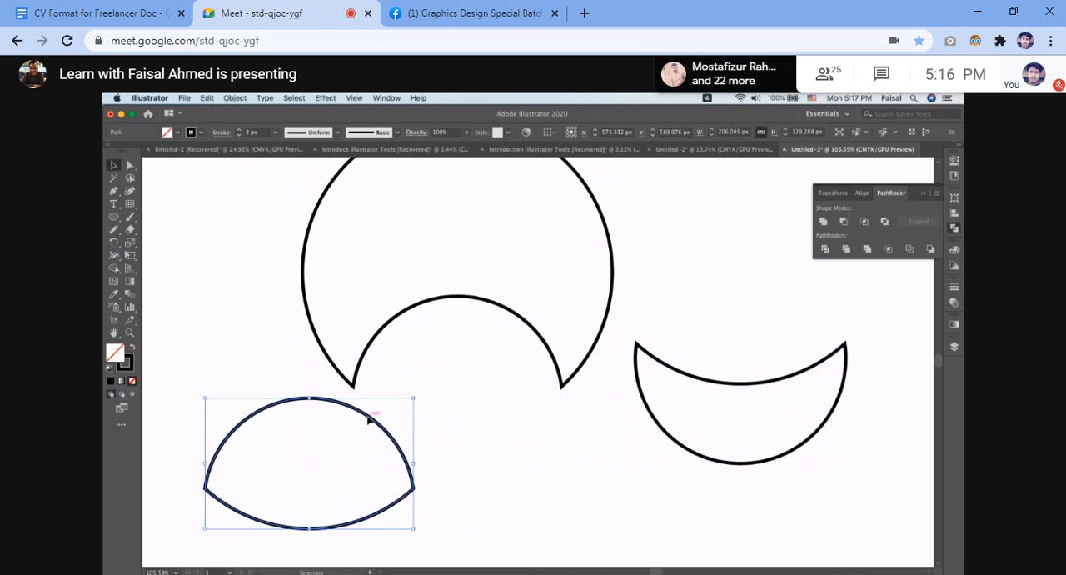
scroll(367, 421, down, 4)
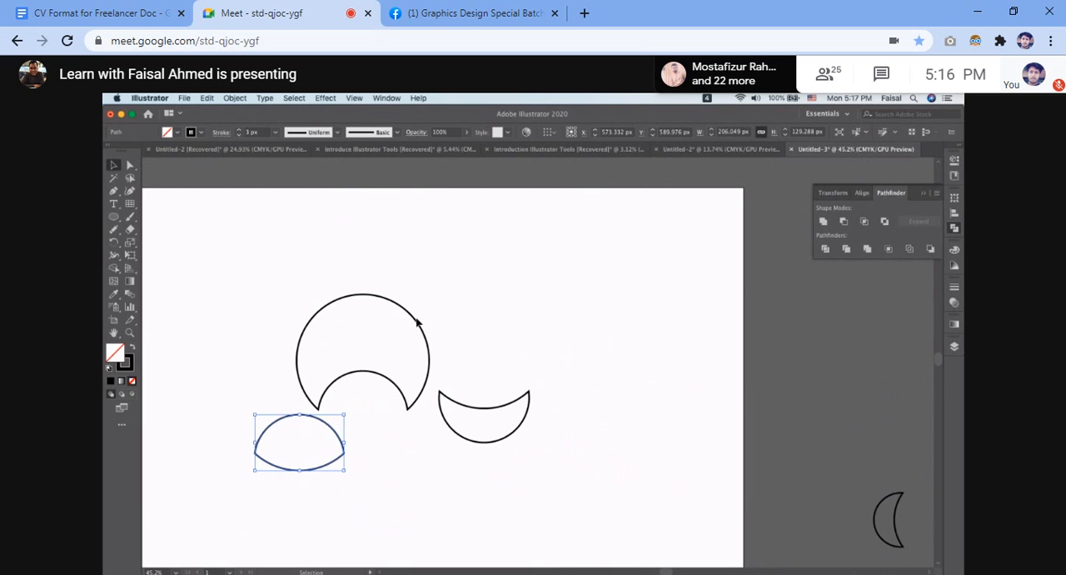
drag(417, 323, 386, 249)
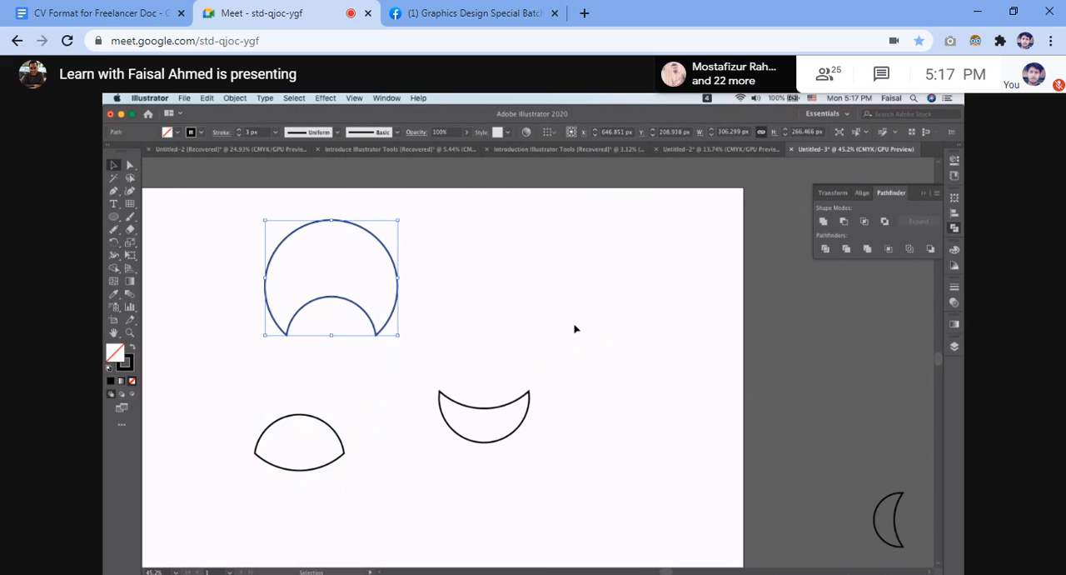
click(475, 361)
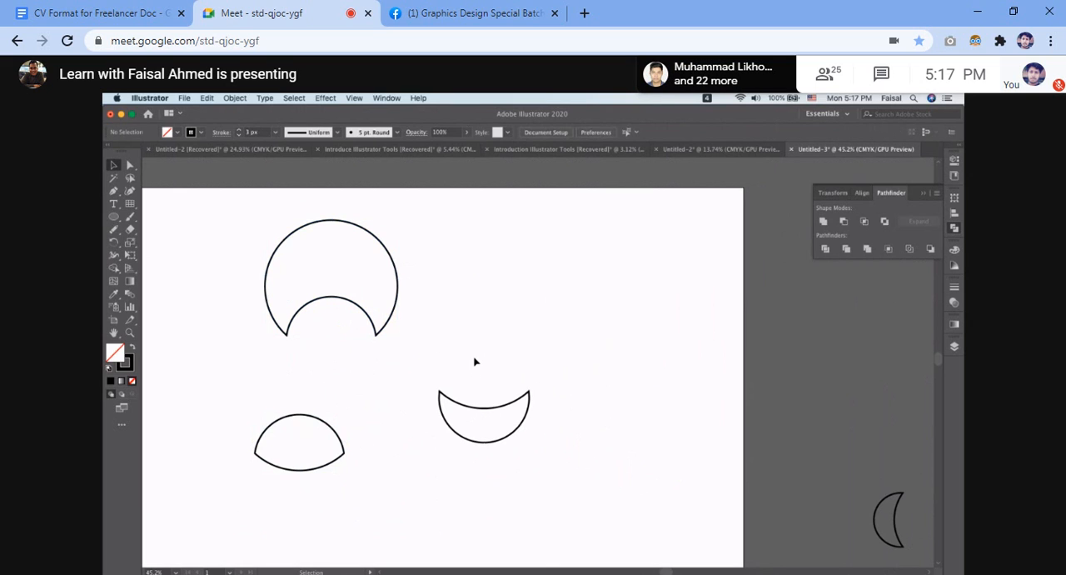
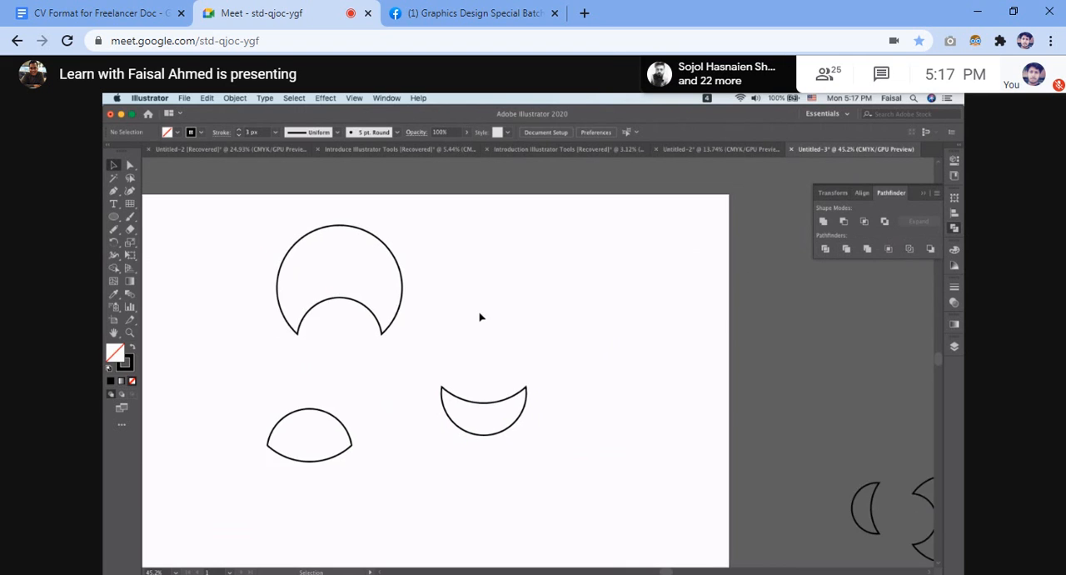
Move the three divided circle pieces off the artboard to its right side.
scroll(481, 316, down, 3)
drag(361, 281, 488, 449)
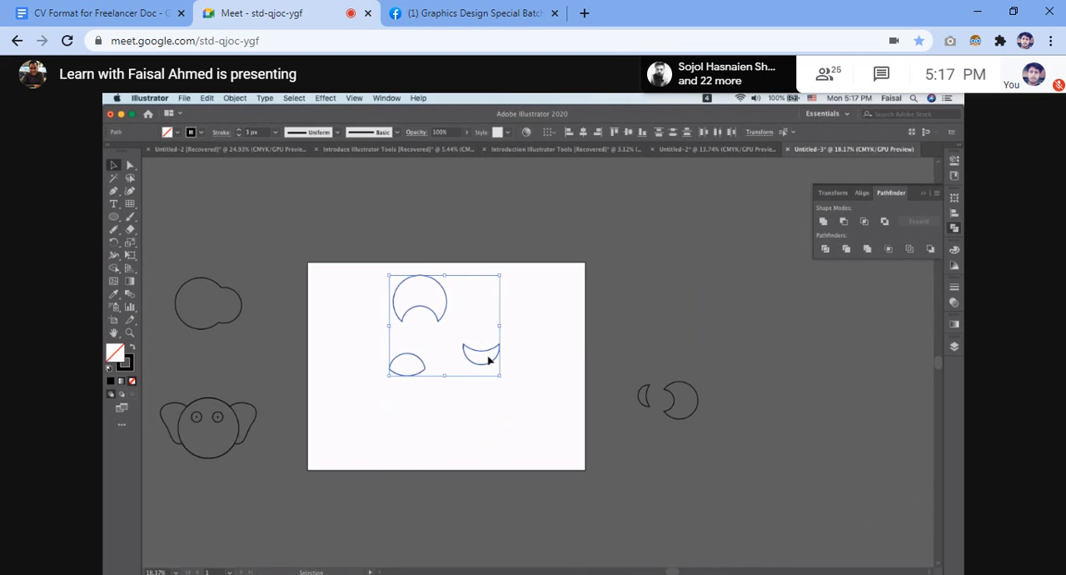
drag(489, 360, 737, 387)
drag(352, 274, 534, 444)
drag(442, 295, 761, 302)
Draw a circle about 355 px in diameter in the upper part of the empty artboard.
scroll(761, 301, up, 5)
scroll(761, 302, left, 4)
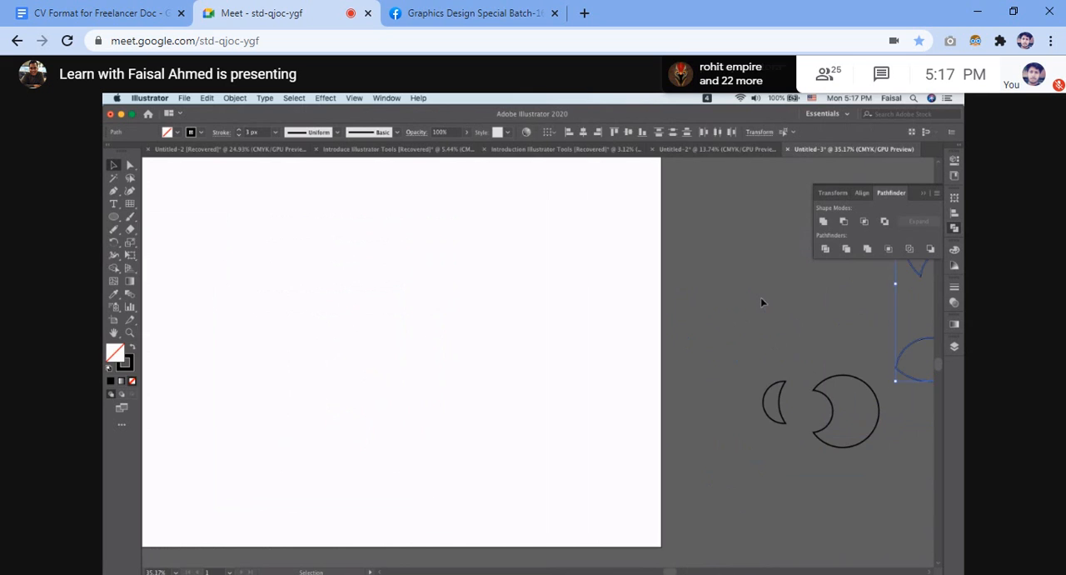
scroll(759, 301, down, 3)
click(113, 217)
drag(432, 280, 470, 326)
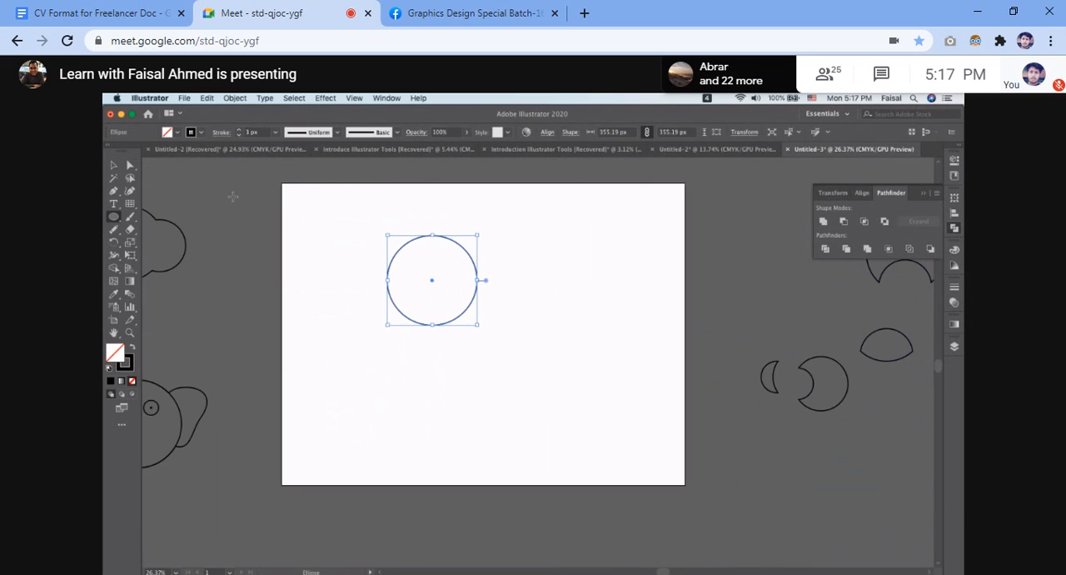
click(115, 167)
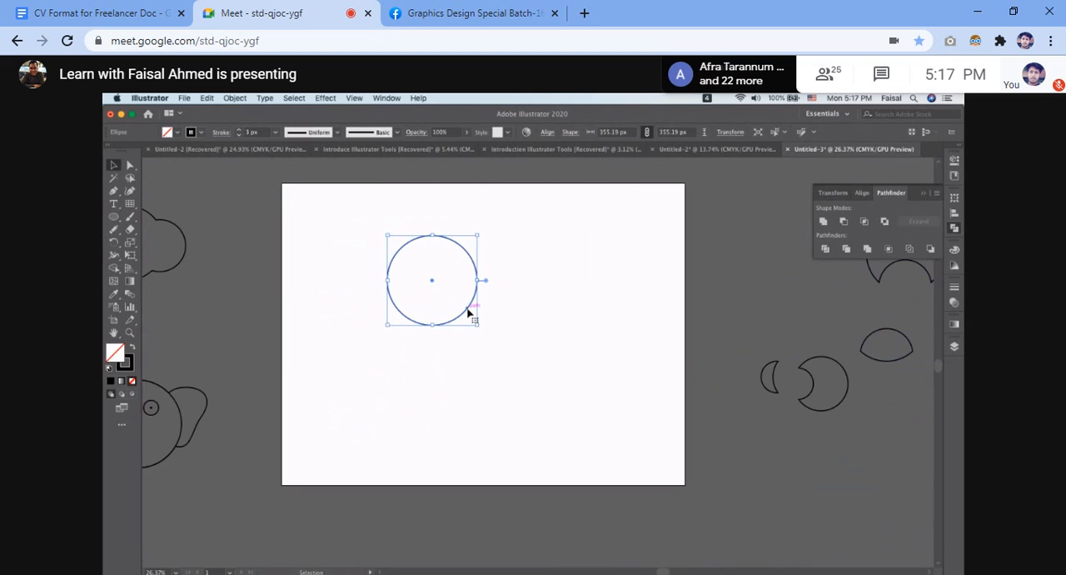
Duplicate the circle into overlapping copies at the centre, upper right, lower left, lower right and top of a flower-like cluster.
drag(470, 312, 500, 345)
drag(509, 303, 545, 276)
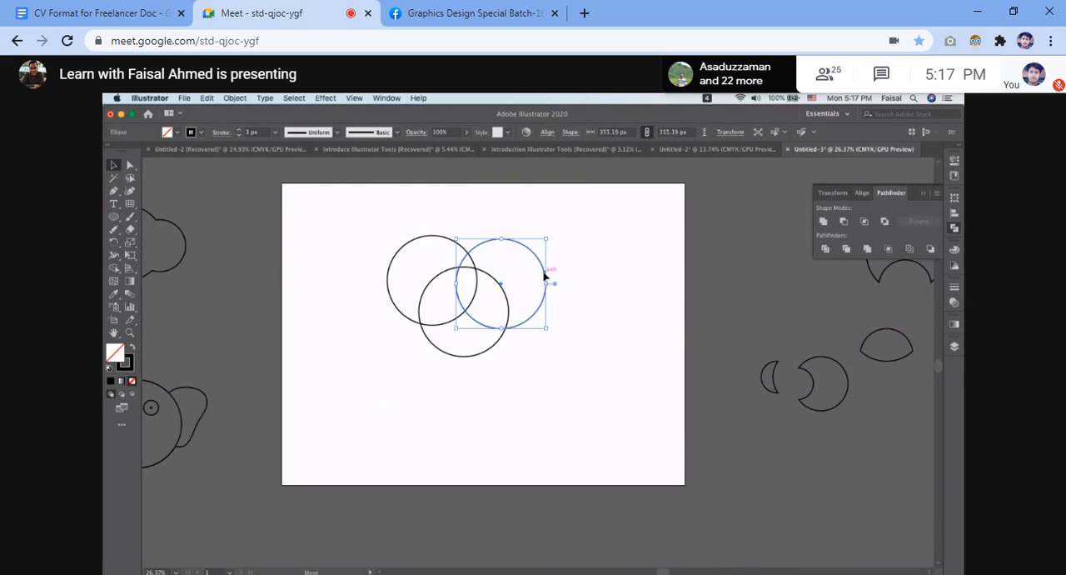
drag(452, 360, 518, 386)
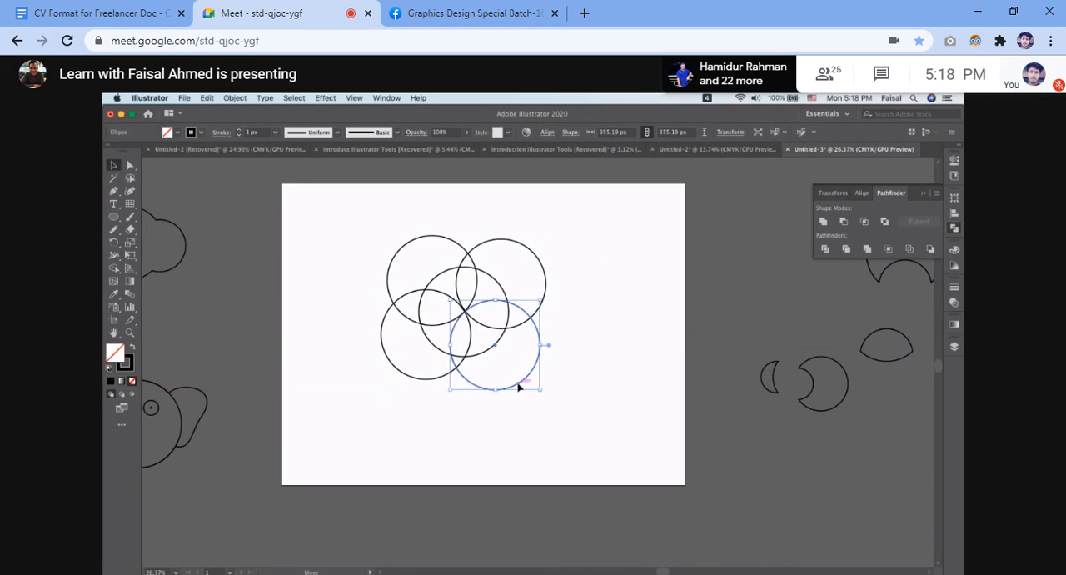
click(598, 363)
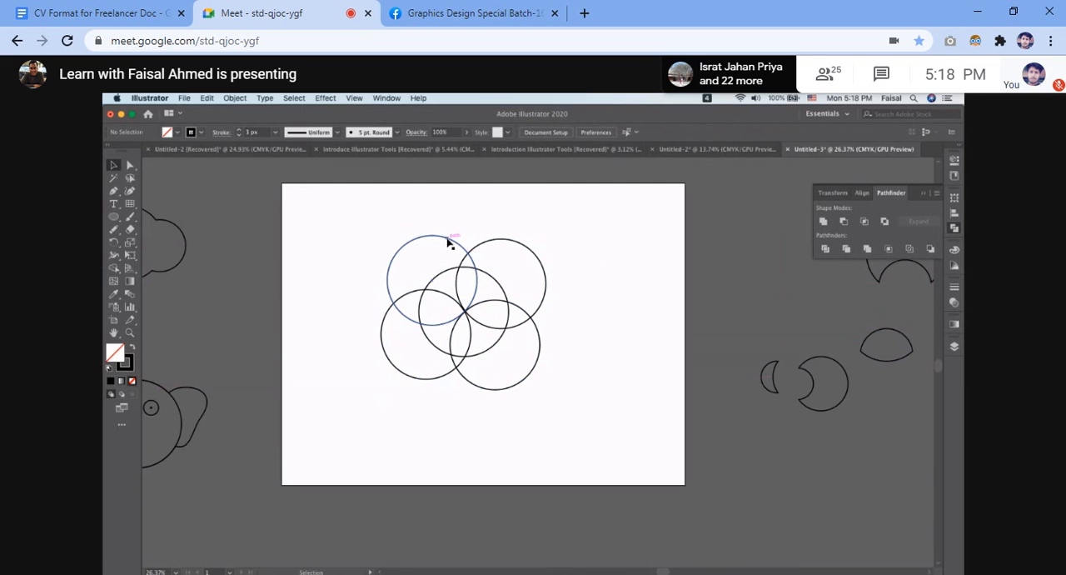
drag(448, 243, 487, 220)
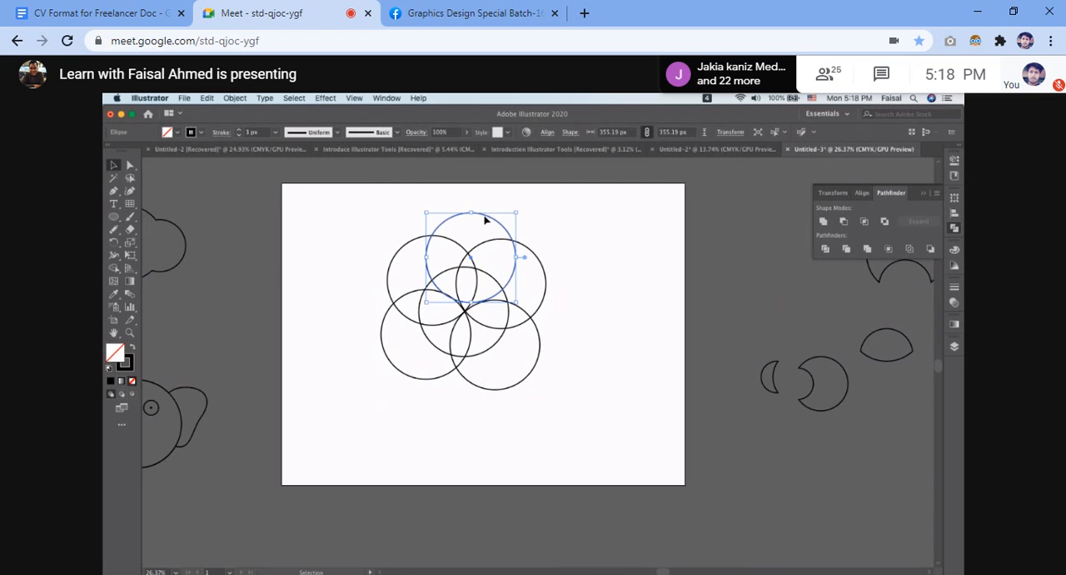
Add a seventh overlapping circle at the bottom of the cluster, between the two lower circles, and clear the selection.
scroll(620, 324, down, 1)
scroll(620, 324, right, 1)
drag(498, 377, 464, 396)
scroll(466, 399, up, 5)
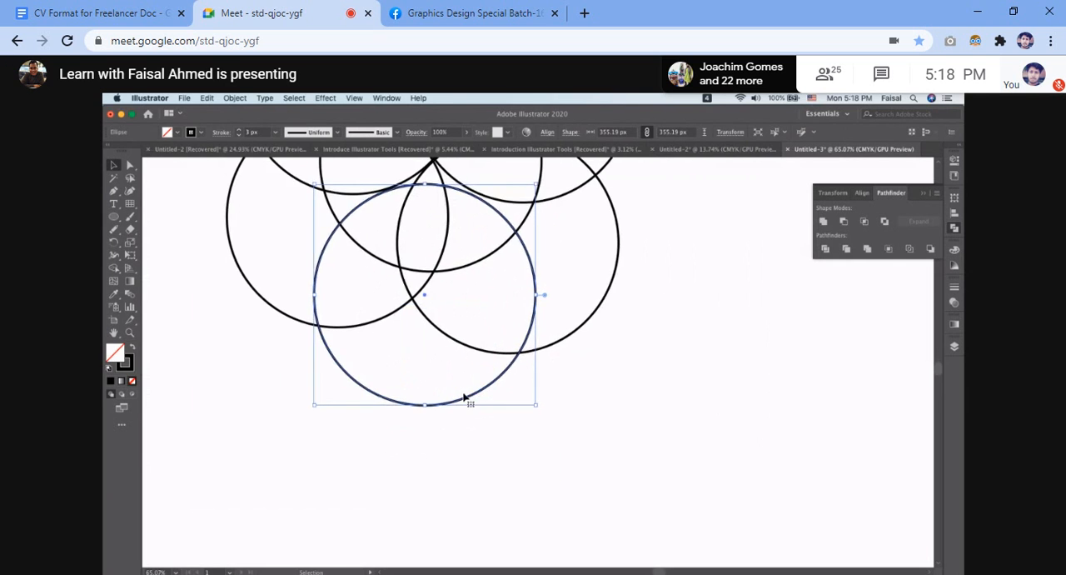
click(549, 456)
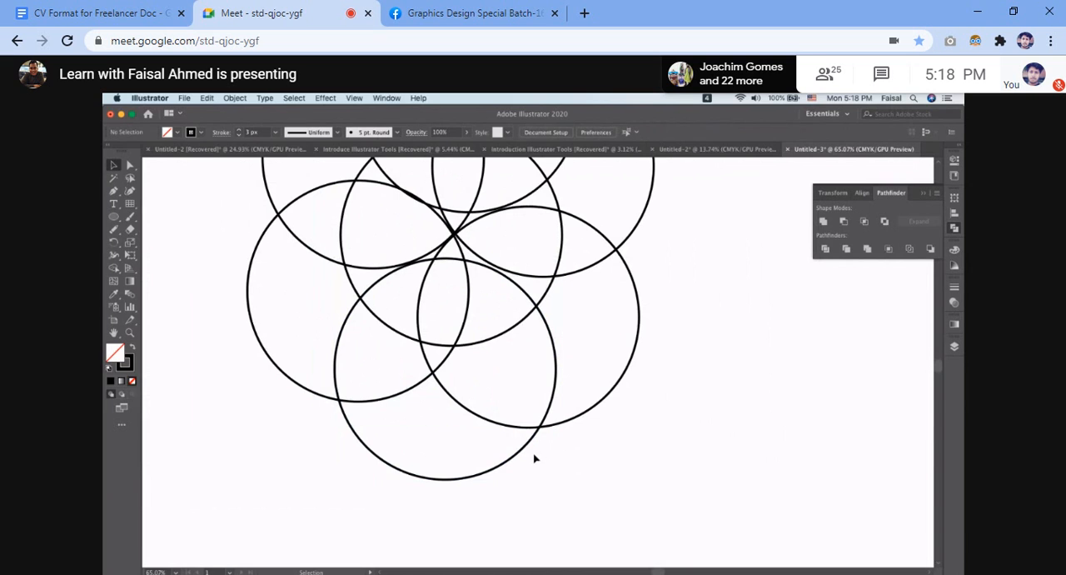
drag(521, 454, 526, 453)
click(728, 441)
scroll(728, 443, down, 3)
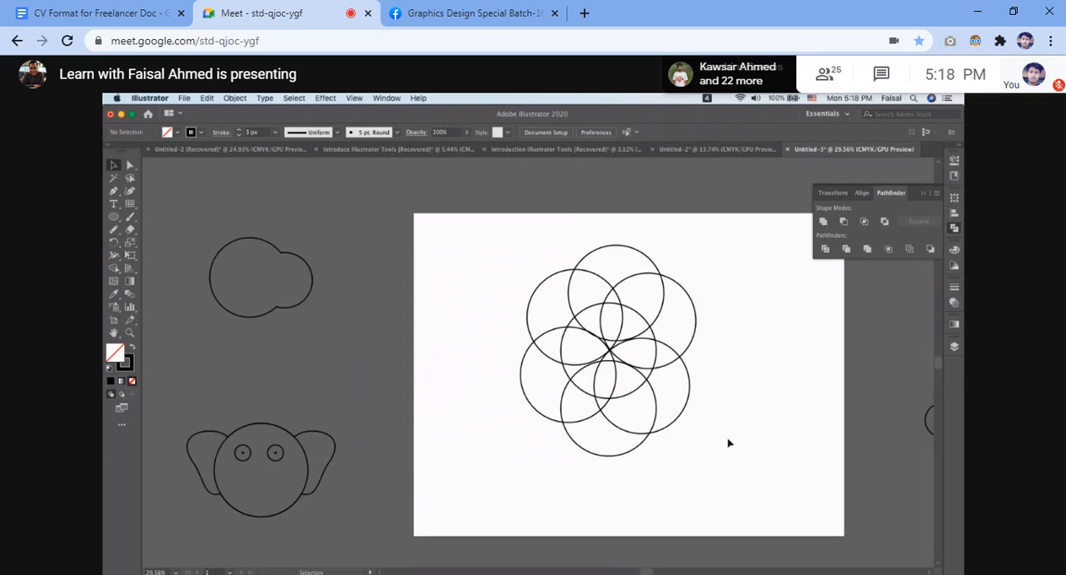
With the top circle selected, show the Color Guide, hide its options and choose the High Contrast 2 harmony rule.
scroll(729, 443, right, 3)
drag(319, 325, 545, 446)
click(560, 285)
click(505, 284)
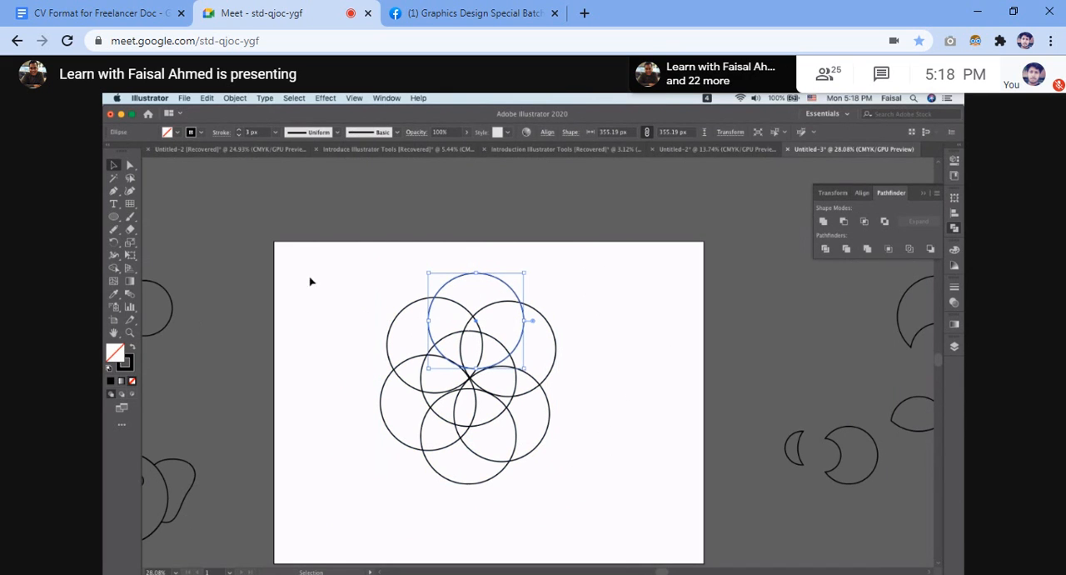
click(954, 266)
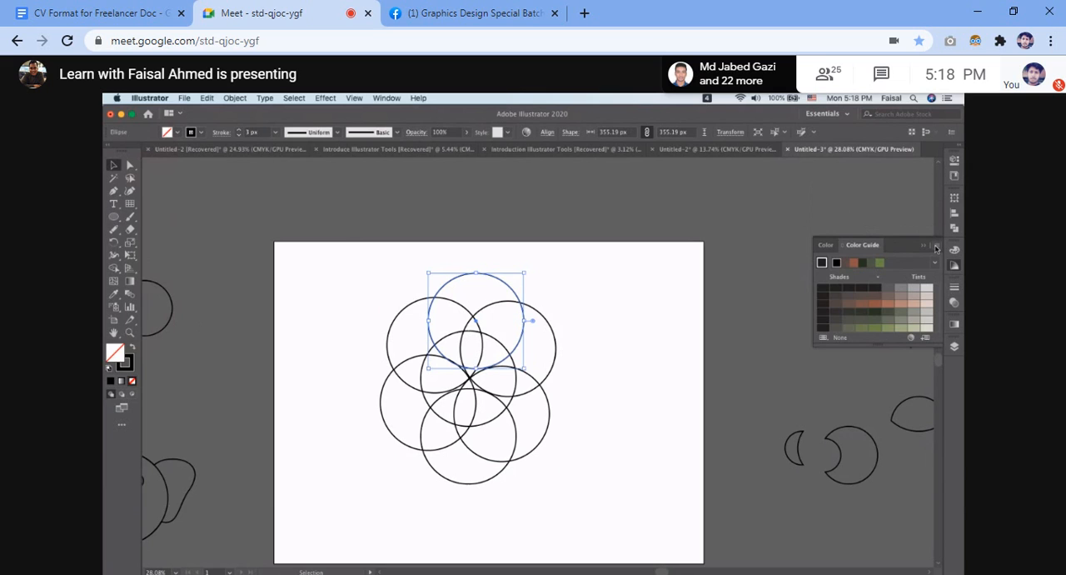
click(937, 248)
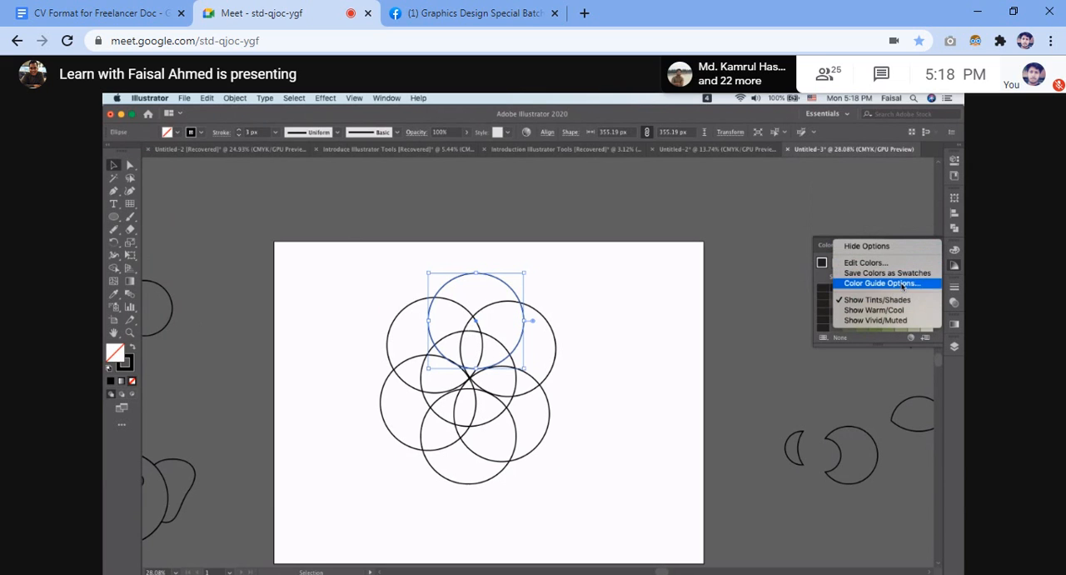
click(904, 247)
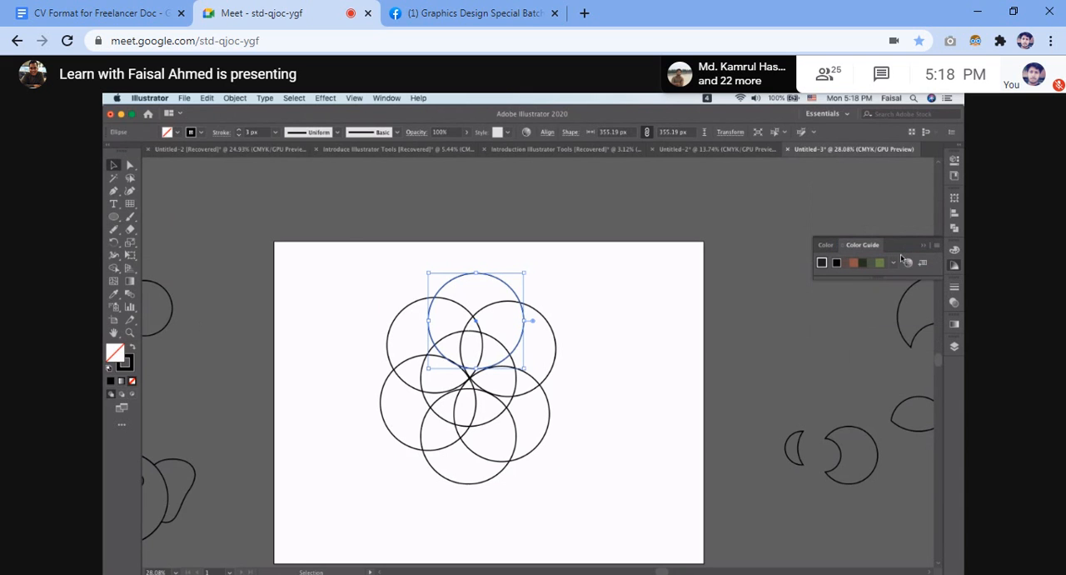
click(894, 262)
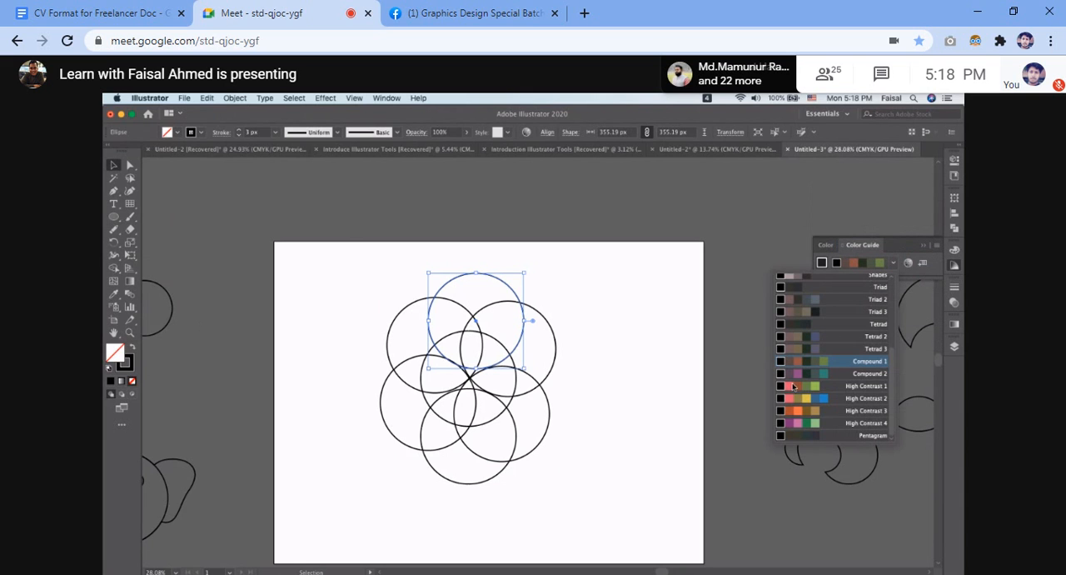
click(787, 400)
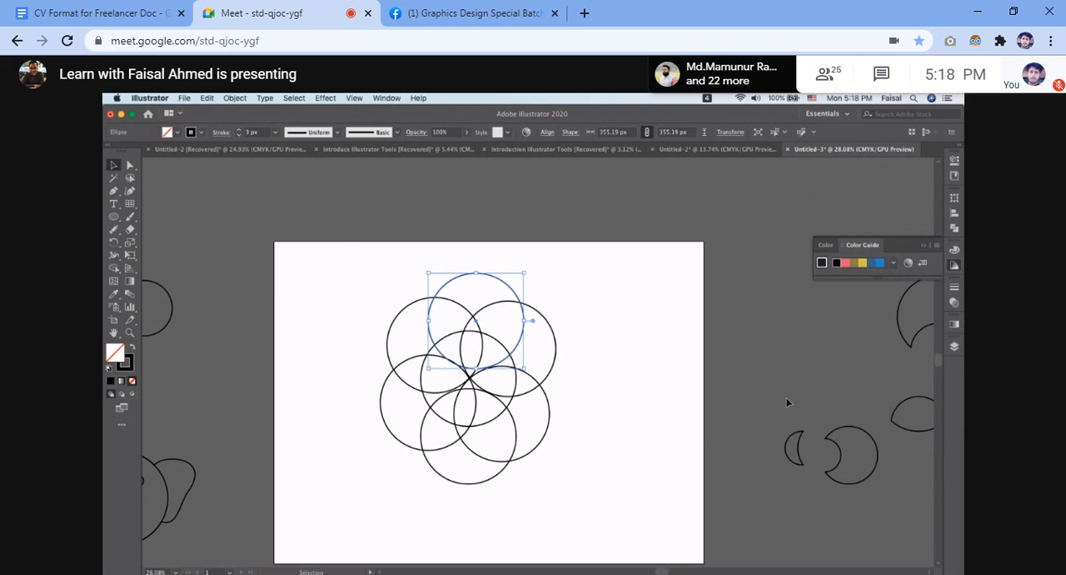
click(684, 326)
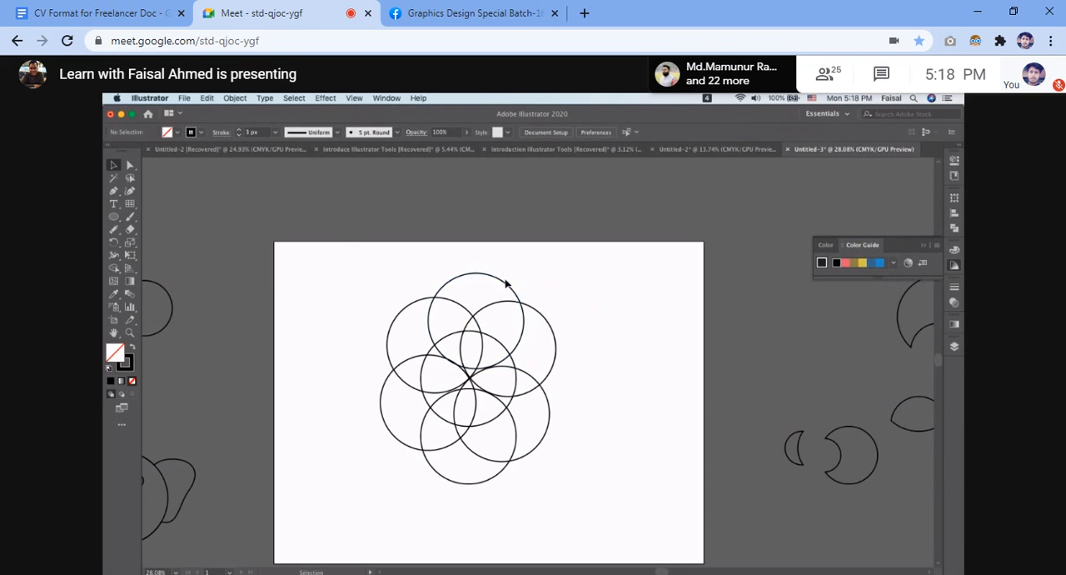
Fill the top circle with bright blue and the upper-left circle with yellow from the High Contrast 2 harmony.
click(505, 284)
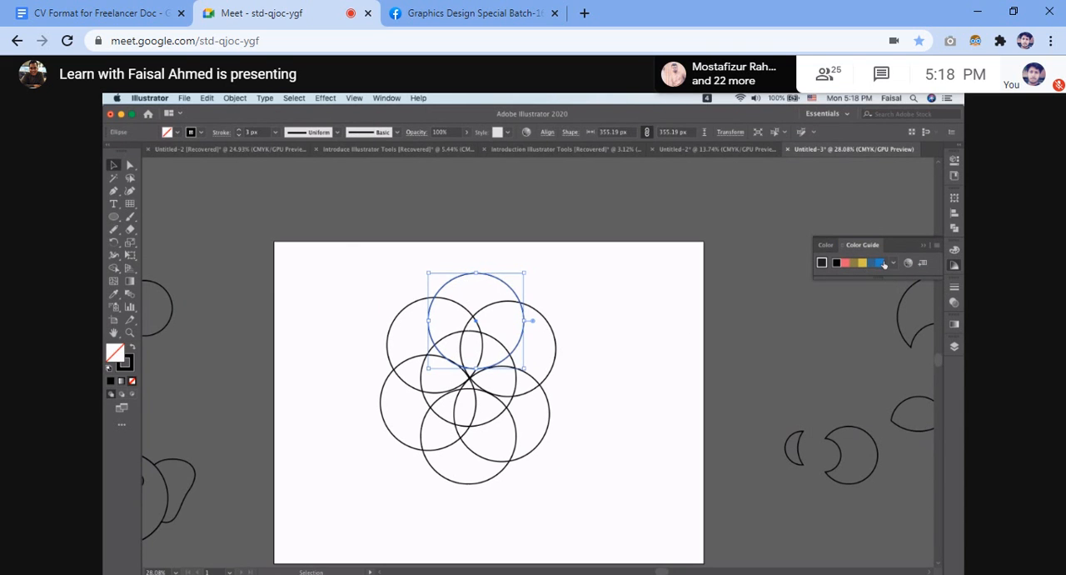
click(880, 263)
click(631, 314)
click(417, 303)
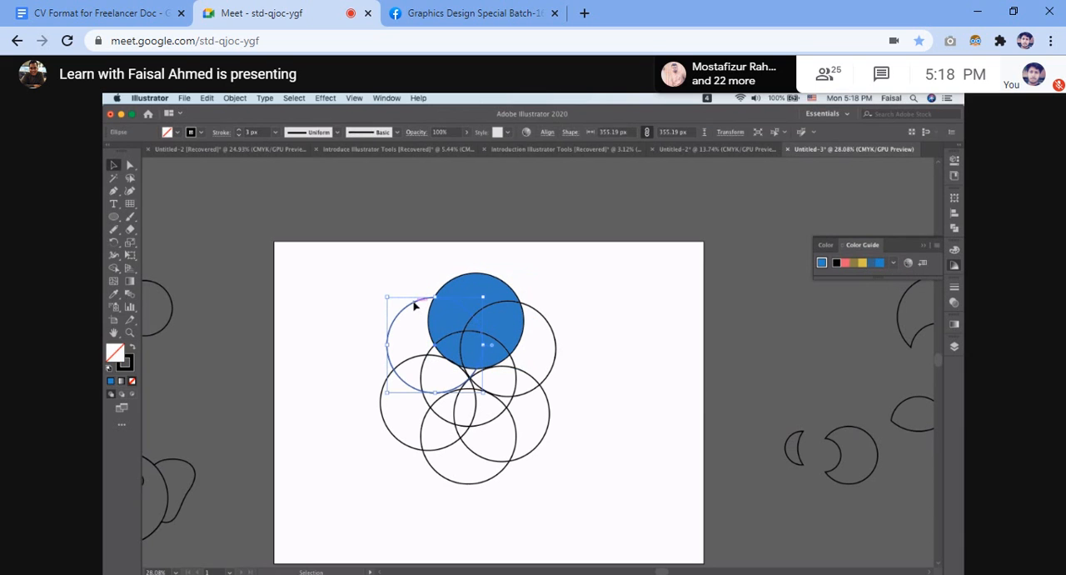
click(862, 263)
click(621, 323)
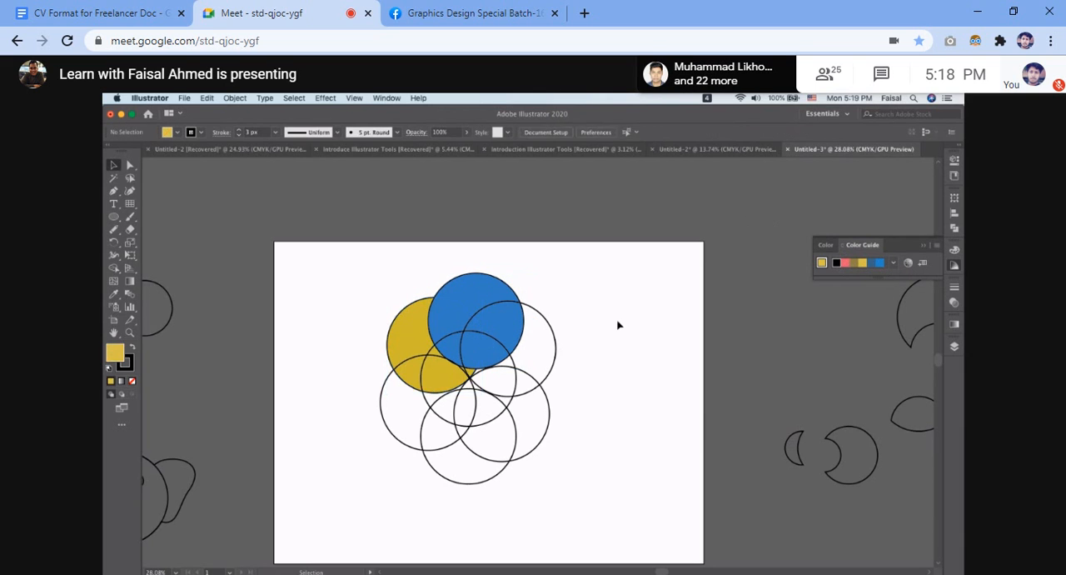
Fill the upper-right circle with the dark blue of the High Contrast 2 harmony.
click(547, 322)
click(876, 265)
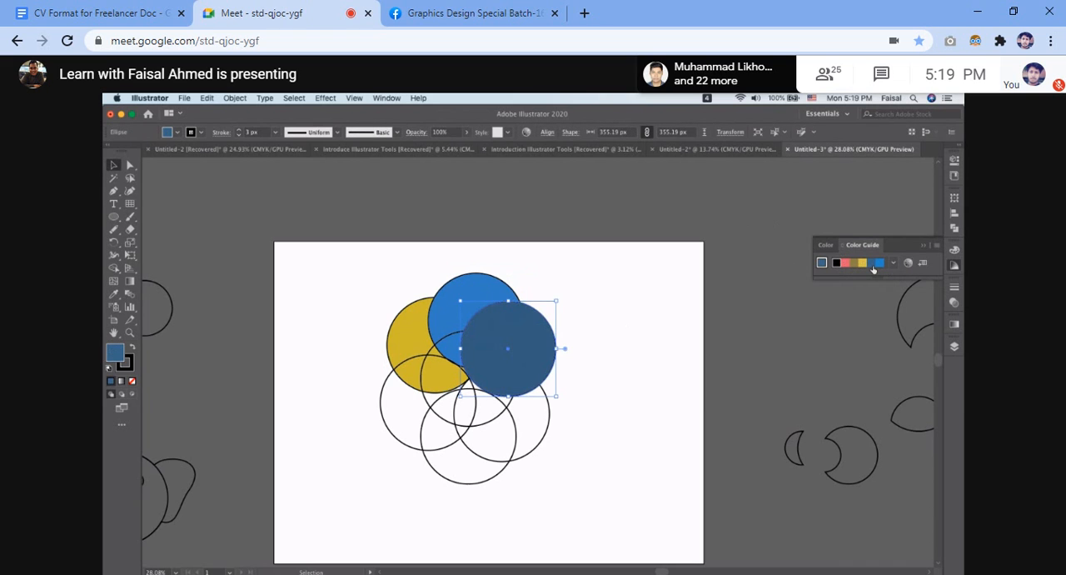
click(894, 264)
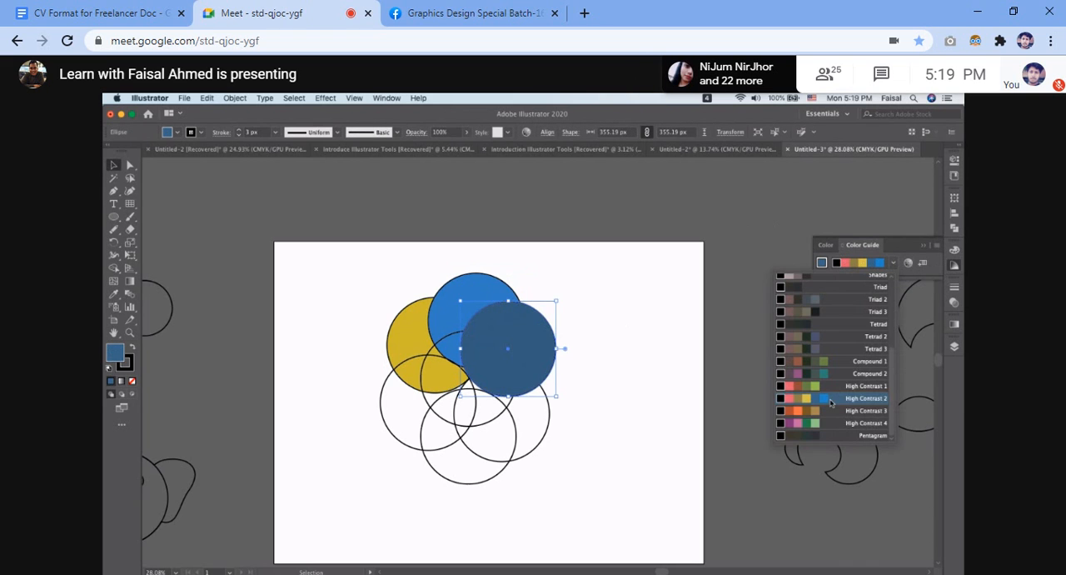
click(621, 332)
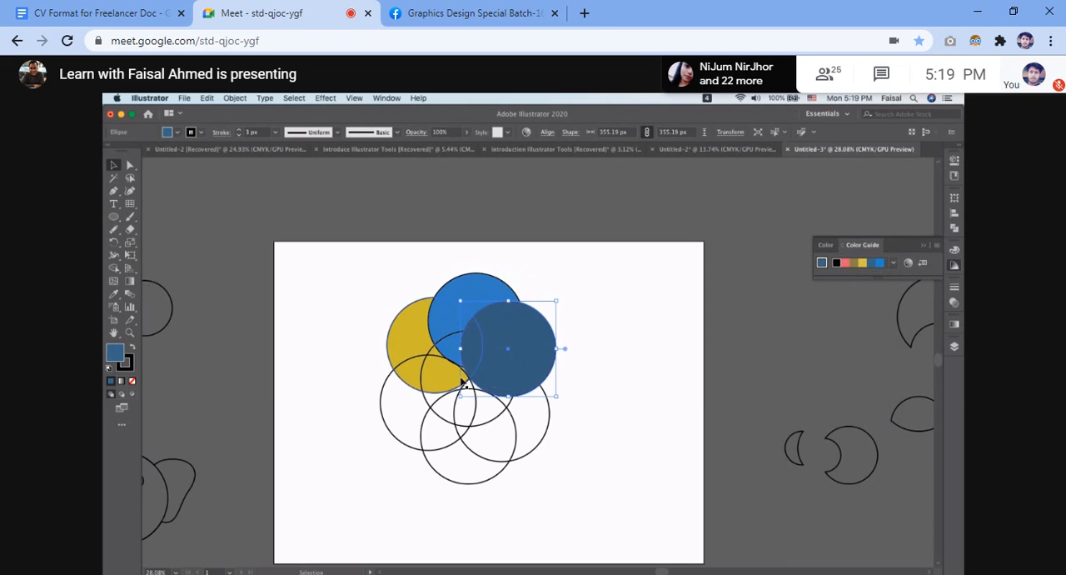
Fill the lower-left circle with dark green from the High Contrast 4 harmony and clear the selection.
click(383, 398)
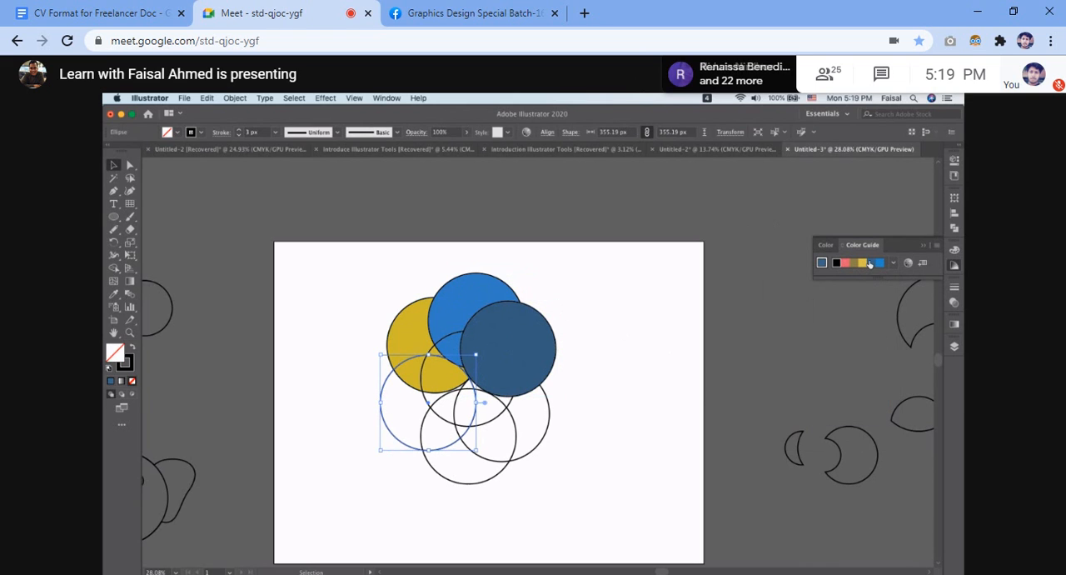
click(894, 263)
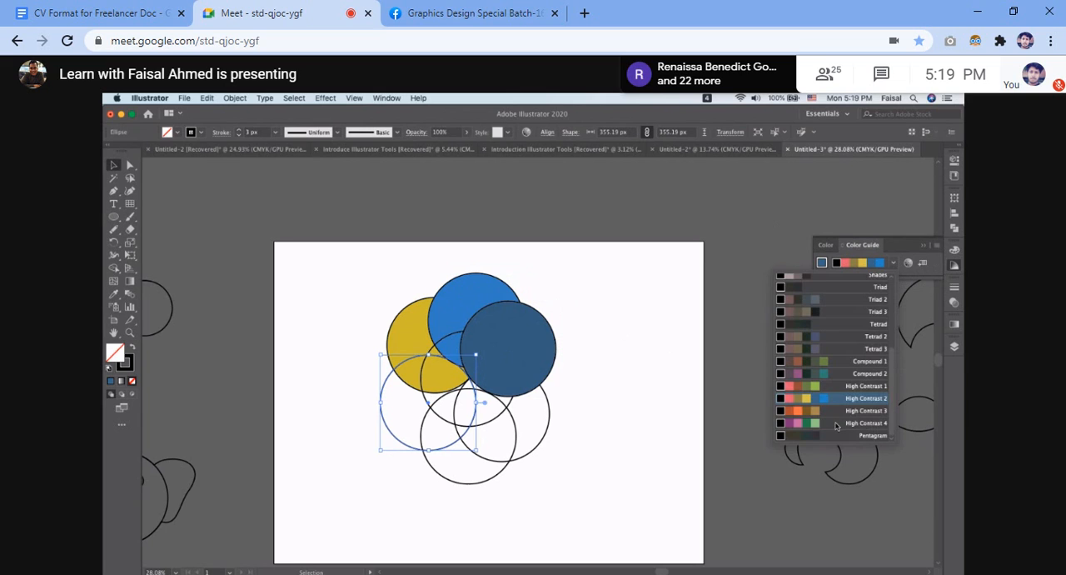
click(806, 428)
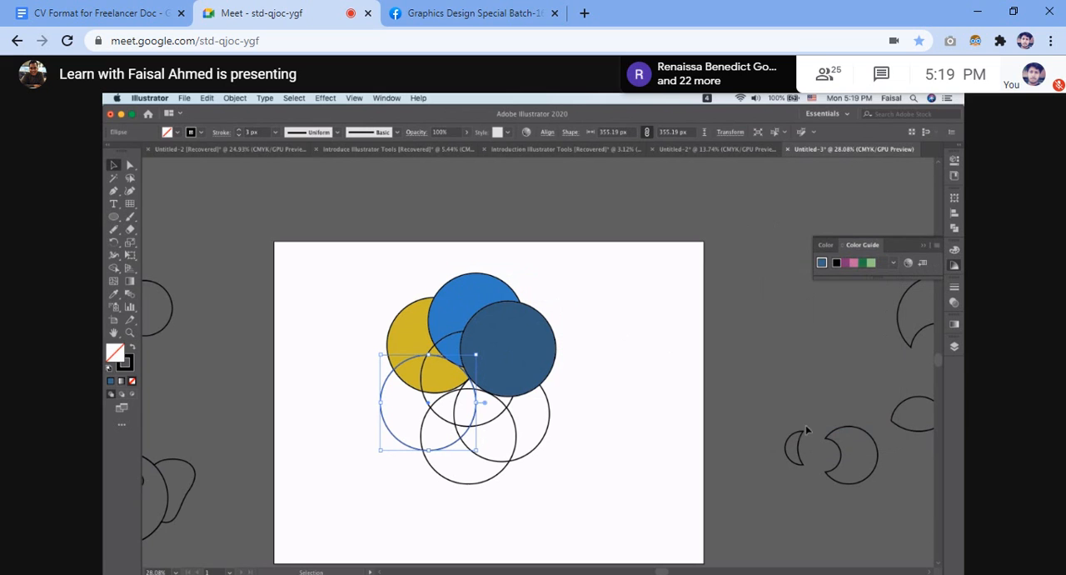
click(866, 263)
click(591, 378)
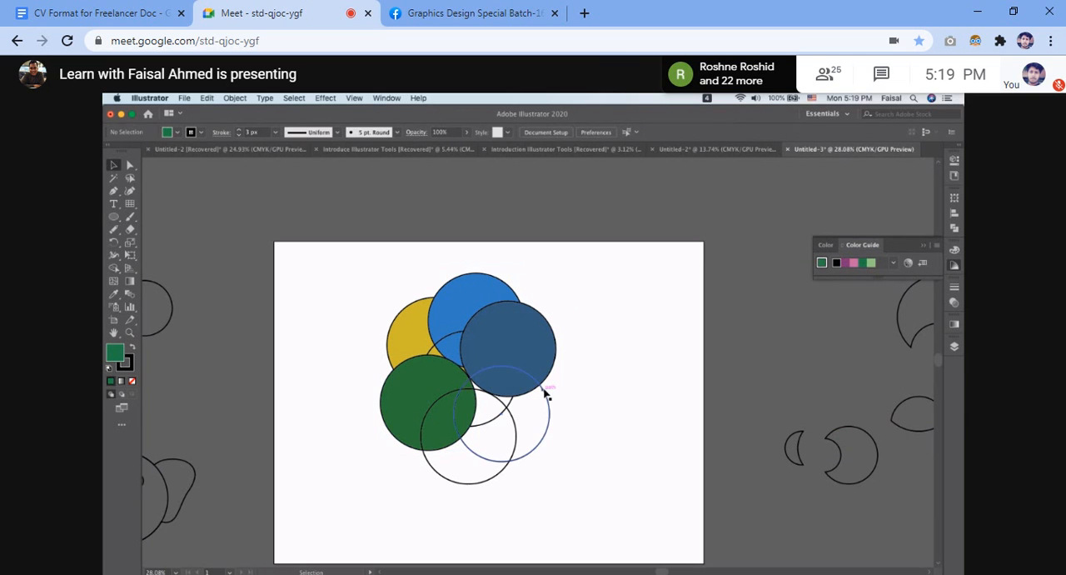
Fill the central circle with reddish brown from the Compound 1 harmony and clear the selection.
click(510, 404)
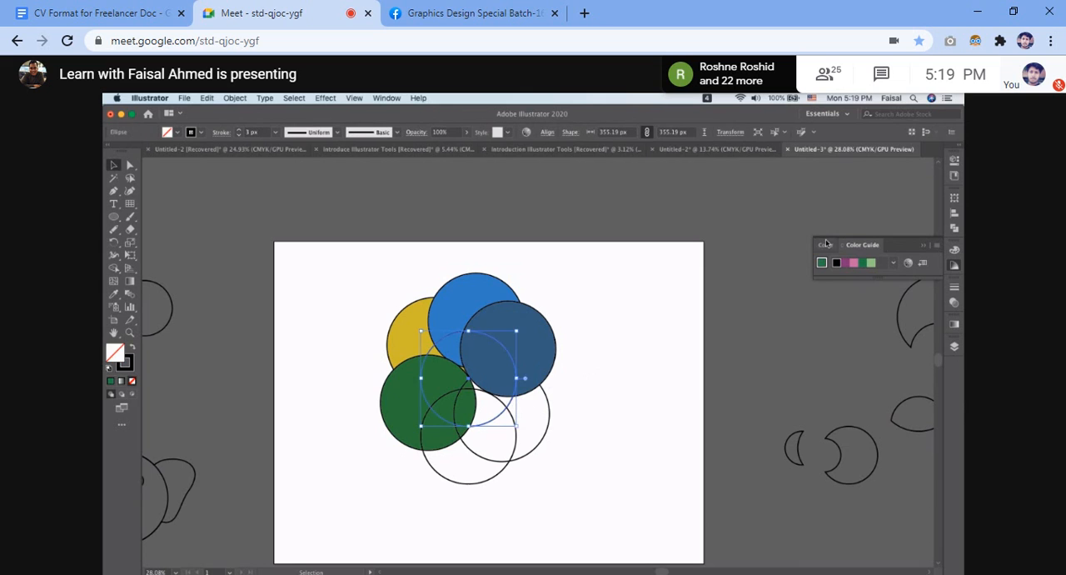
click(894, 263)
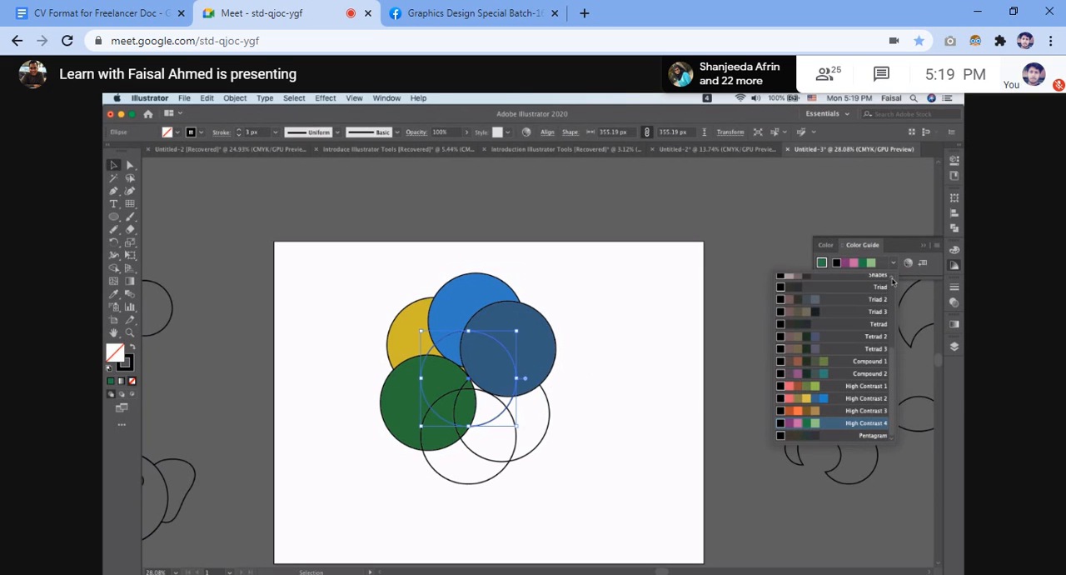
mouse_move(892, 280)
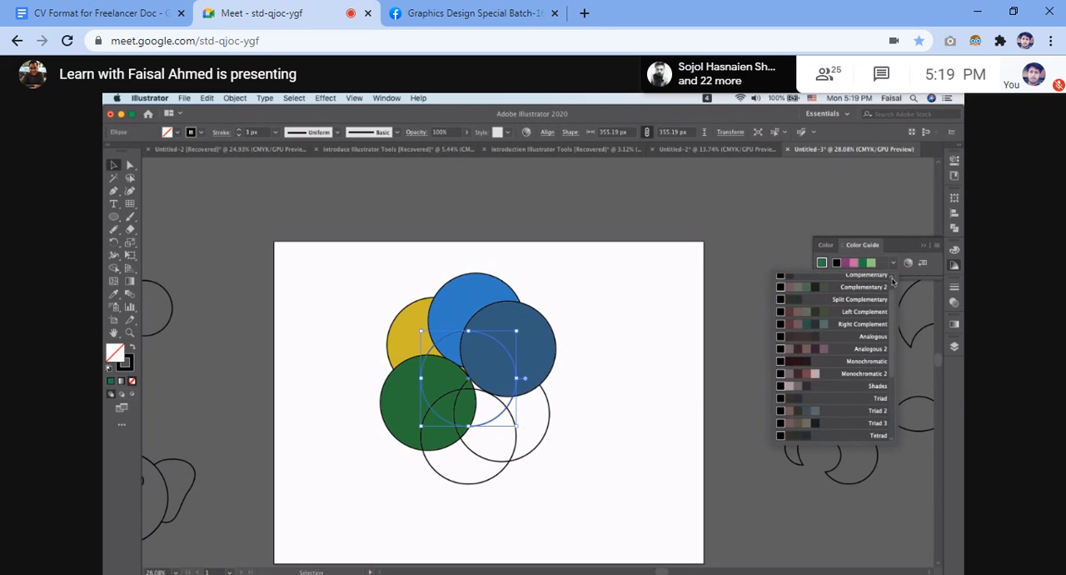
scroll(844, 380, down, 5)
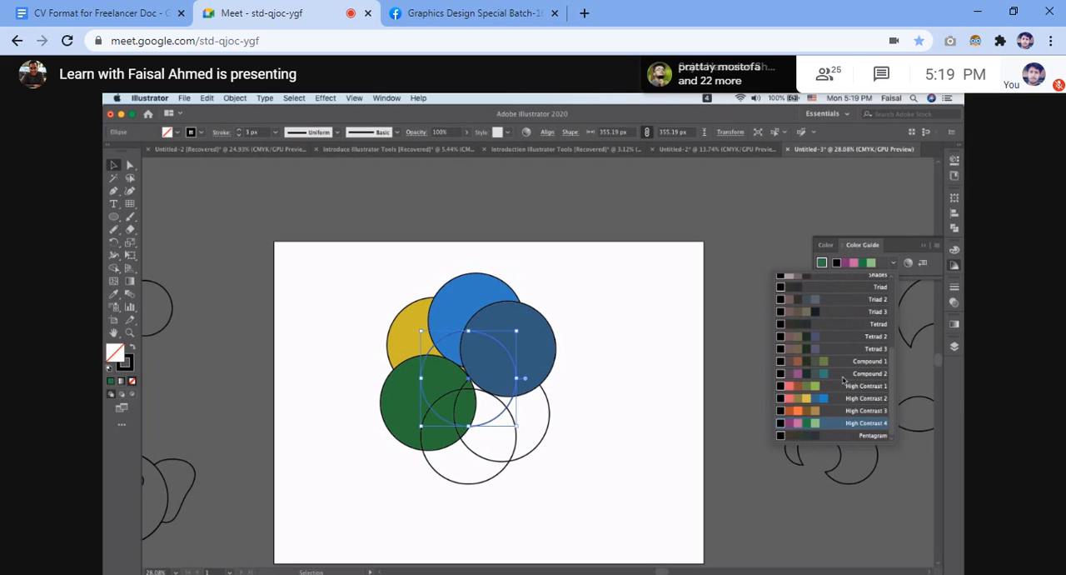
click(823, 363)
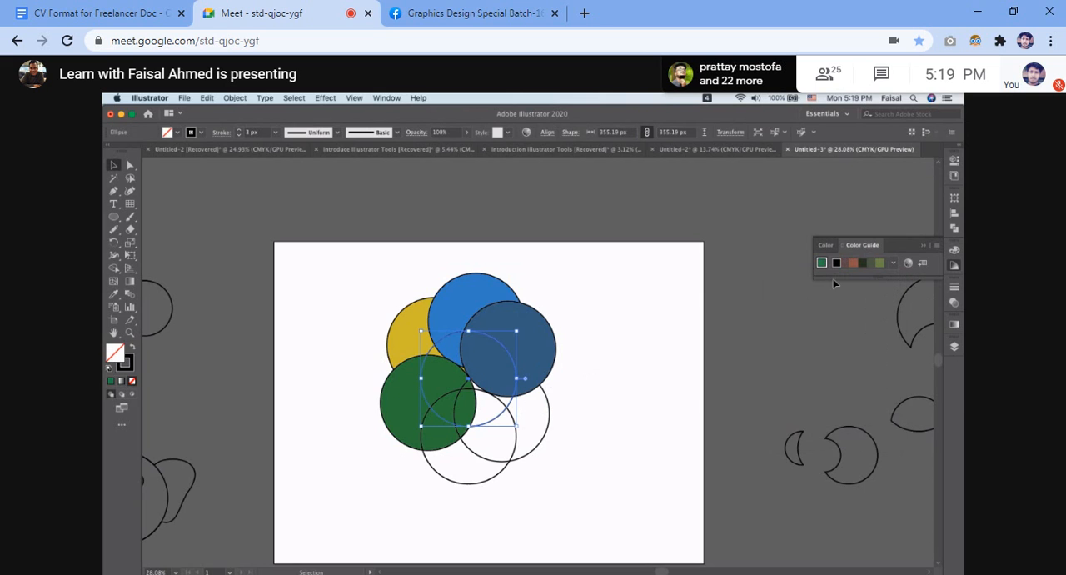
click(854, 264)
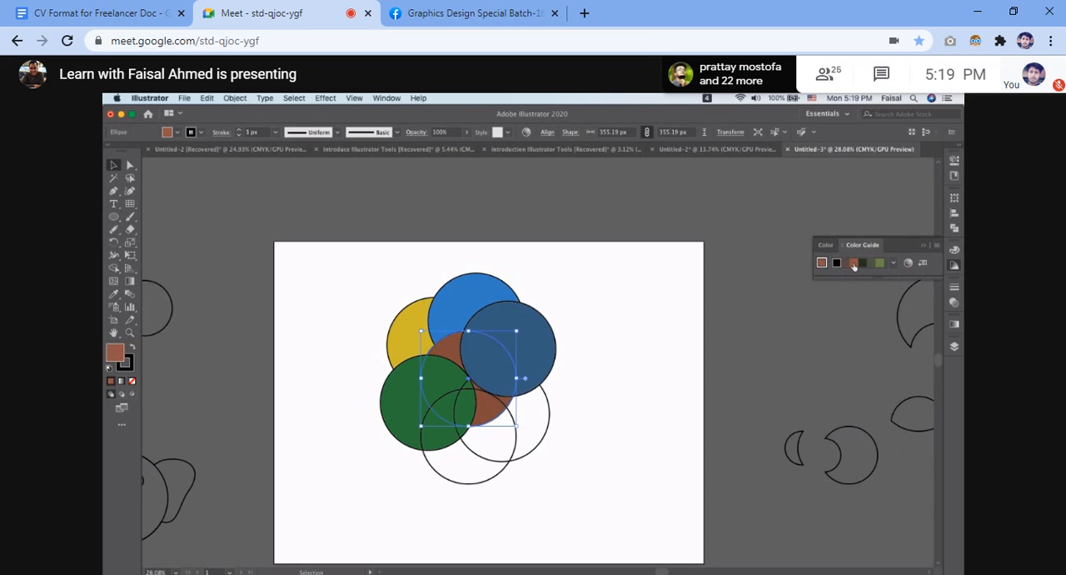
click(624, 363)
Fill the lower-right circle with orange from the Brights colour group and clear the selection.
click(549, 404)
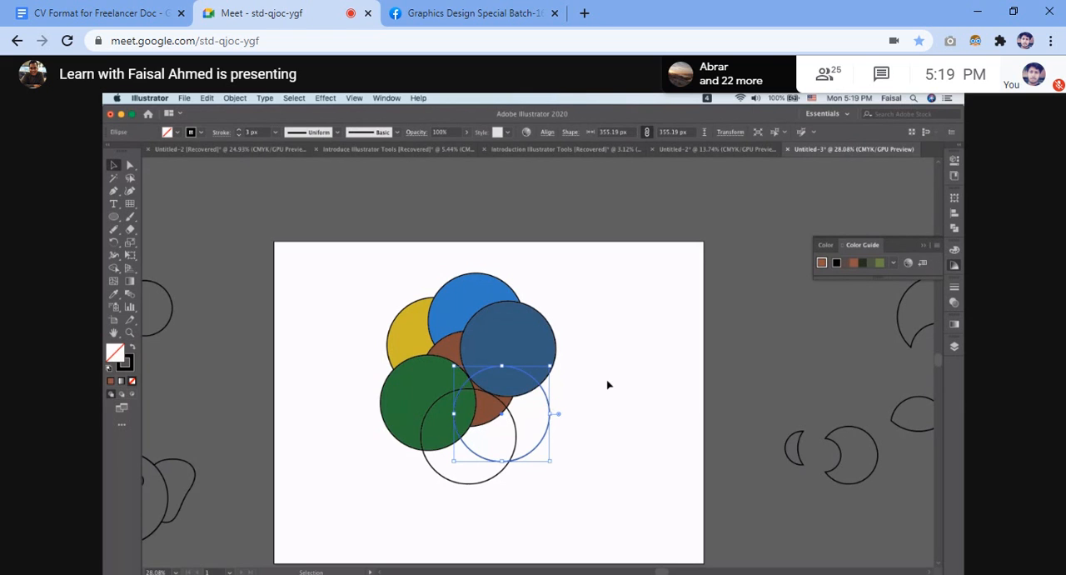
click(909, 263)
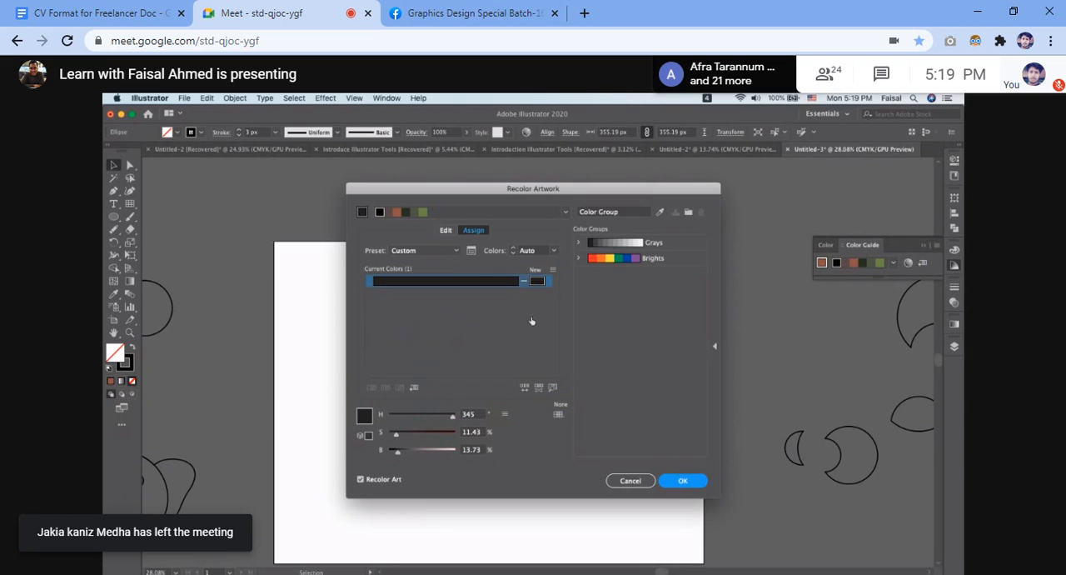
click(605, 262)
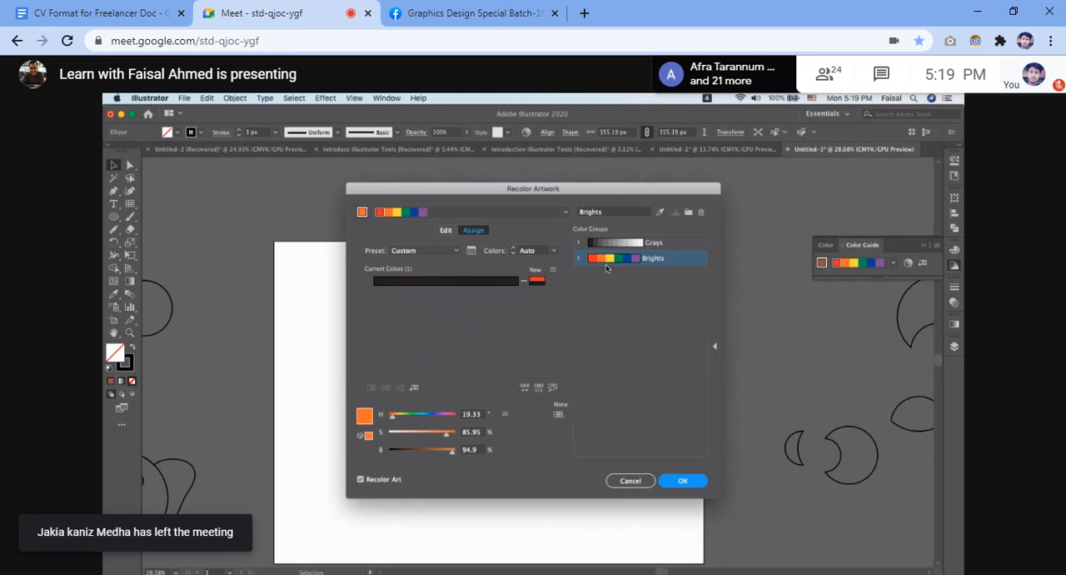
click(683, 482)
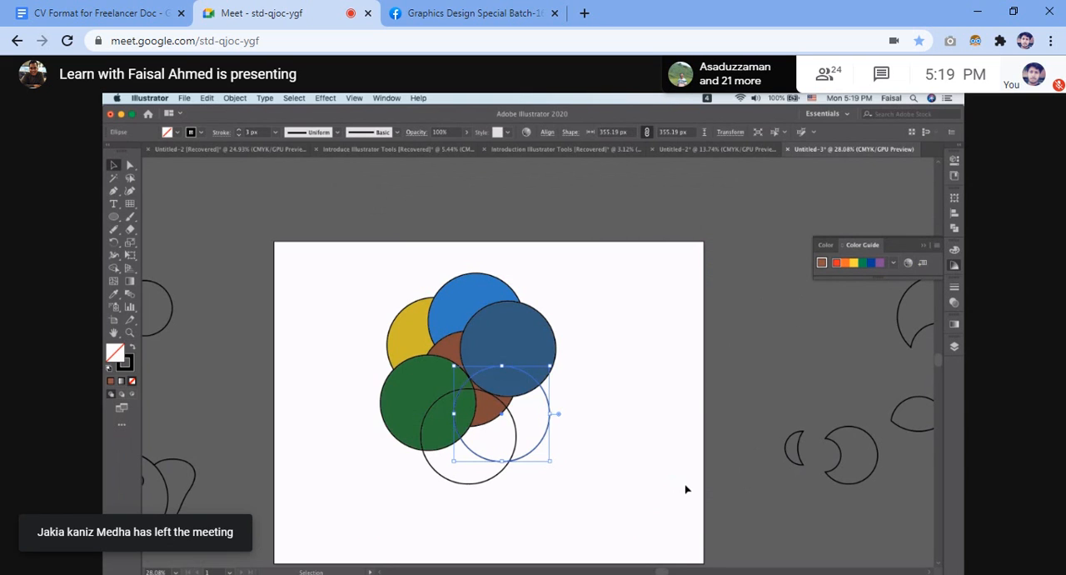
click(844, 262)
click(640, 399)
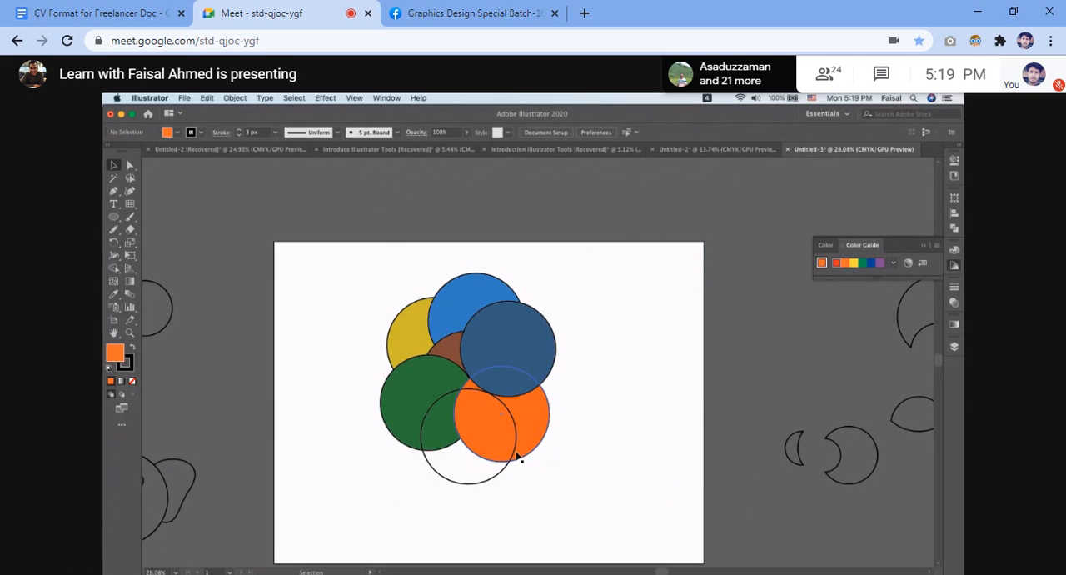
Fill the bottom circle with yellow from the Brights colour group and clear the selection.
click(498, 476)
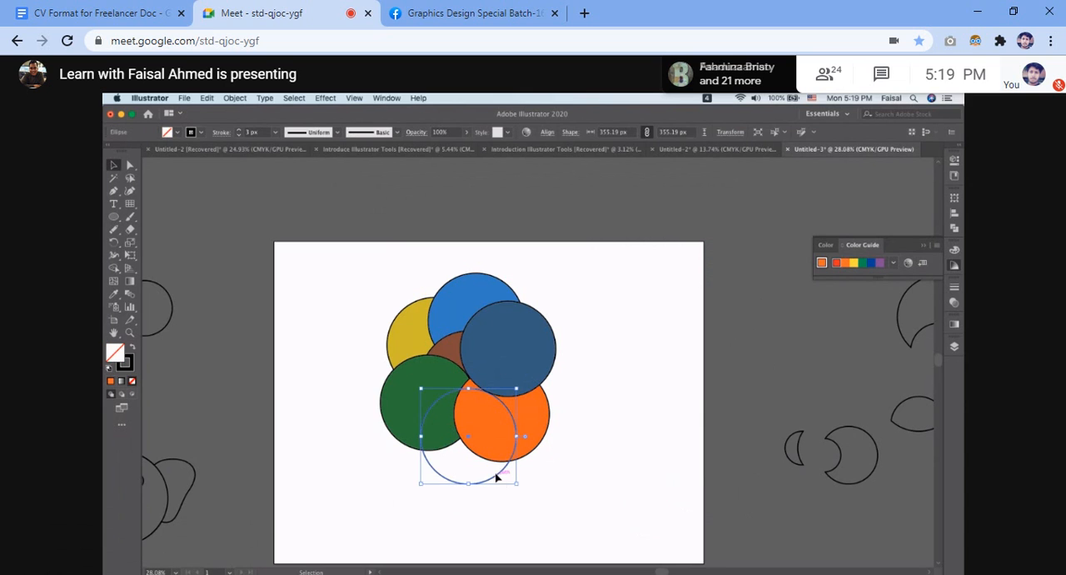
click(853, 263)
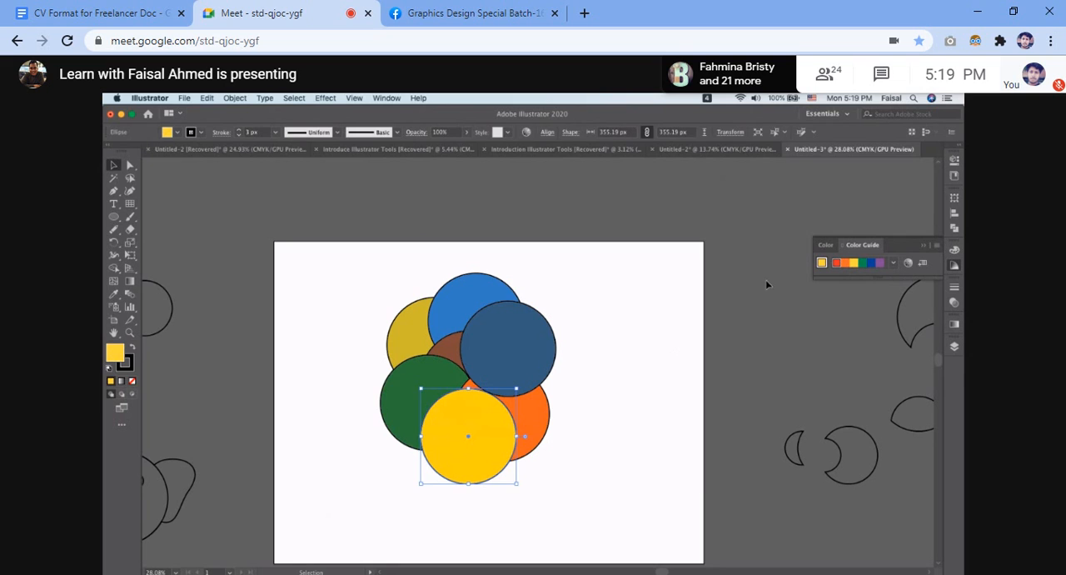
click(597, 330)
Apply the Trim pathfinder to all the overlapping coloured circles and clear the selection.
drag(359, 316, 533, 510)
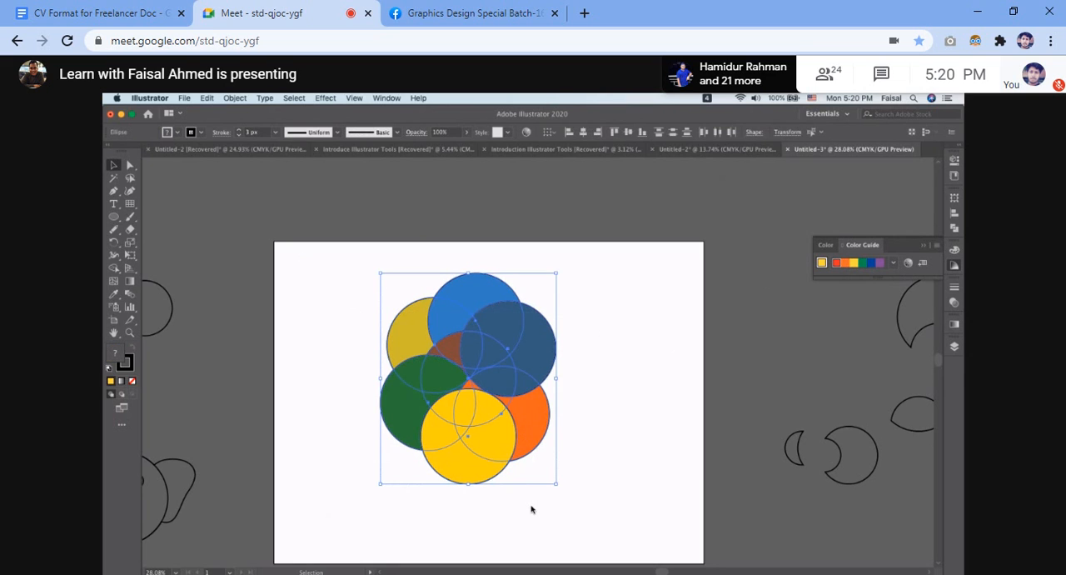
click(954, 226)
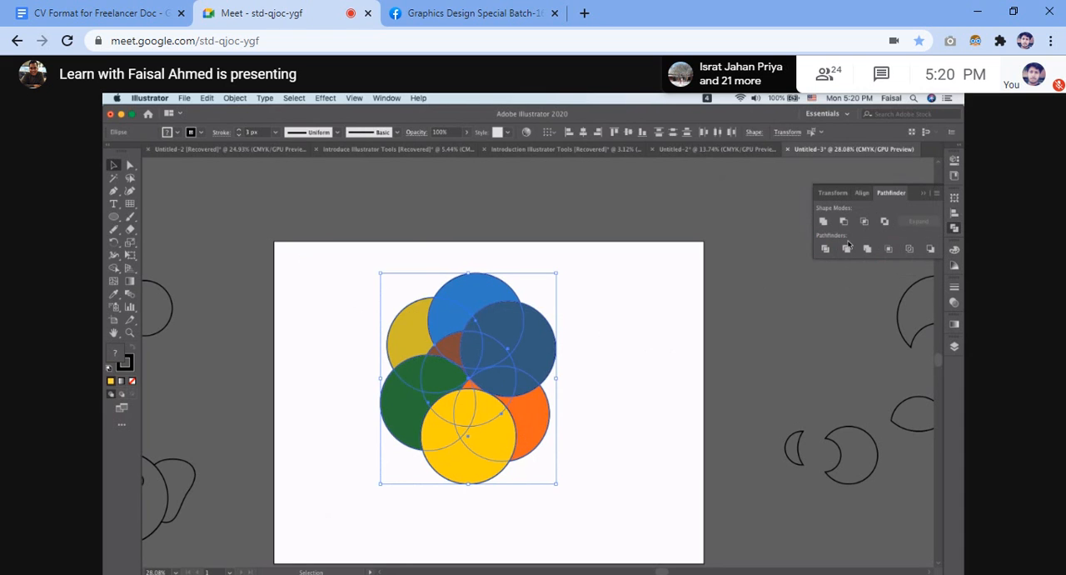
click(846, 250)
click(600, 323)
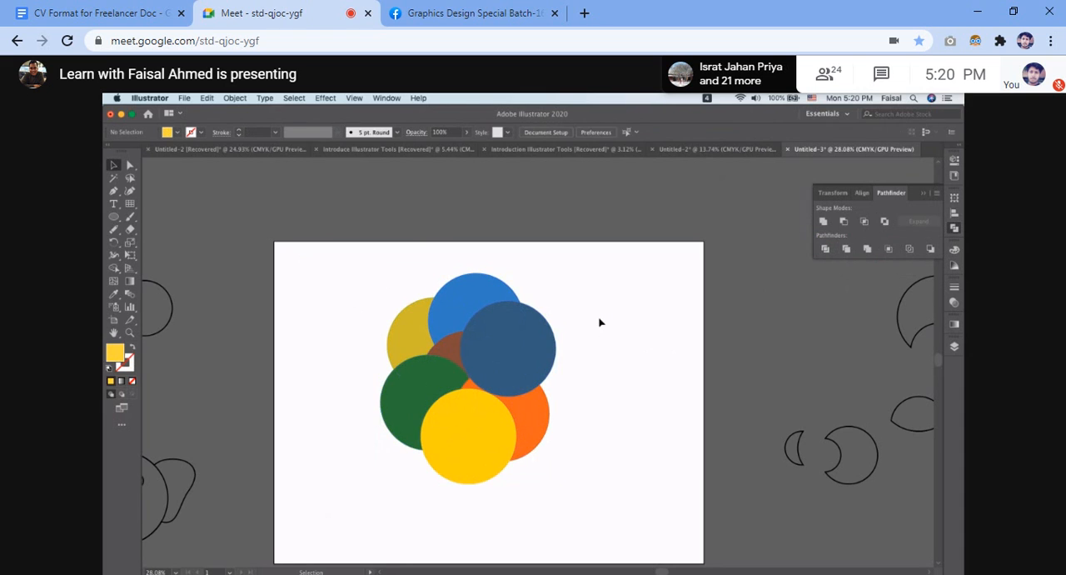
Ungroup the trimmed circles into separate pieces and clear the selection.
scroll(600, 322, up, 3)
scroll(600, 322, down, 3)
drag(385, 304, 571, 497)
key(super)
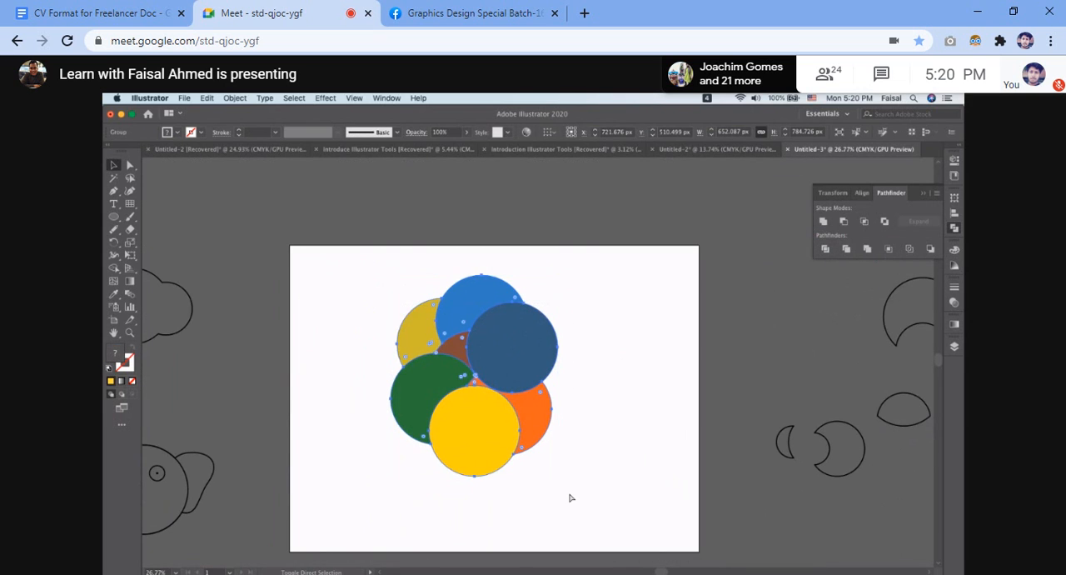
click(614, 412)
Move the bright blue piece and the orange piece out of the trimmed cluster to expose their cut edges.
click(553, 329)
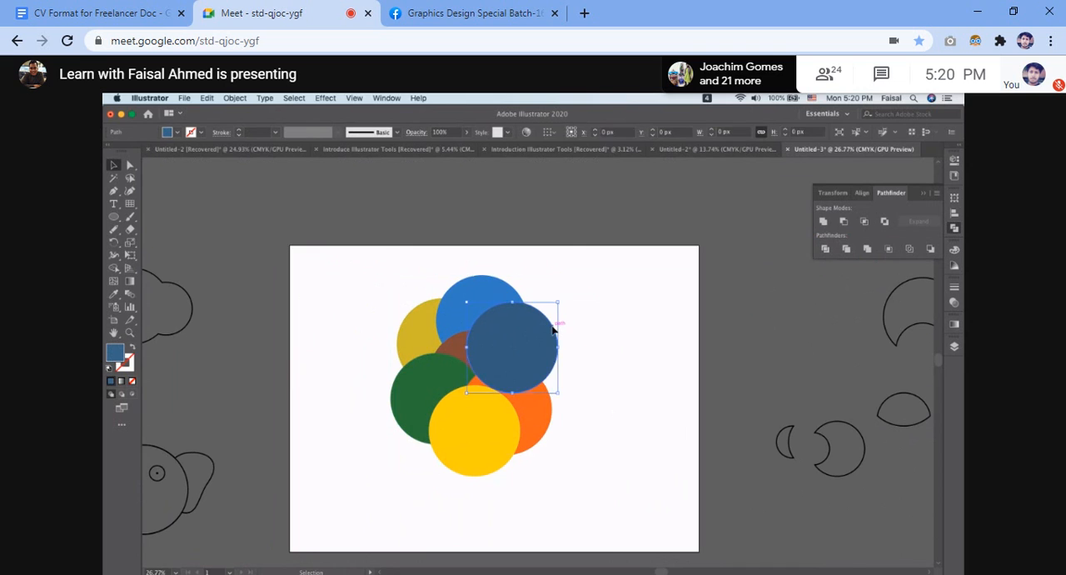
scroll(555, 331, up, 10)
drag(515, 285, 841, 196)
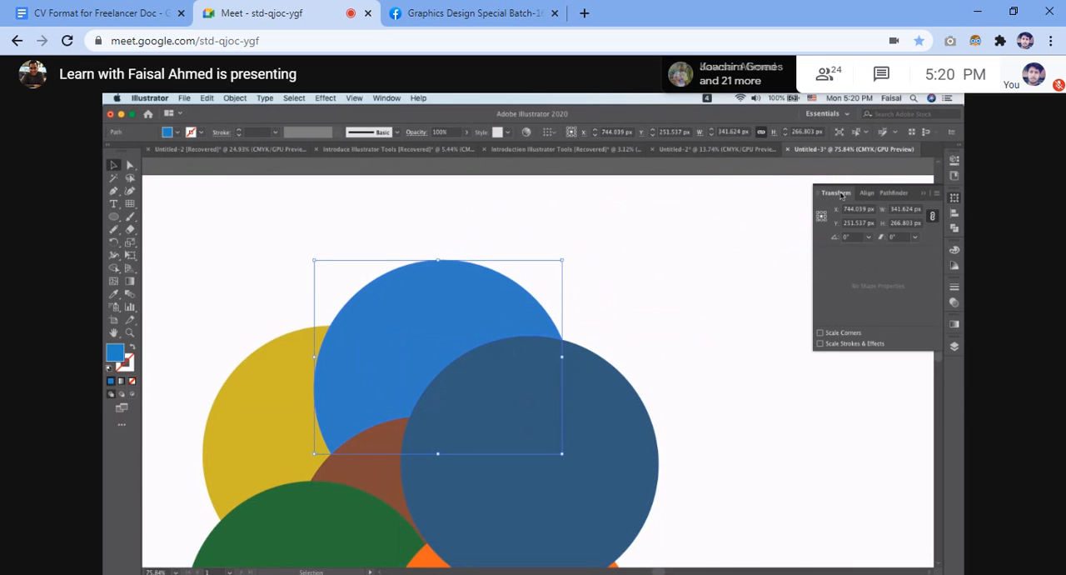
click(688, 289)
scroll(689, 289, down, 10)
mouse_move(687, 289)
mouse_down()
mouse_move(569, 303)
mouse_move(691, 302)
mouse_up()
drag(582, 401, 649, 421)
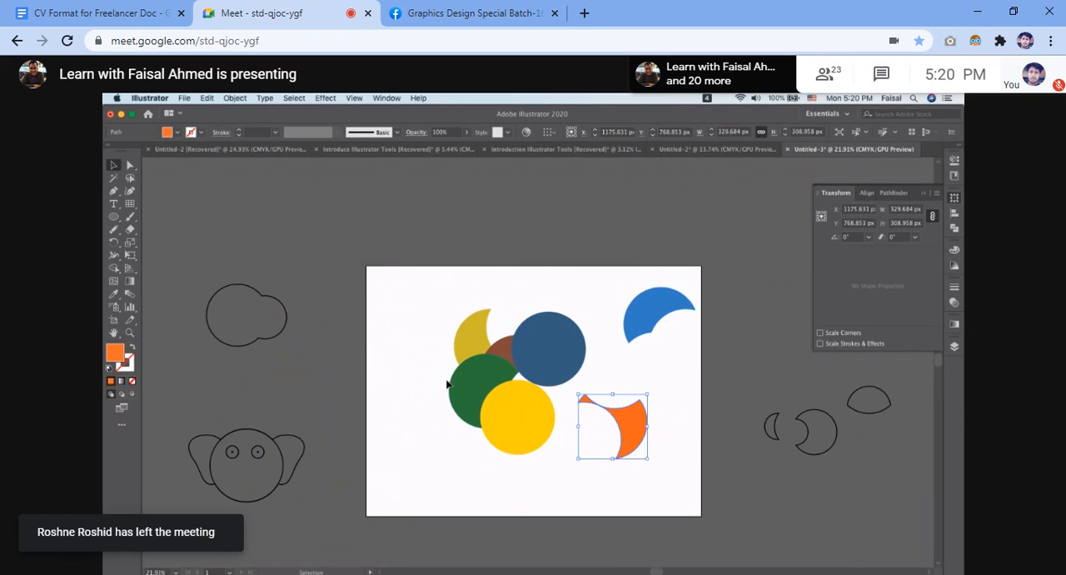
Move the green, dark yellow, brown and bottom bright yellow pieces outward so the trimmed shapes stand apart.
drag(447, 386, 396, 406)
drag(467, 312, 422, 268)
drag(489, 351, 477, 288)
drag(541, 451, 553, 484)
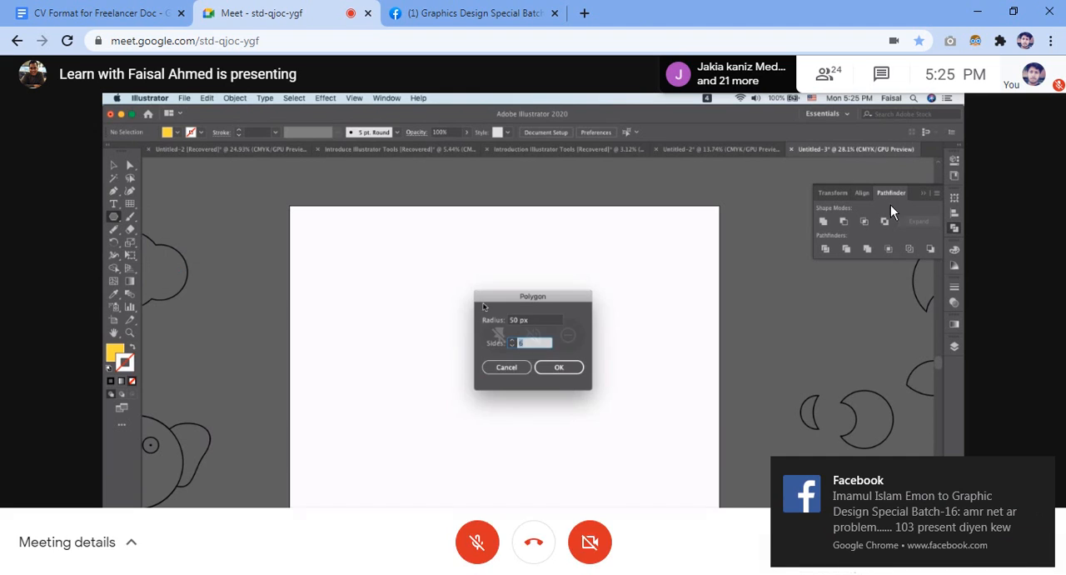
Set the yellow hexagon's rotation to 30°, clear the selection, and shift the hexagon slightly sideways.
click(1040, 473)
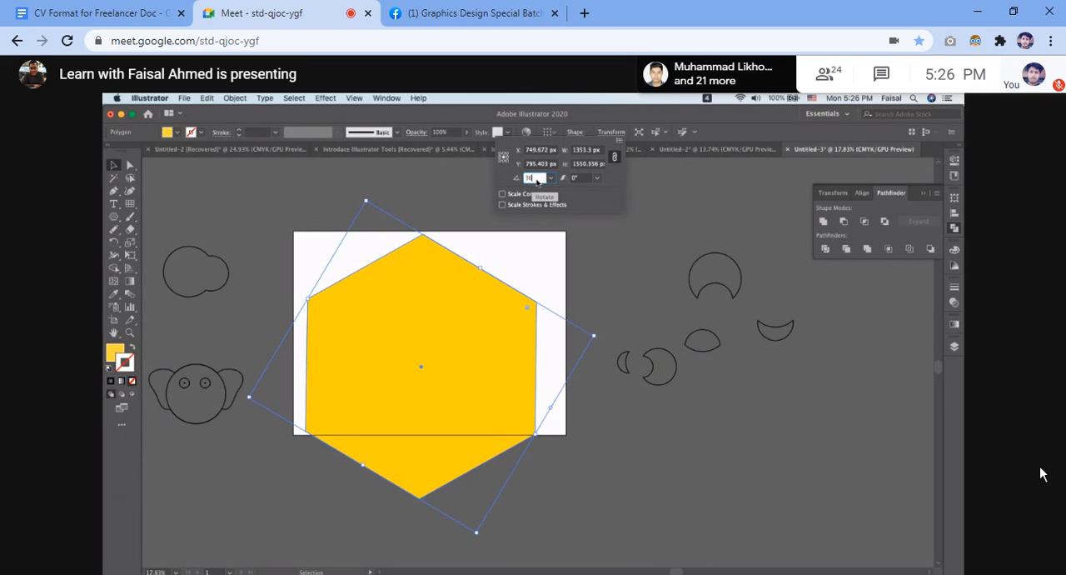
key(Return)
click(624, 270)
drag(488, 327, 503, 326)
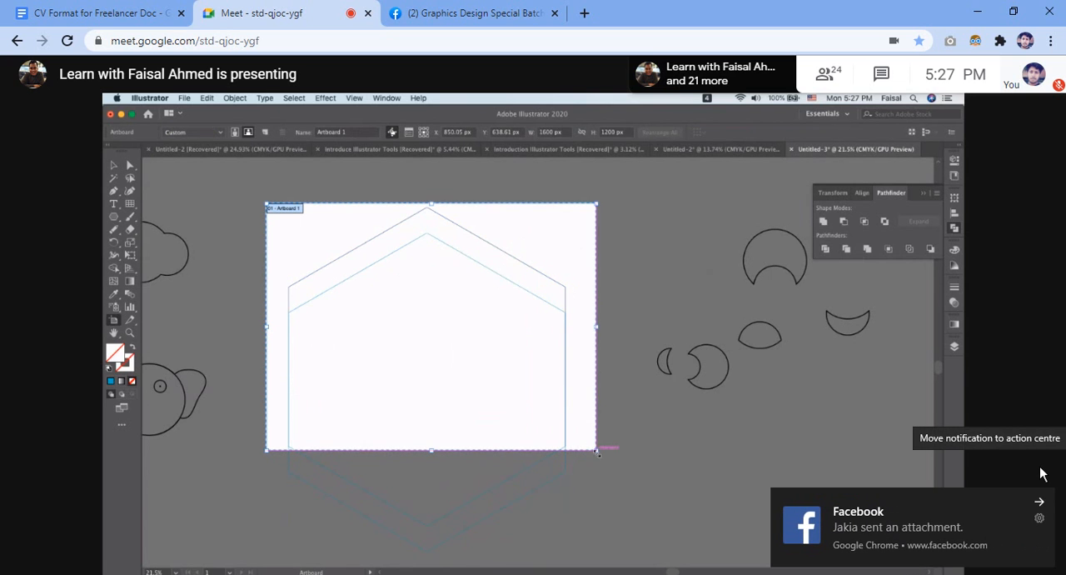
Dismiss the Facebook notification and clear the selection of the outlined hexagon group.
click(1040, 503)
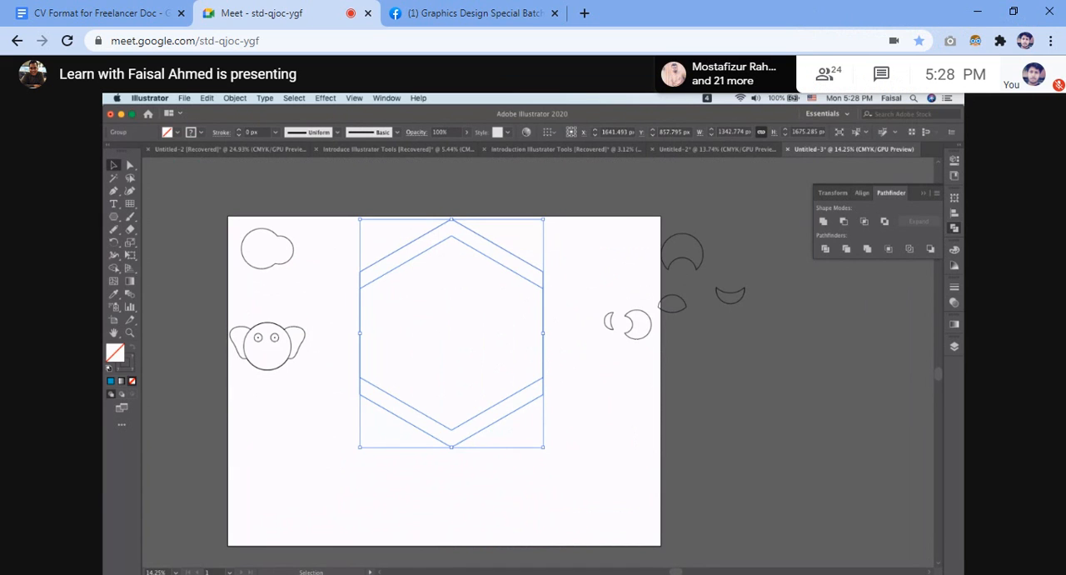
click(592, 462)
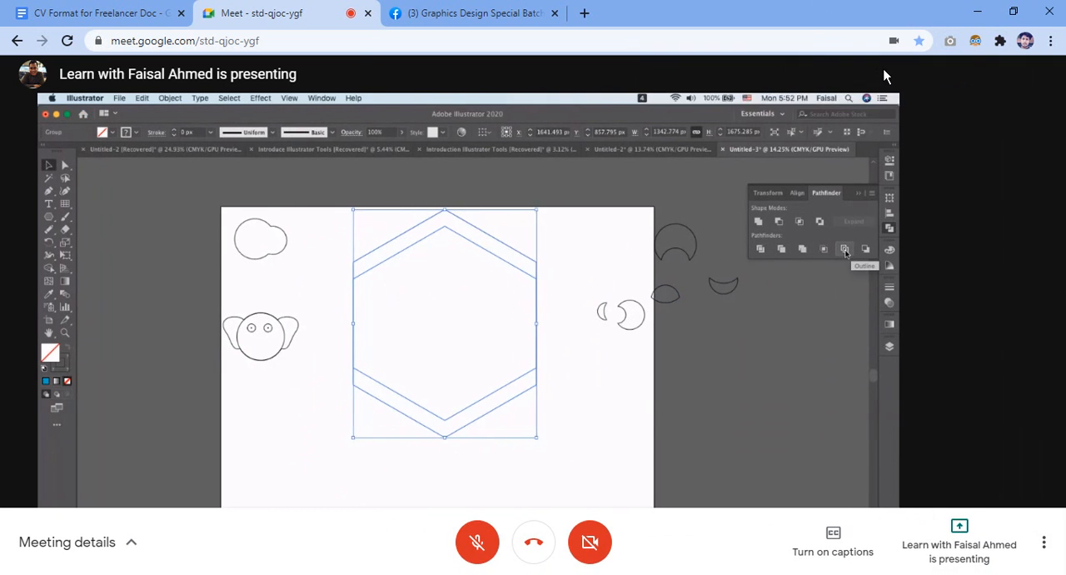
Check the Google Meet chat for participants' messages and close it again.
click(888, 76)
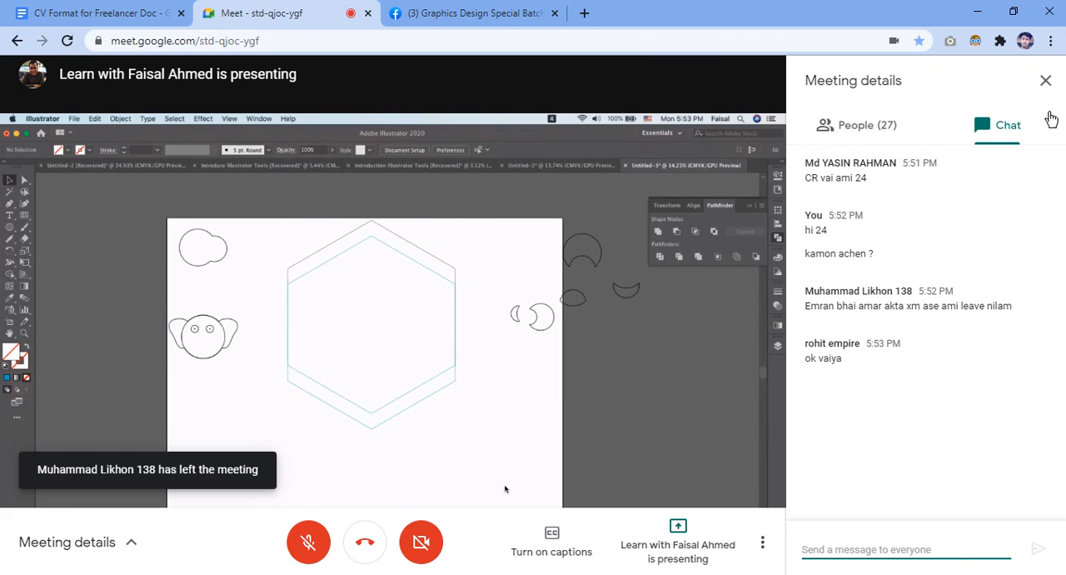
click(1045, 80)
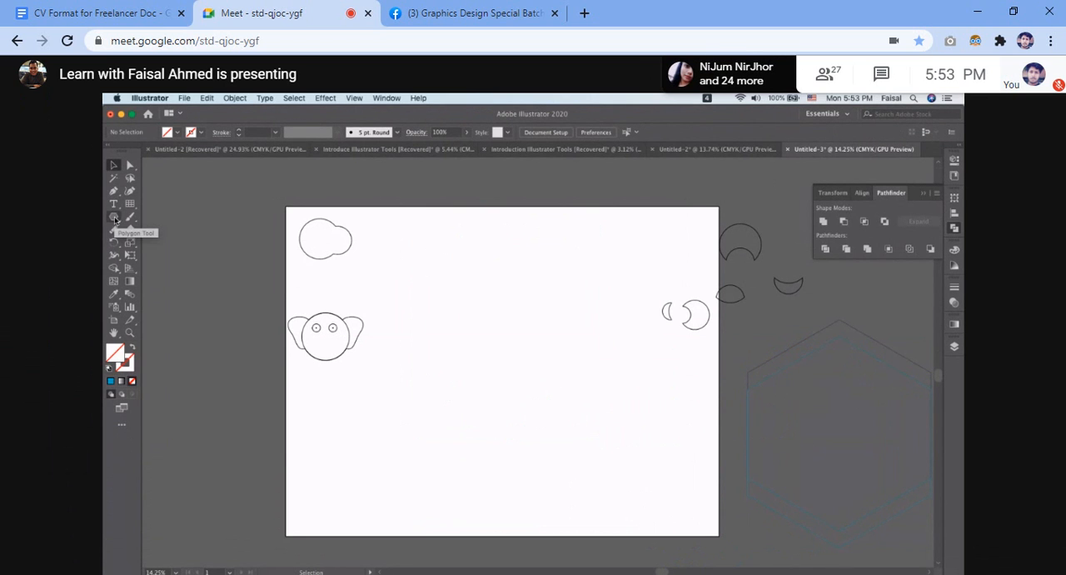
click(881, 75)
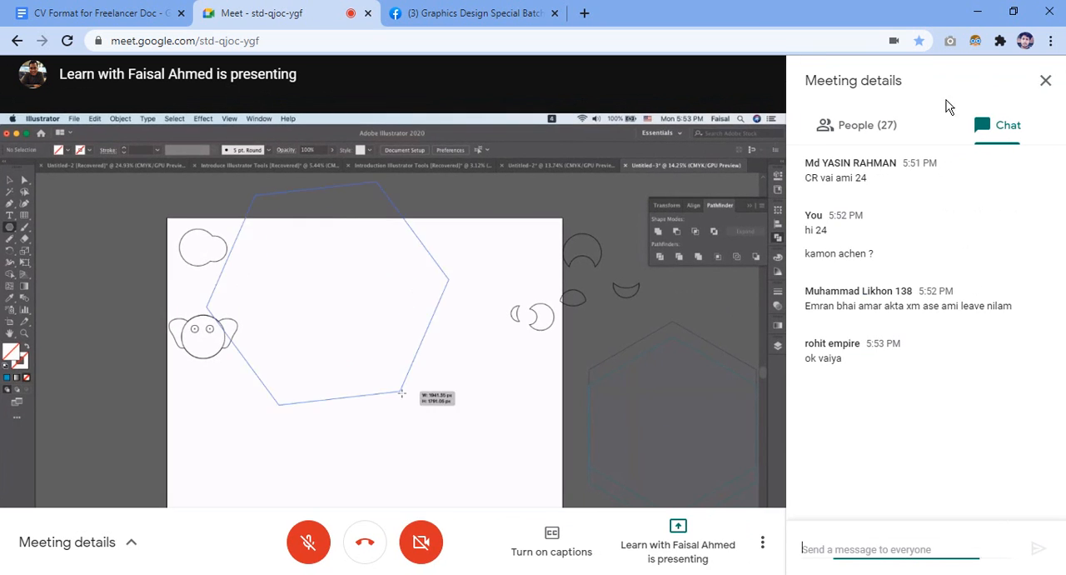
click(1041, 83)
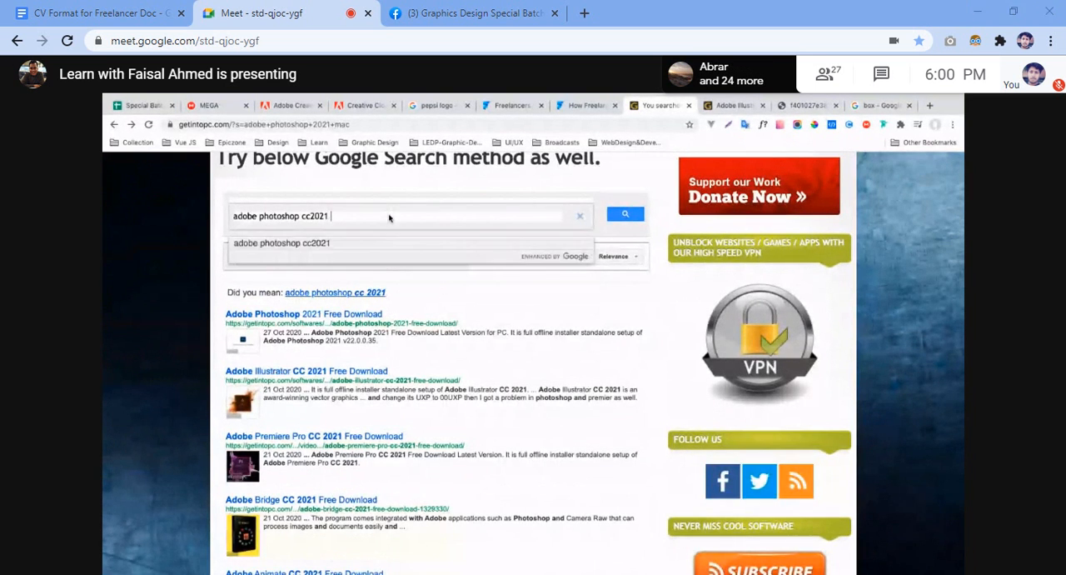
Lower Google Chrome's volume in the Windows Volume Mixer and close the mixer.
click(928, 29)
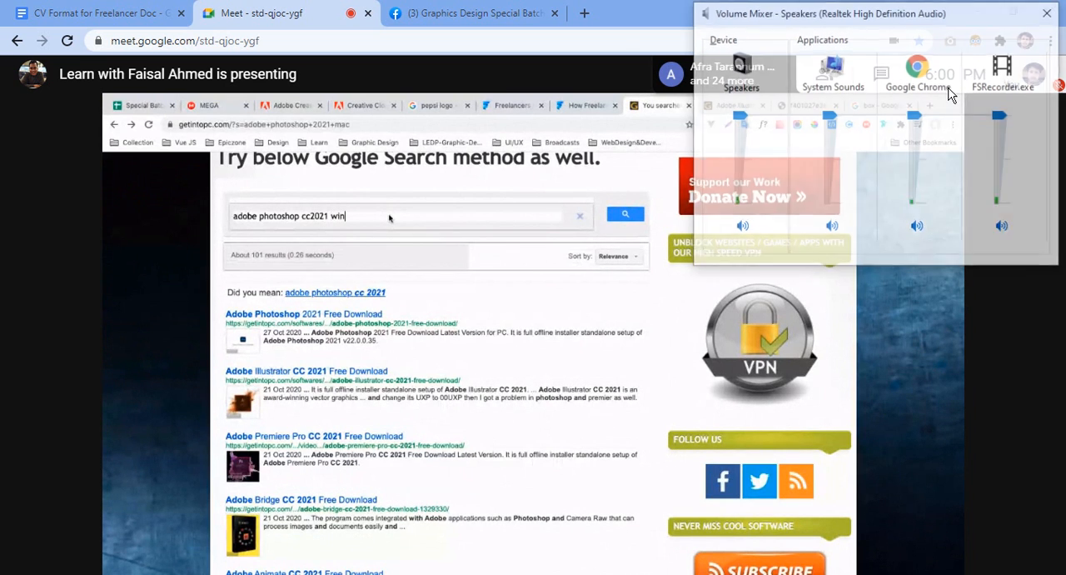
drag(913, 117, 915, 168)
click(1050, 13)
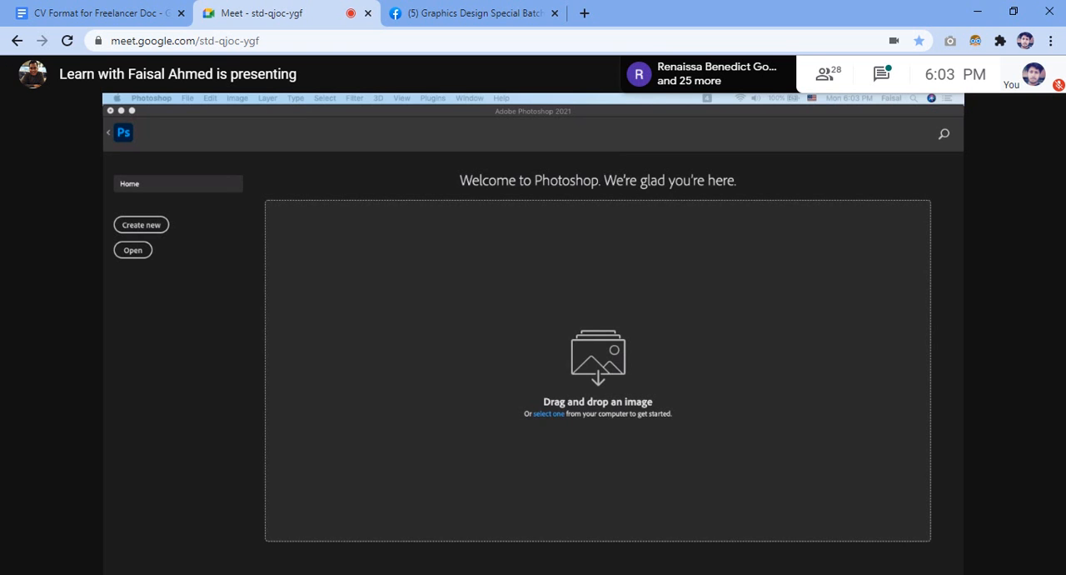
Look through the Google Meet participant list to see who is in the call, and close it.
click(825, 82)
scroll(919, 312, down, 10)
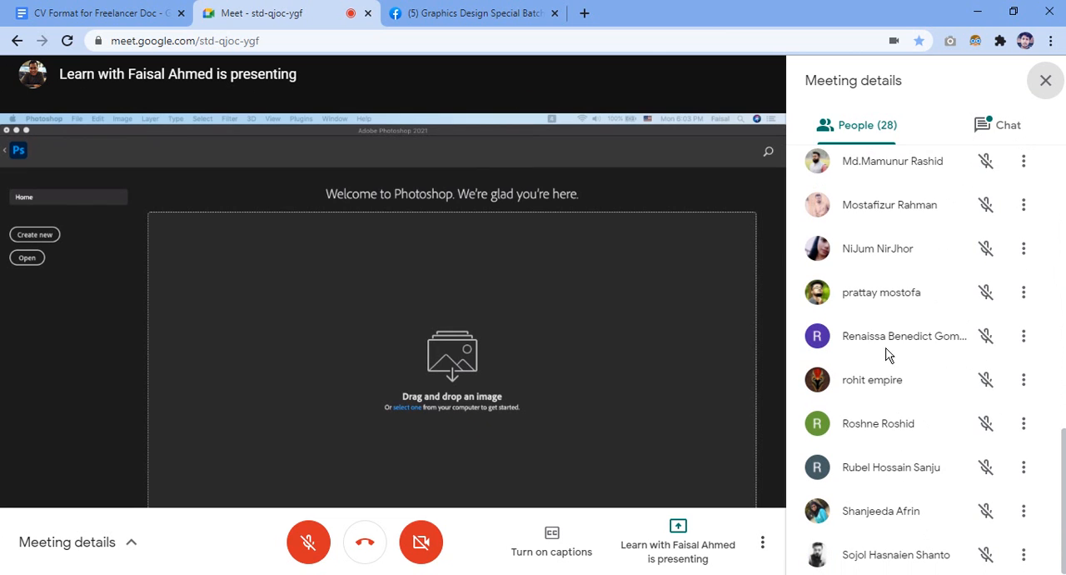
scroll(881, 165, up, 5)
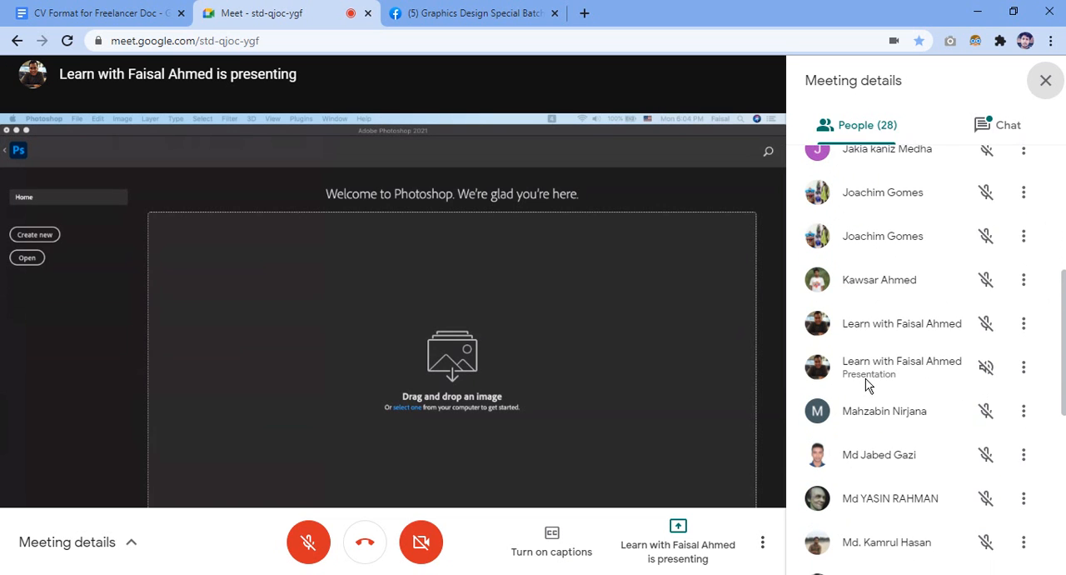
scroll(867, 380, down, 1)
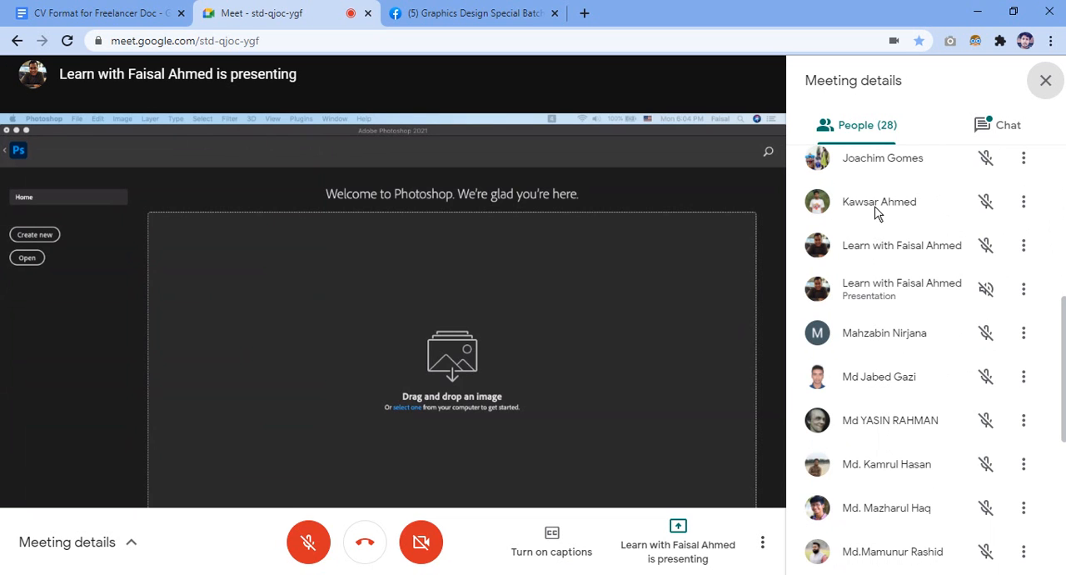
scroll(878, 254, up, 2)
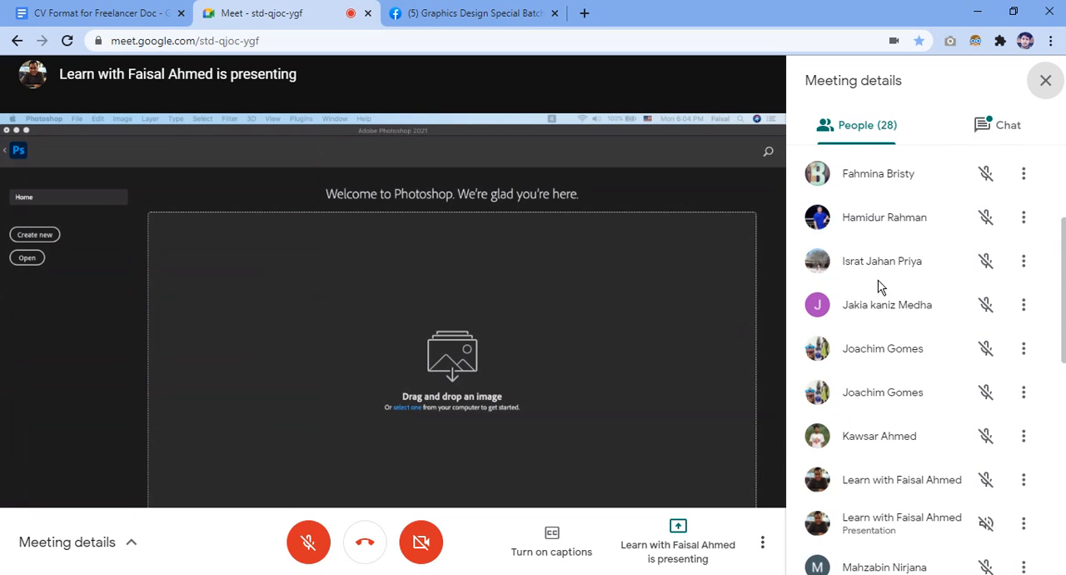
scroll(878, 258, up, 3)
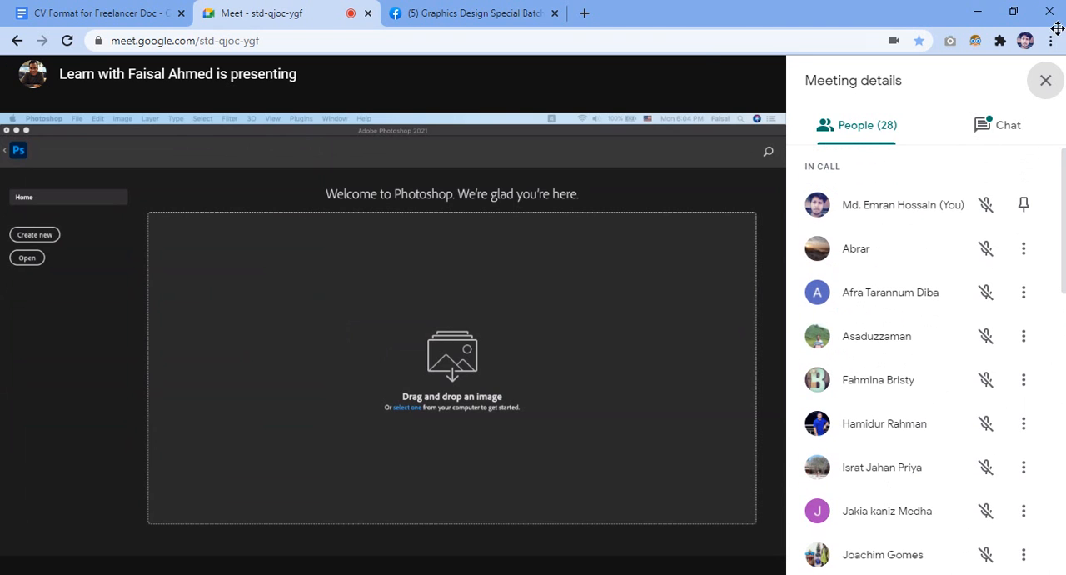
click(1045, 81)
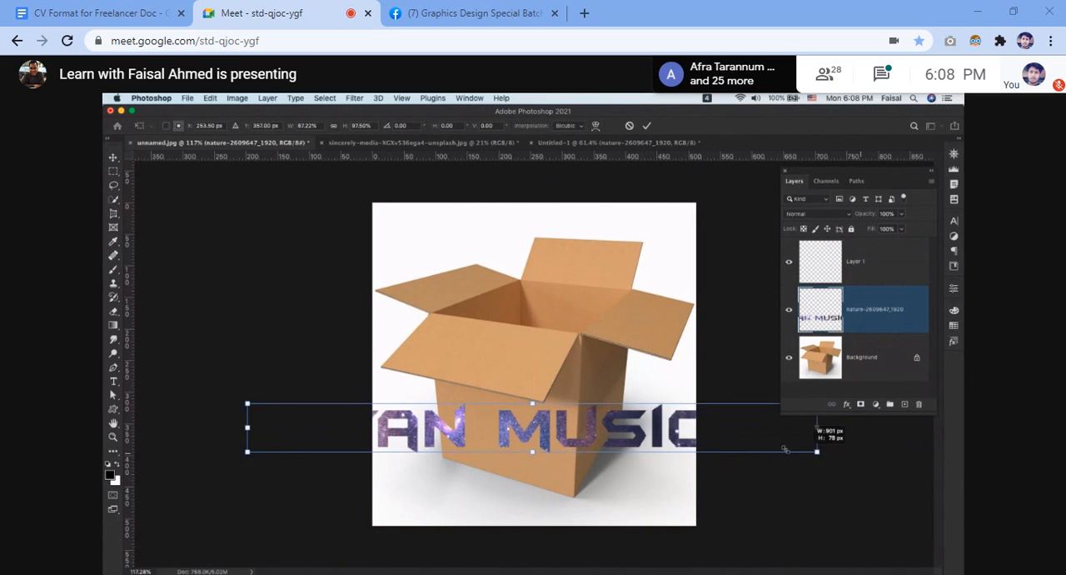
In Photoshop, scale the ARYAN MUSIC.BD layer to 29.82% width and 66.25% height across the box's lower part and apply the transform.
mouse_move(640, 446)
mouse_down()
mouse_move(611, 450)
mouse_move(665, 445)
mouse_move(633, 448)
mouse_up()
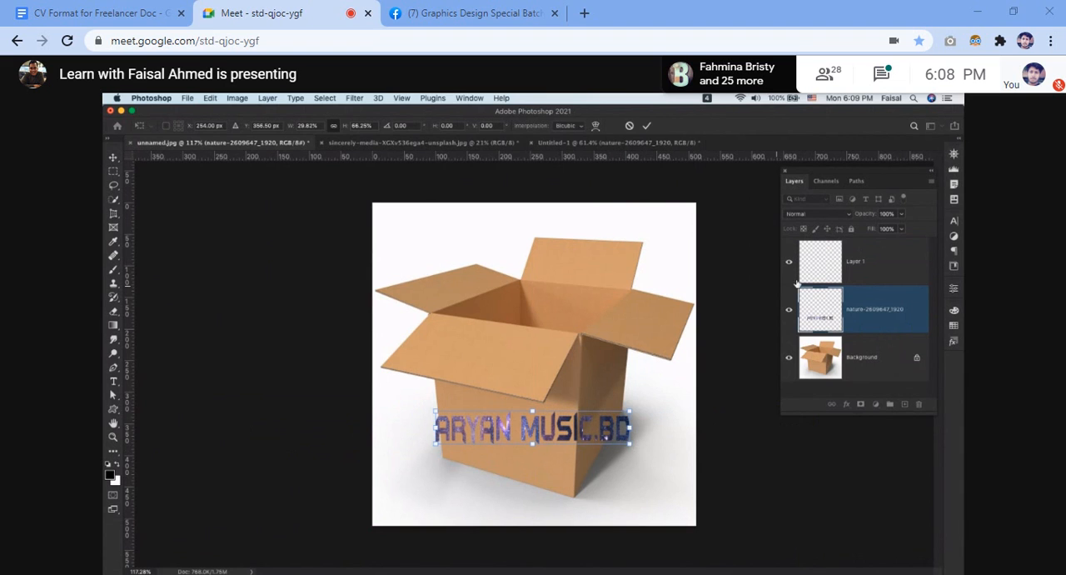
key(Return)
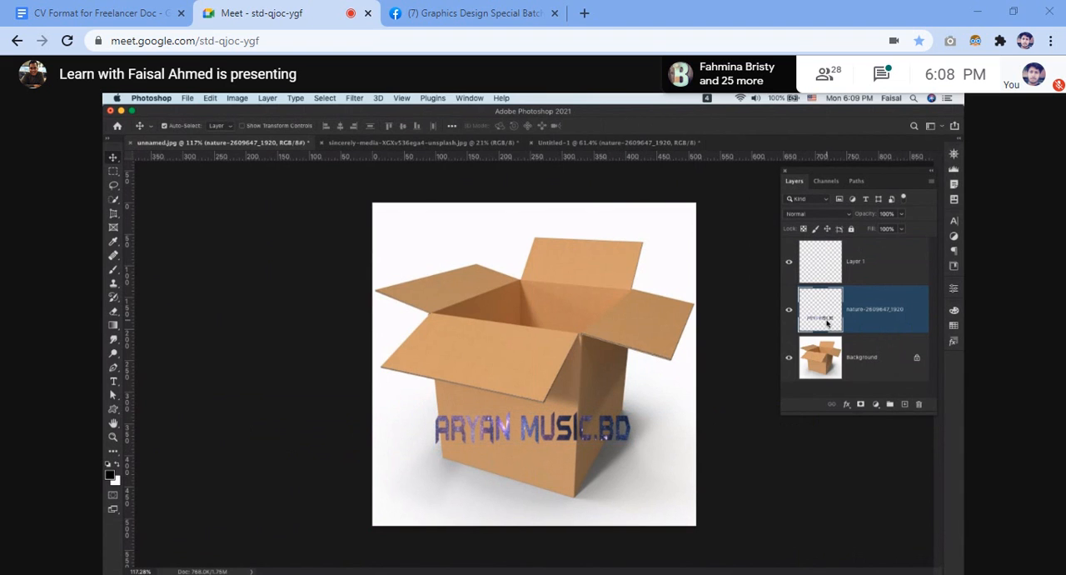
double_click(827, 323)
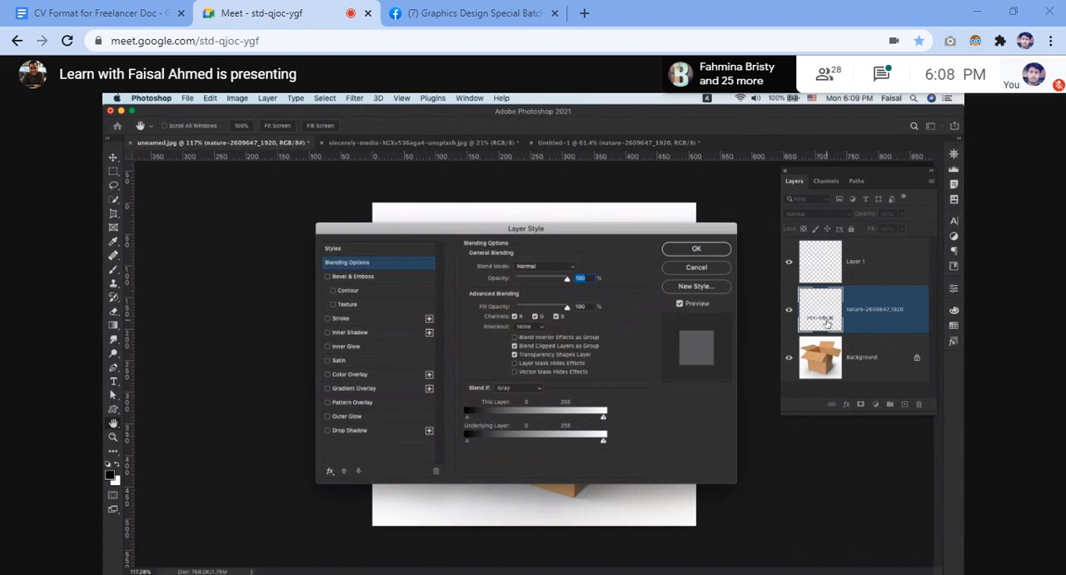
click(698, 268)
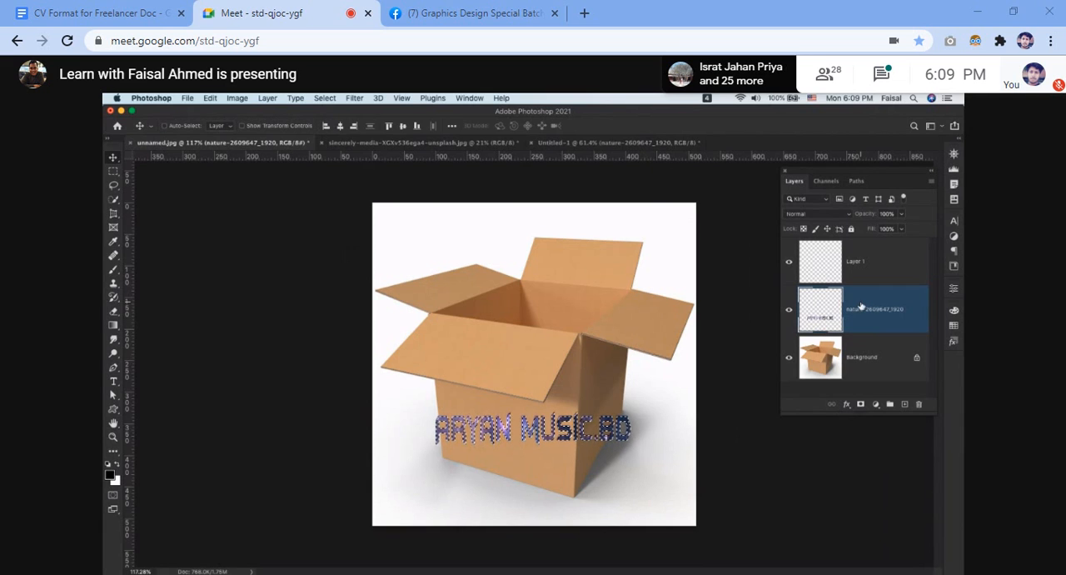
Clear the selection around the ARYAN MUSIC.BD lettering, then shift it slightly left on the box and hide the nature-2609647_1920 layer.
key(super)
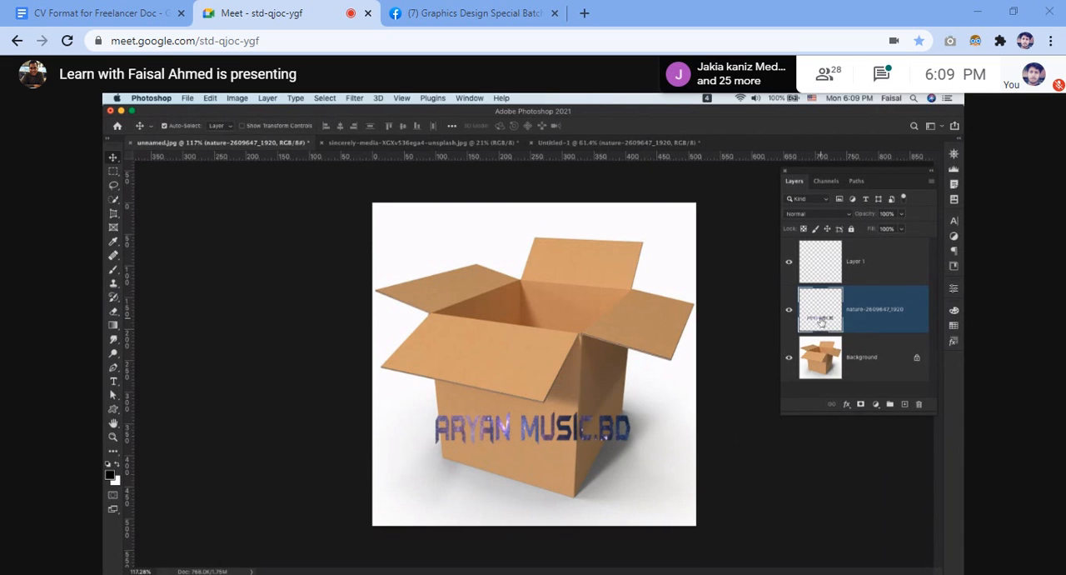
mouse_move(550, 439)
mouse_down()
mouse_move(562, 440)
mouse_move(557, 428)
mouse_up()
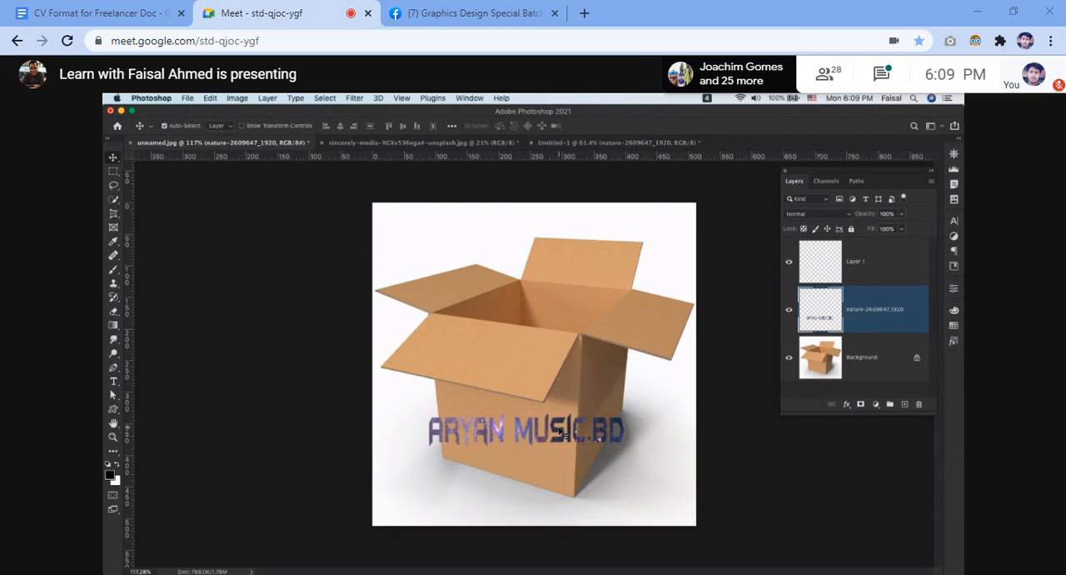
click(789, 309)
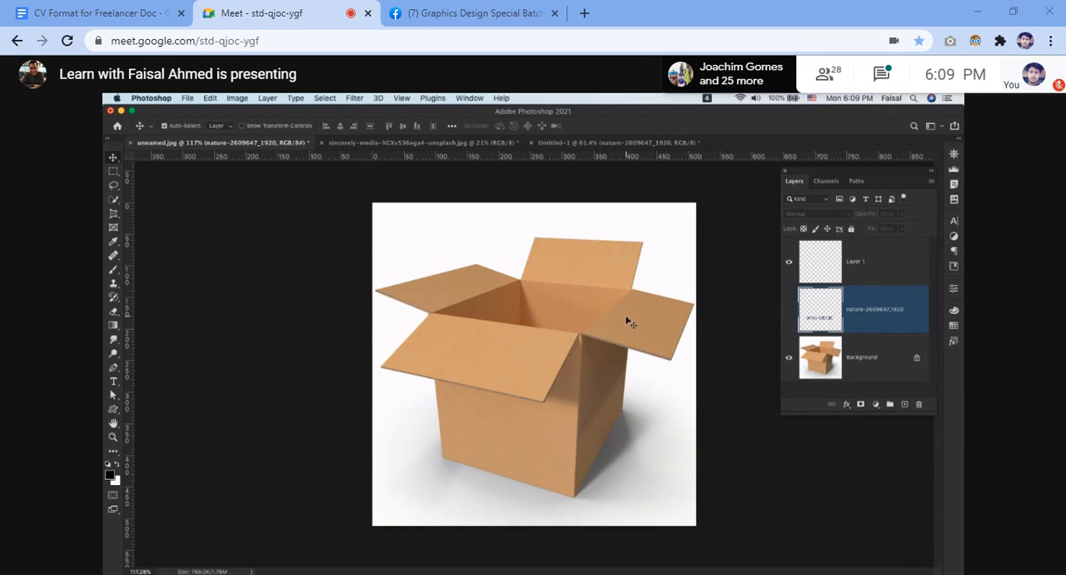
Make Layer 1 the active layer and open the Vanishing Point filter on it.
click(851, 264)
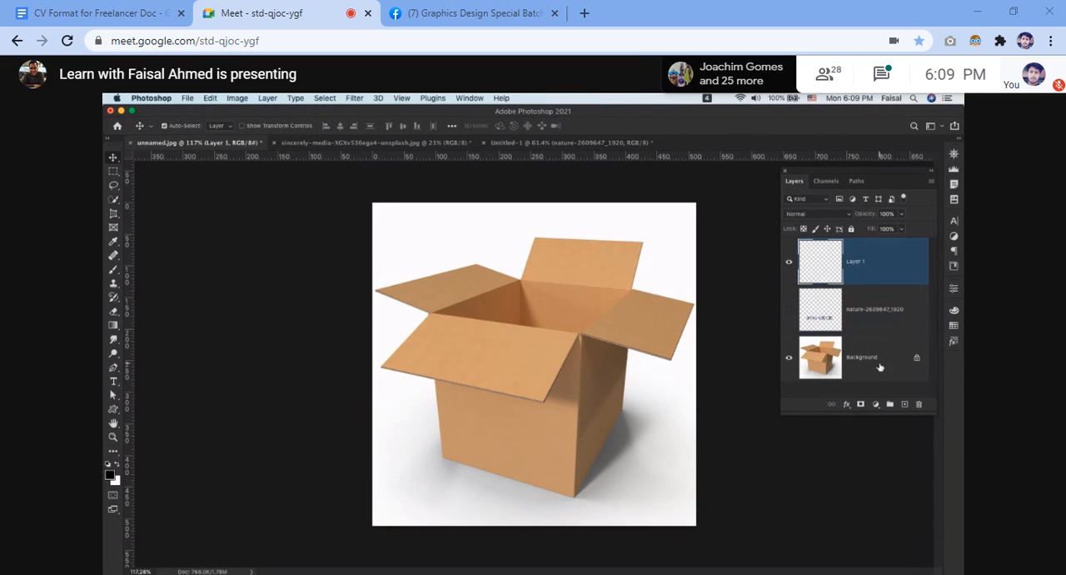
click(880, 366)
click(865, 265)
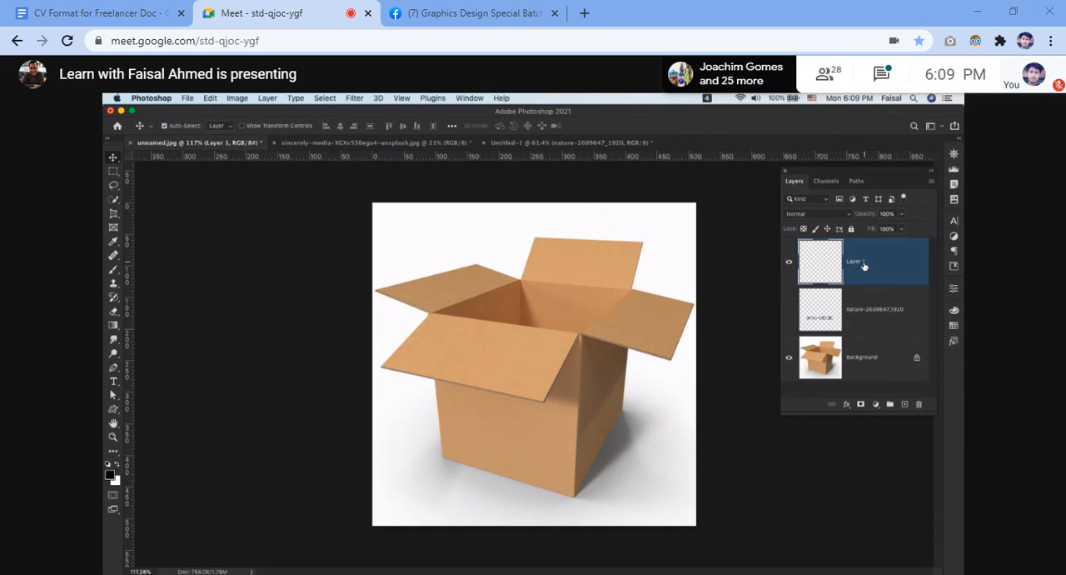
click(354, 99)
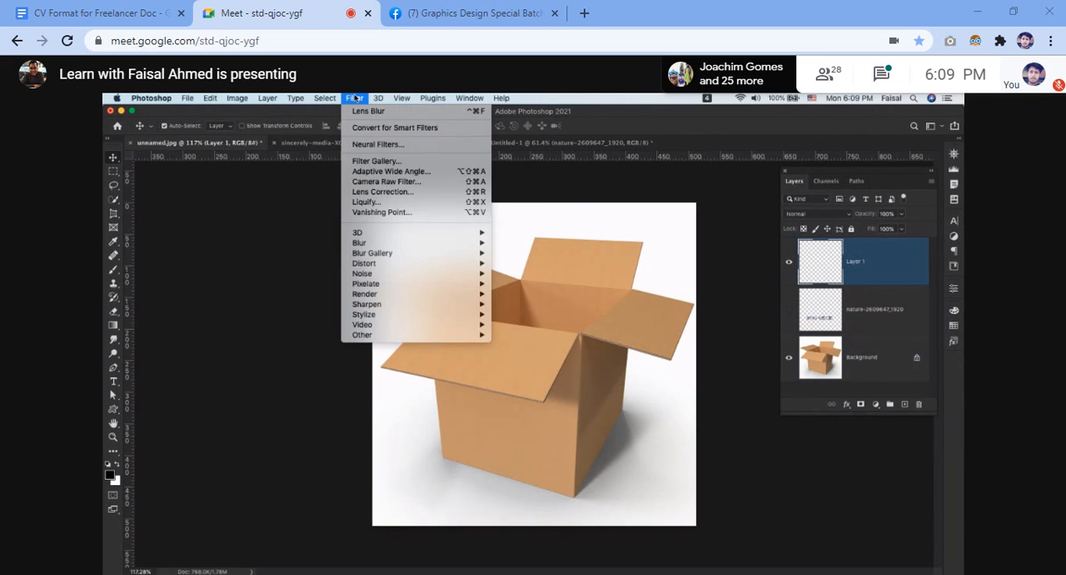
click(398, 213)
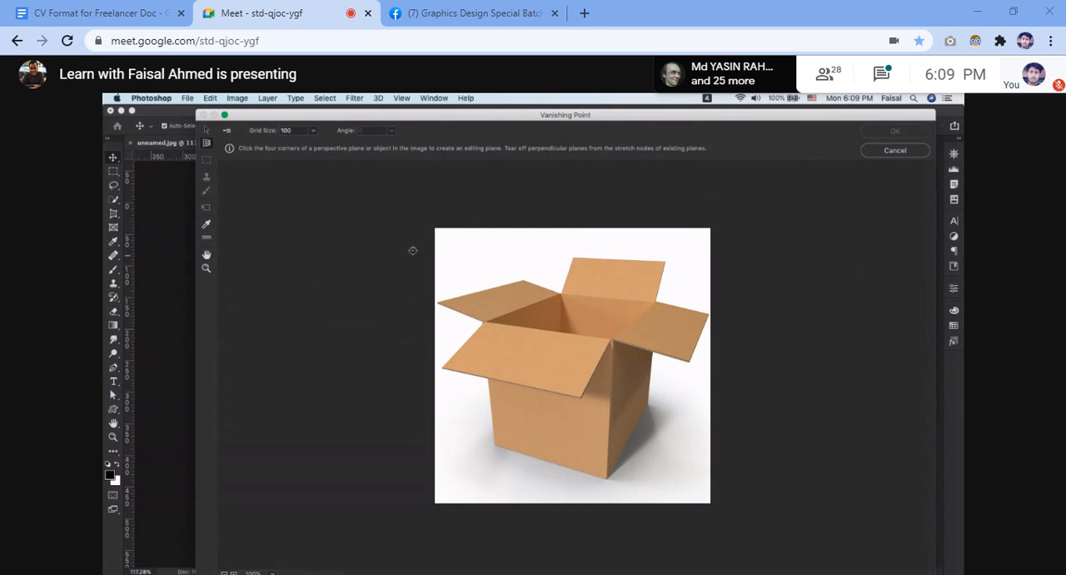
Switch to Chrome's box jpeg image results and preview the closed Shutterstock box and the related open PackageZoom moving box from Amazon.
key(ctrl+Right)
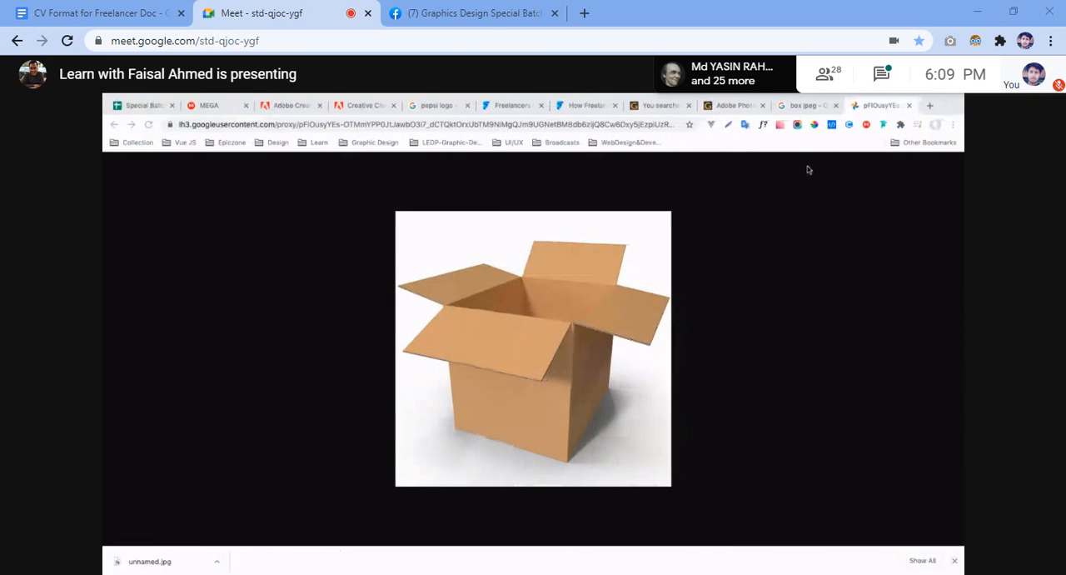
click(804, 105)
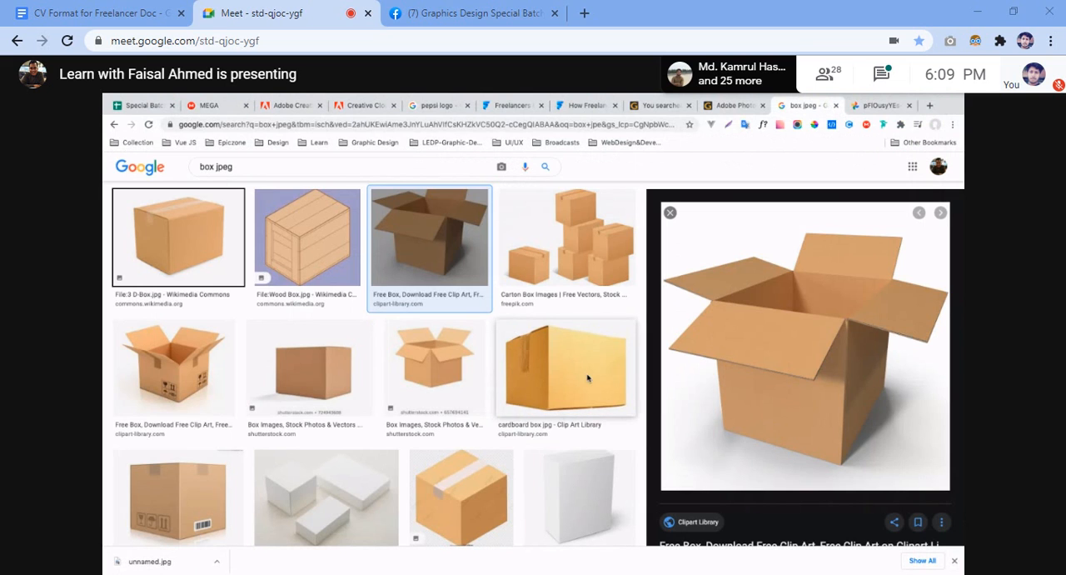
click(304, 378)
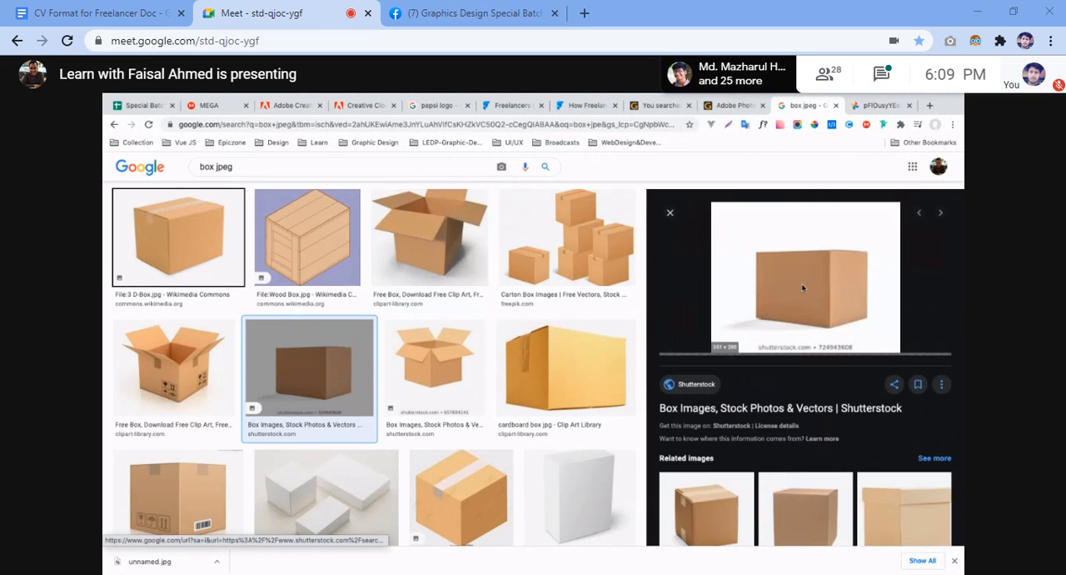
scroll(836, 437, down, 2)
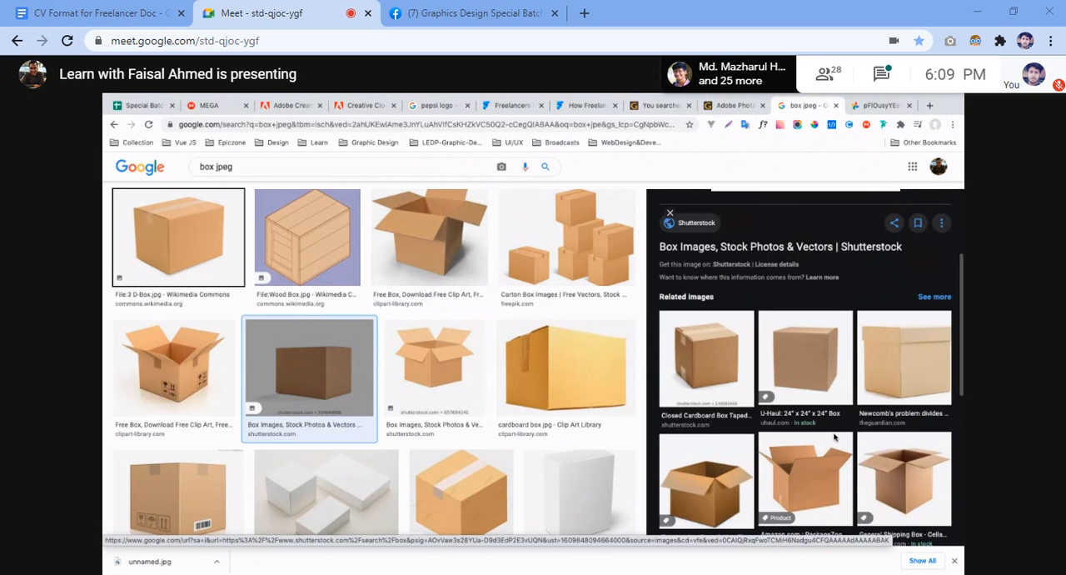
click(827, 494)
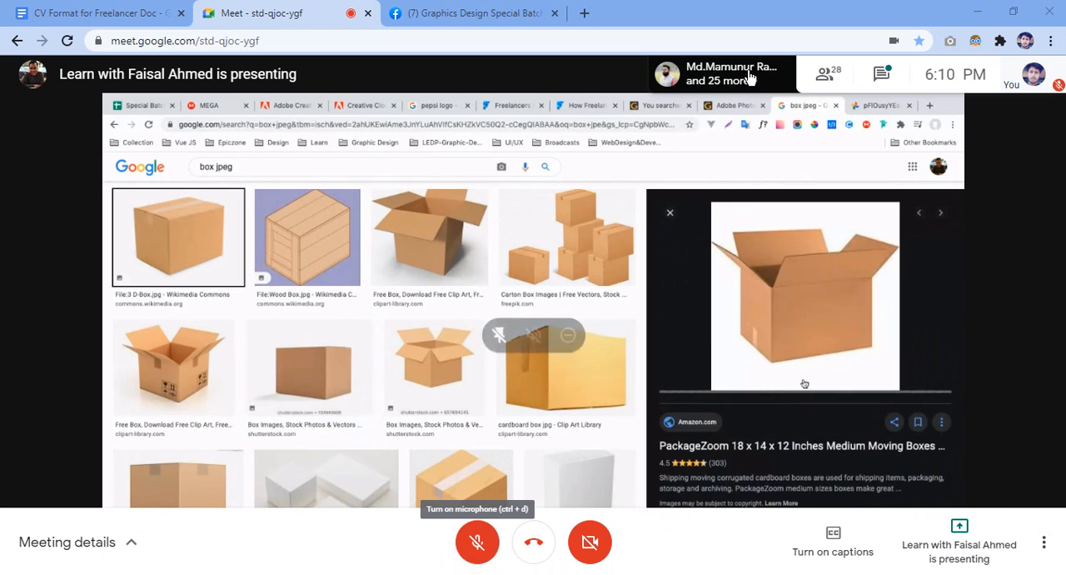
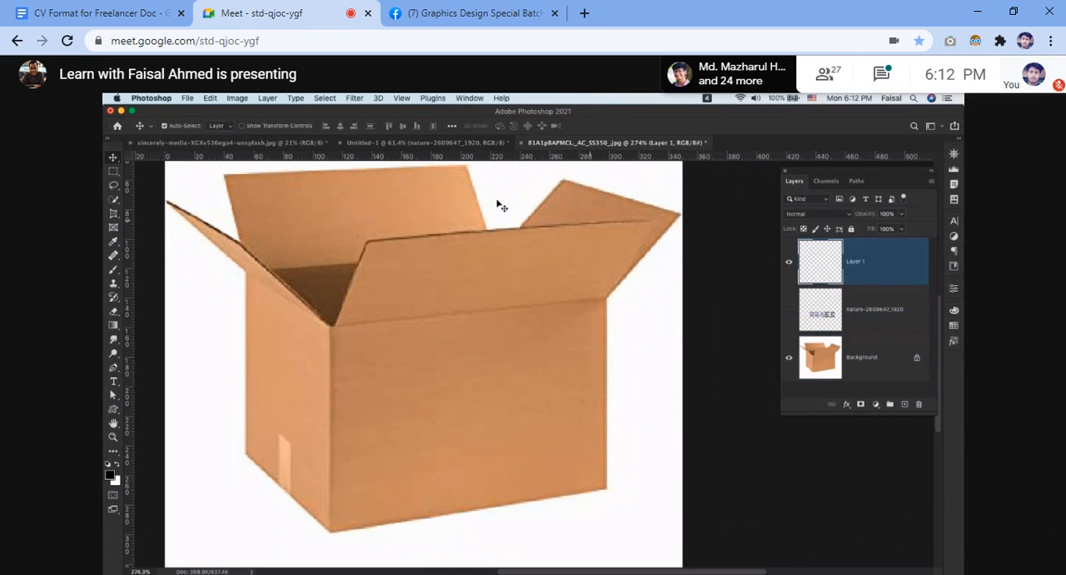
In Vanishing Point on Layer 1, define a four-corner perspective plane over the box's front face, activate the Marquee tool and apply the filter.
click(353, 98)
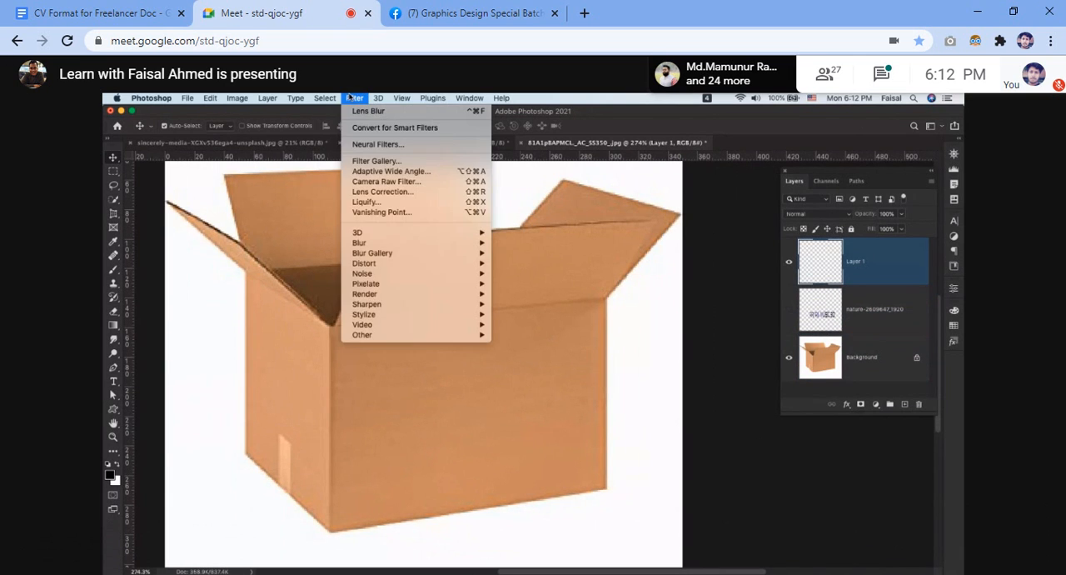
click(407, 213)
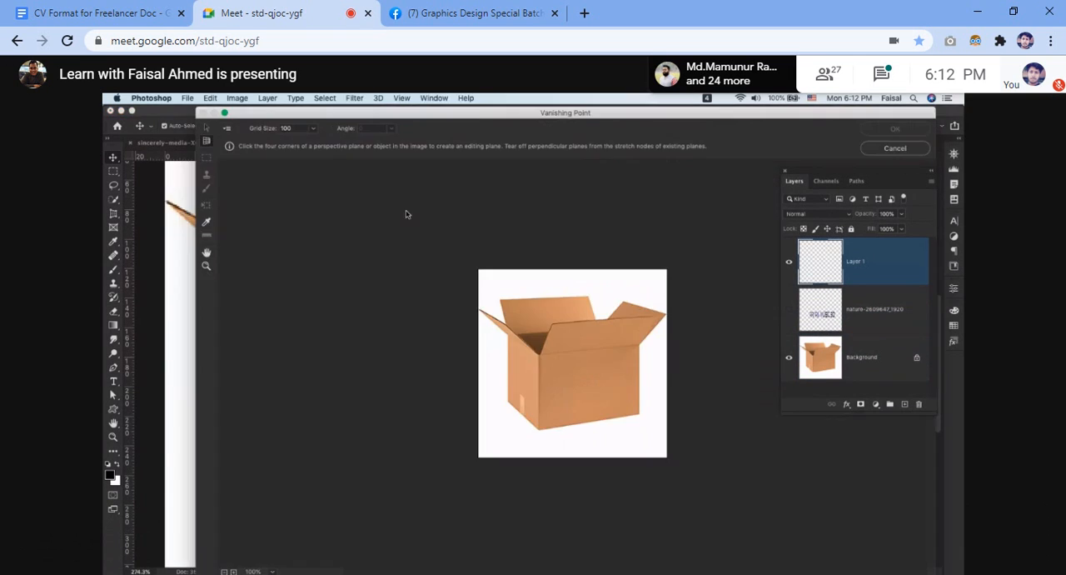
click(539, 355)
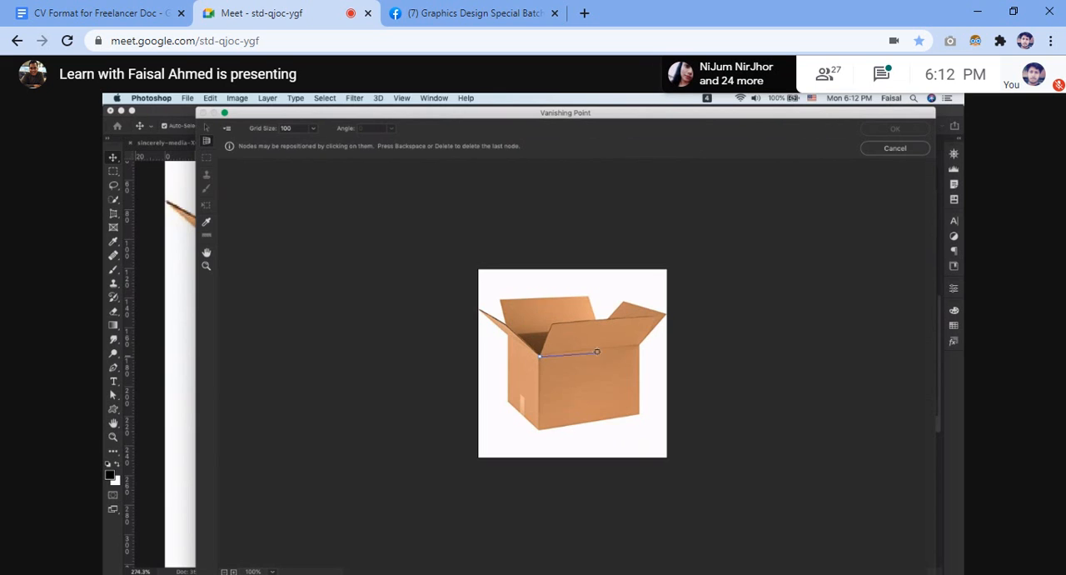
click(642, 344)
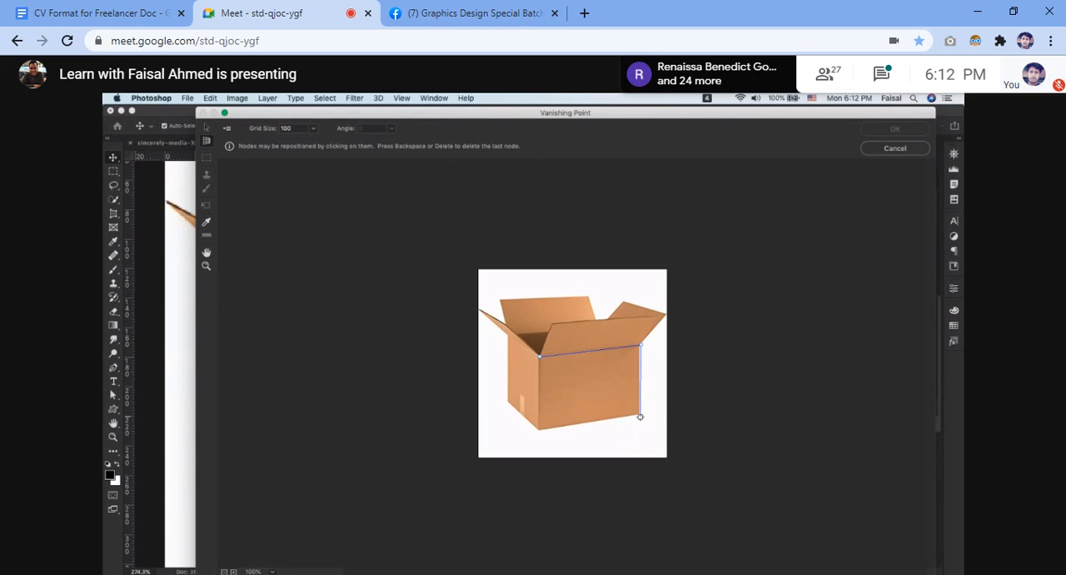
click(640, 415)
click(537, 430)
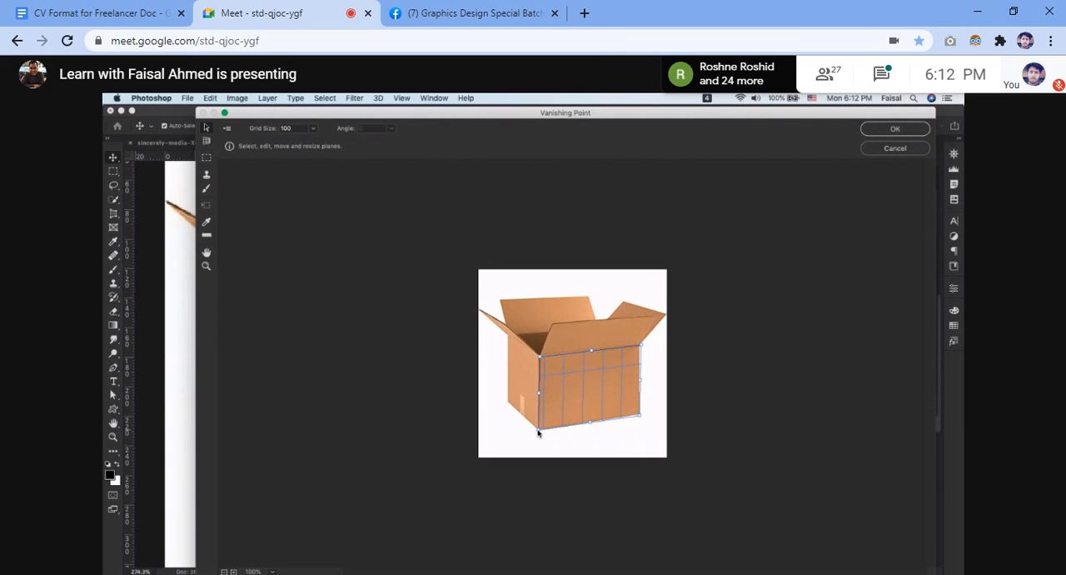
key(alt)
key(m)
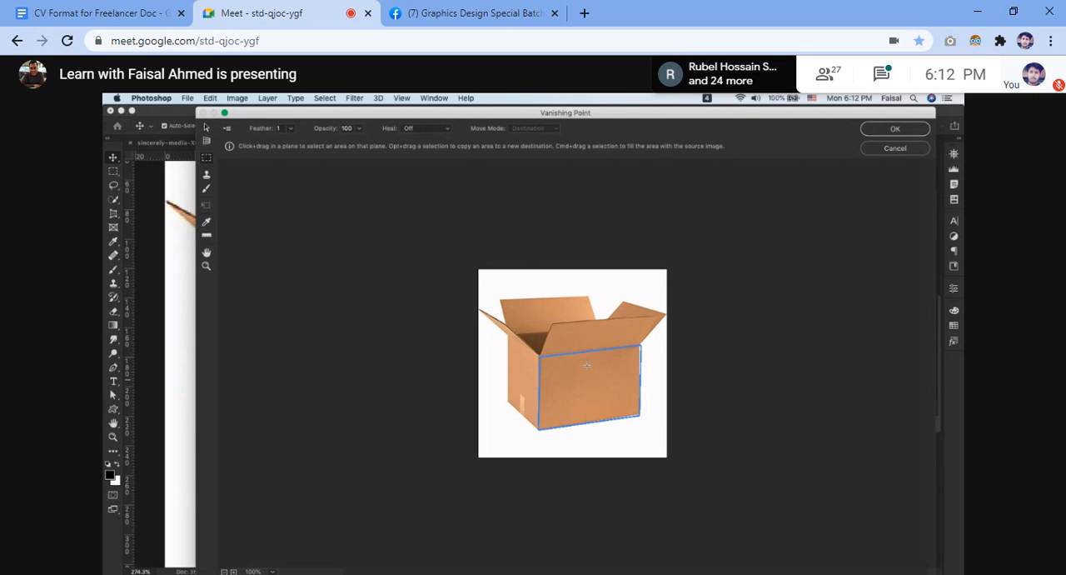
click(895, 128)
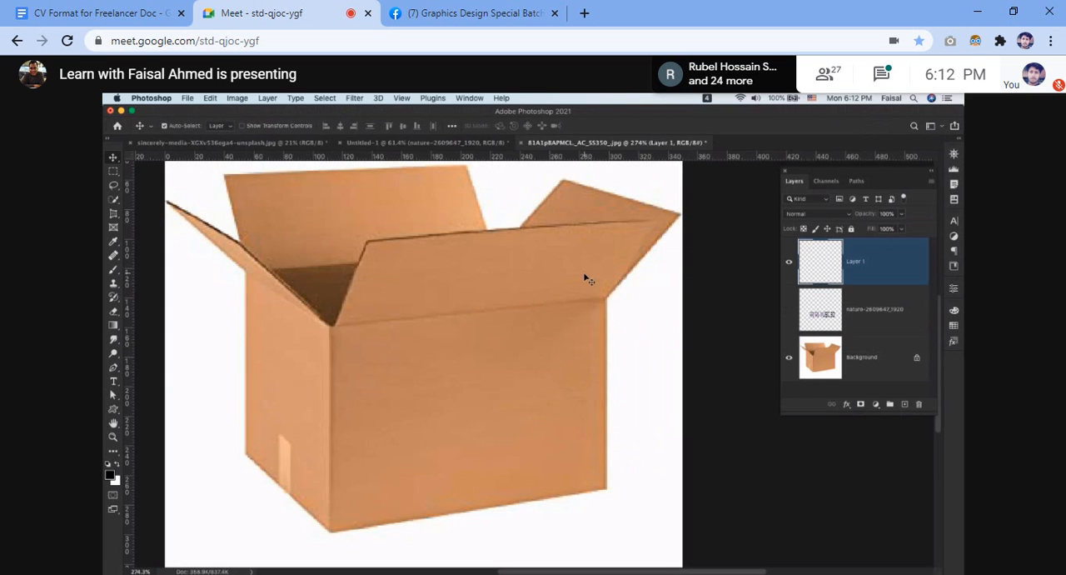
Duplicate the Background layer of the box image and hide the original.
scroll(584, 276, down, 4)
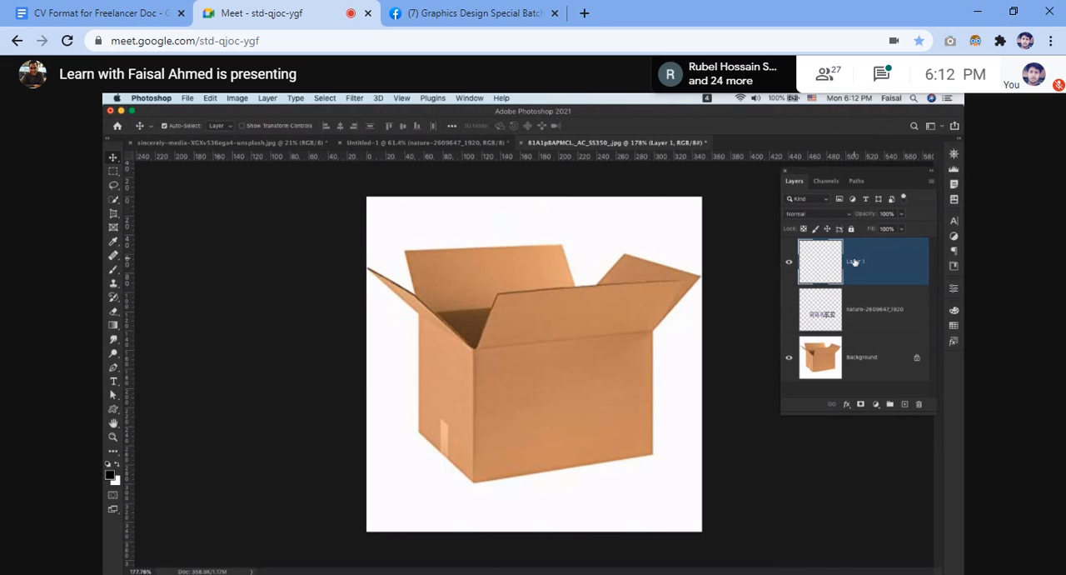
click(888, 364)
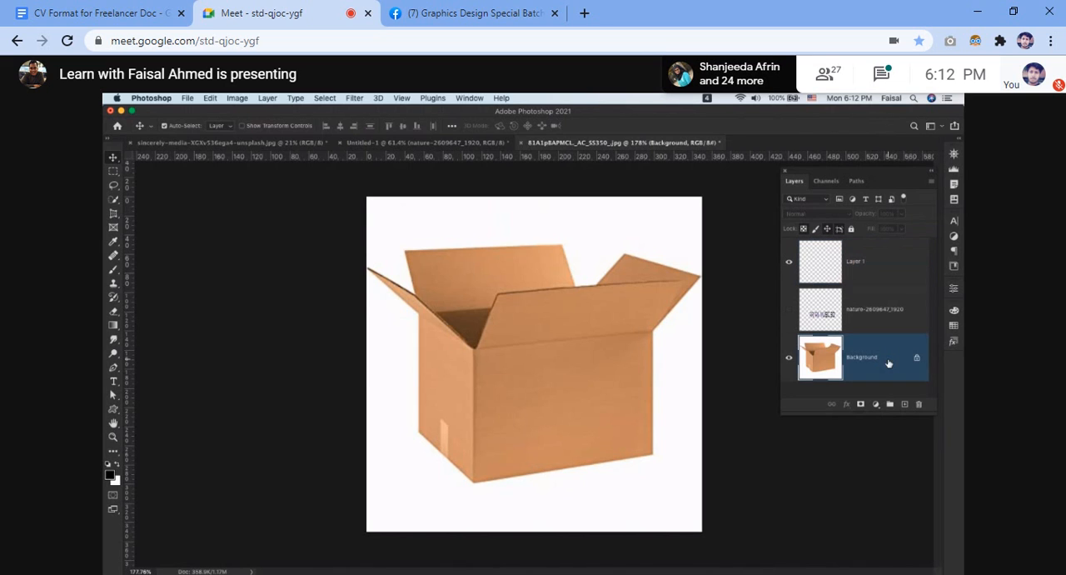
key(super+Tab)
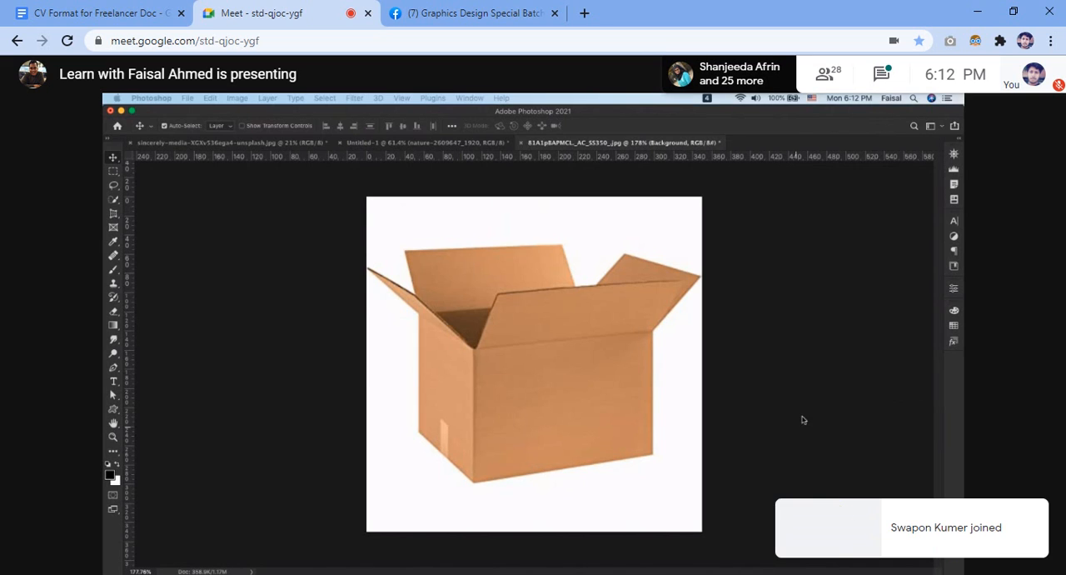
click(838, 314)
click(898, 268)
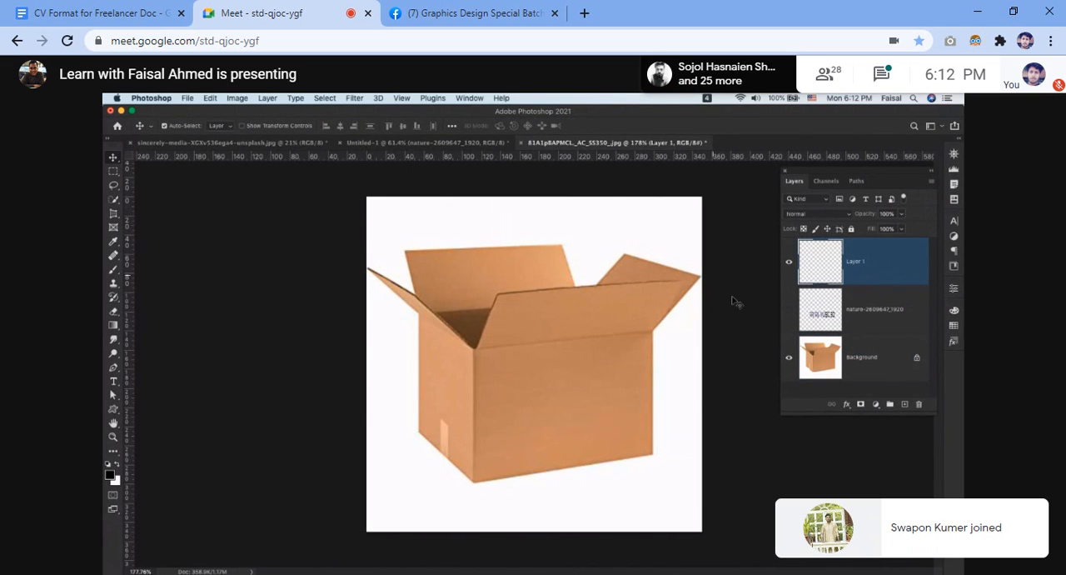
click(886, 364)
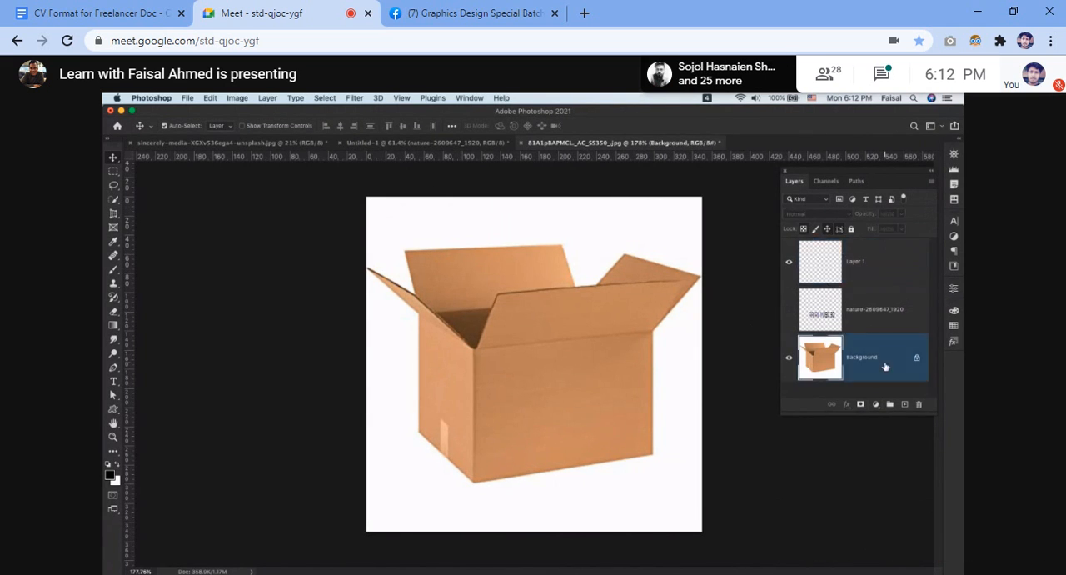
key(super+j)
scroll(831, 382, down, 1)
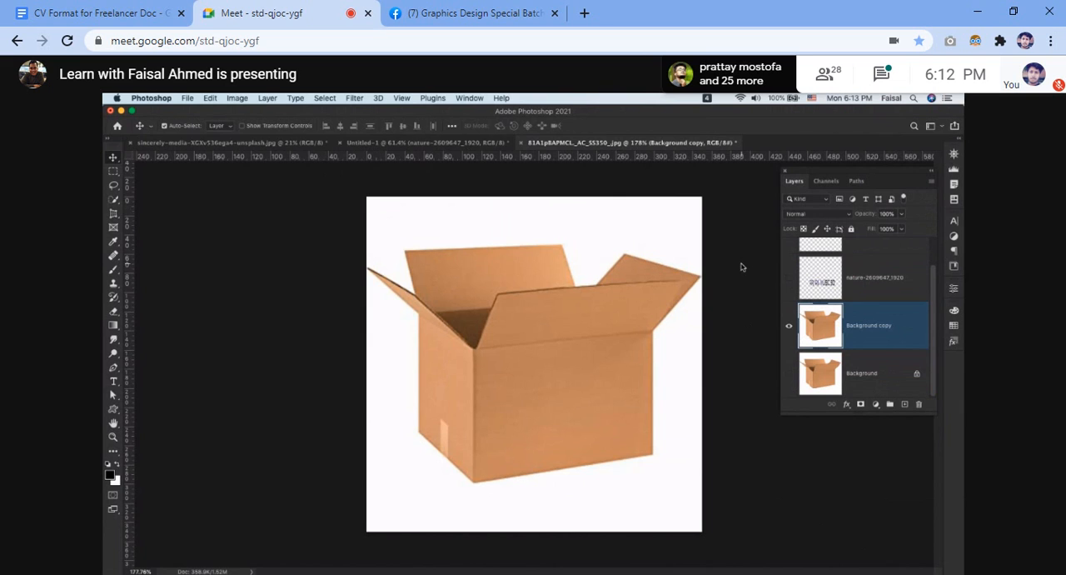
Open Vanishing Point on the Background copy layer, activate the Marquee tool over the existing front-face plane and apply the filter.
click(349, 98)
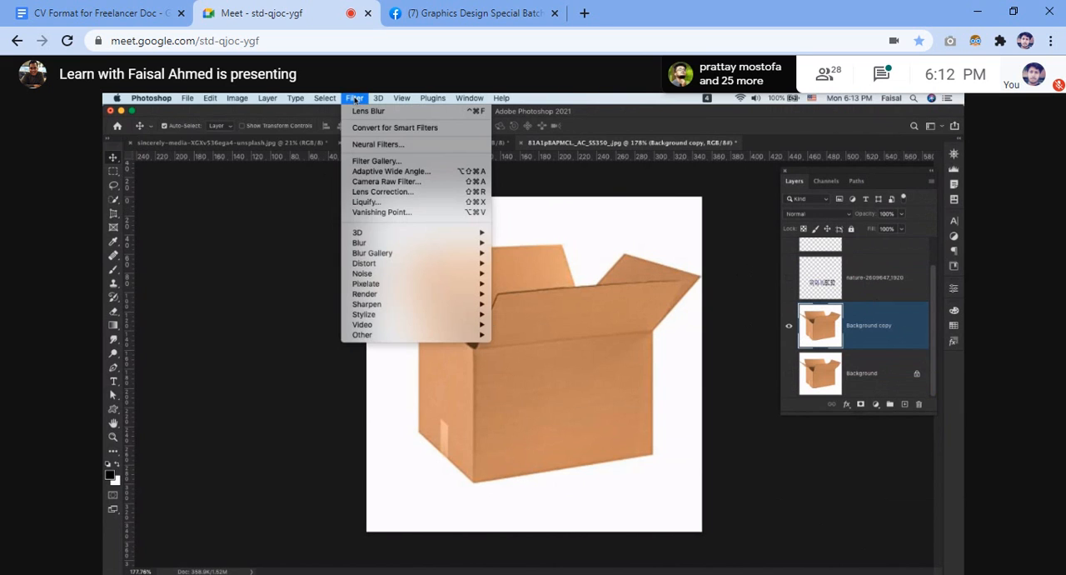
click(406, 213)
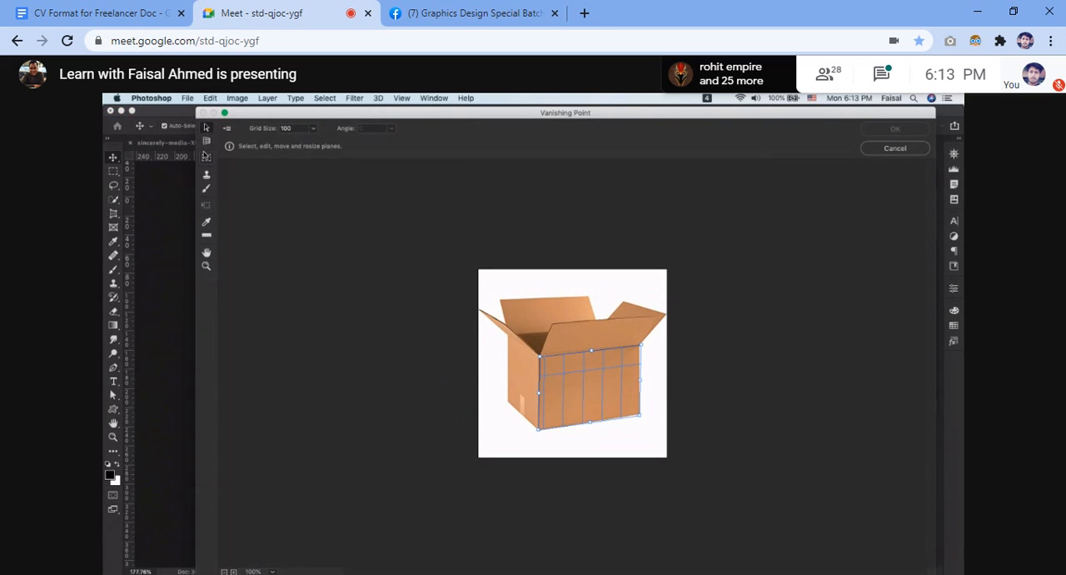
key(m)
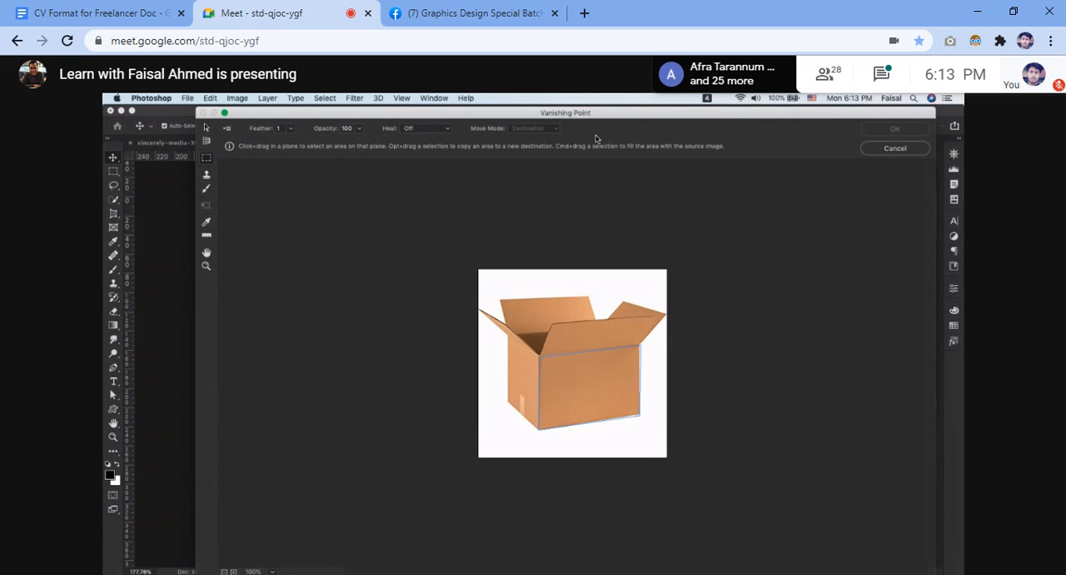
click(593, 380)
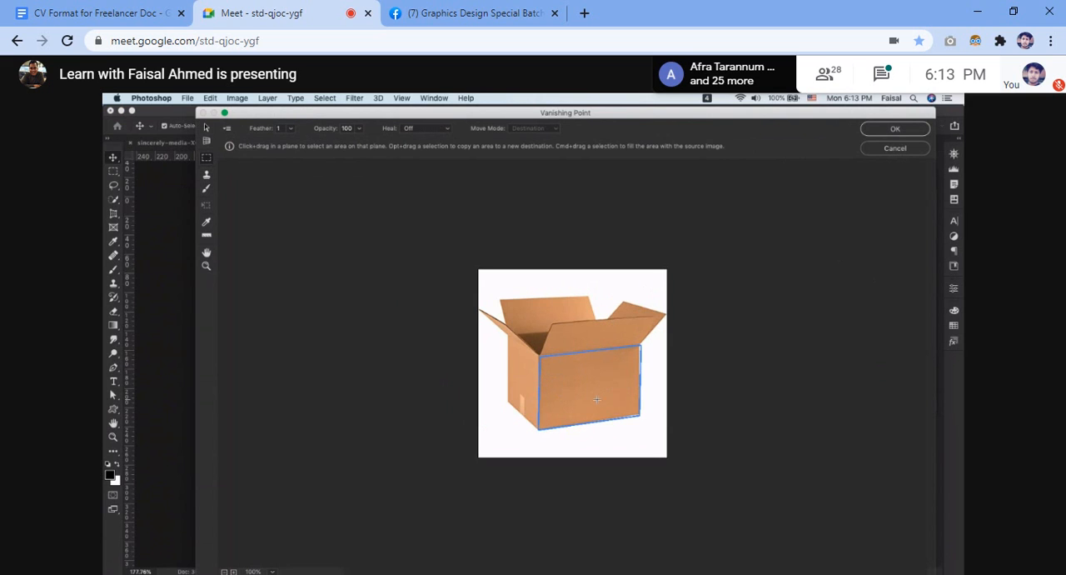
click(896, 130)
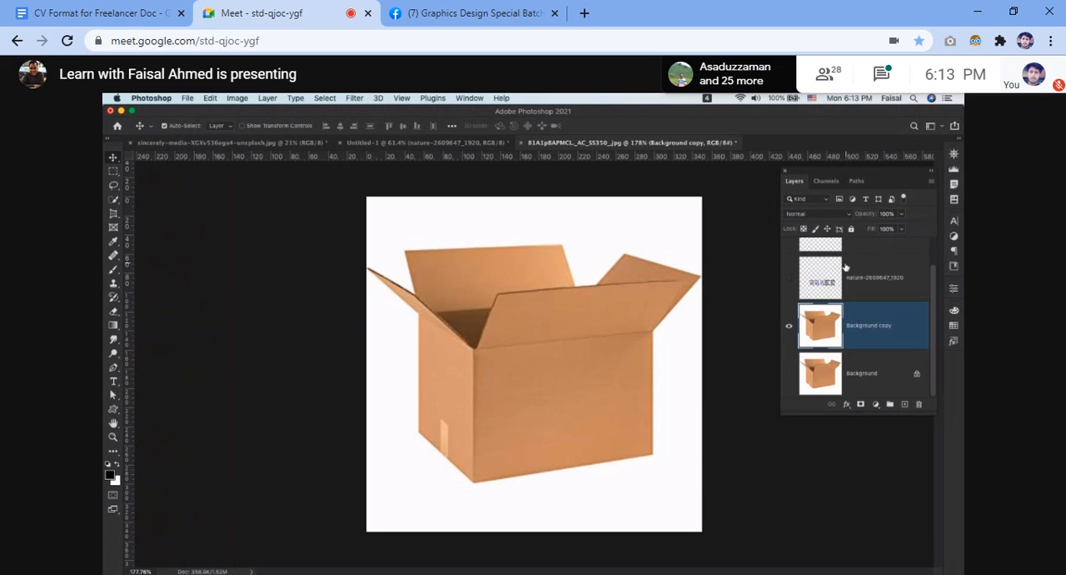
Show the nature-2609647_1920 layer and move the ARYAN MUSIC.BD lettering right across the box's front face.
scroll(844, 248, up, 1)
click(873, 268)
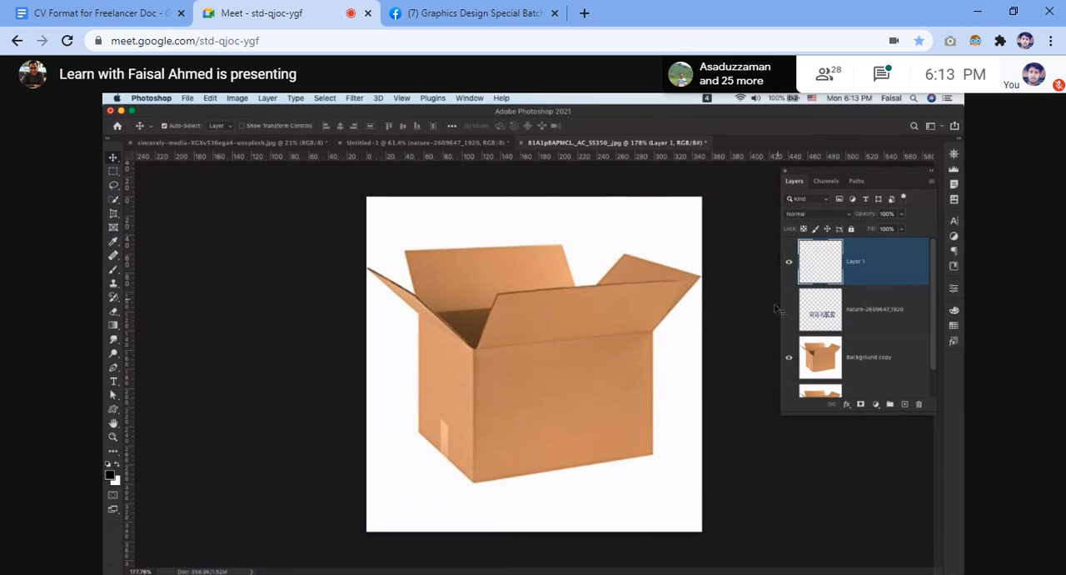
click(804, 319)
click(790, 311)
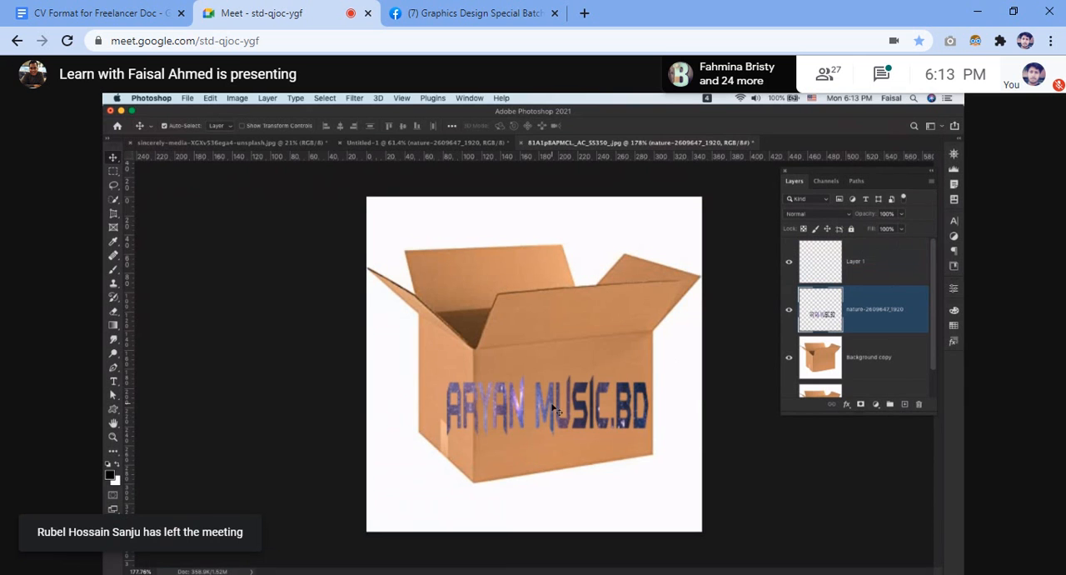
scroll(557, 410, up, 3)
drag(380, 413, 429, 402)
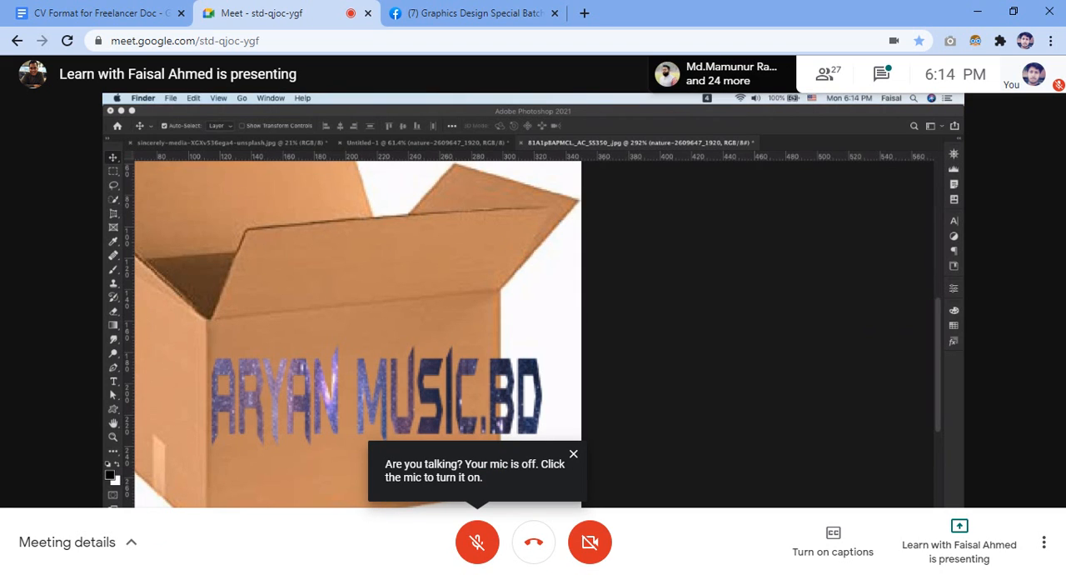
click(573, 454)
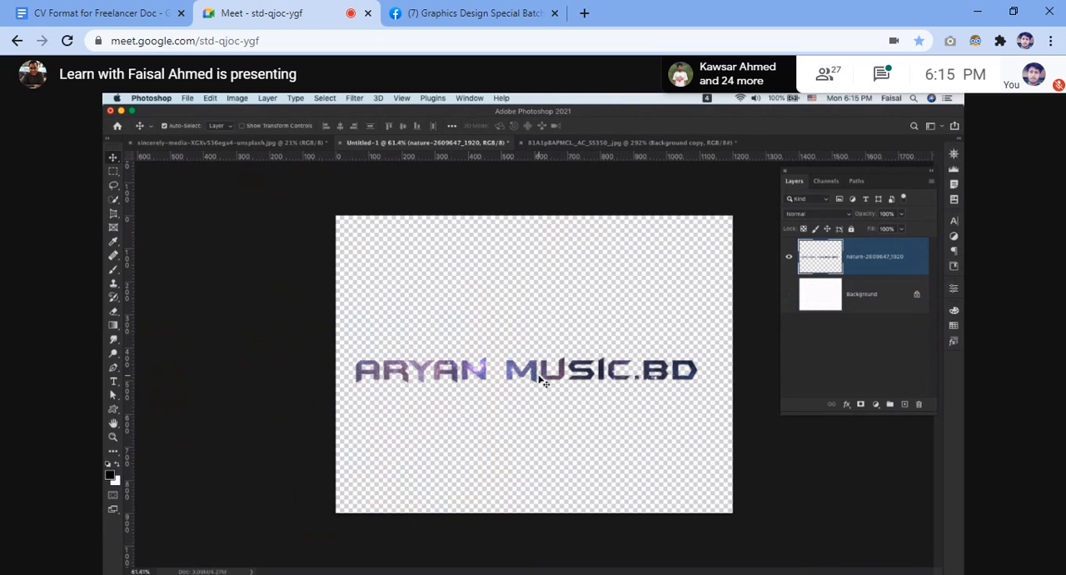
Start and commit Free Transform on the ARYAN MUSIC.BD lettering in Untitled-1, then make Layer 1 active in the box document.
key(super+t)
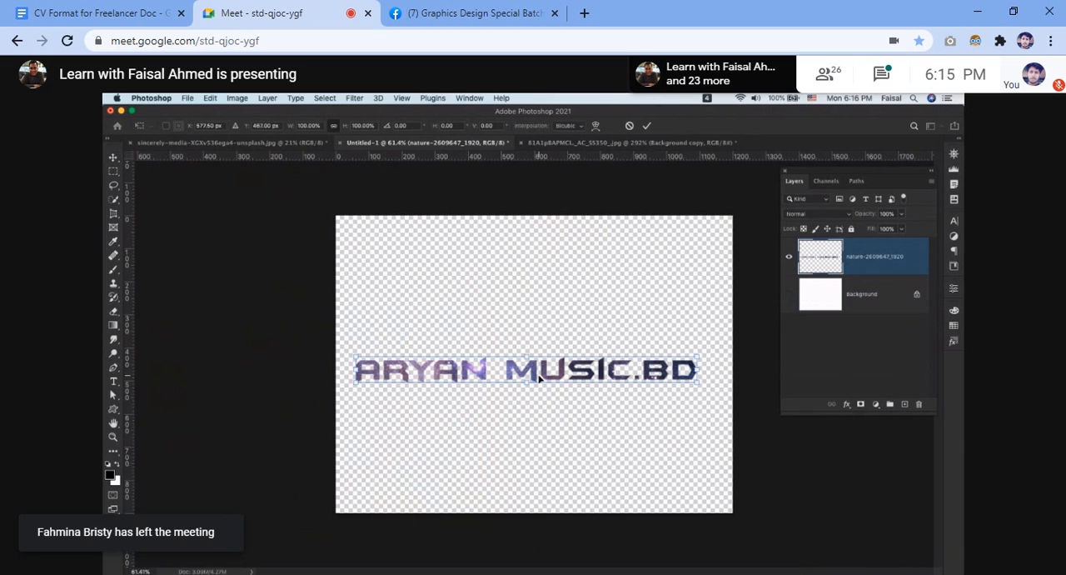
click(648, 126)
click(580, 143)
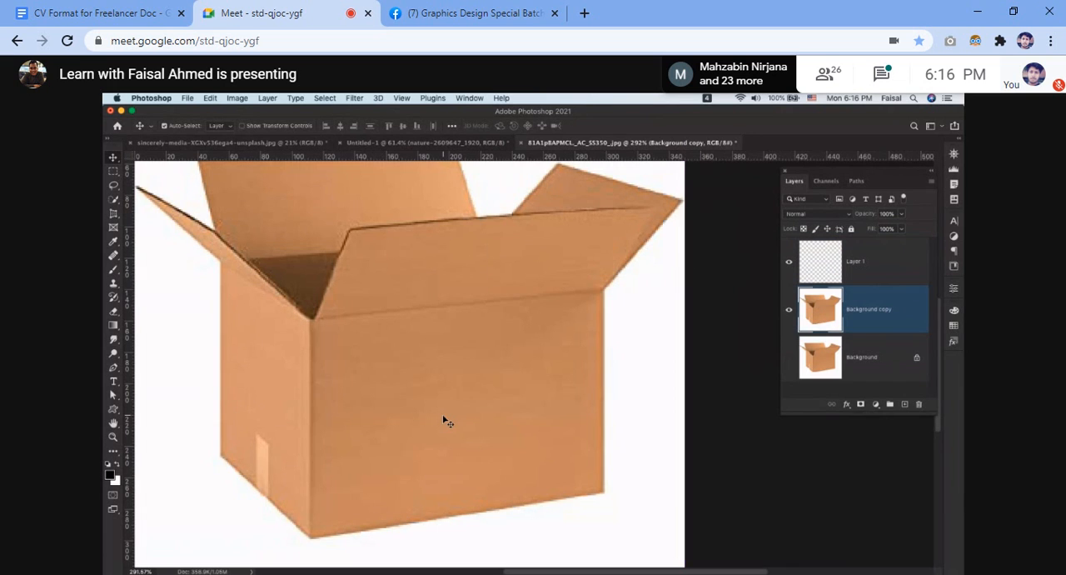
scroll(519, 400, down, 5)
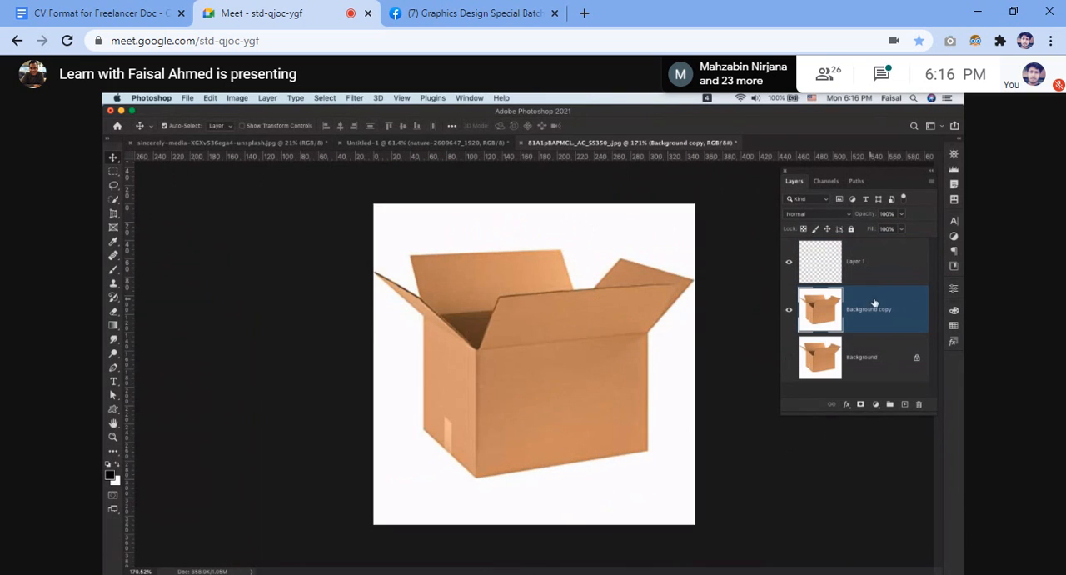
click(883, 269)
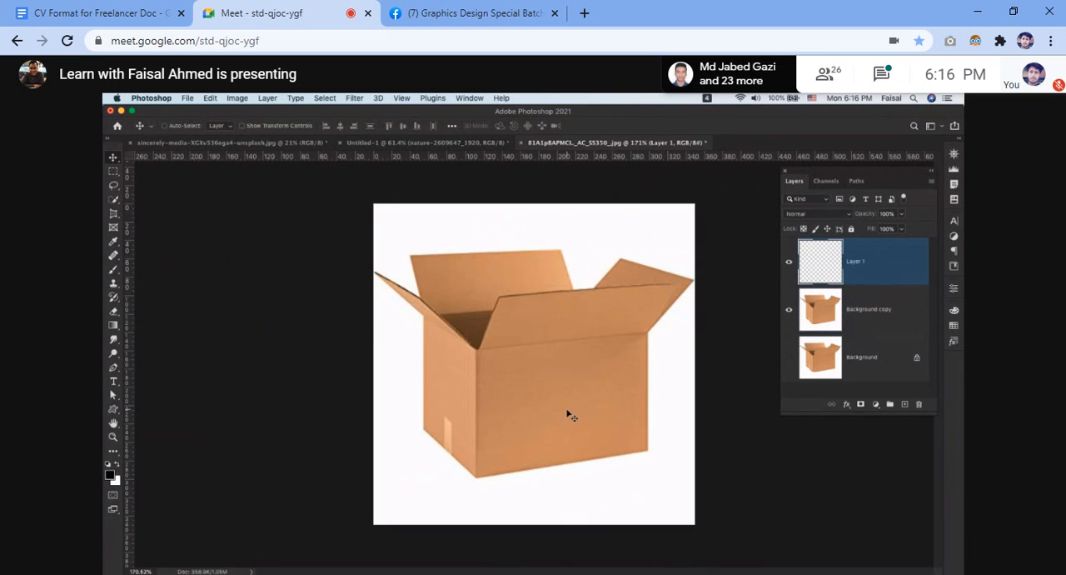
click(840, 313)
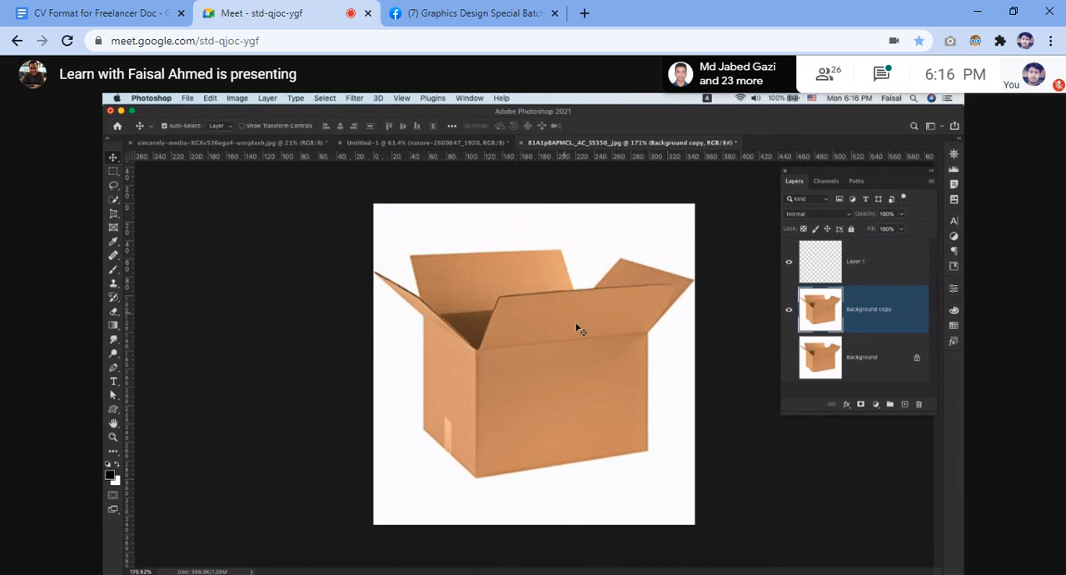
click(881, 254)
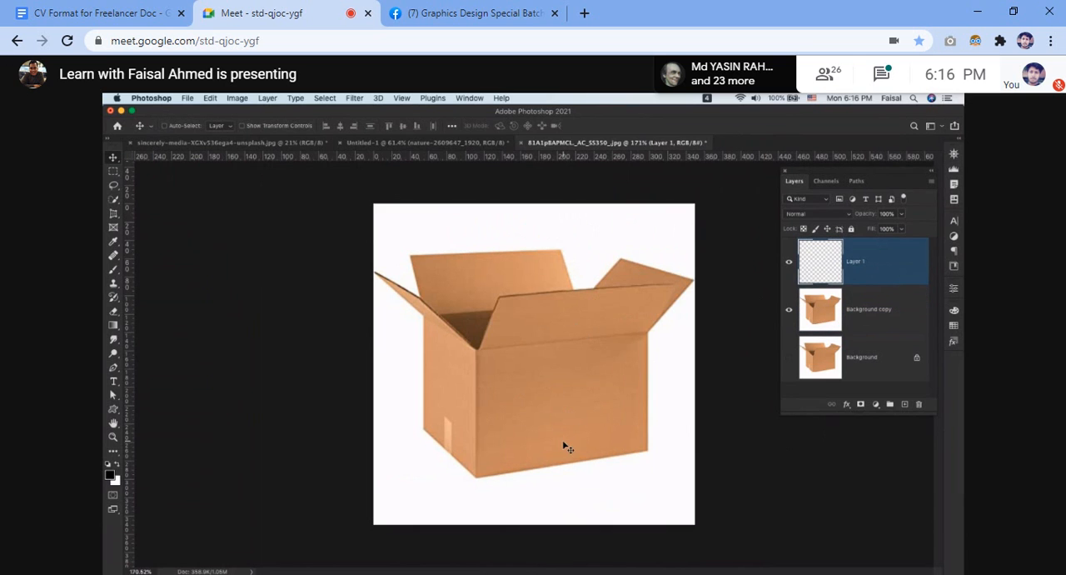
Select the entire Untitled-1 canvas with no layer active, then make Background copy the active layer in the box document.
click(451, 147)
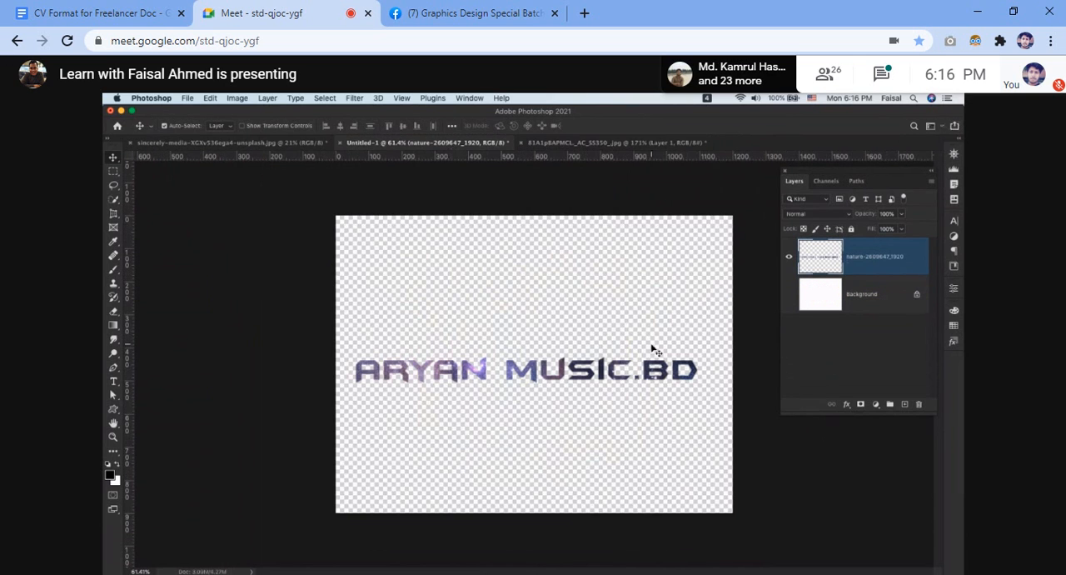
click(545, 311)
key(super+a)
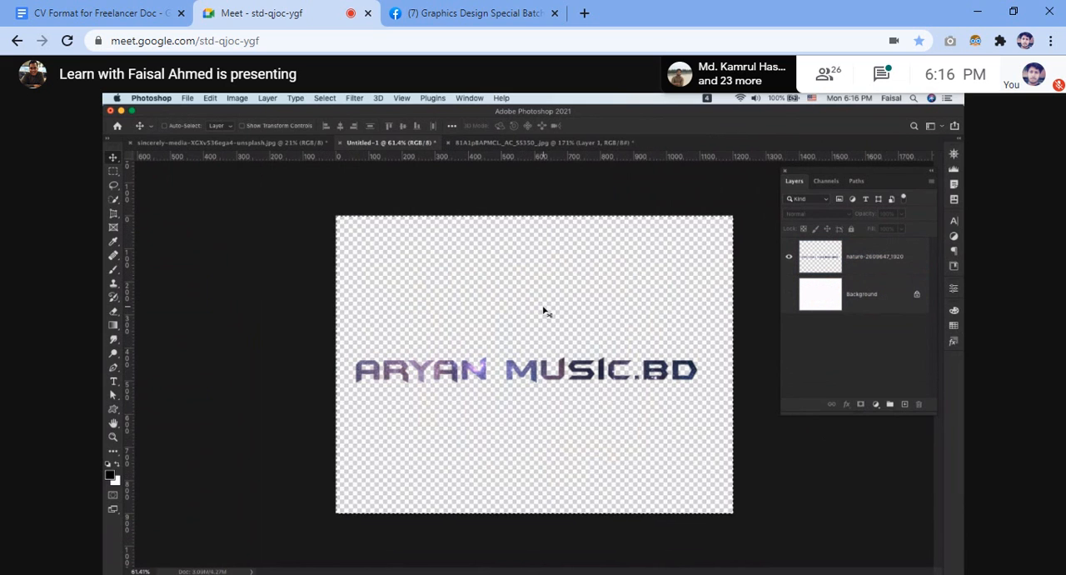
click(480, 143)
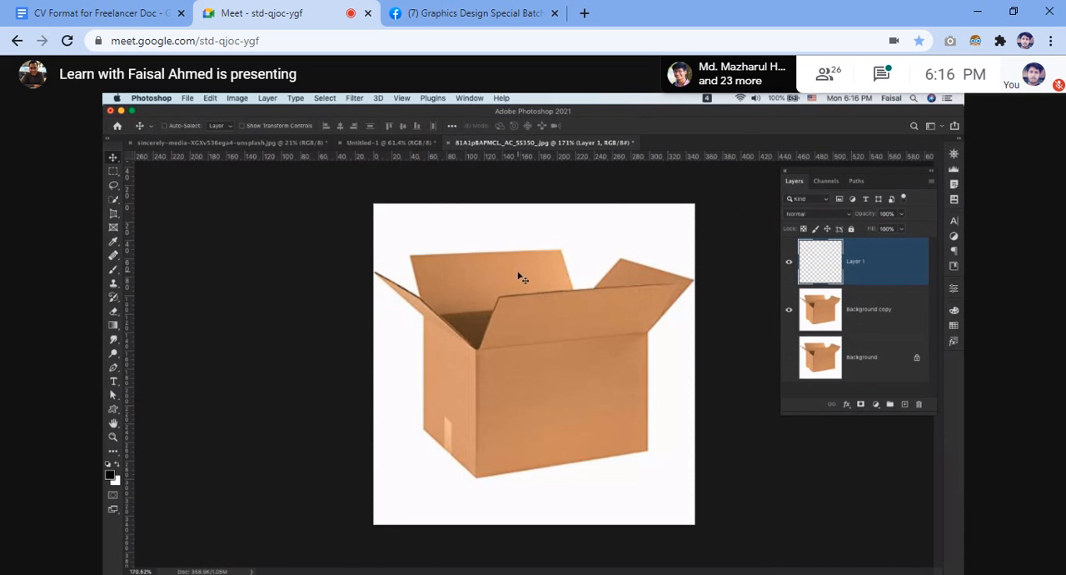
click(604, 374)
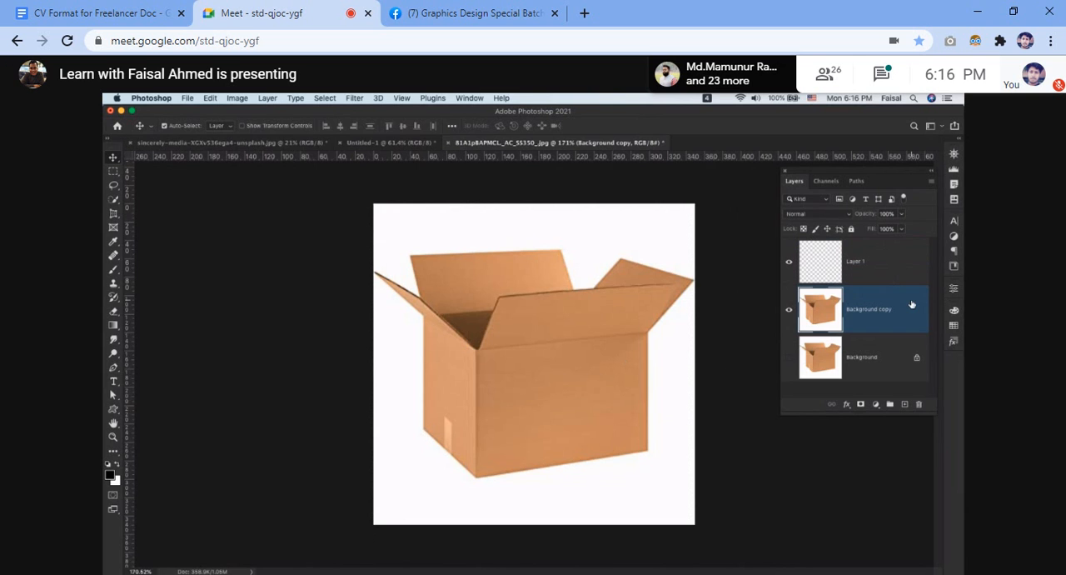
scroll(510, 323, up, 5)
scroll(510, 324, down, 7)
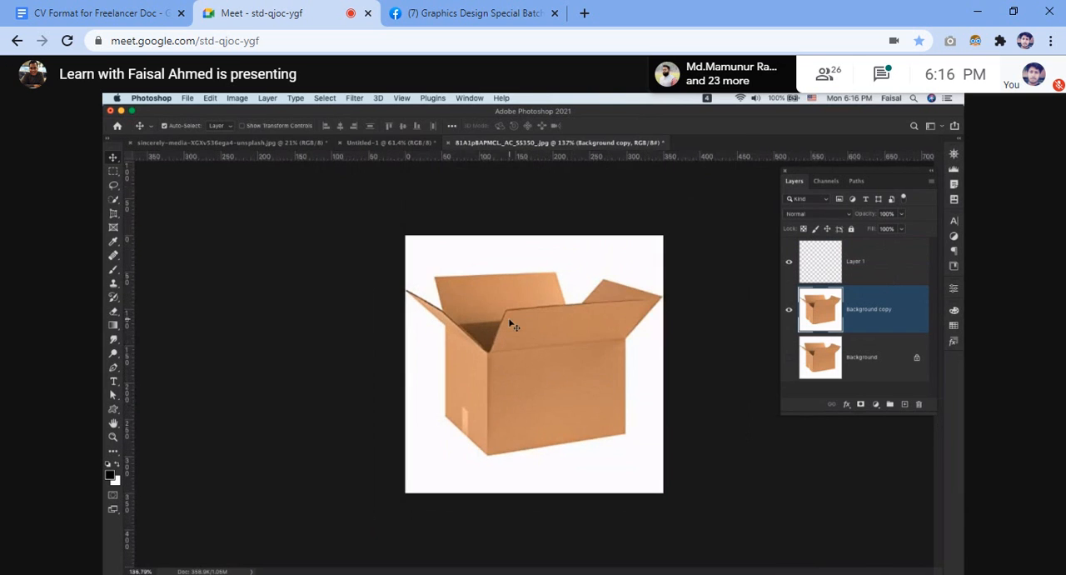
View the Untitled-1 lettering and the sincerely-media book-page photo, and switch to the Chrome browser.
click(396, 144)
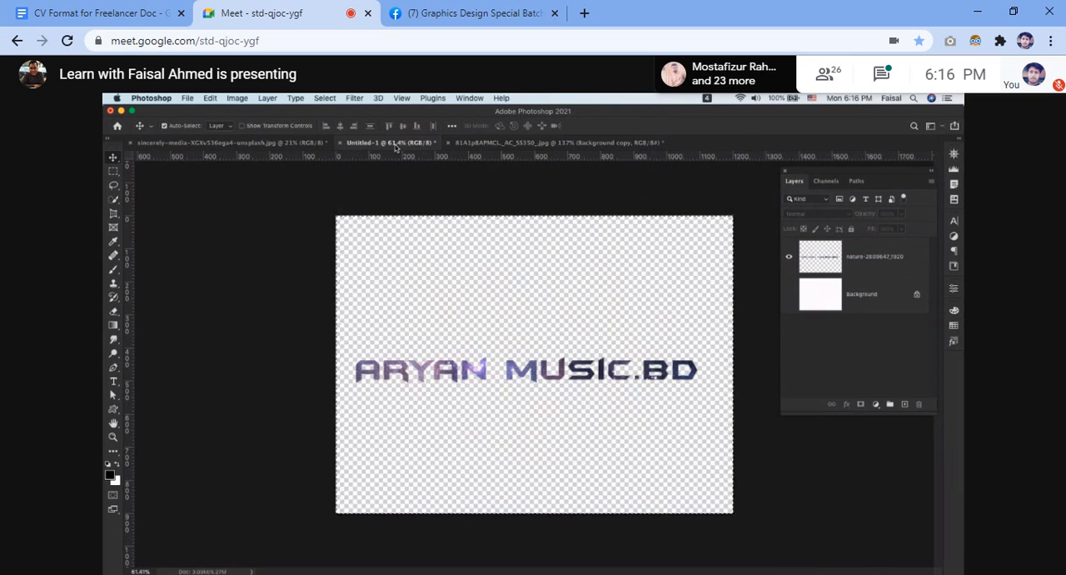
click(225, 142)
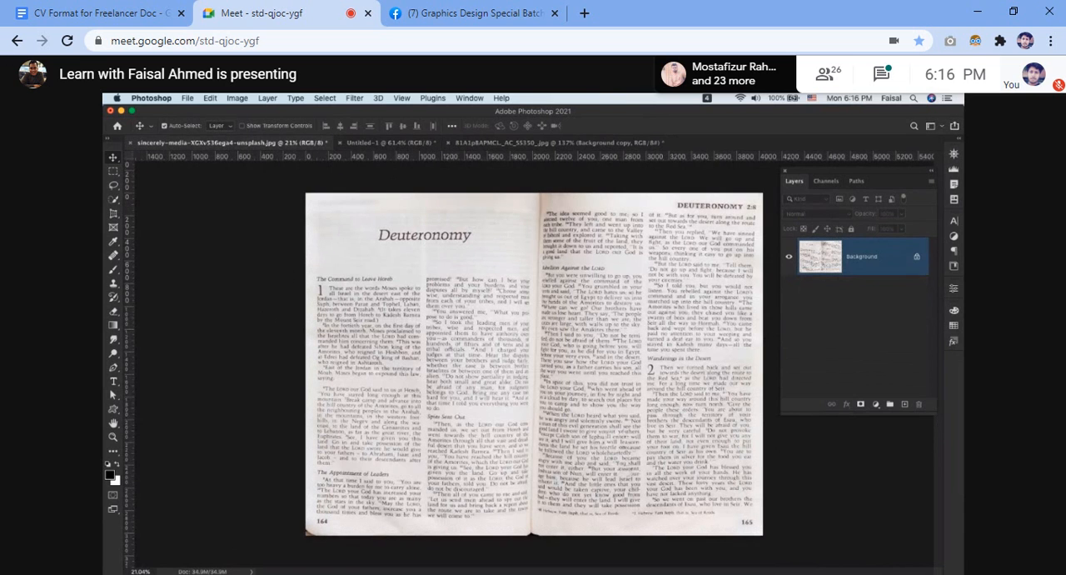
key(super+Tab)
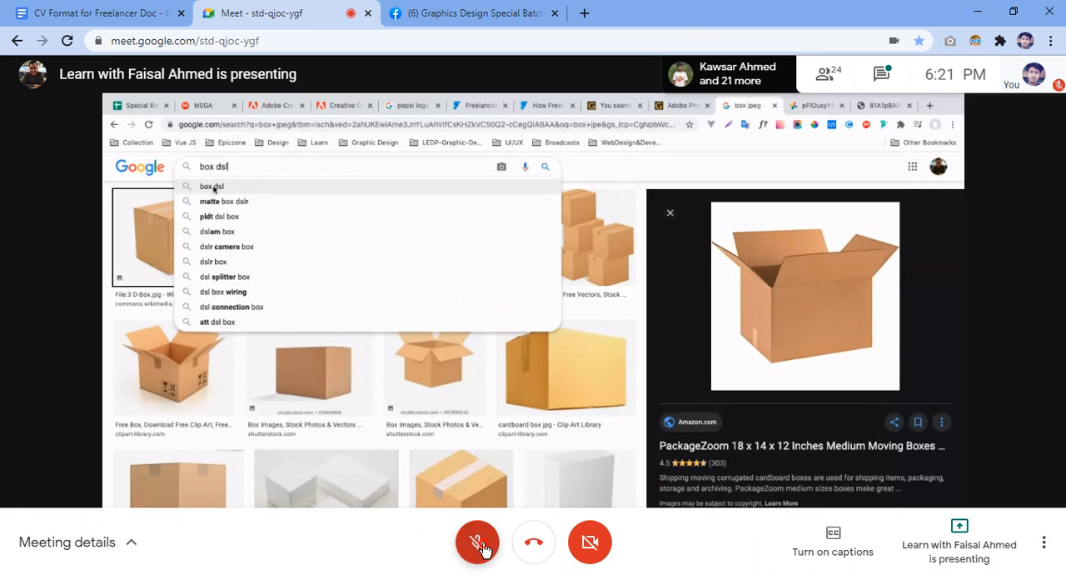
Unmute the Google Meet microphone and mute it again, two times in a row.
click(478, 542)
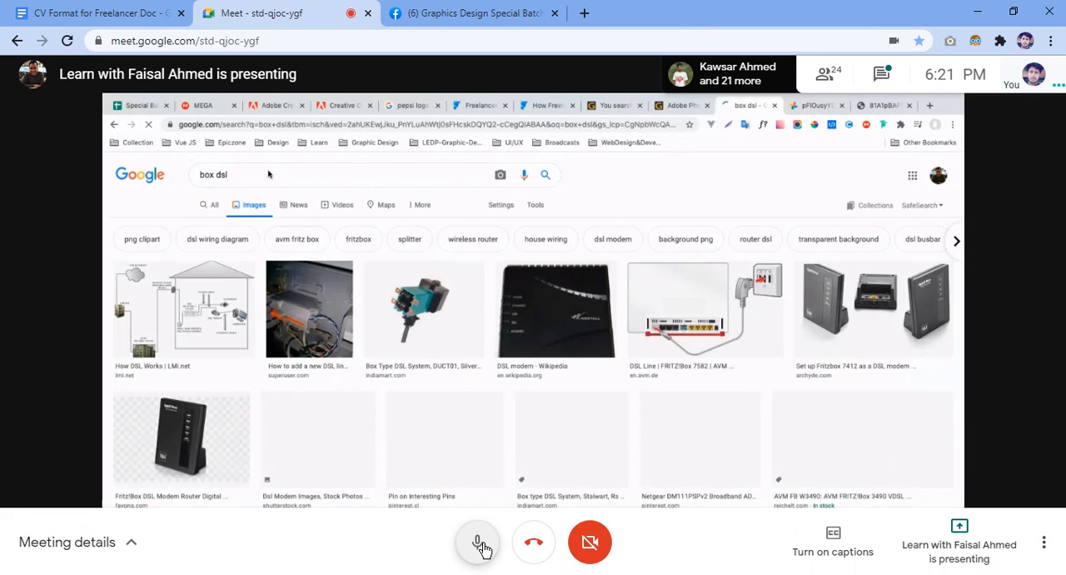
click(480, 545)
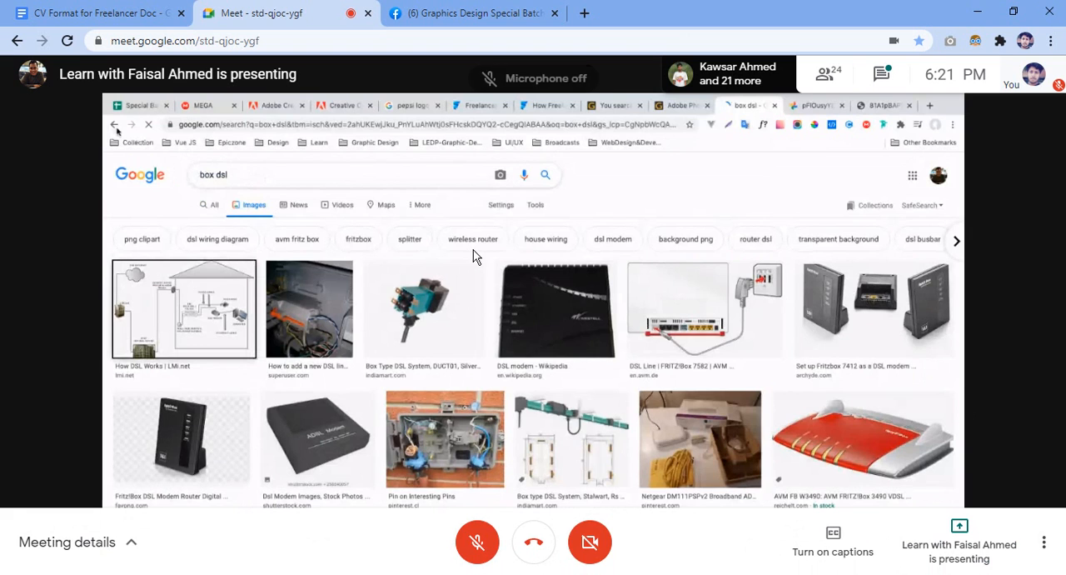
click(474, 550)
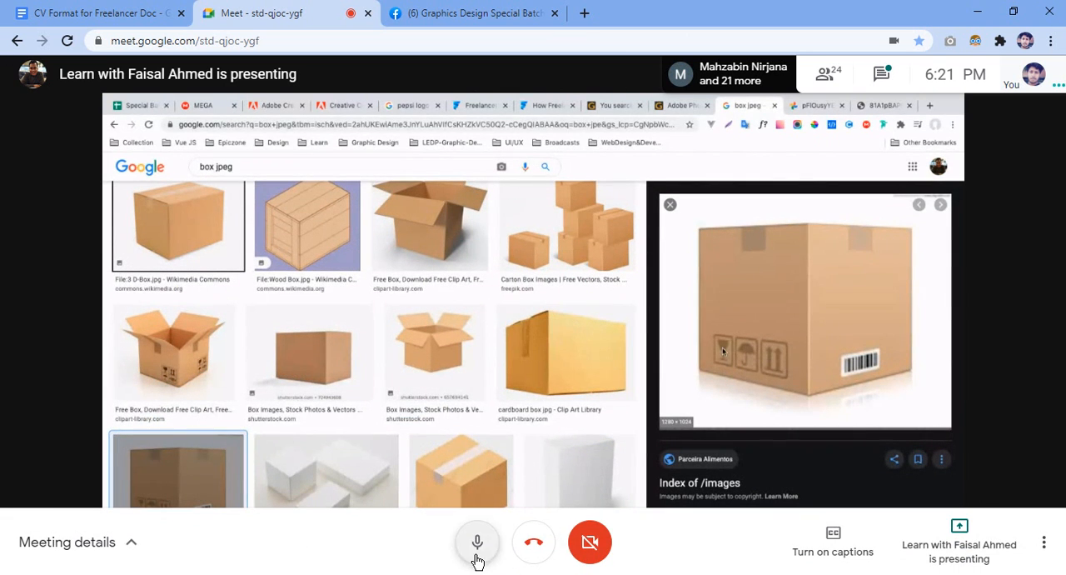
click(476, 556)
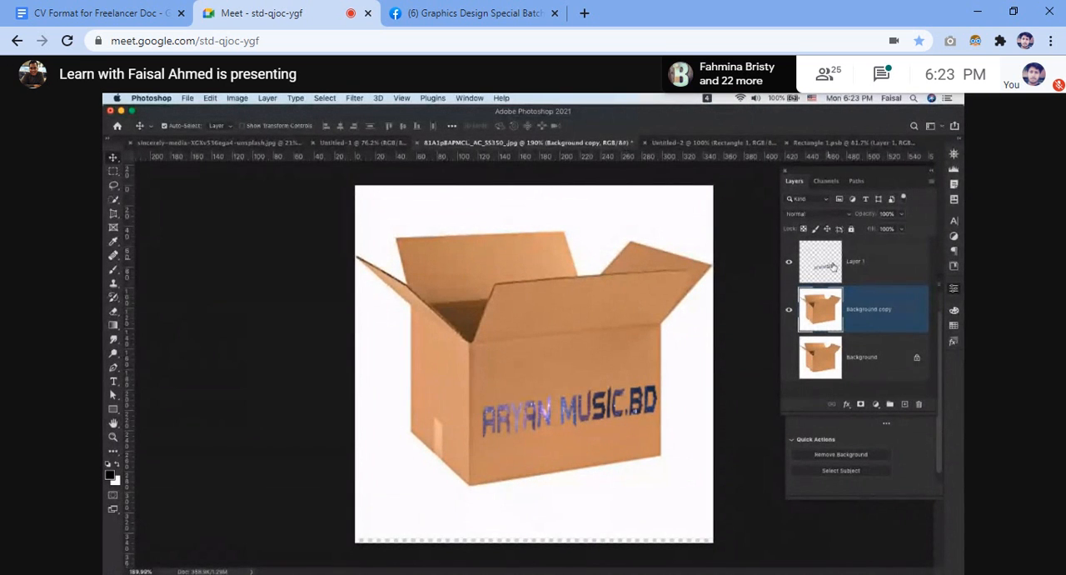
Make Layer 1 with the ARYAN MUSIC.BD lettering active and set its blend mode to Overlay.
click(844, 215)
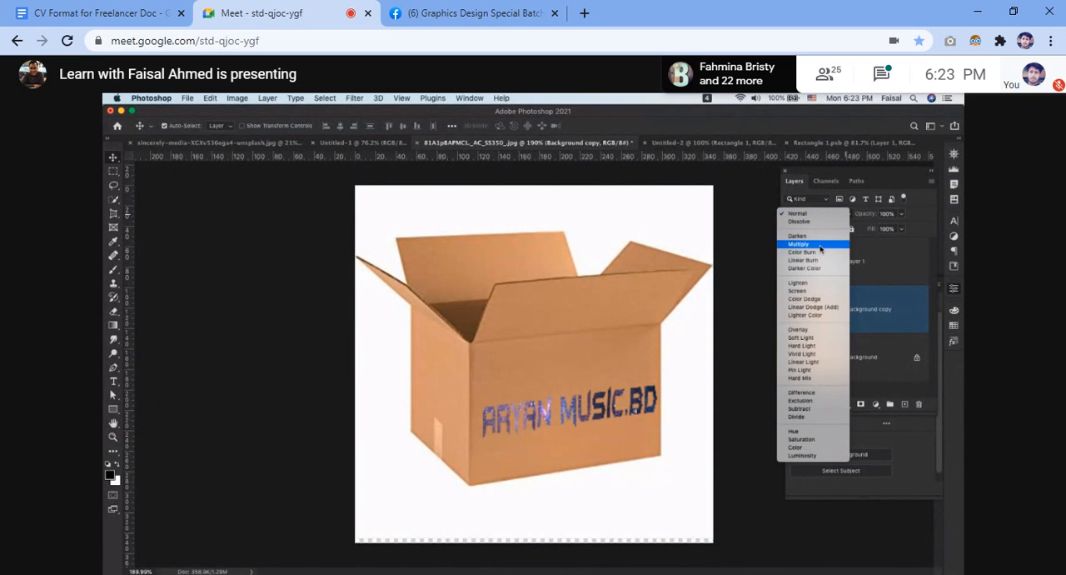
click(894, 303)
click(890, 273)
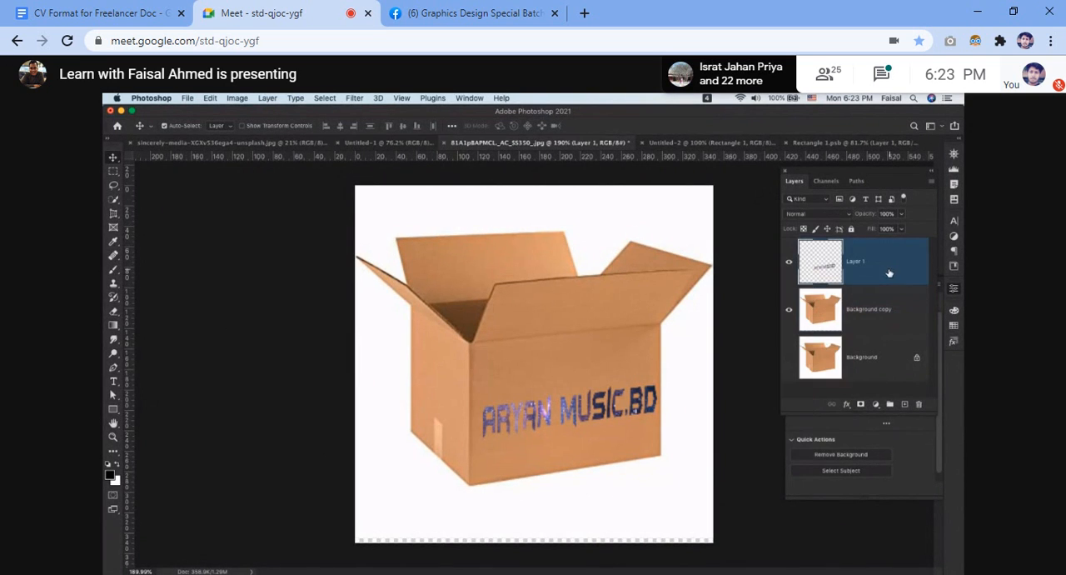
click(844, 215)
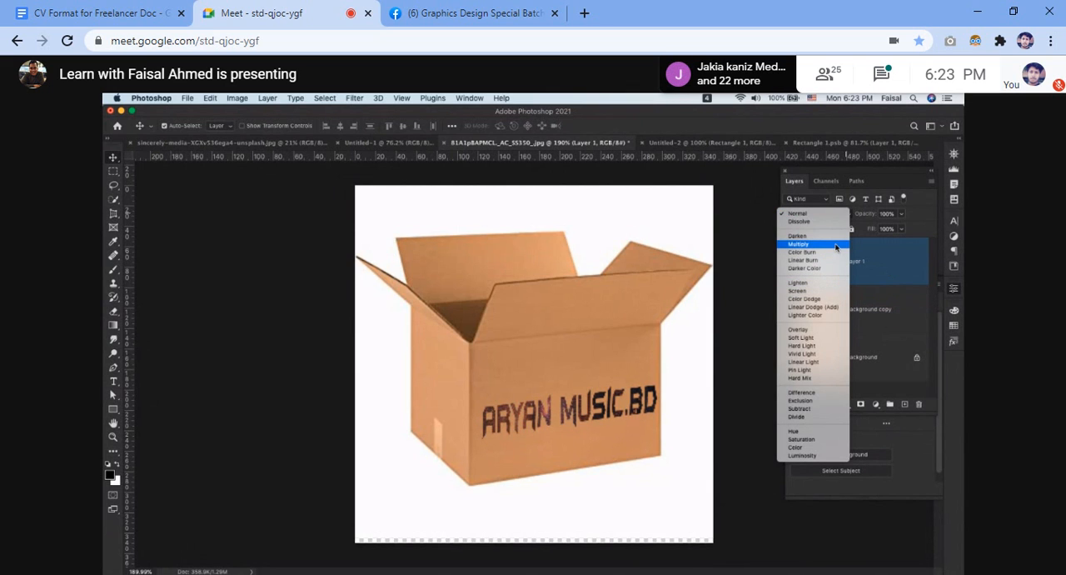
click(837, 334)
scroll(575, 430, up, 6)
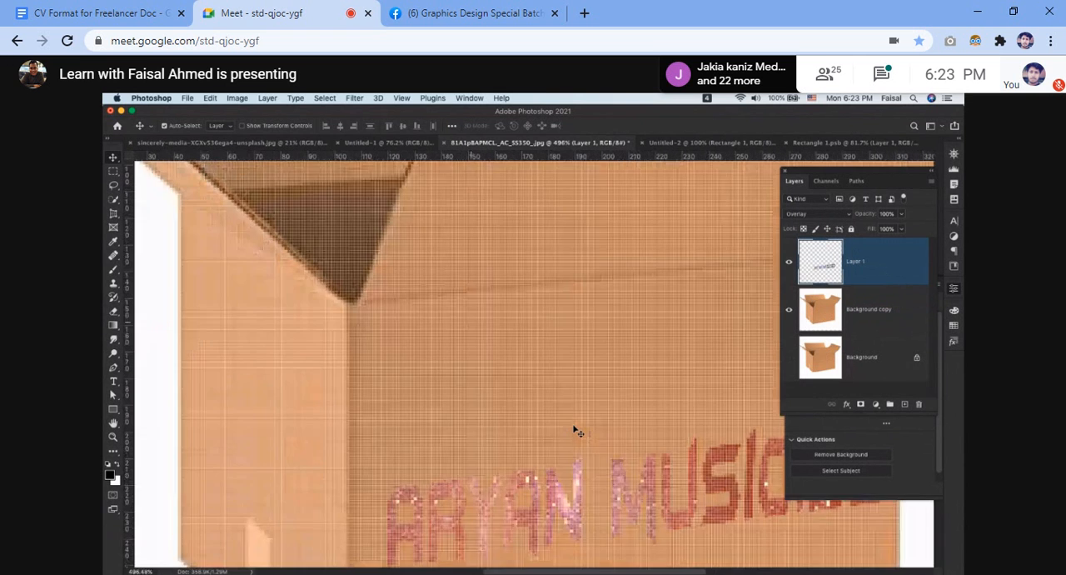
scroll(574, 431, down, 3)
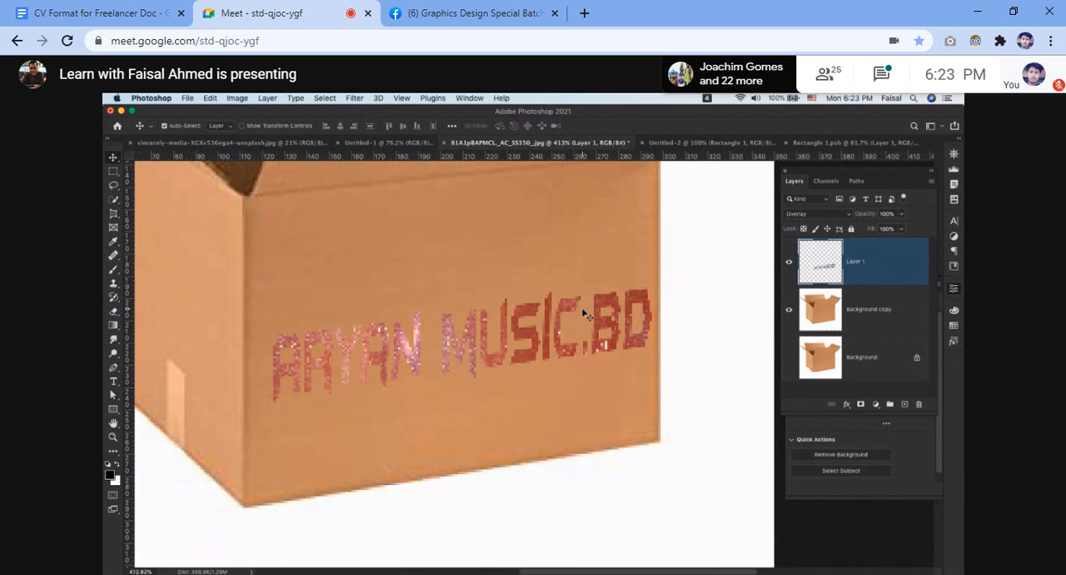
scroll(583, 315, up, 1)
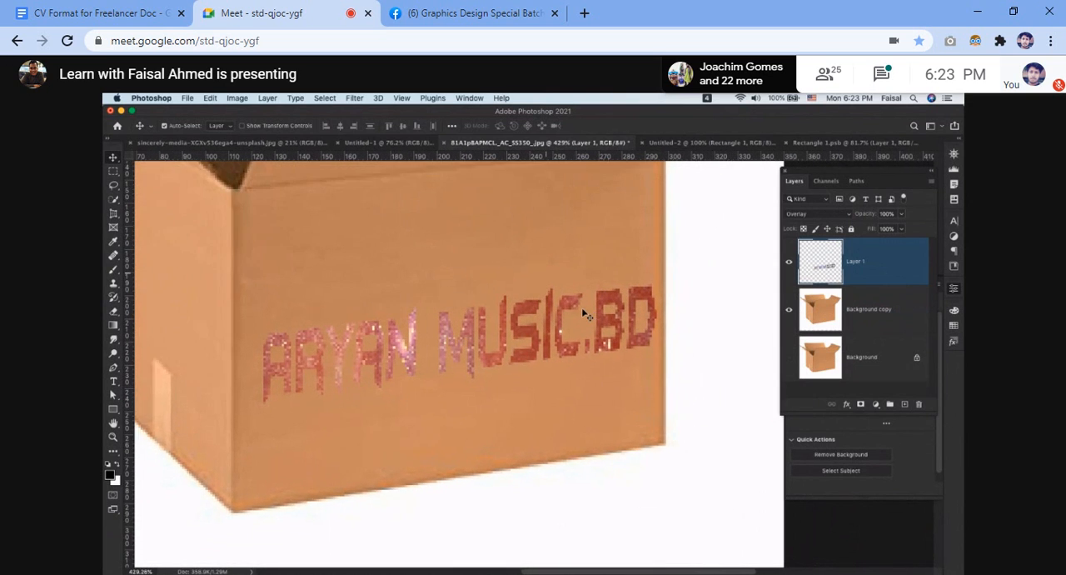
Compare blend modes for the lettering on Layer 1 and set it to Multiply.
click(843, 216)
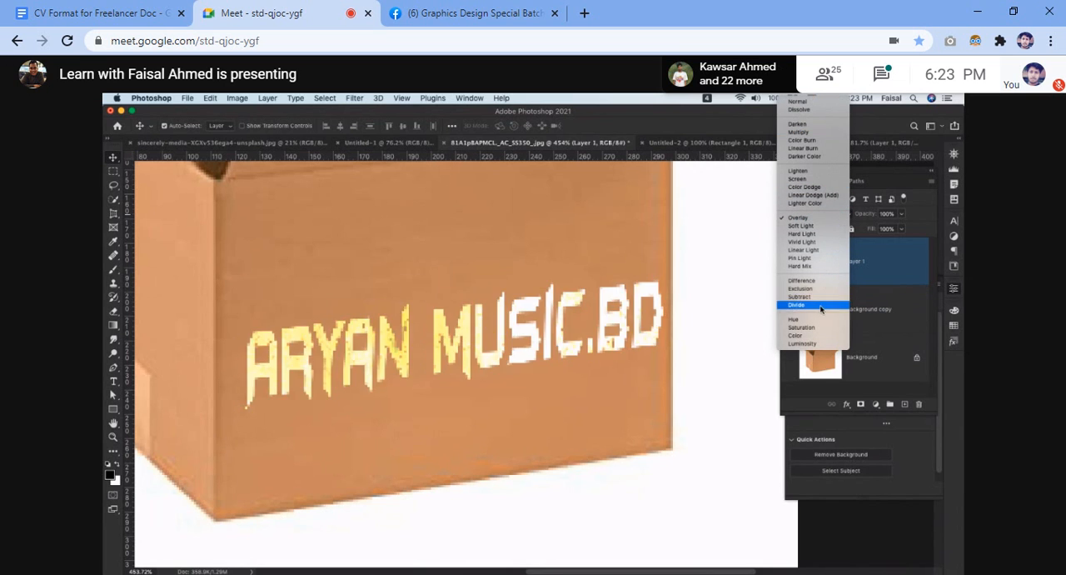
click(819, 217)
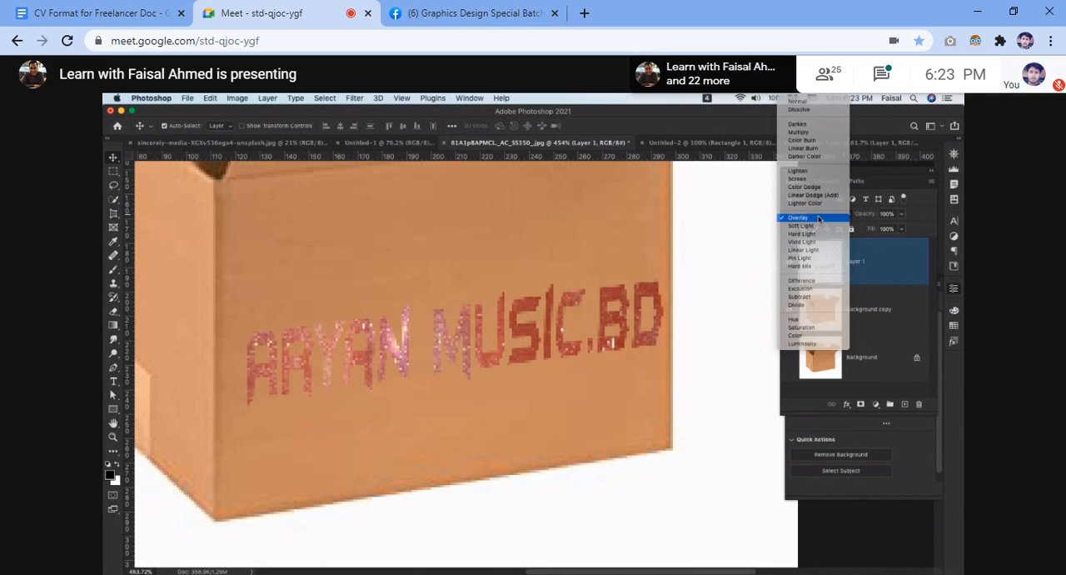
click(833, 216)
click(798, 127)
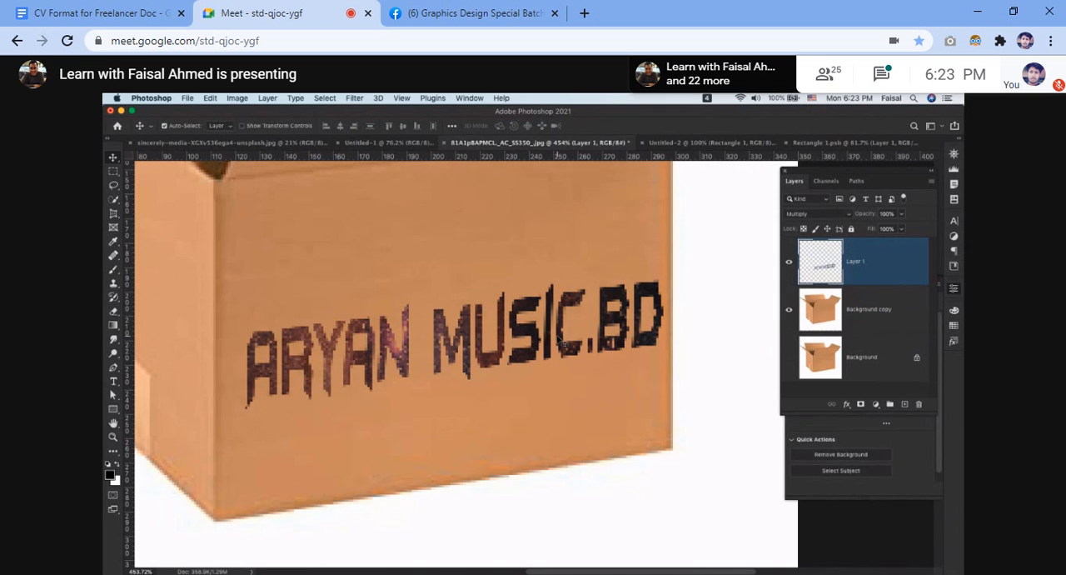
scroll(558, 342, down, 5)
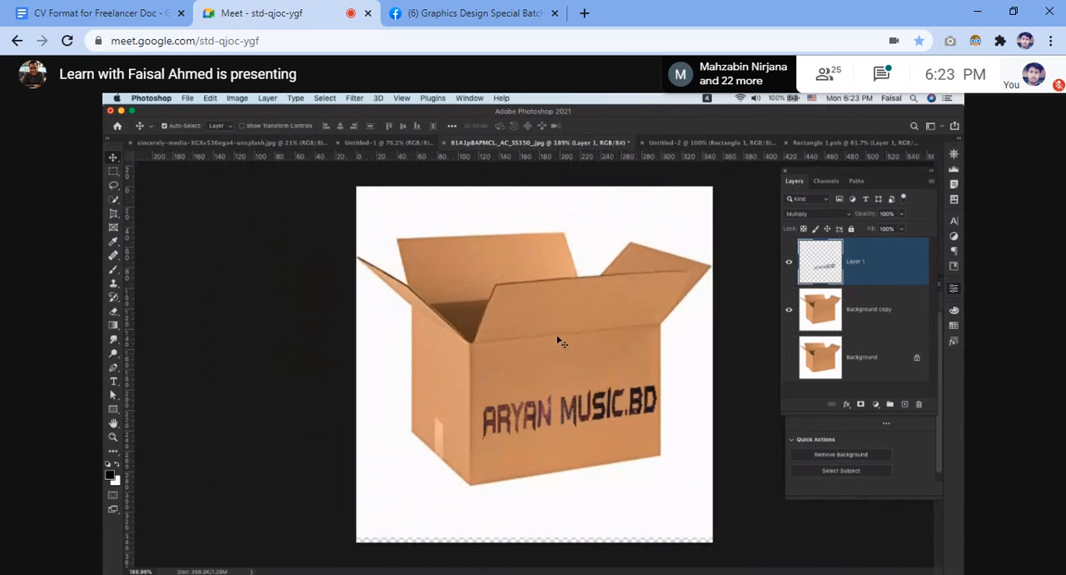
Set the blend mode of Layer 1 to Lighten, inspect the lettering on the box front and leave the Photoshop workspace.
click(823, 214)
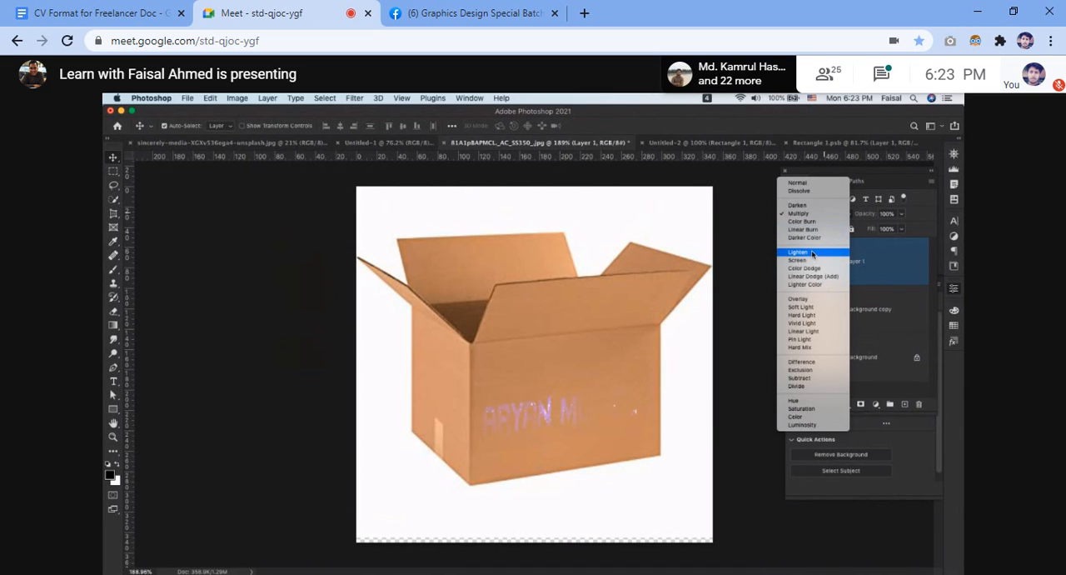
click(806, 255)
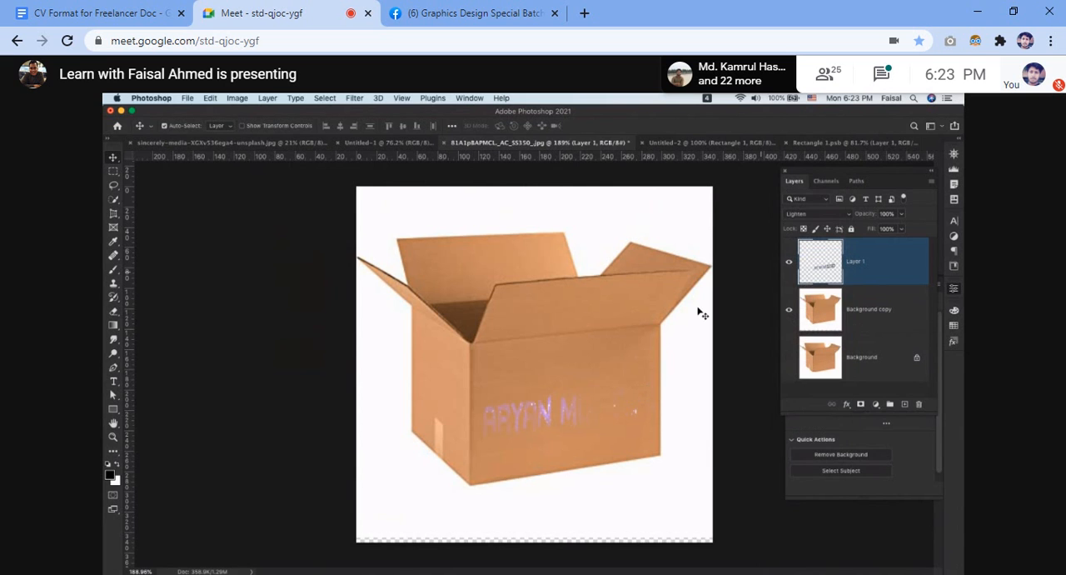
scroll(596, 386, up, 4)
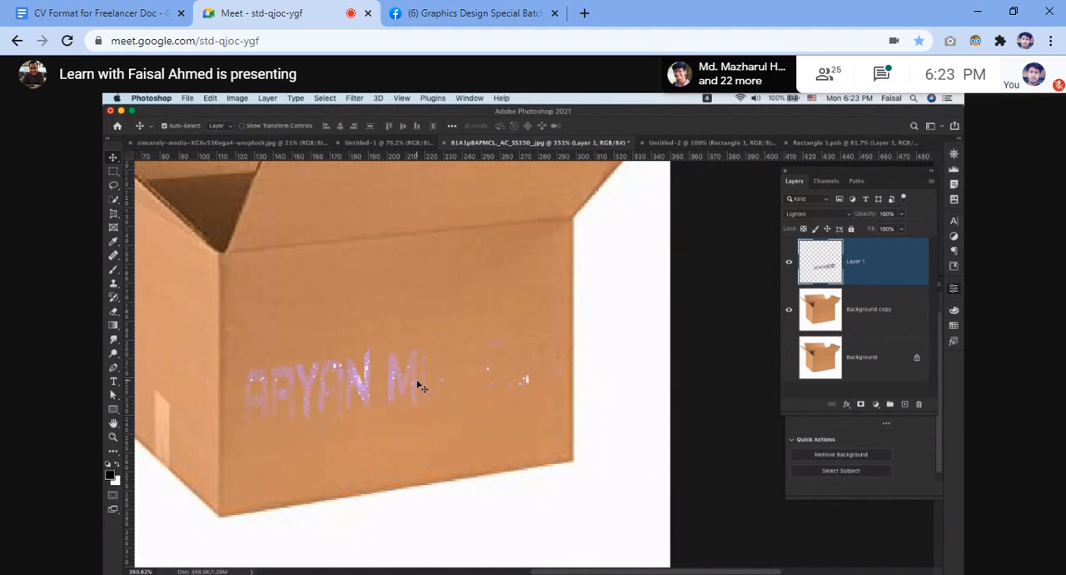
key(ctrl+Right)
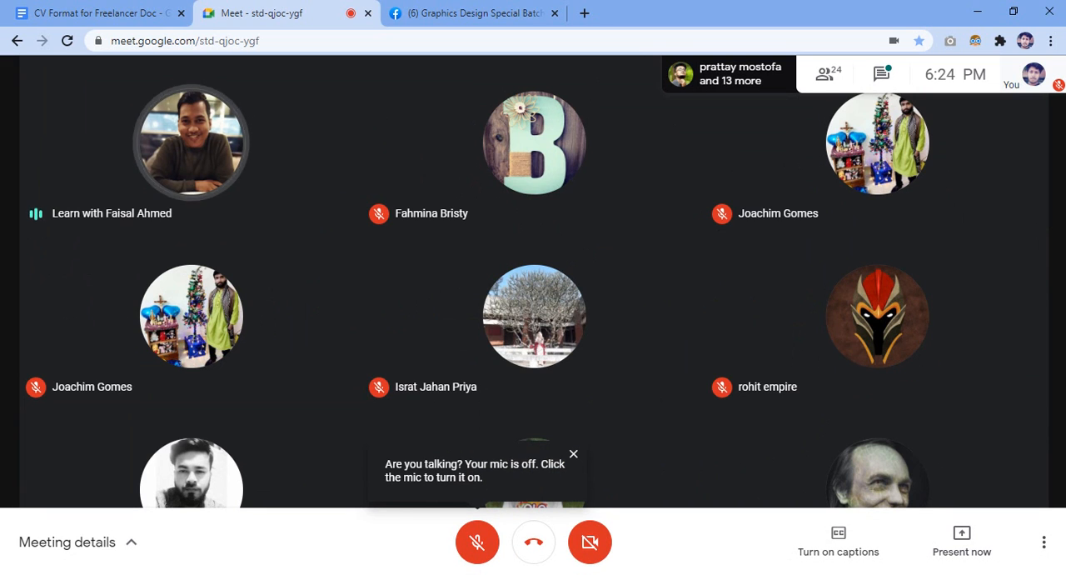
Dismiss the muted-microphone notice in Google Meet and alternately unmute and mute the microphone four times, leaving it muted.
click(573, 457)
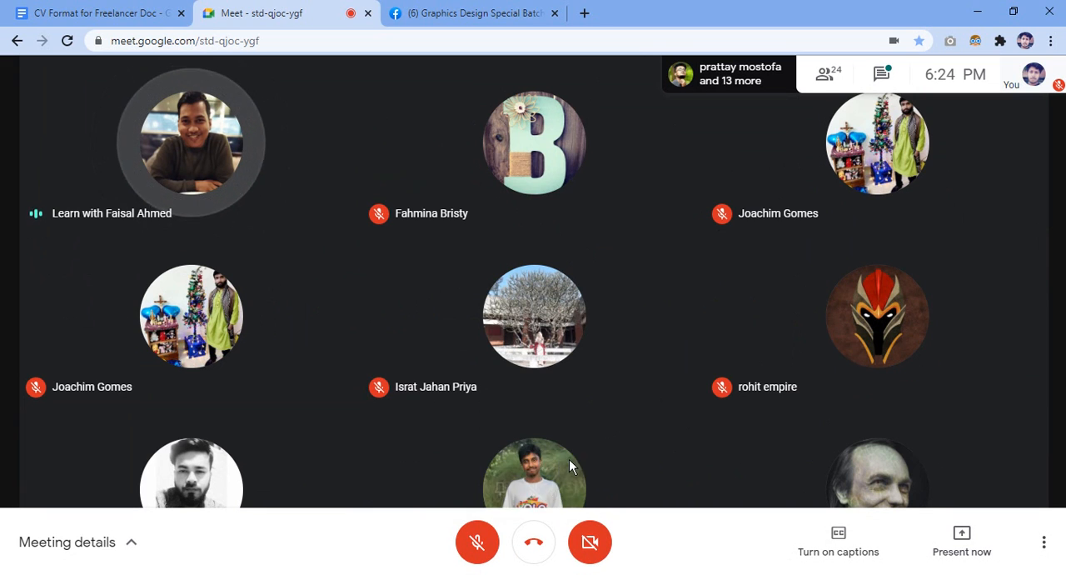
click(477, 543)
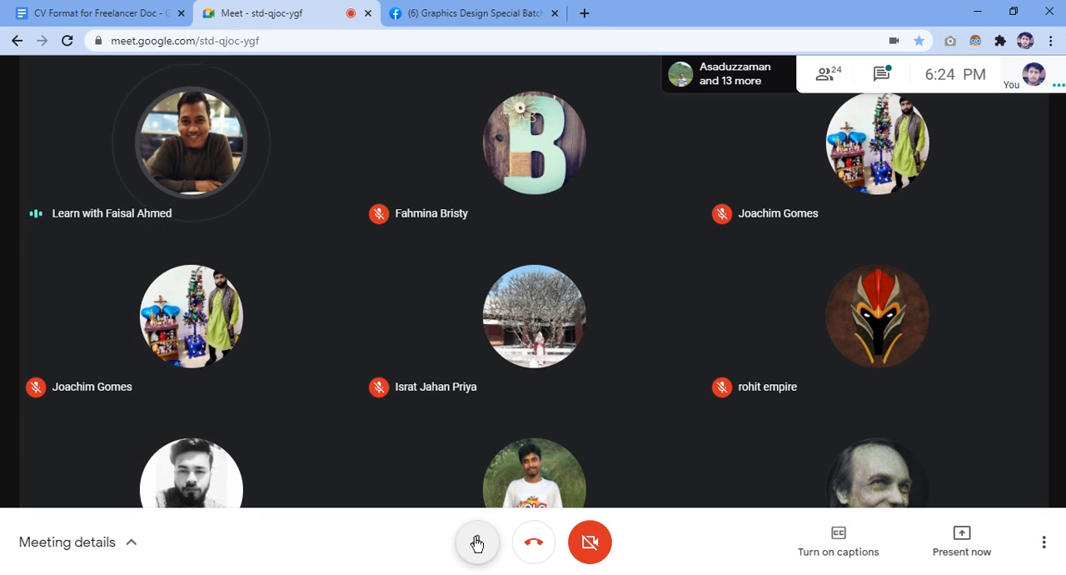
click(477, 543)
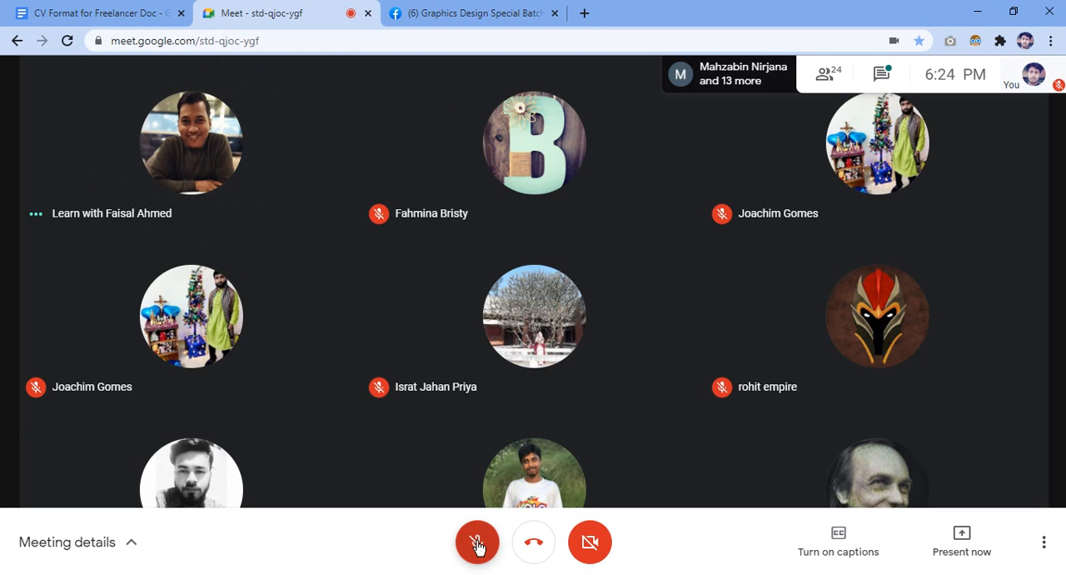
click(477, 543)
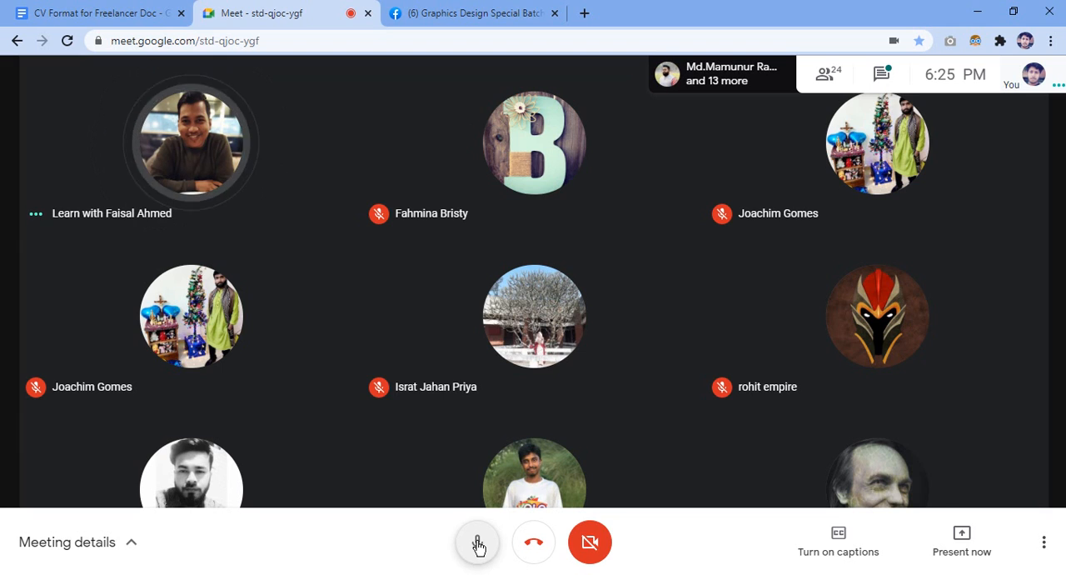
click(478, 544)
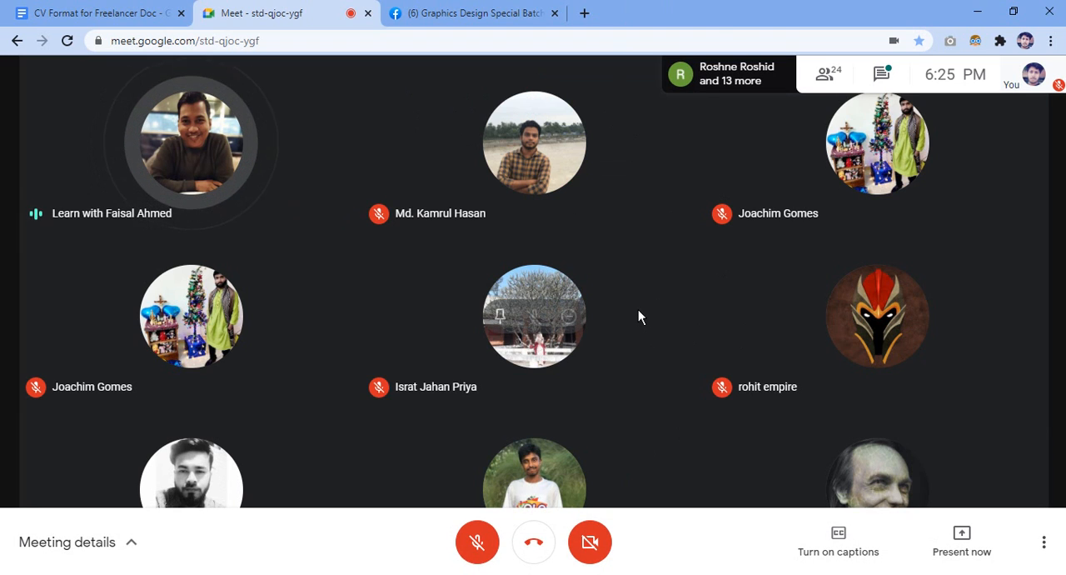
click(477, 545)
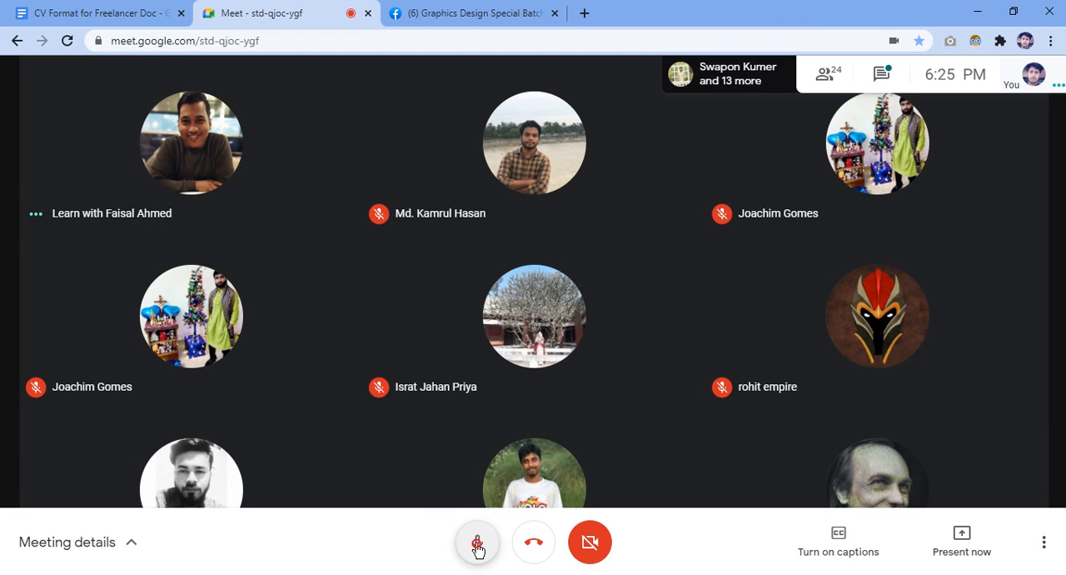
click(478, 546)
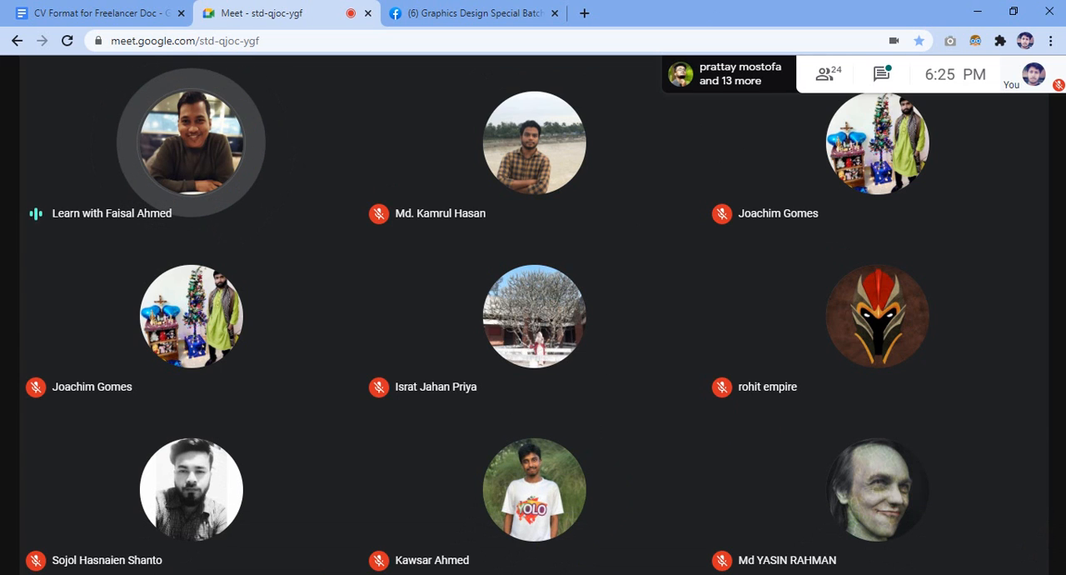
click(479, 542)
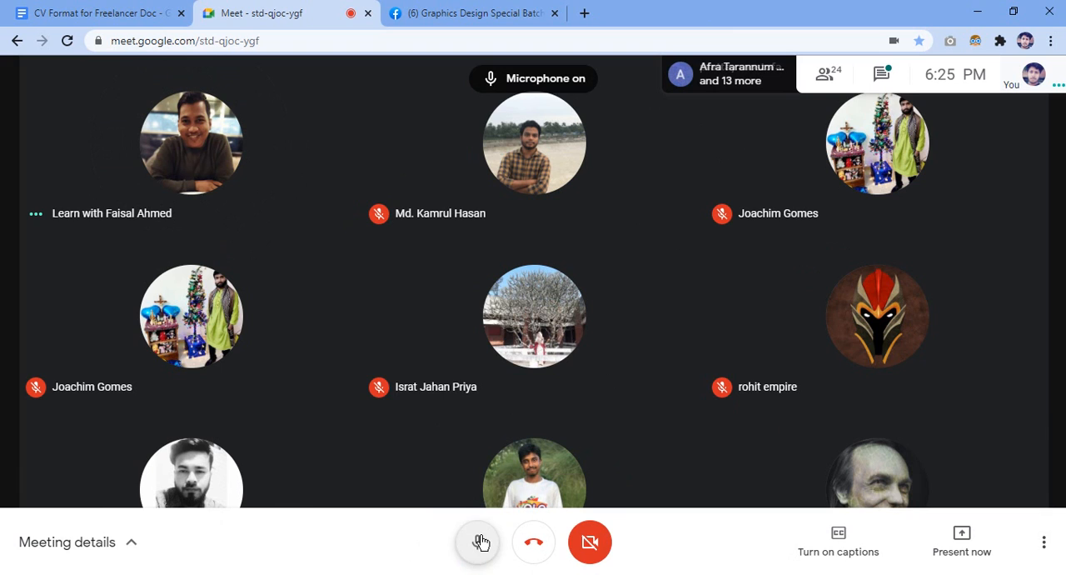
click(480, 543)
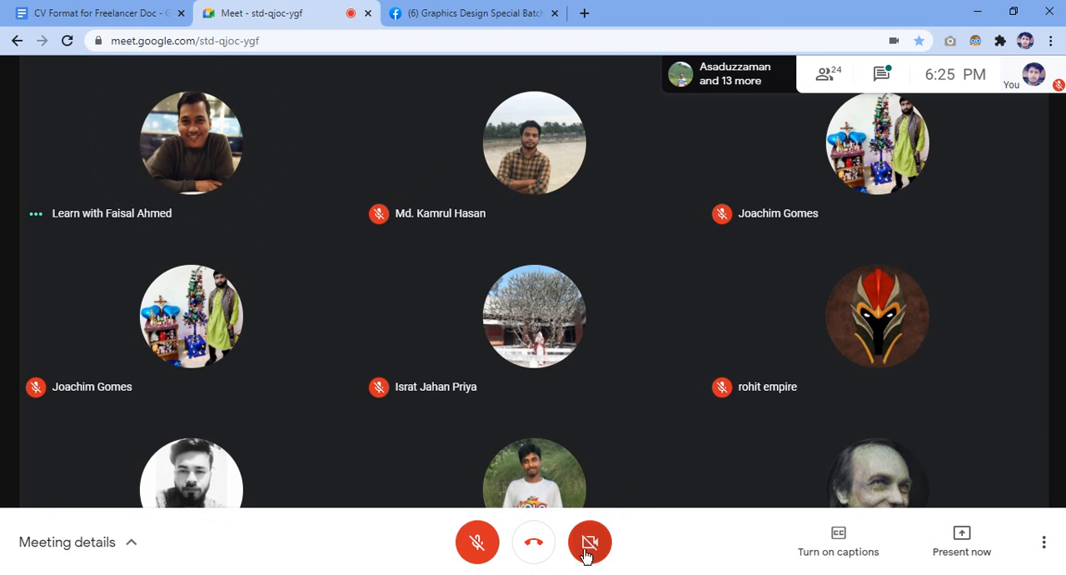
Turn on the meeting camera and alternately unmute and mute the microphone twice, leaving it muted.
click(590, 542)
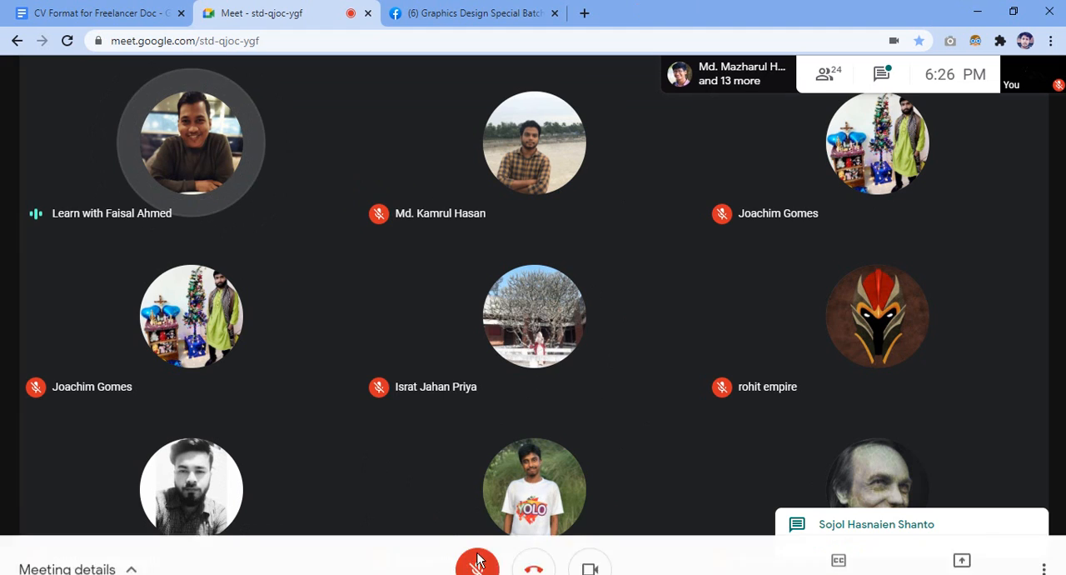
click(478, 543)
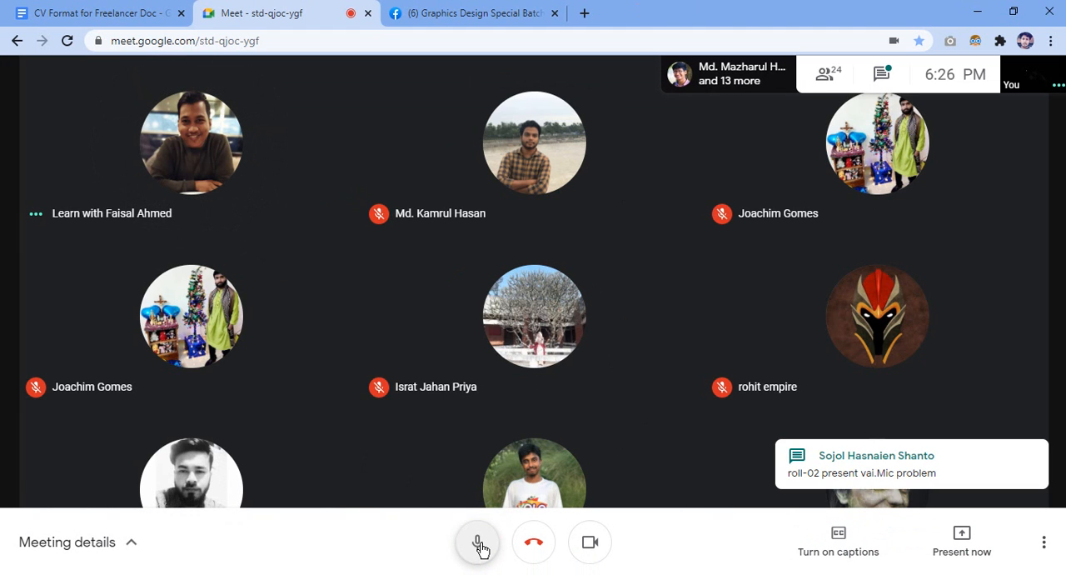
click(478, 542)
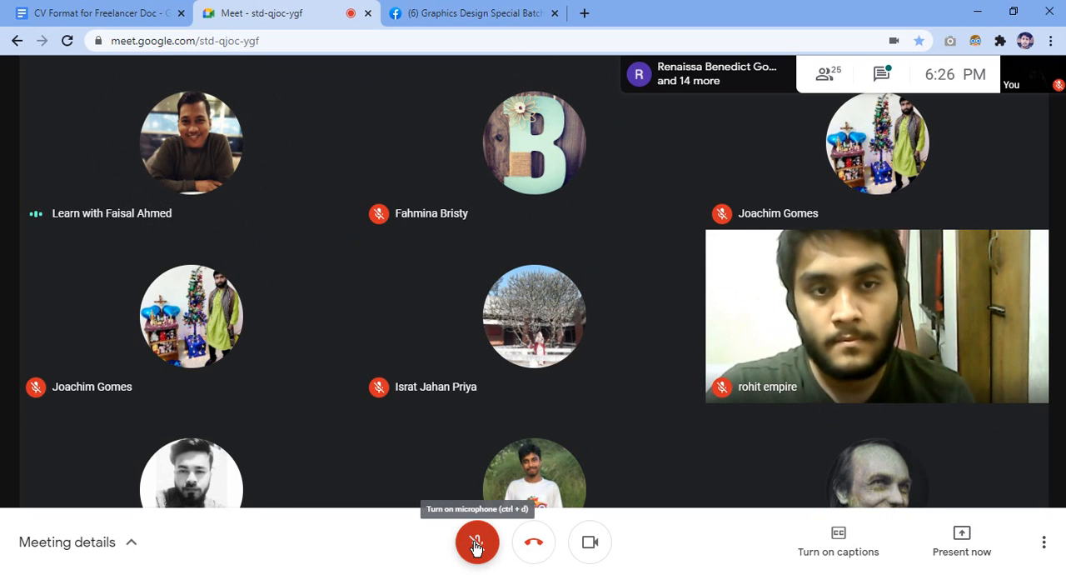
click(475, 543)
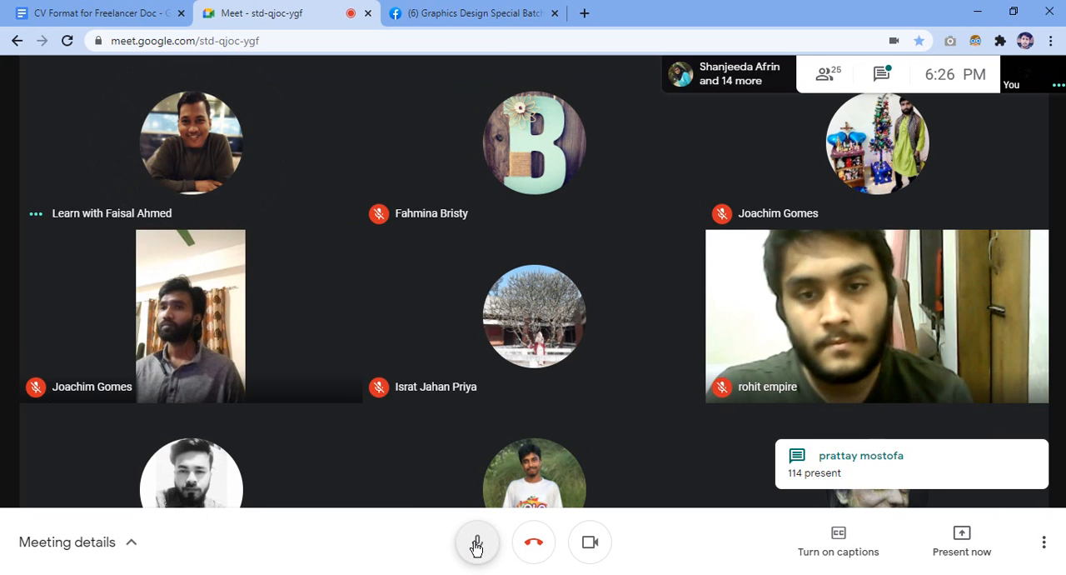
click(477, 543)
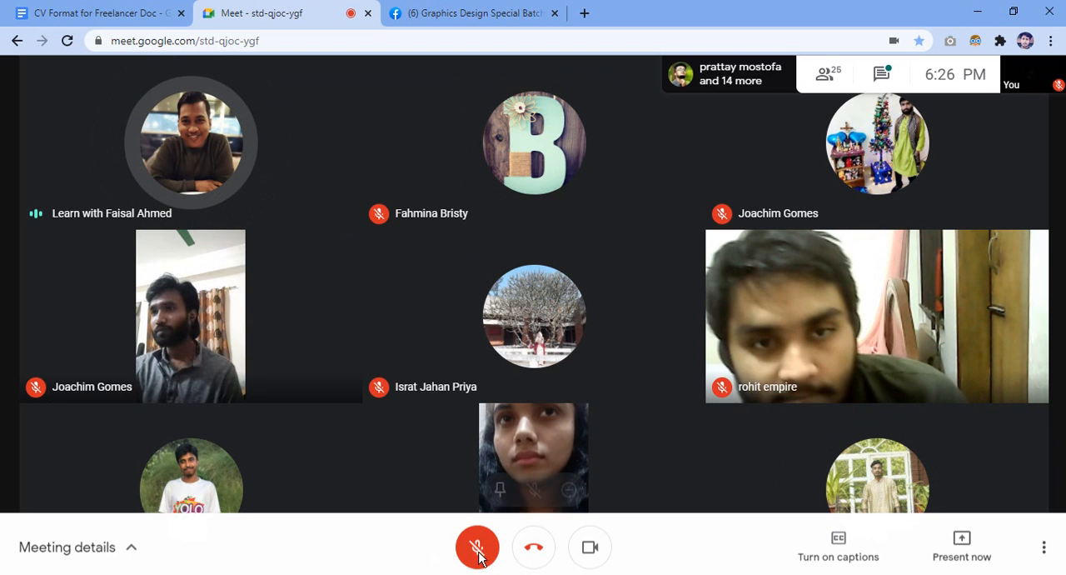
Alternately unmute and mute the meeting microphone twelve times, leaving it muted.
click(479, 553)
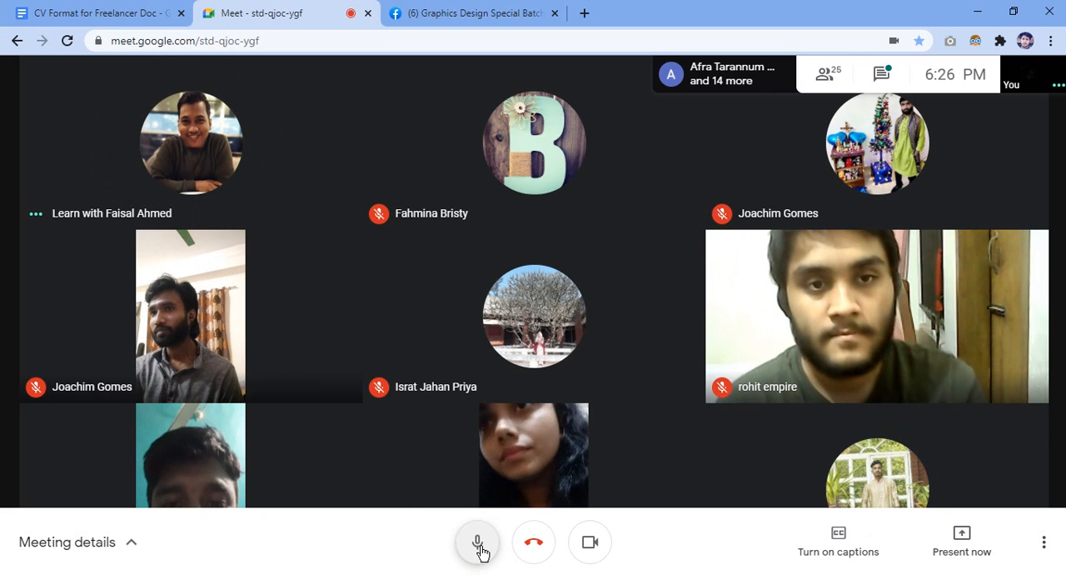
click(480, 550)
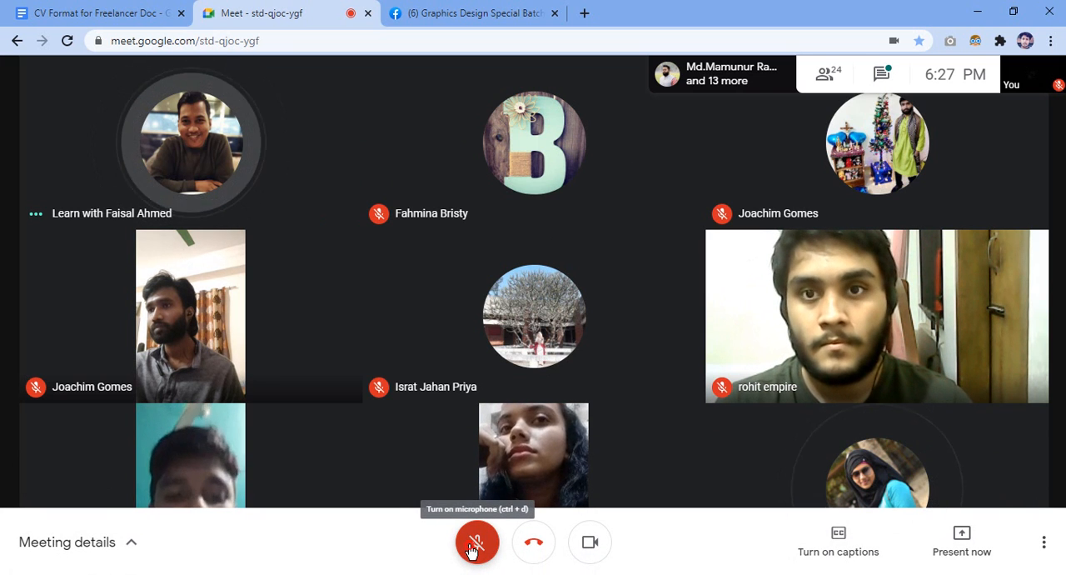
click(473, 547)
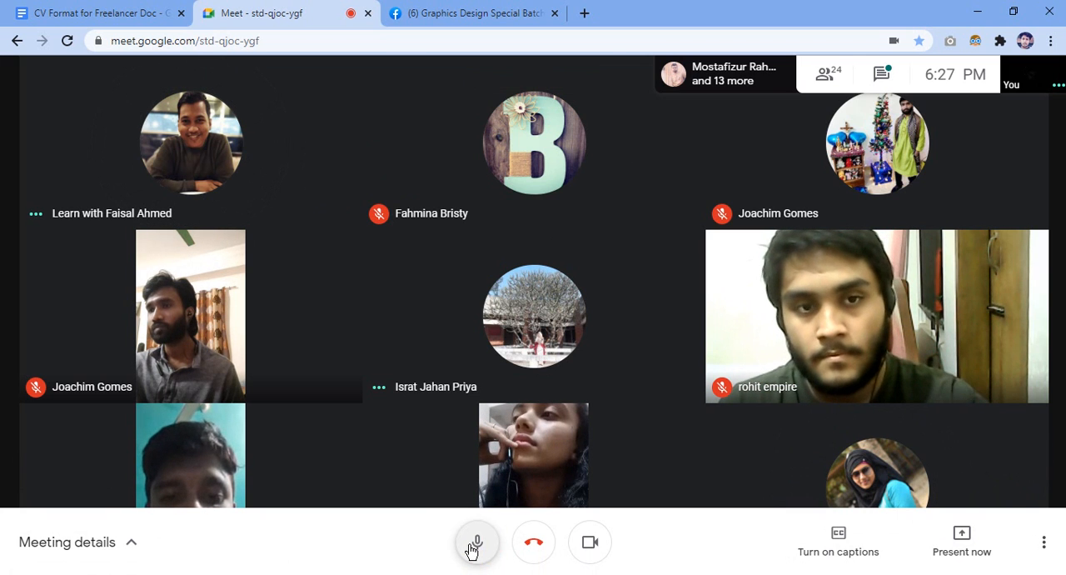
click(473, 547)
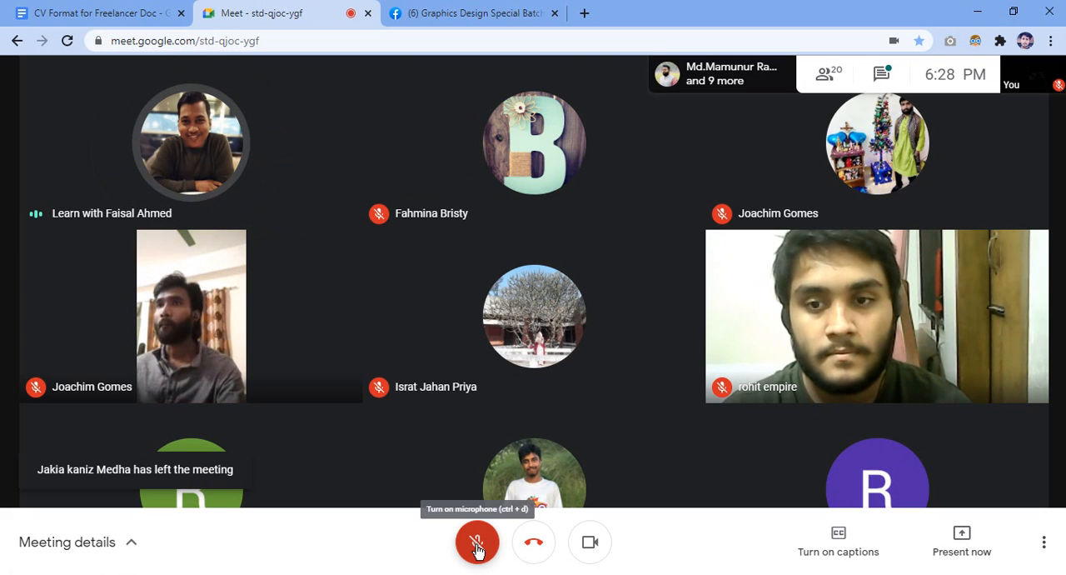
click(478, 549)
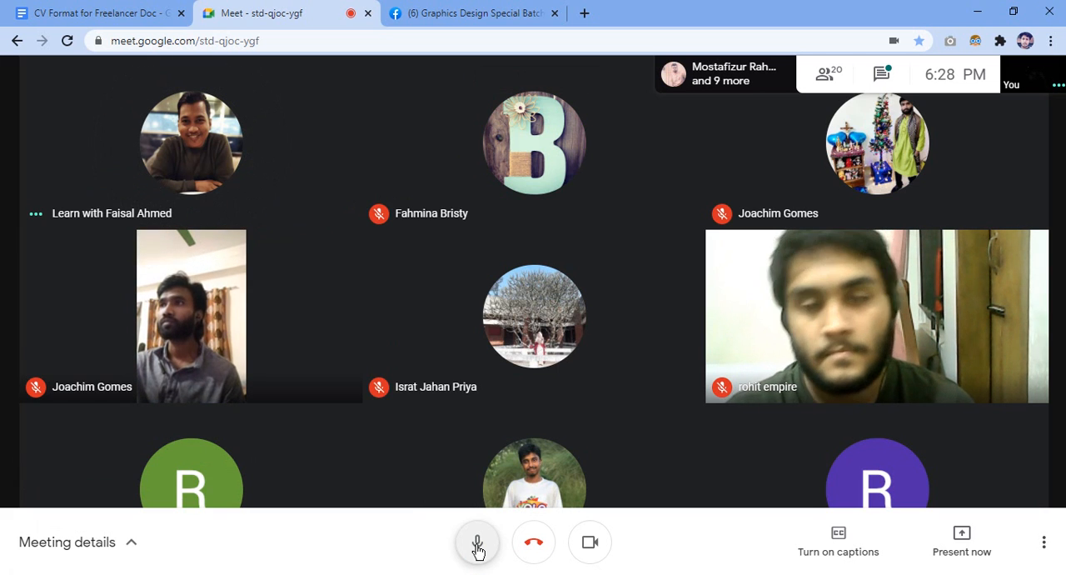
click(477, 548)
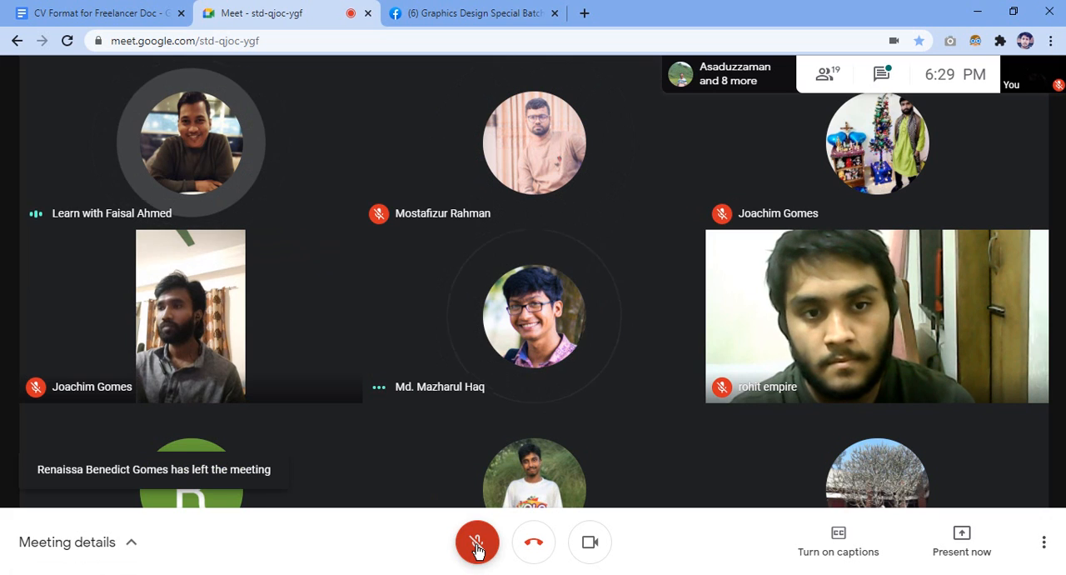
click(476, 543)
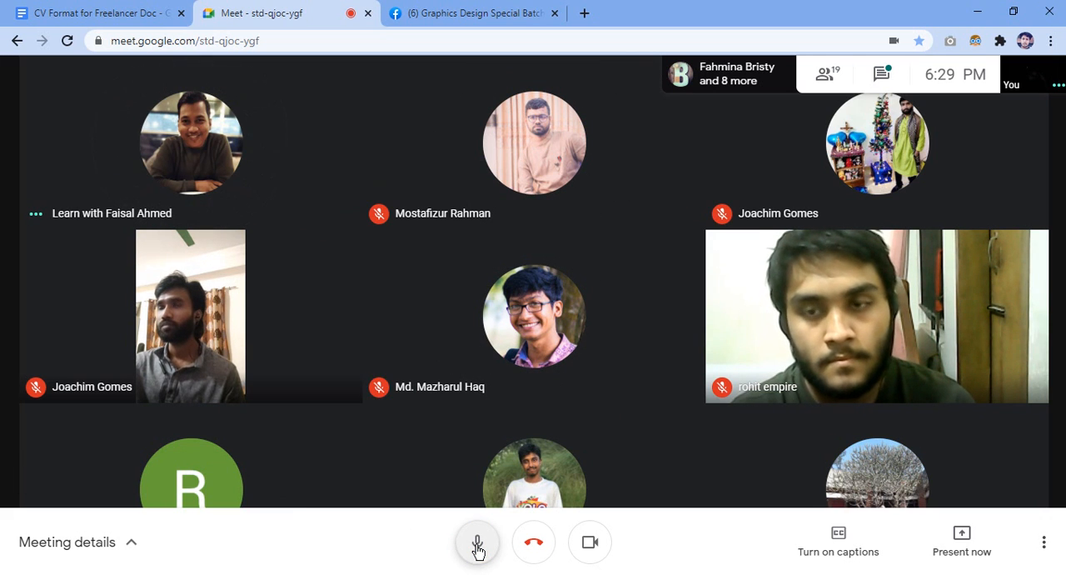
click(478, 545)
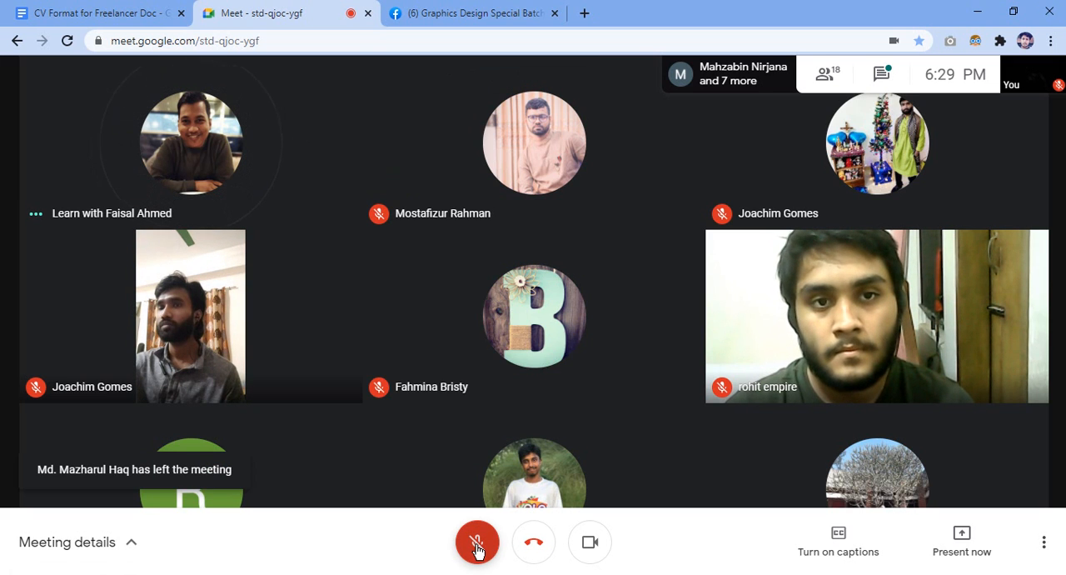
click(477, 546)
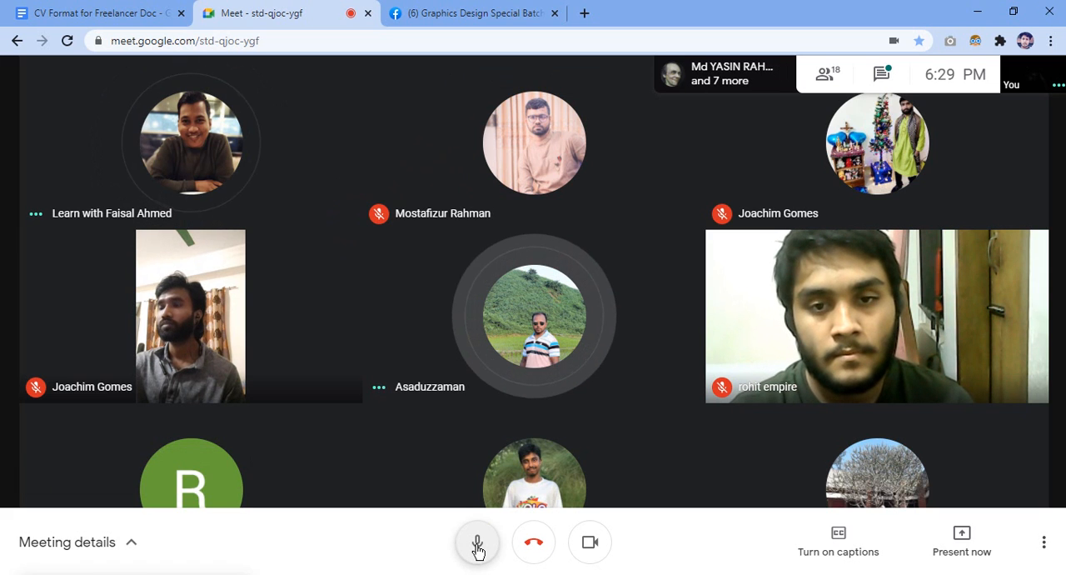
click(477, 546)
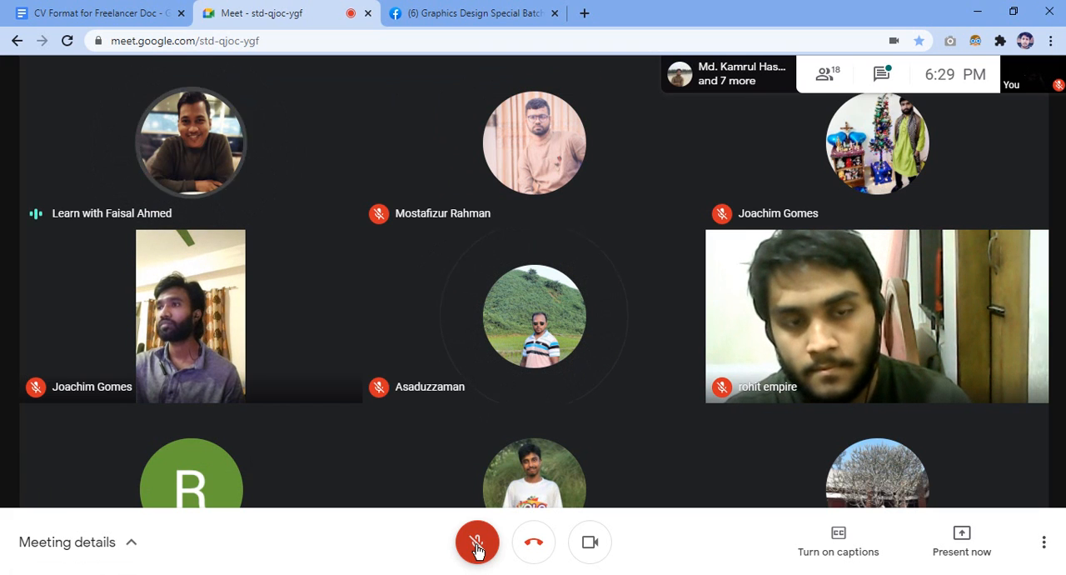
click(477, 546)
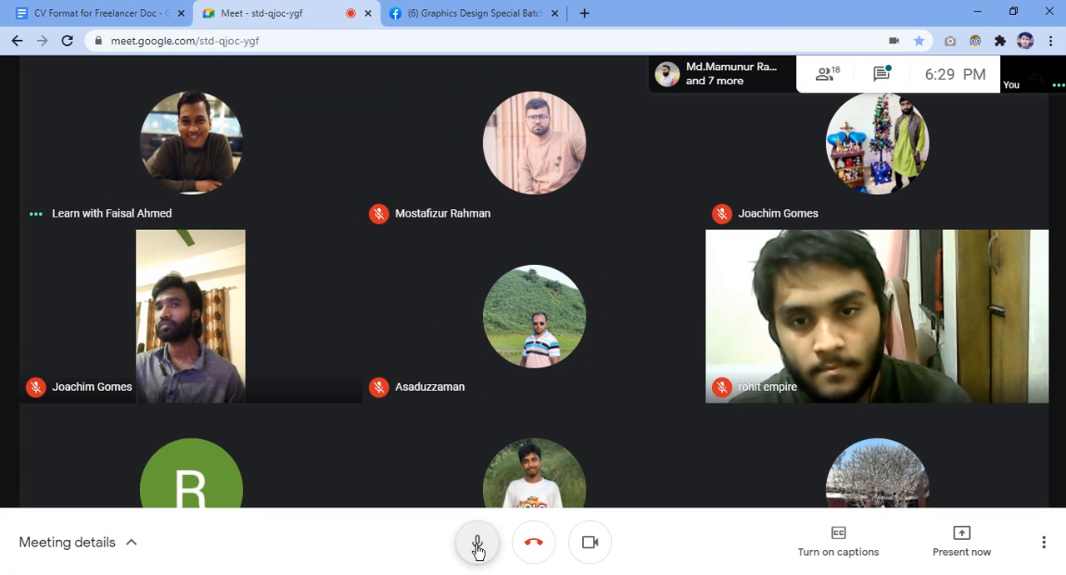
click(477, 546)
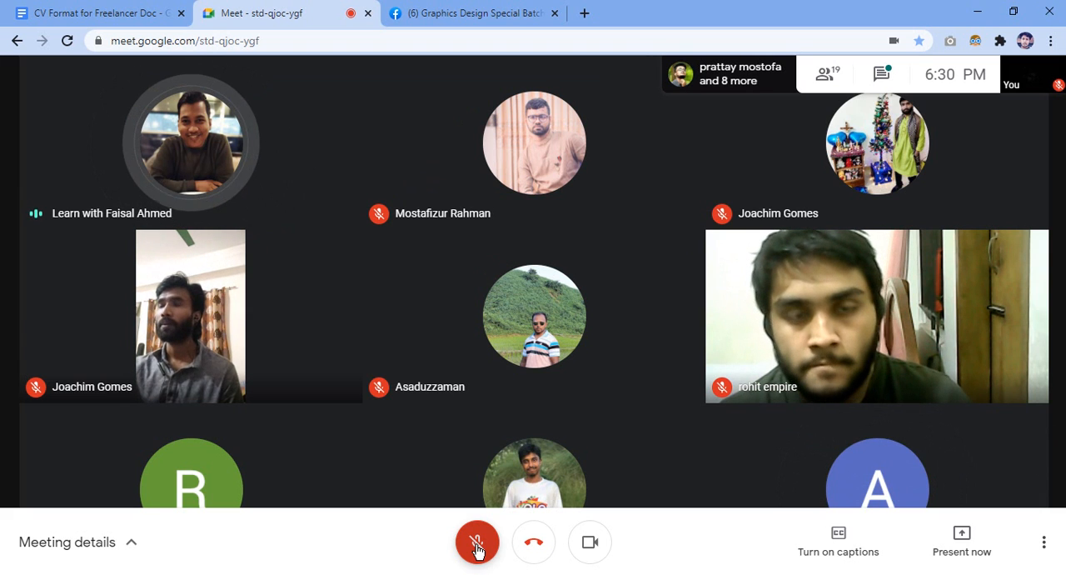
click(477, 548)
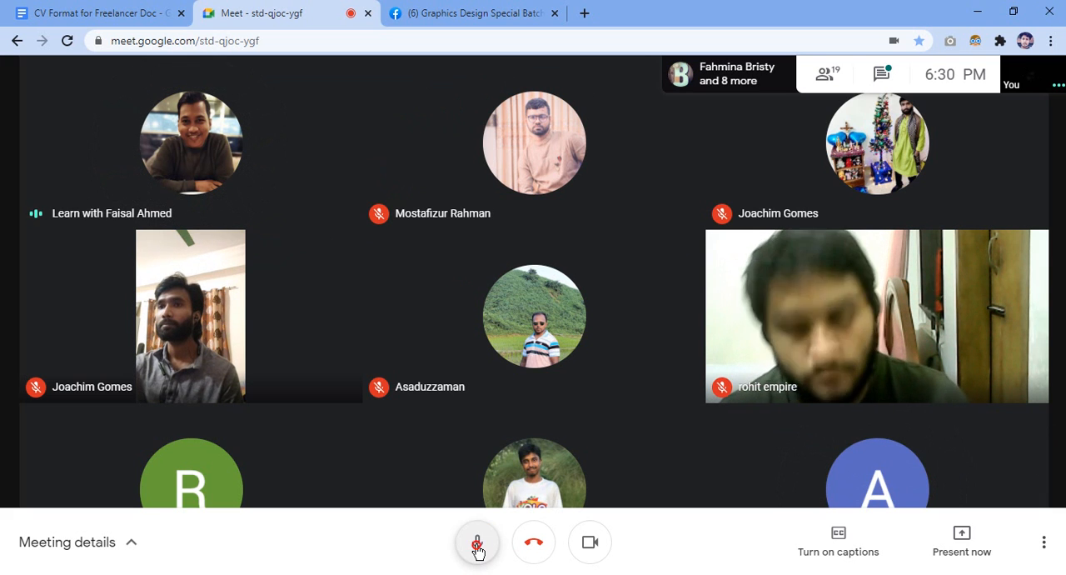
click(477, 548)
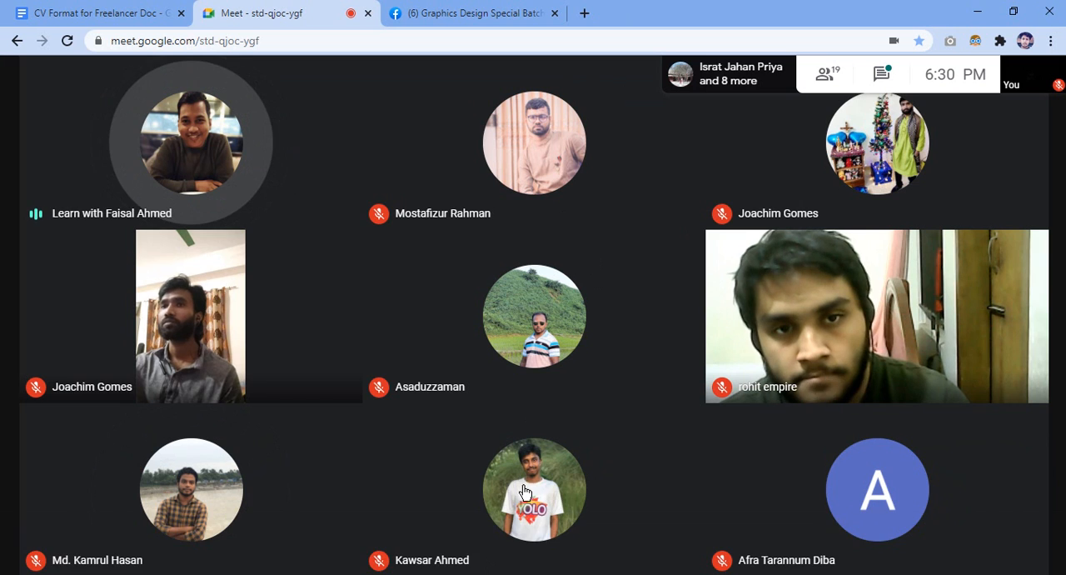
click(479, 542)
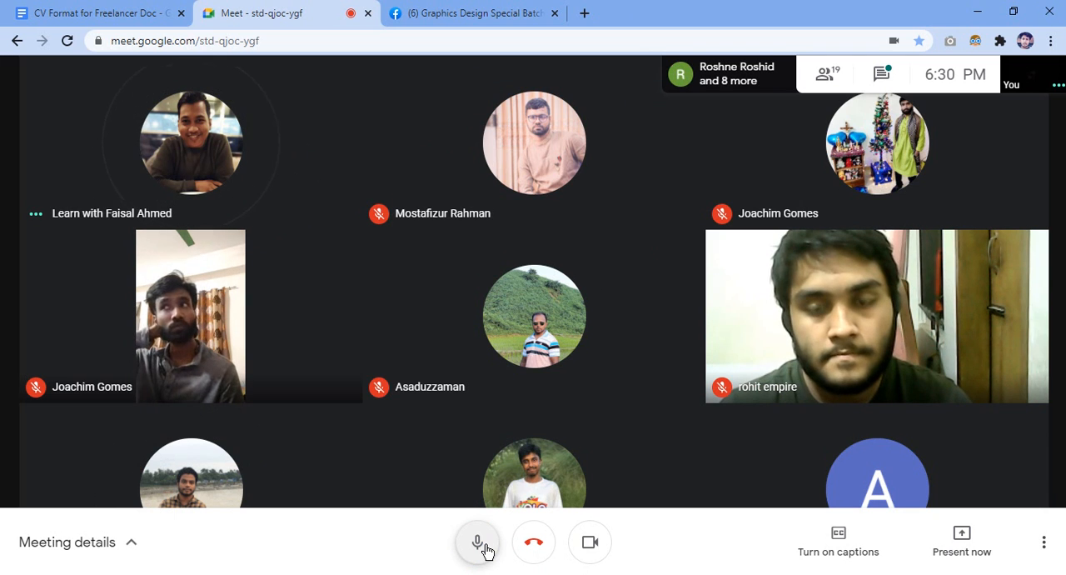
click(477, 543)
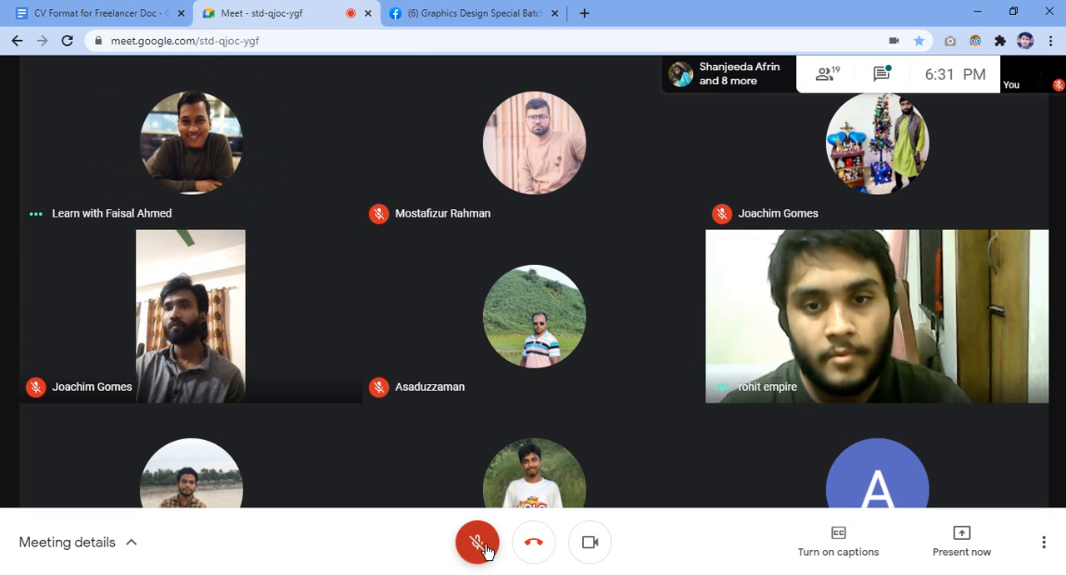
click(478, 543)
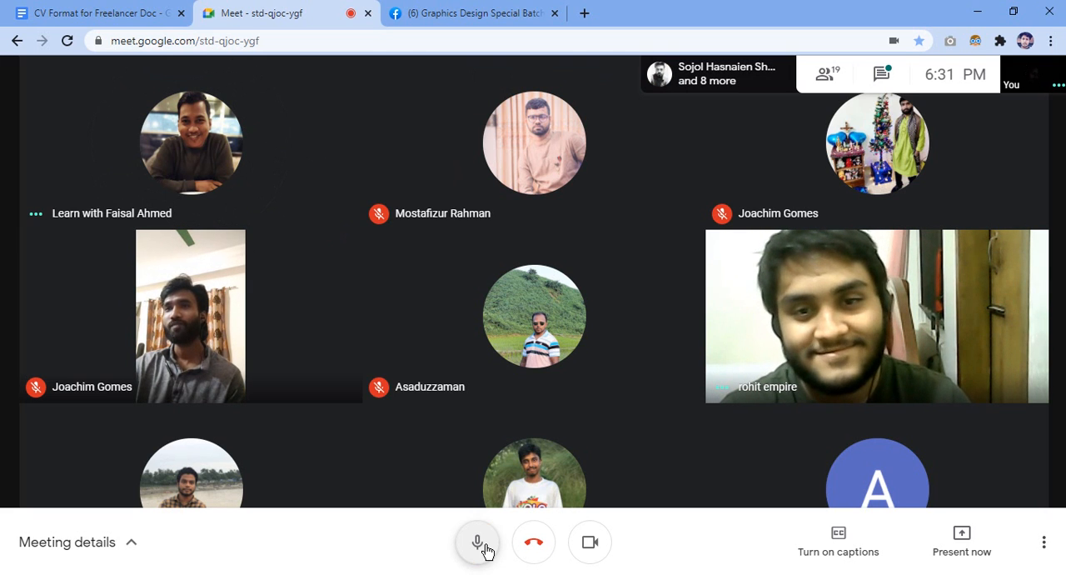
click(485, 547)
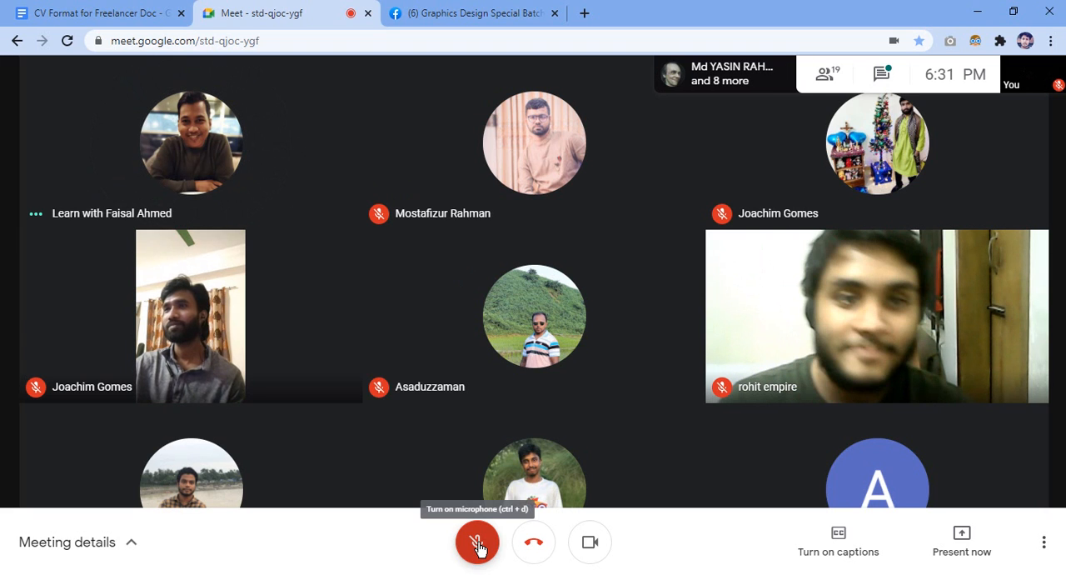
click(478, 544)
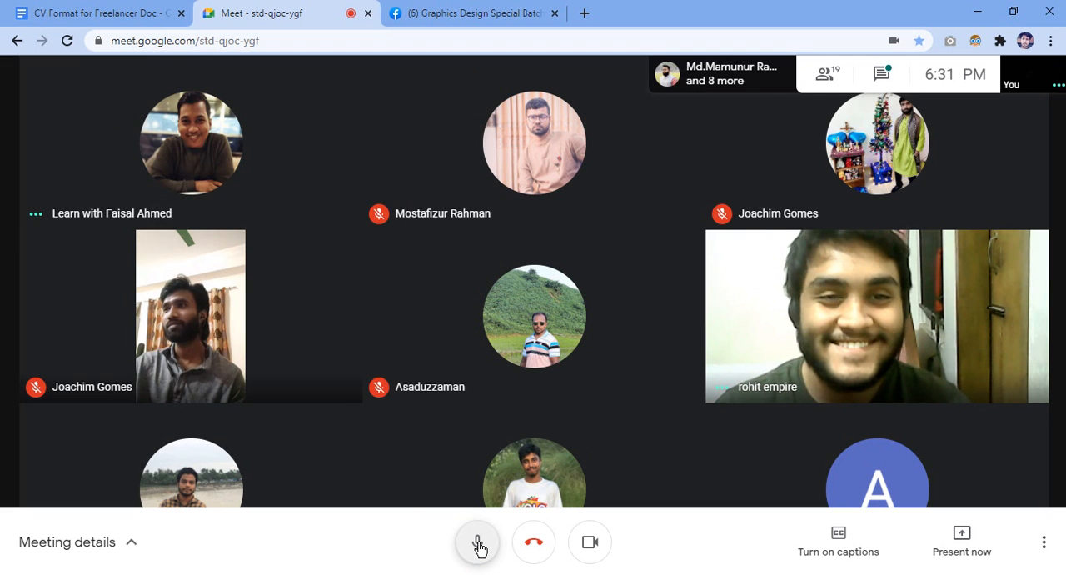
click(478, 543)
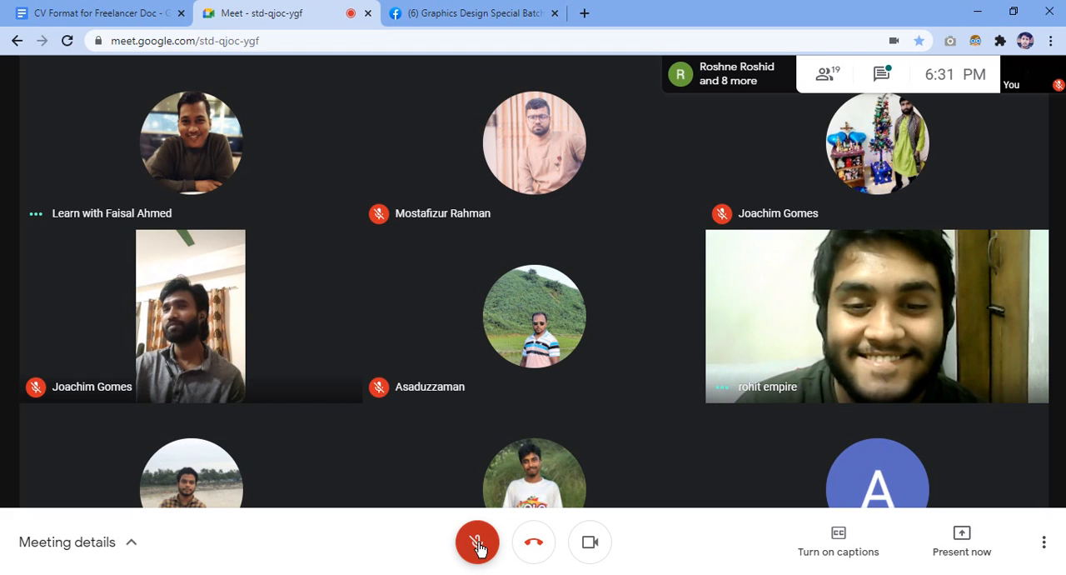
click(478, 543)
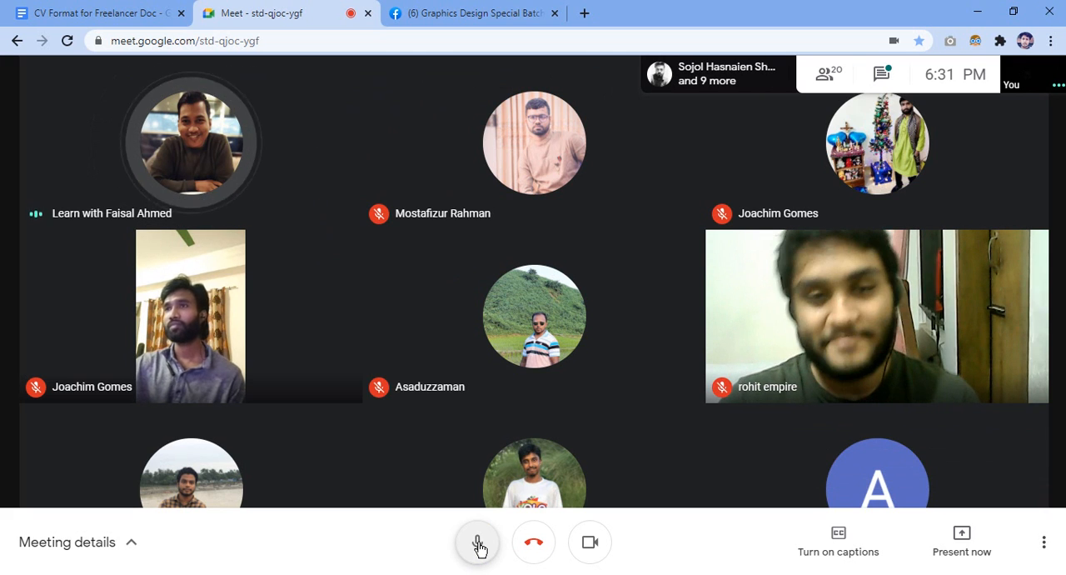
click(479, 543)
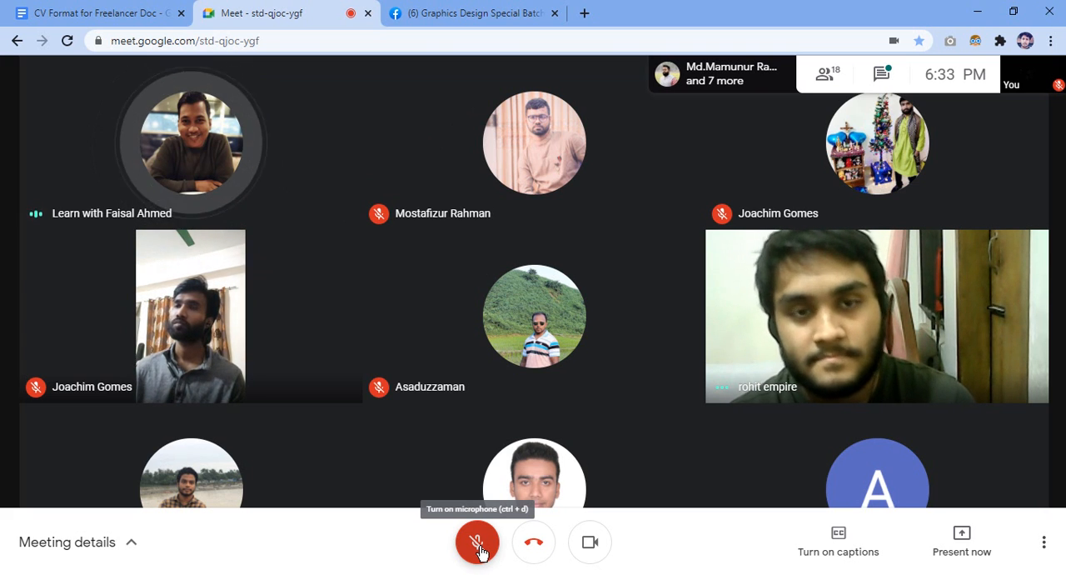
click(479, 546)
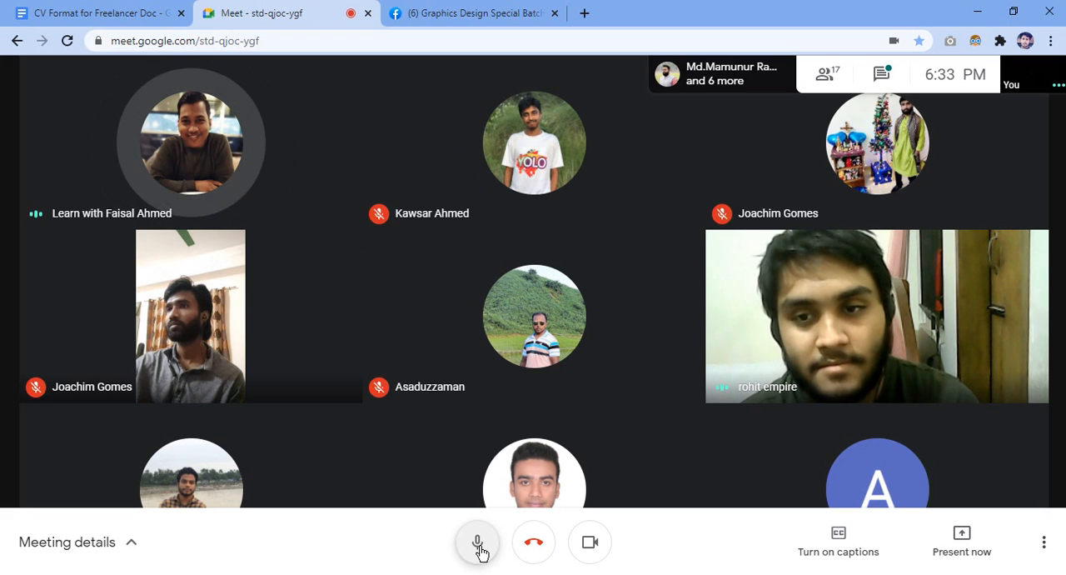
click(478, 543)
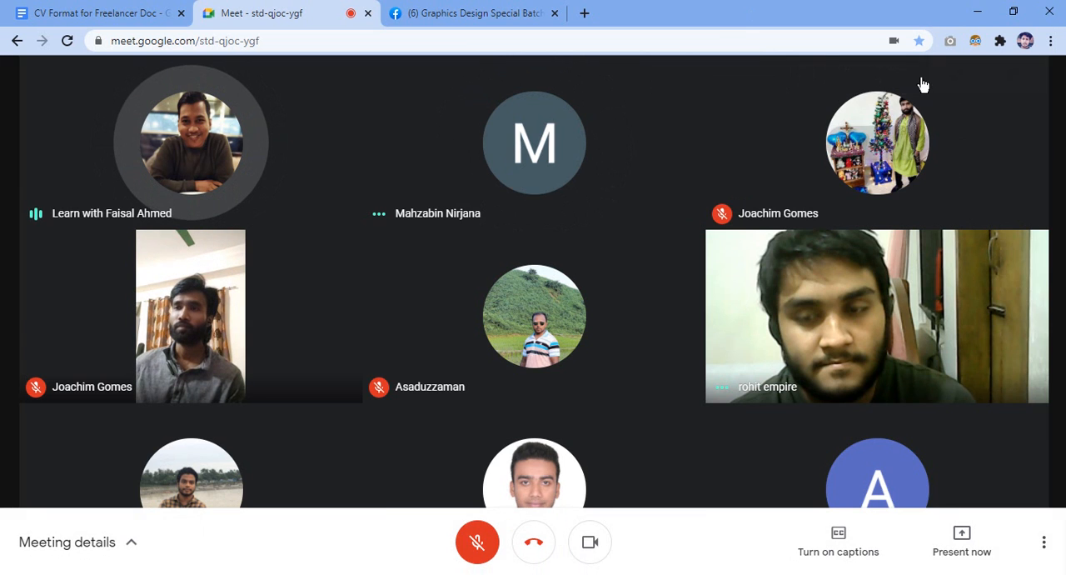
Read the latest messages in the meeting chat and close the chat.
click(921, 83)
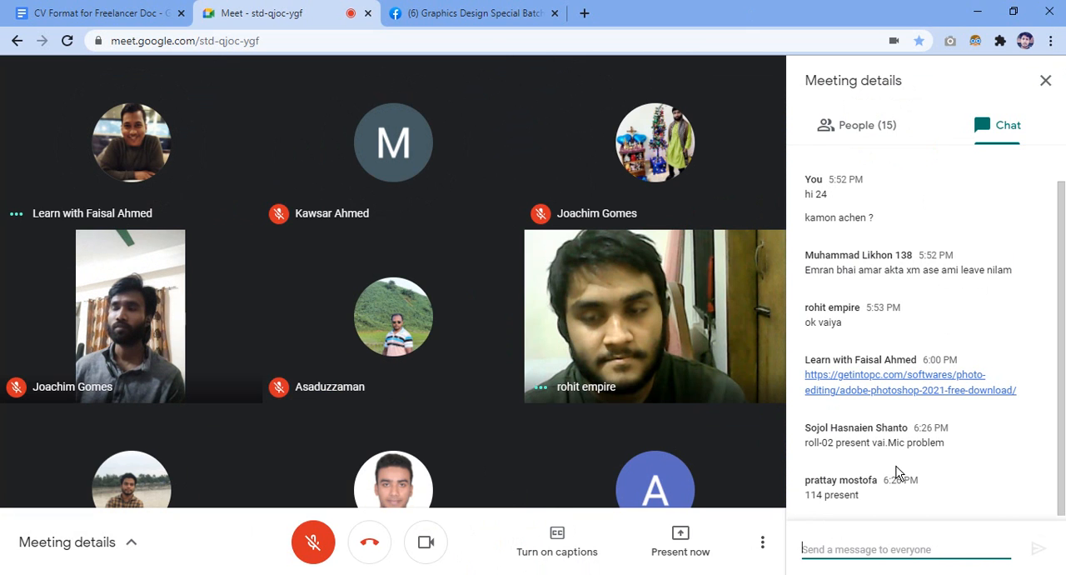
click(1045, 80)
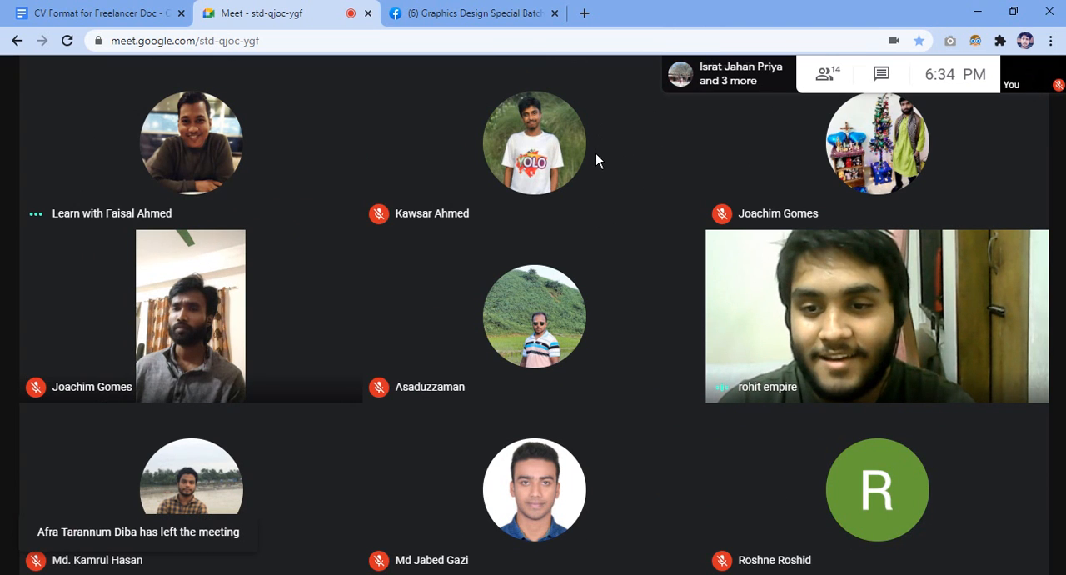
Raise the Google Chrome volume to maximum in the Windows Volume Mixer and close the mixer.
mouse_move(595, 160)
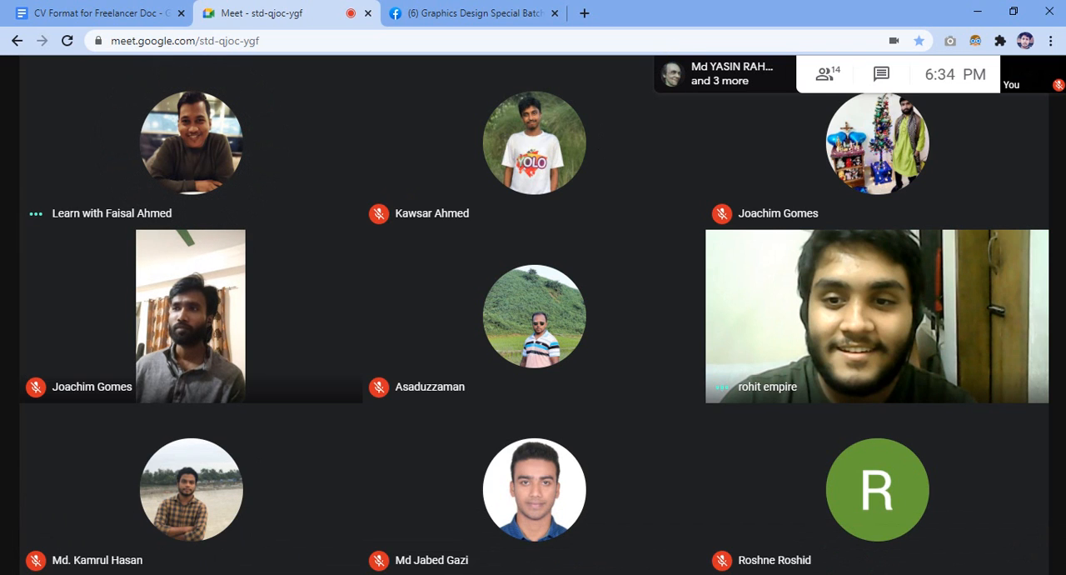
click(926, 34)
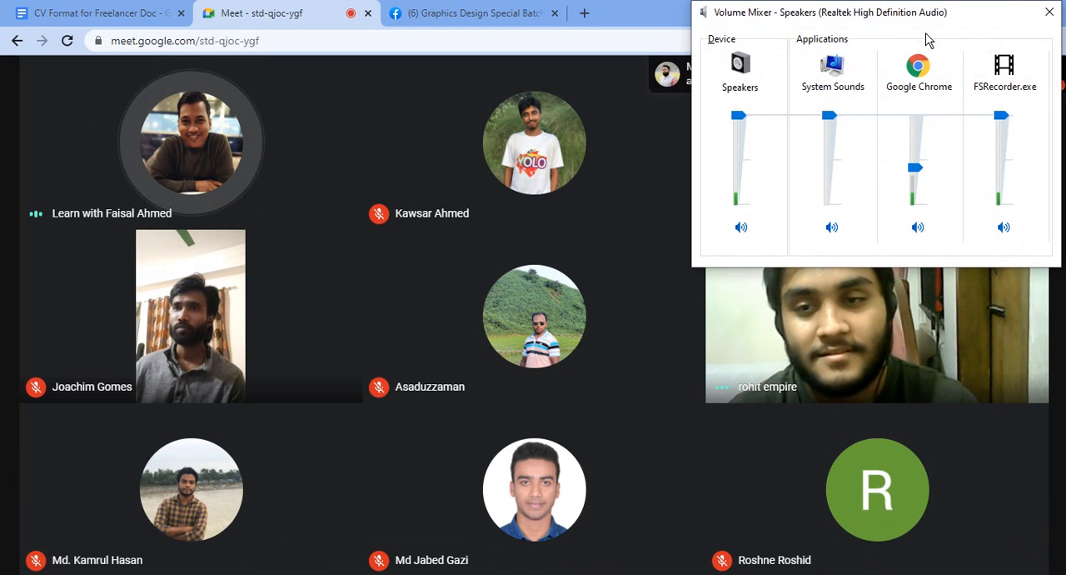
drag(913, 168, 925, 114)
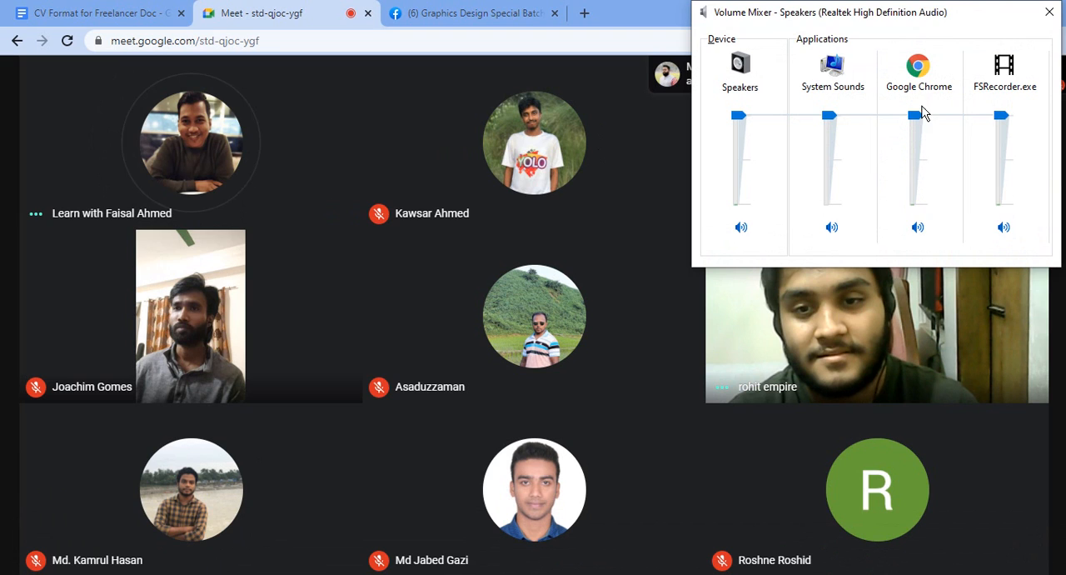
click(1050, 12)
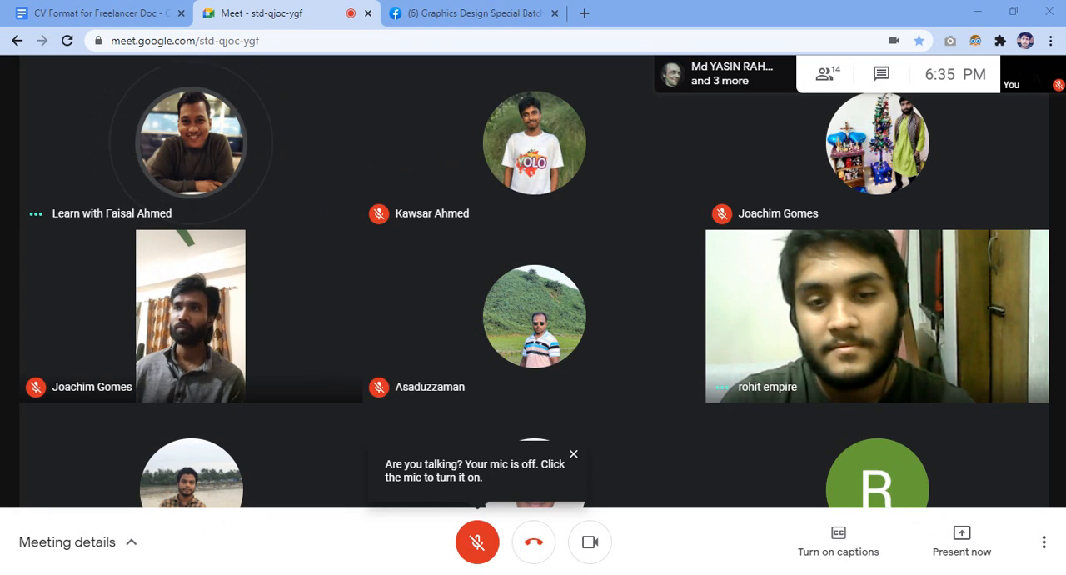
Turn off the camera, briefly unmute and mute the microphone again, and leave the meeting.
click(581, 554)
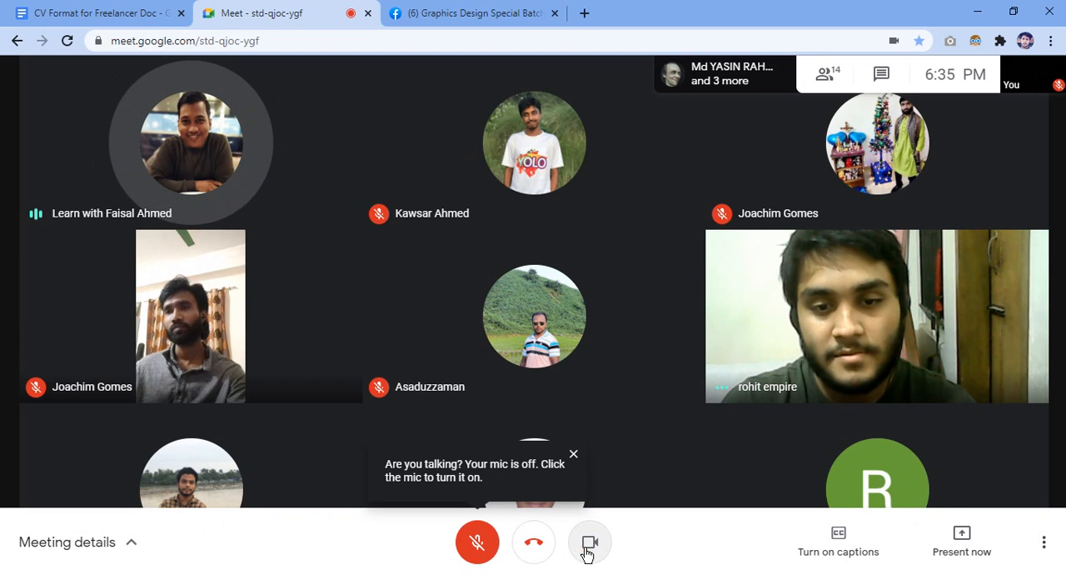
click(476, 543)
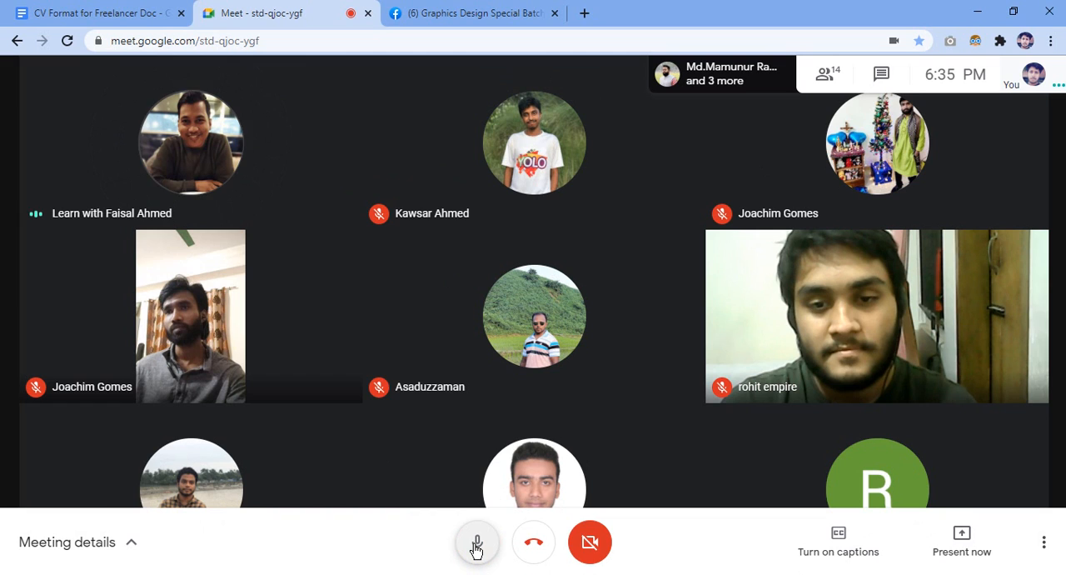
click(476, 546)
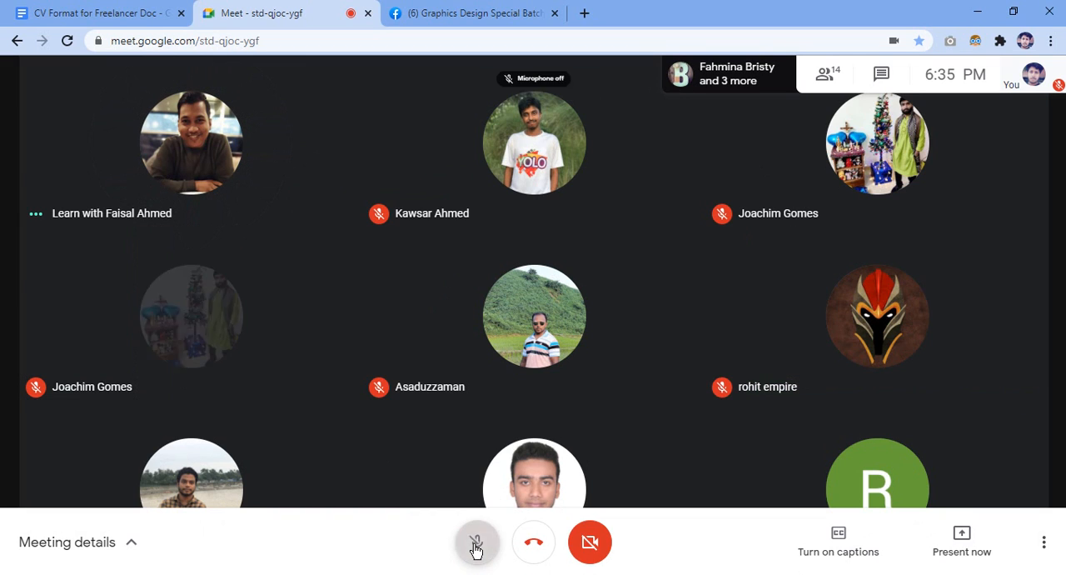
click(534, 545)
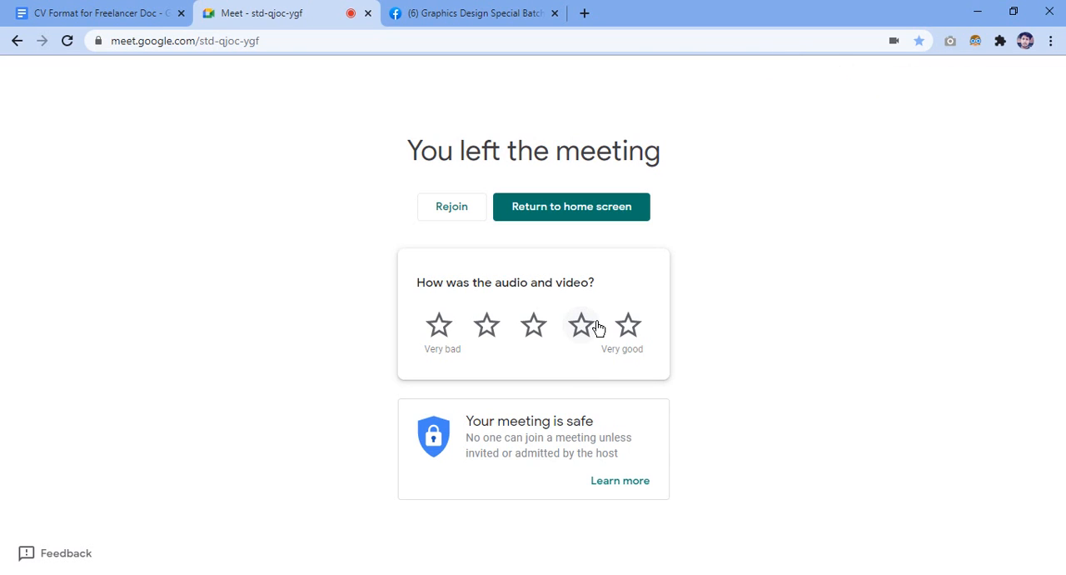